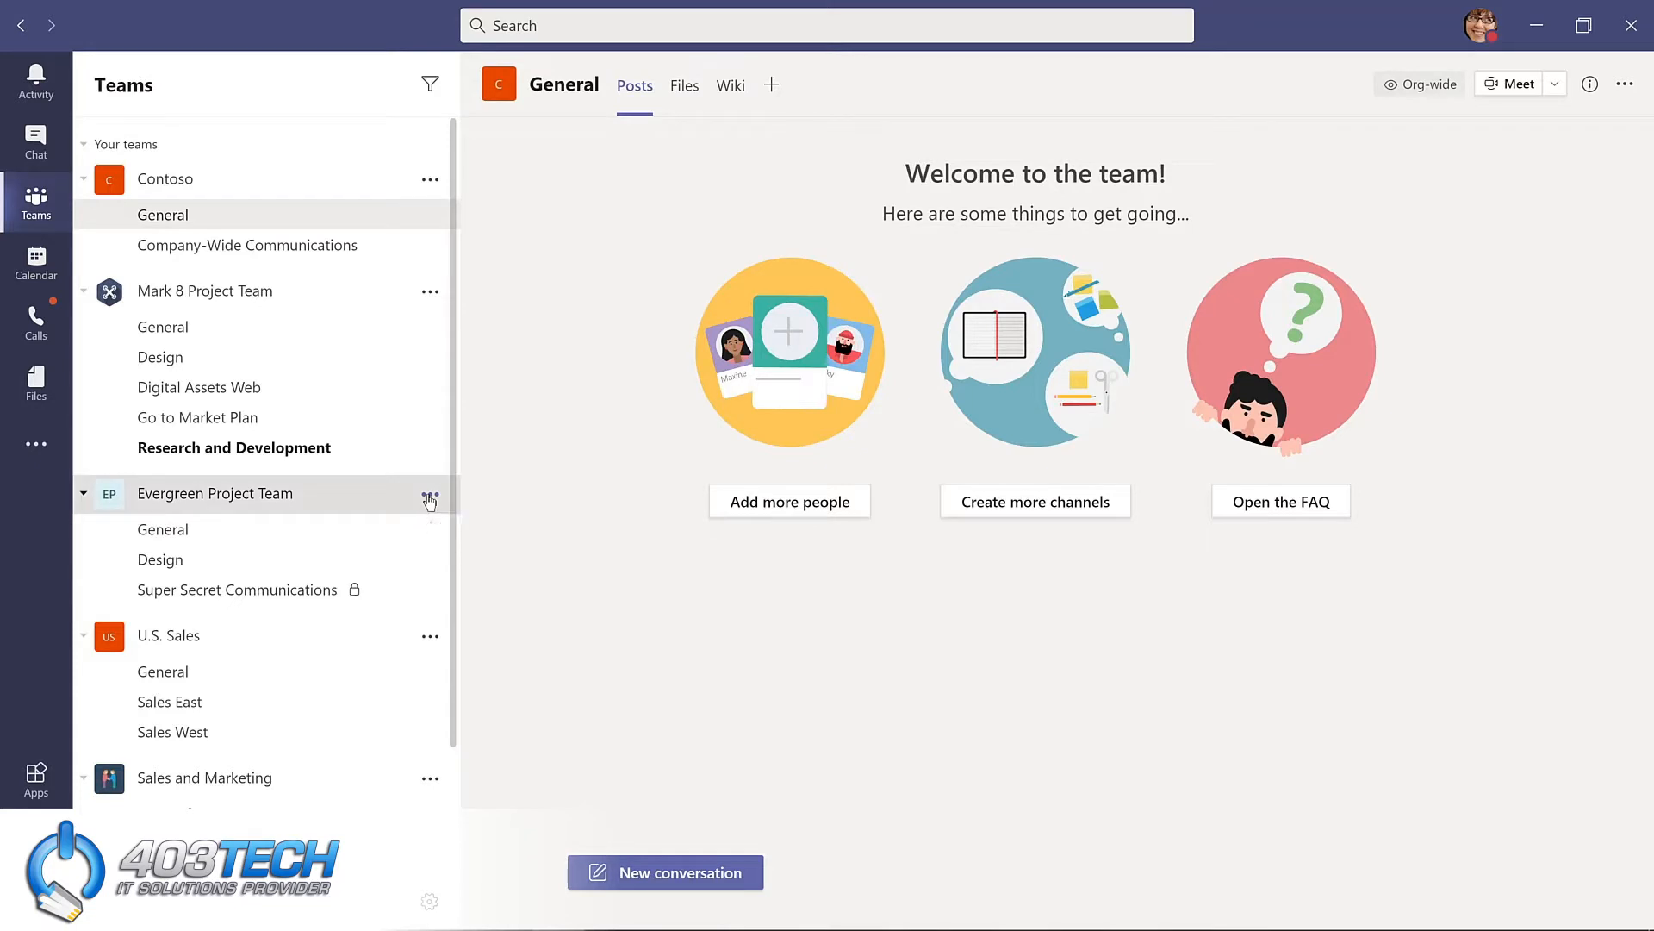
Step: Open the management page of the Evergreen Project Team and expand its list of members and guests
{"action": "left_click", "coordinate": [429, 497]}
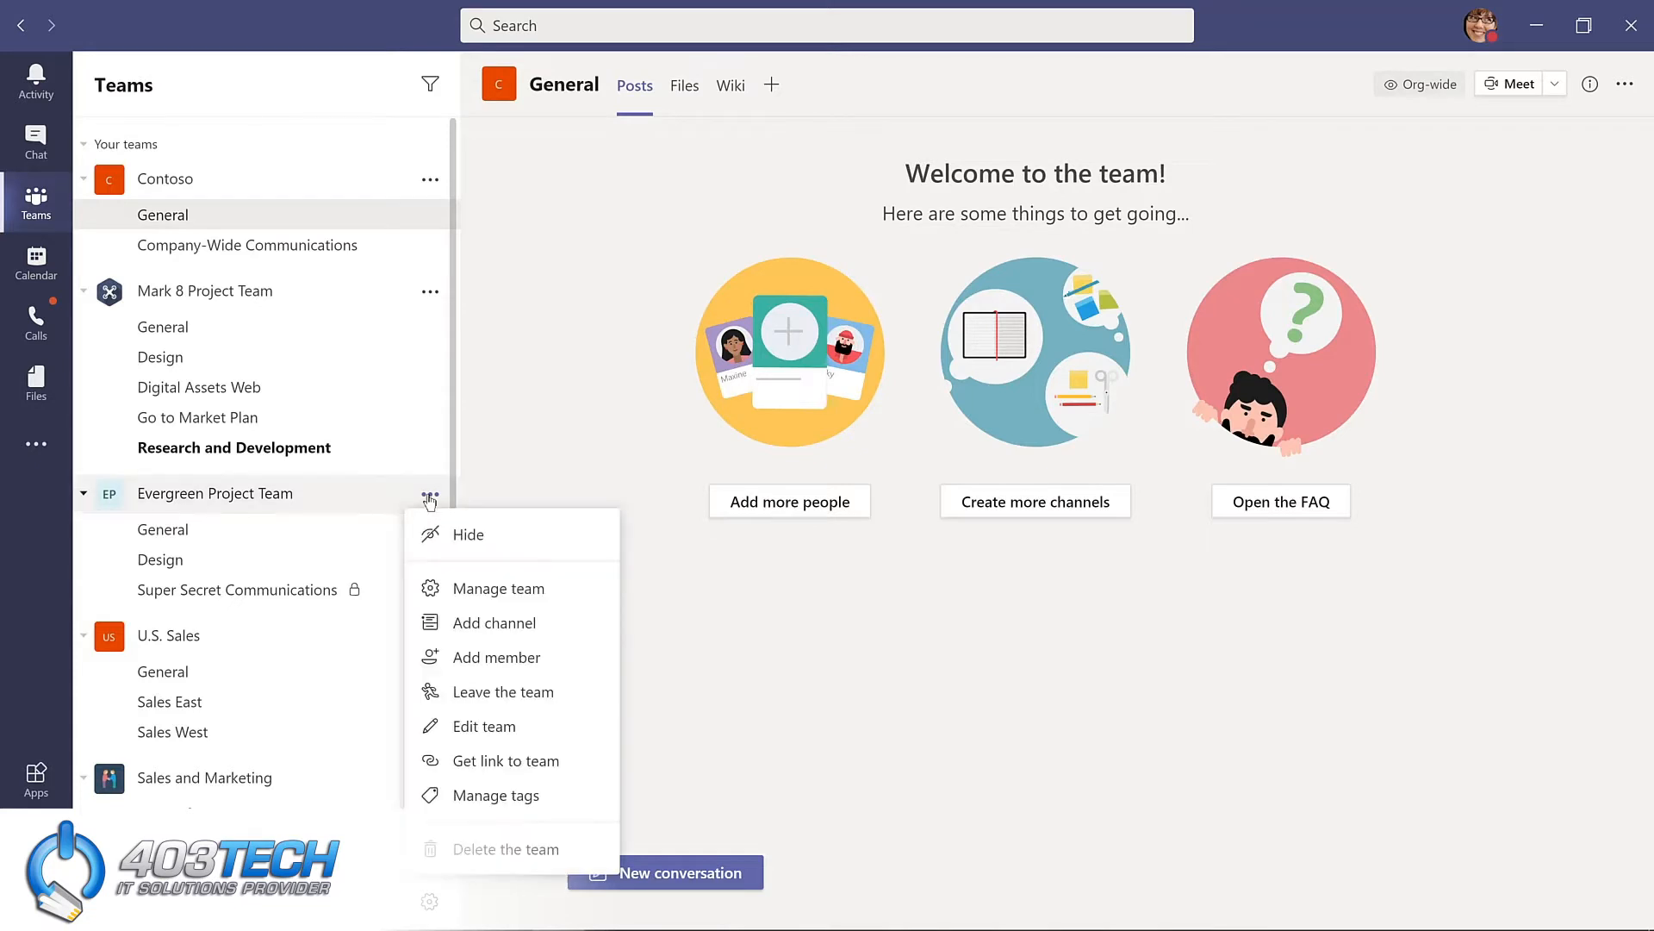
{"action": "left_click", "coordinate": [469, 589]}
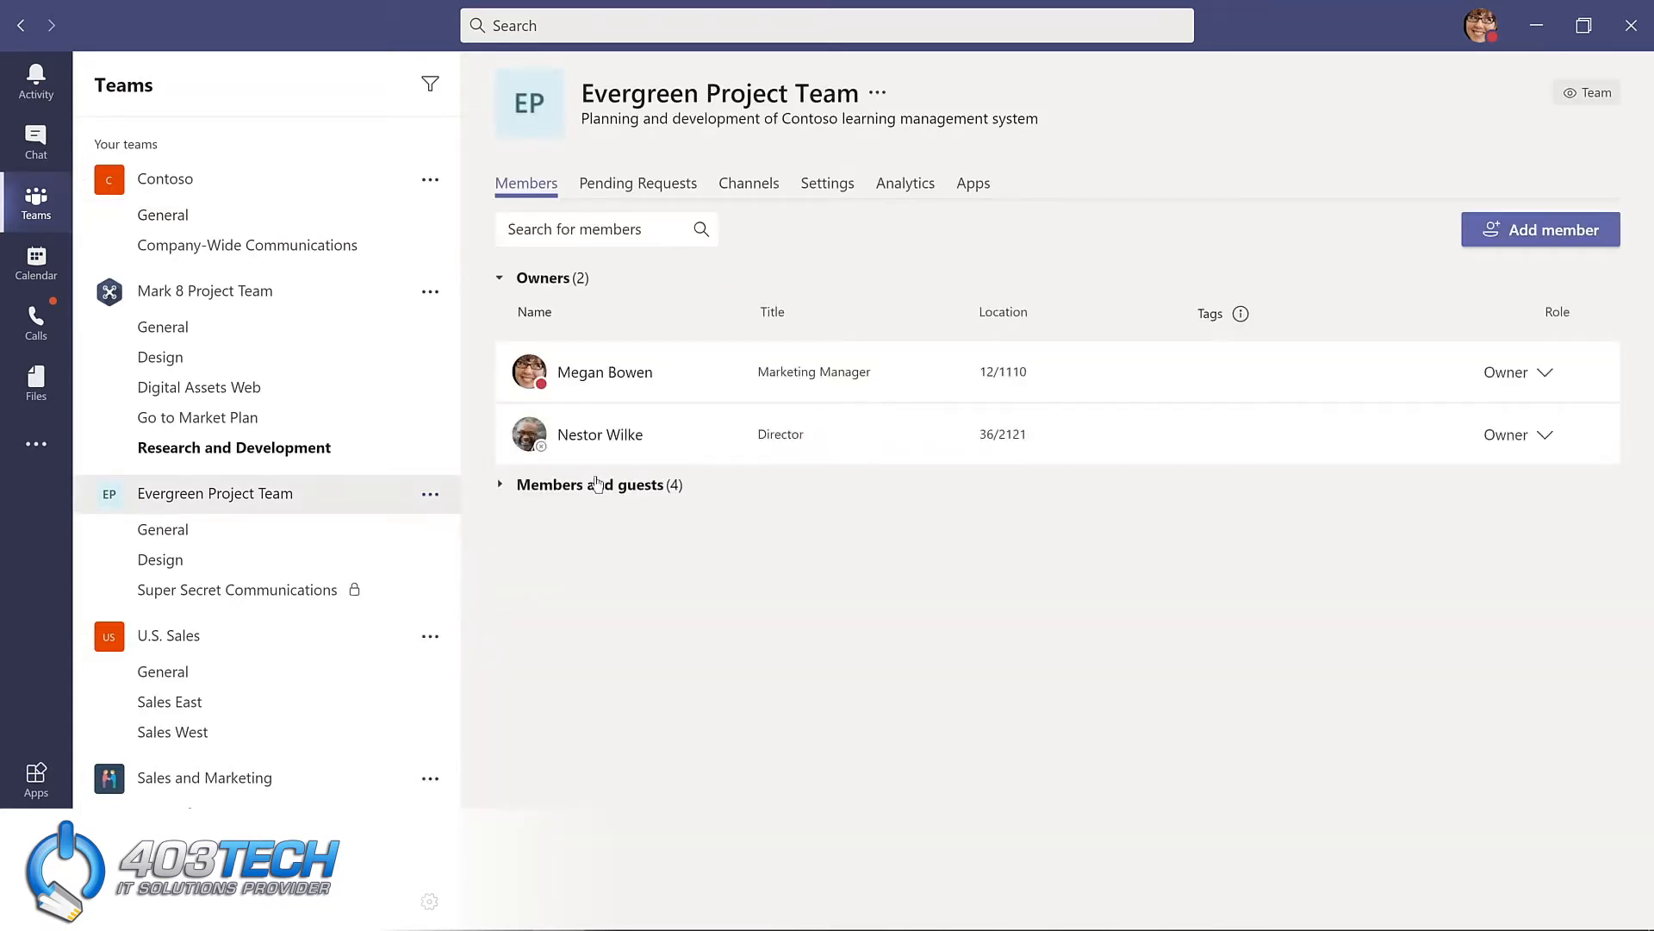
{"action": "left_click", "coordinate": [589, 487]}
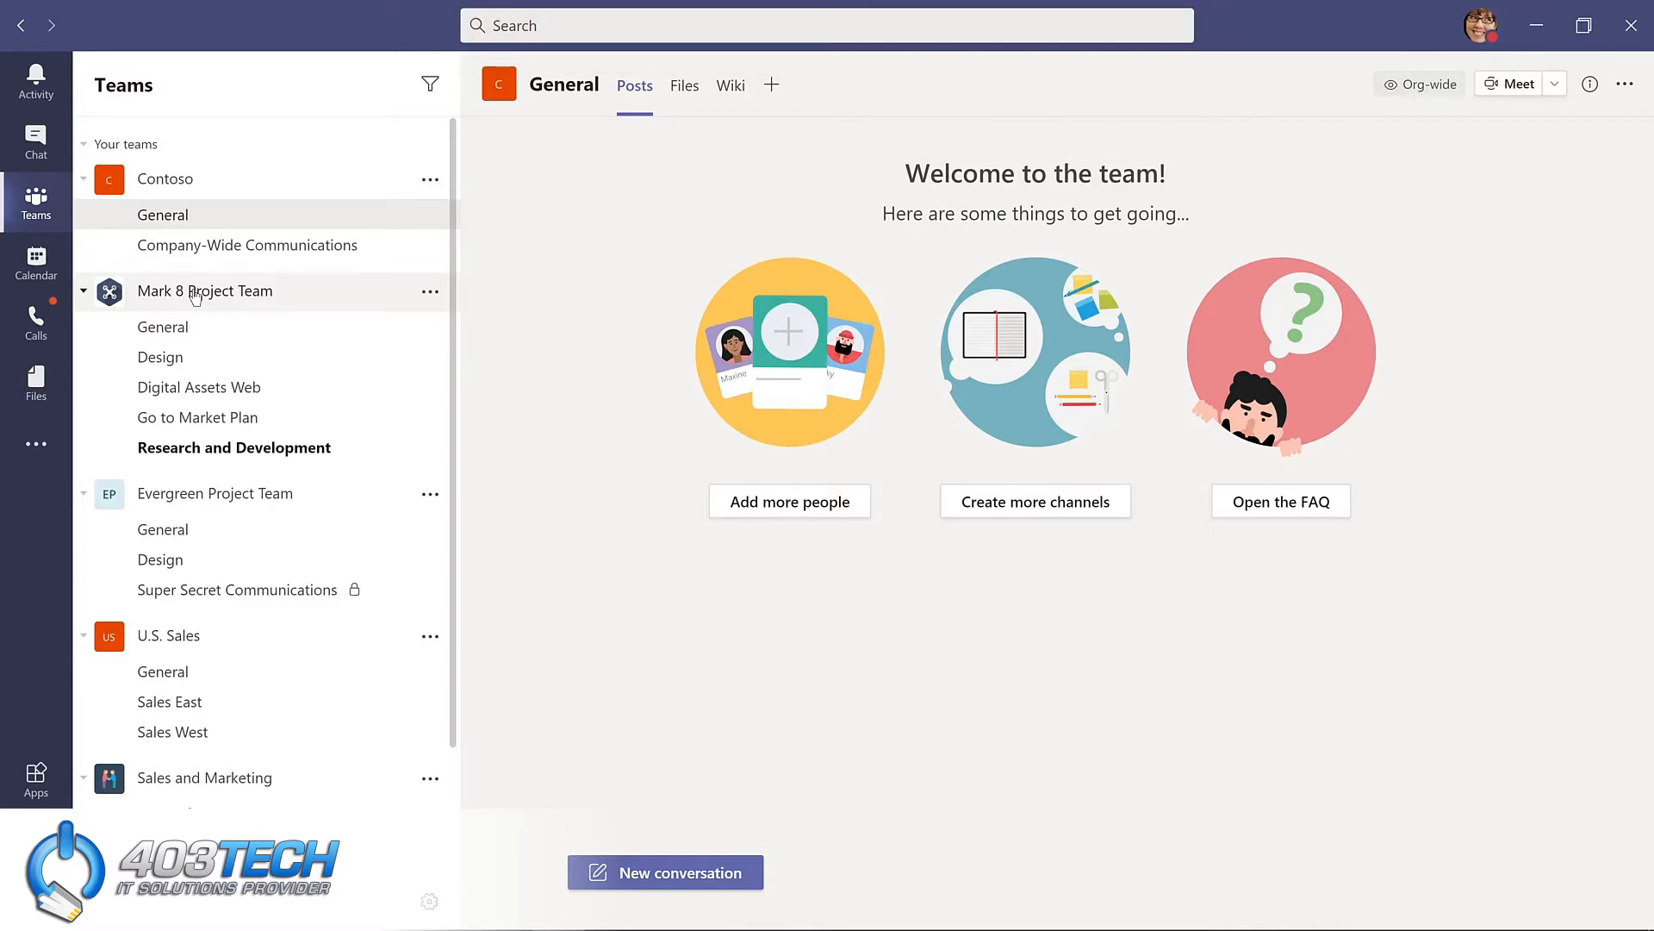
Step: Search for "marketing", look through the people and file results, and show the filters for the file results
{"action": "left_click", "coordinate": [544, 20]}
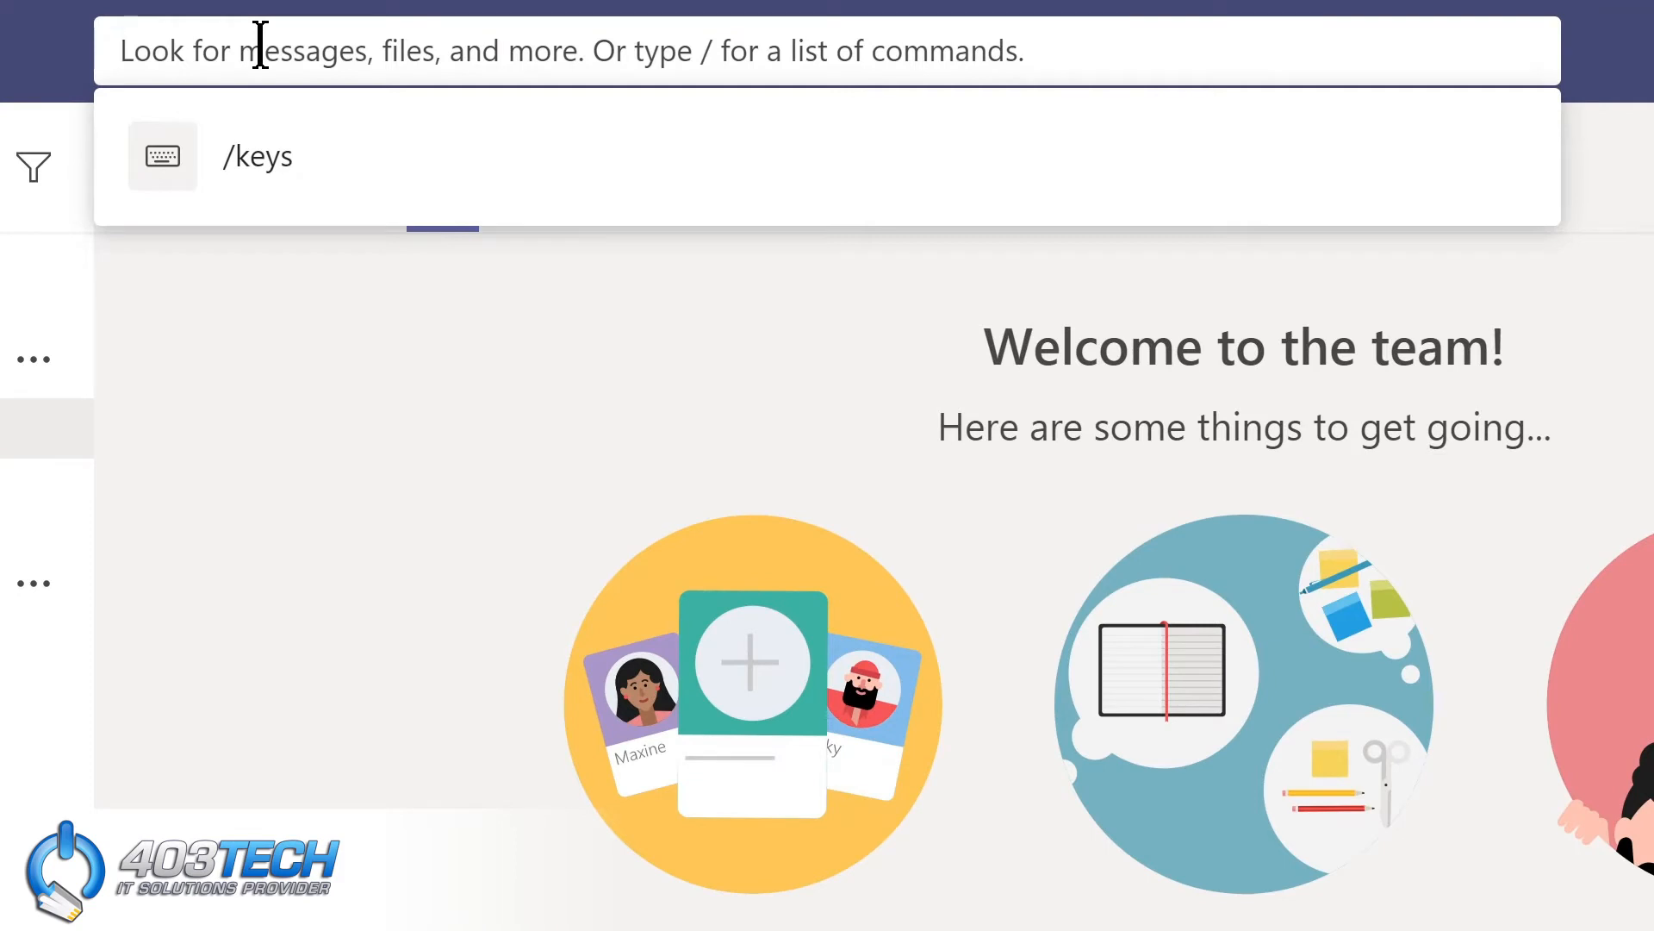
{"action": "type", "text": "marketing"}
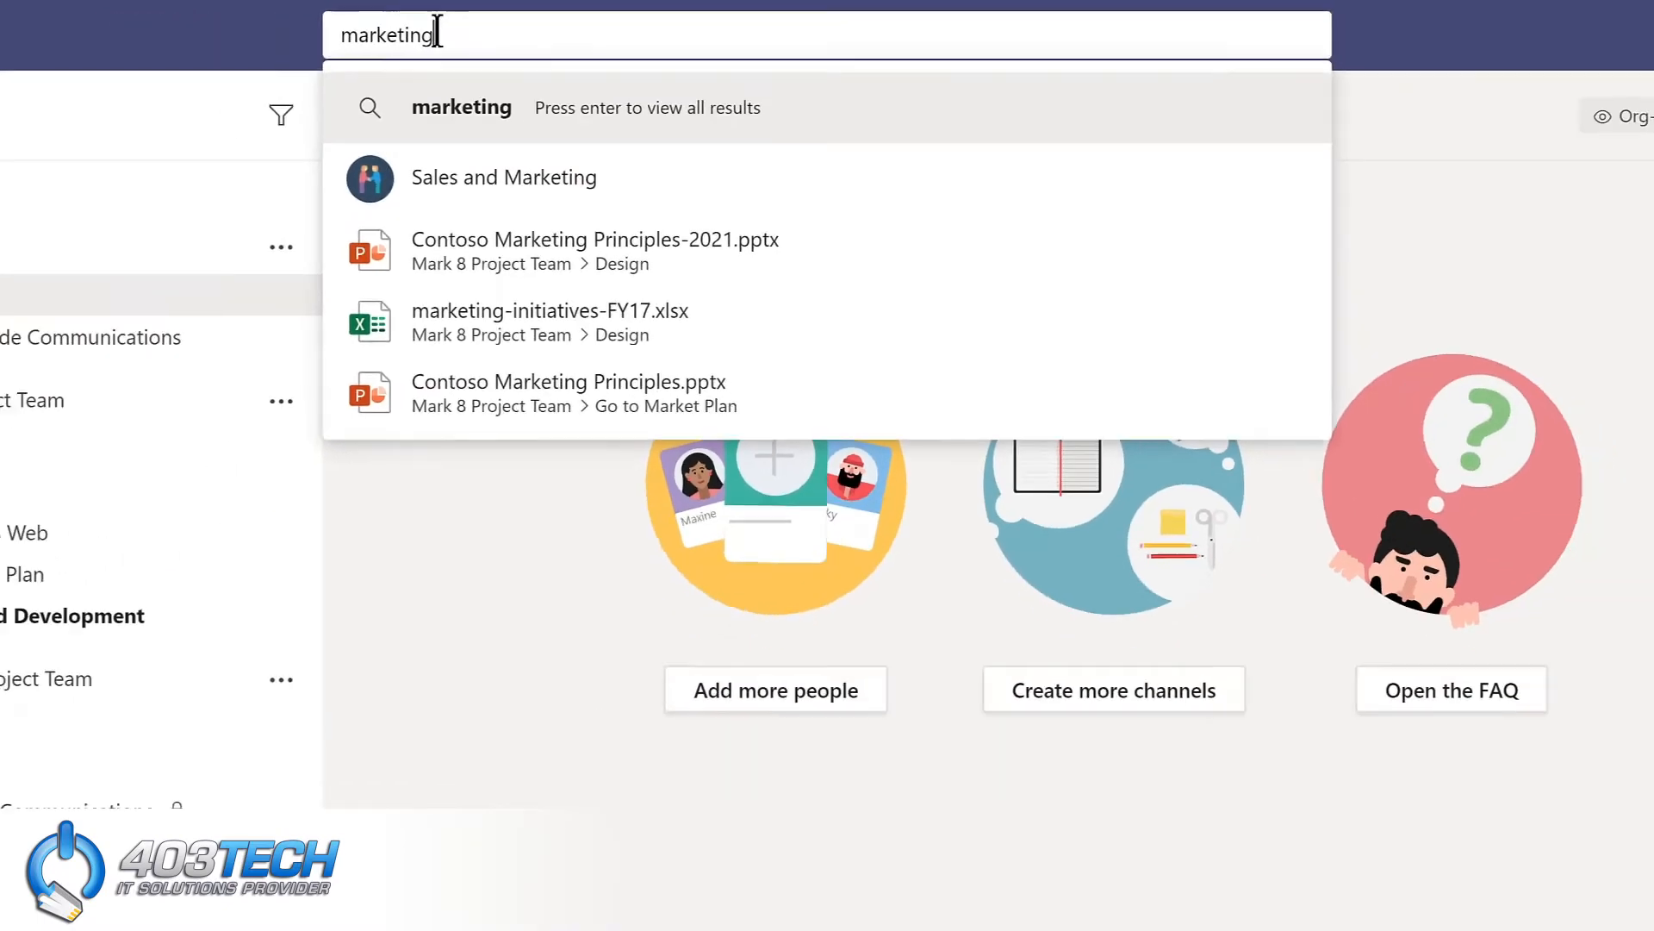
{"action": "key", "text": "Return"}
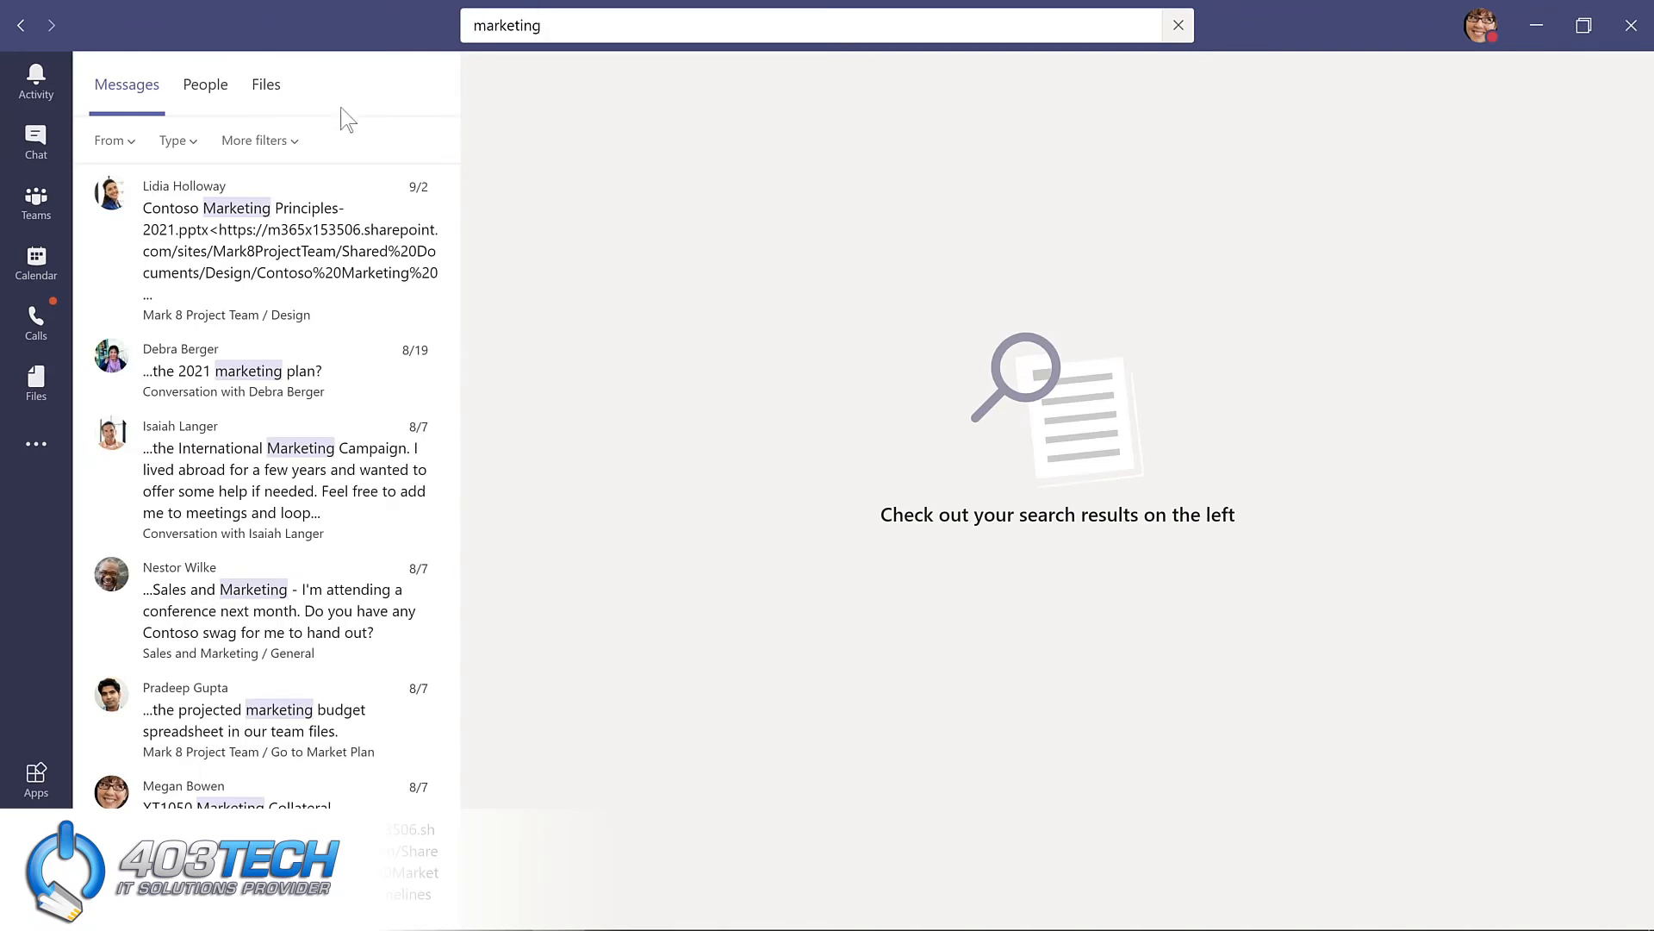
{"action": "left_click", "coordinate": [205, 85]}
{"action": "left_click", "coordinate": [266, 84]}
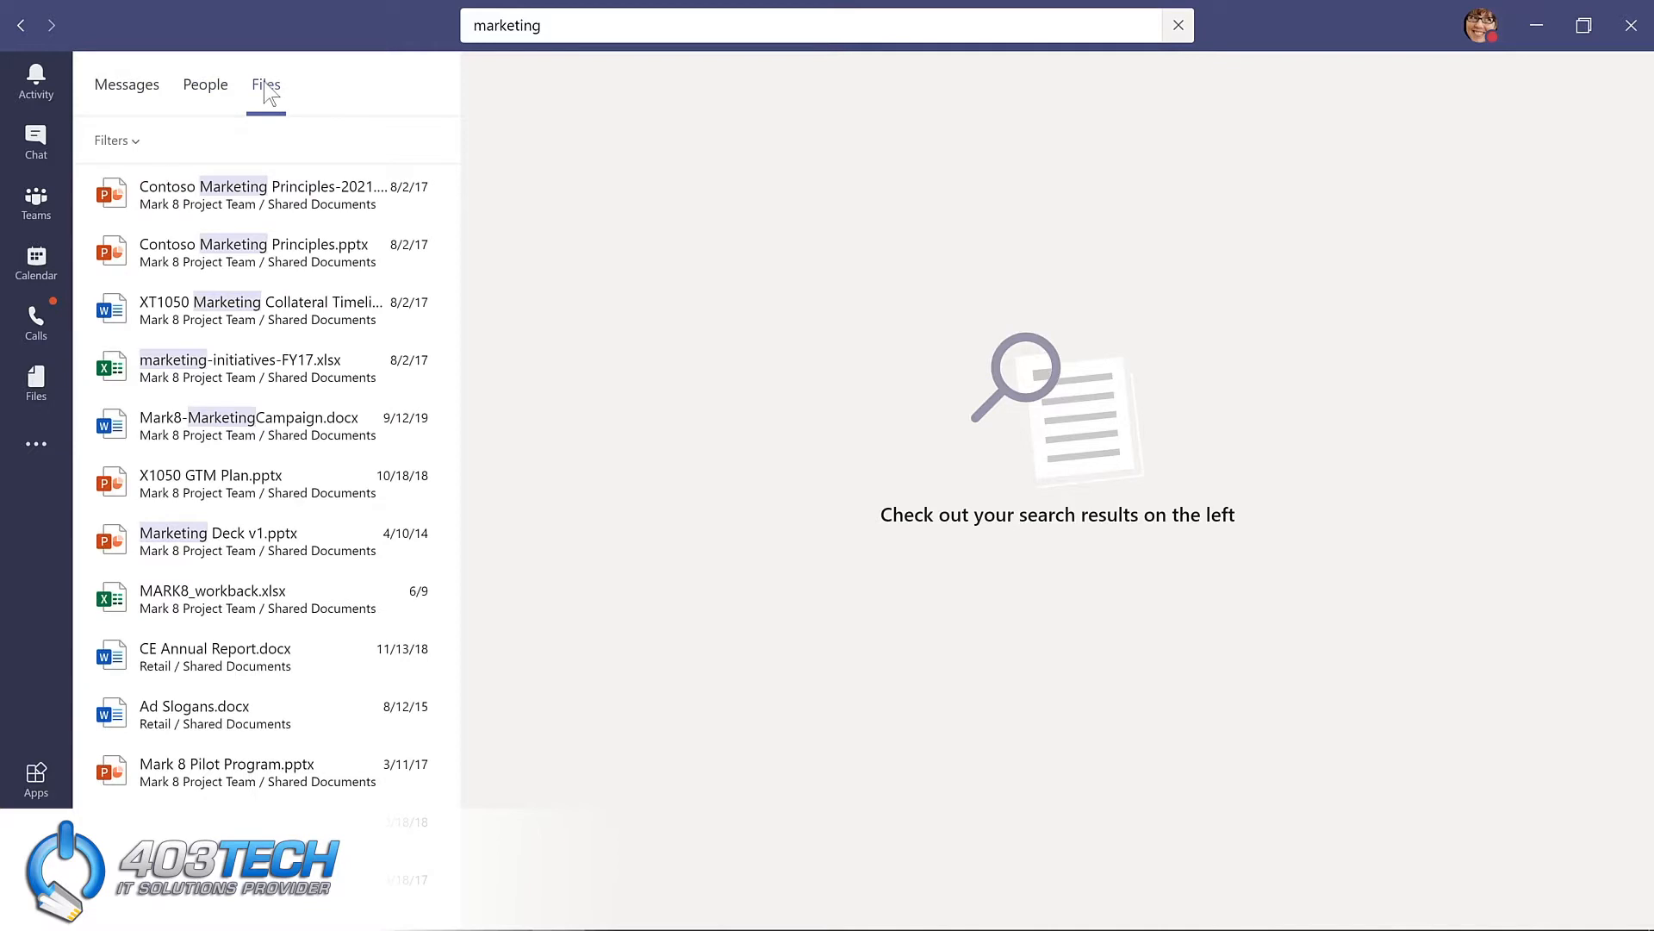
{"action": "left_click", "coordinate": [135, 141]}
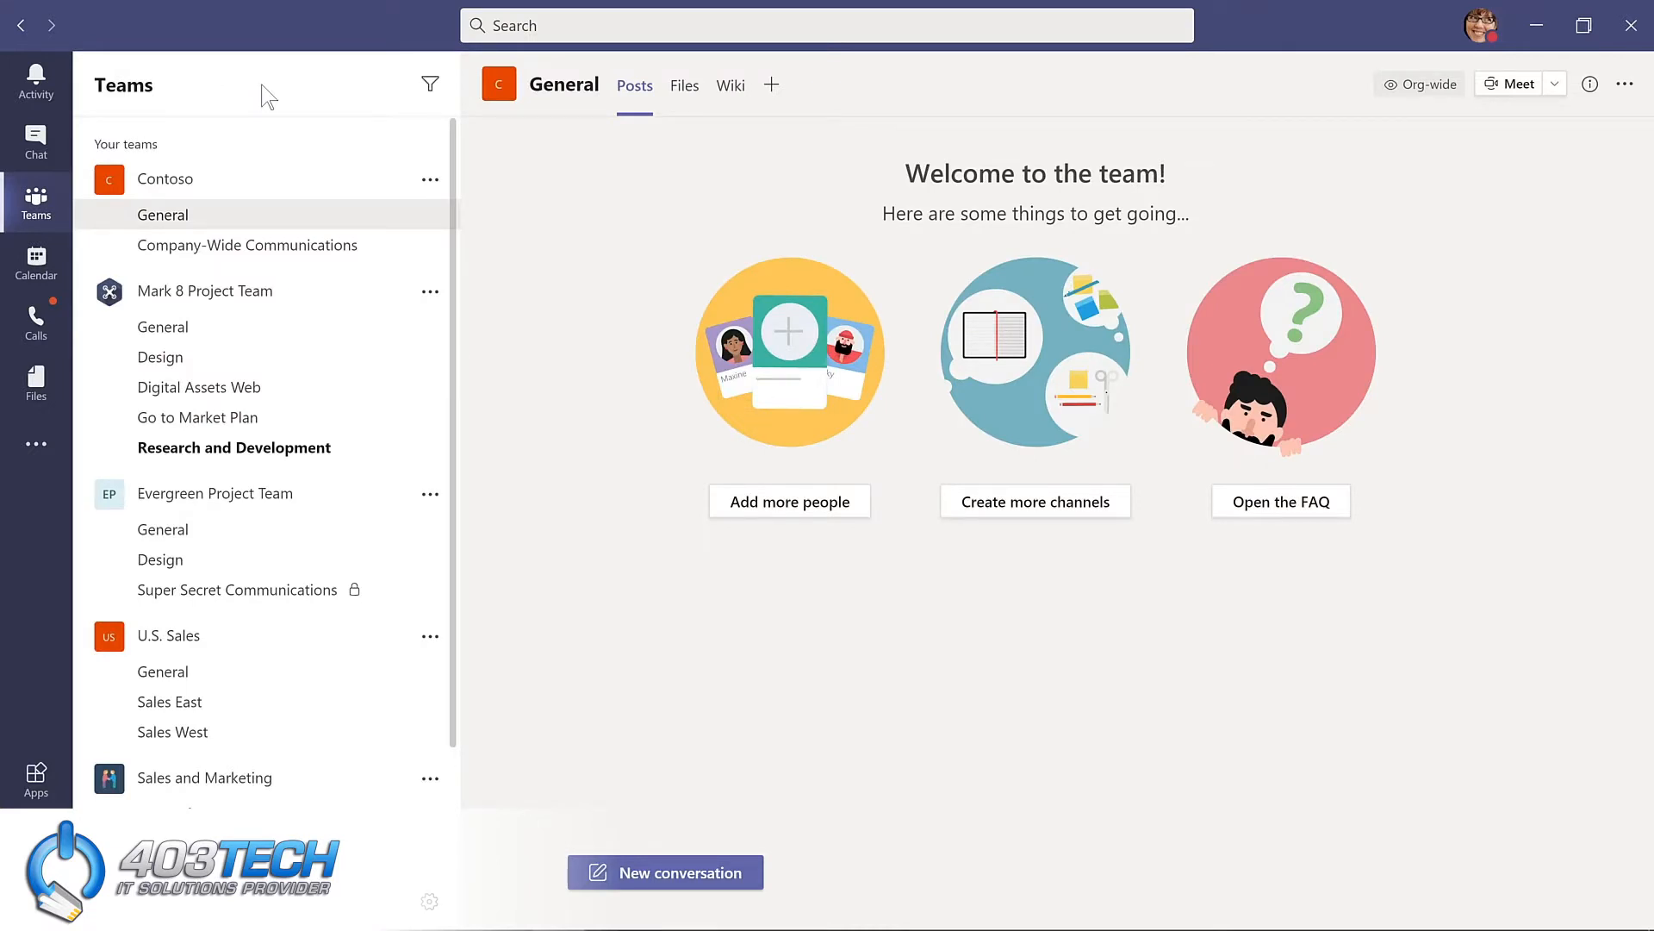
Step: Display the keyboard shortcuts list with the /keys command and close it again
{"action": "key", "text": "ctrl+e"}
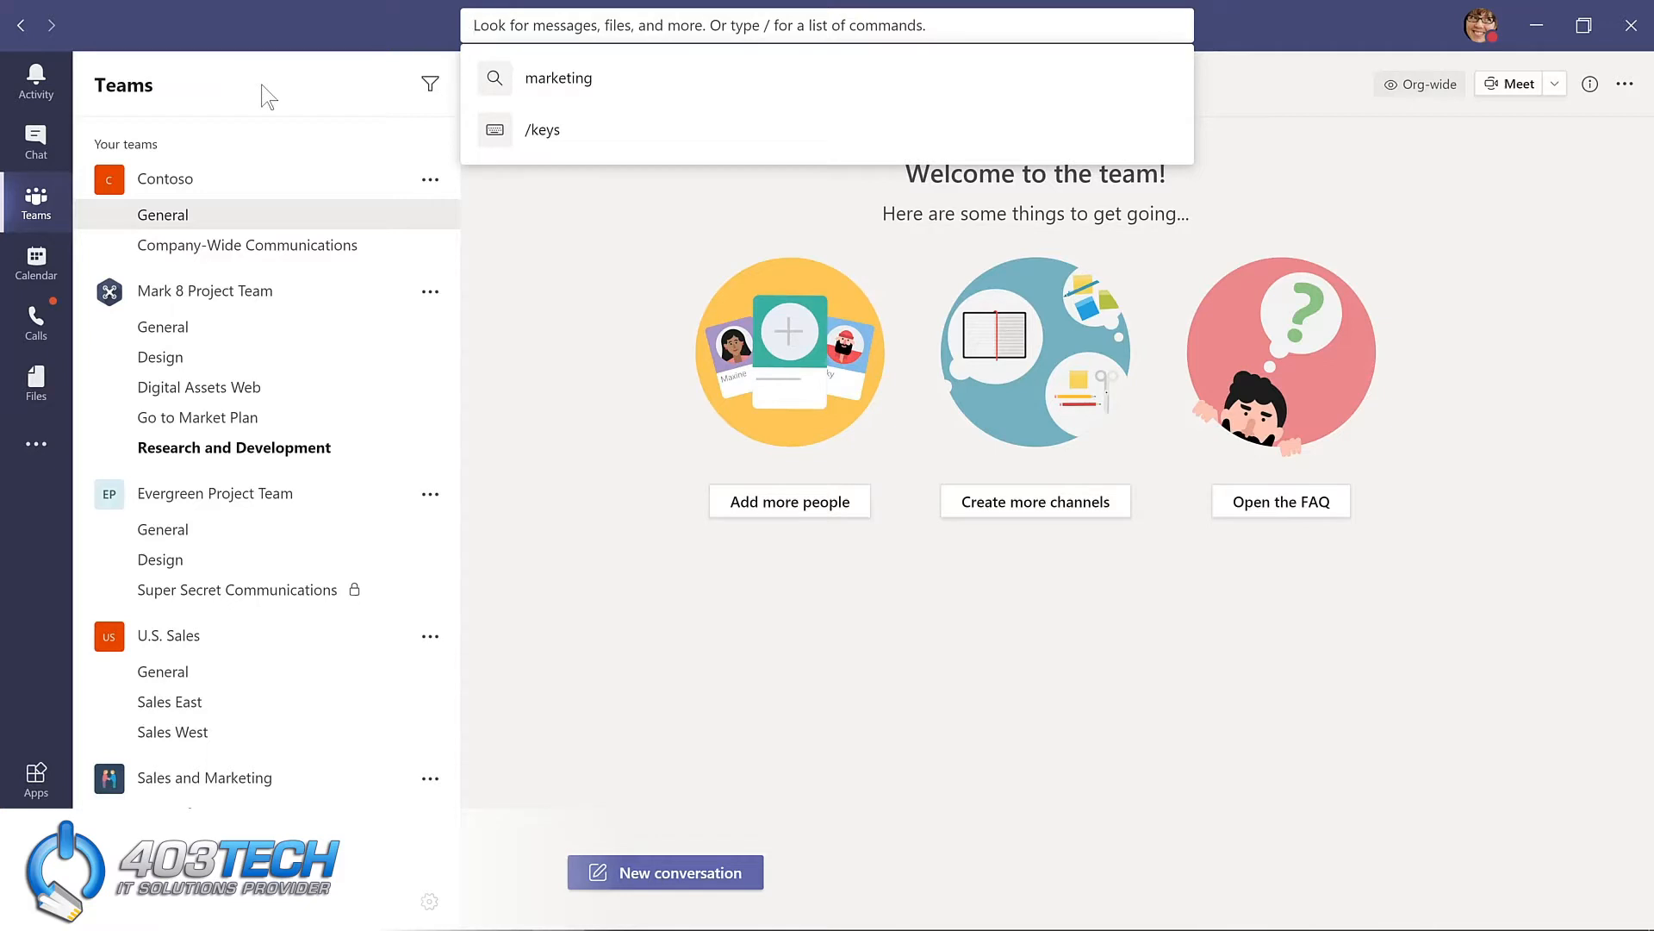
{"action": "type", "text": "/keys"}
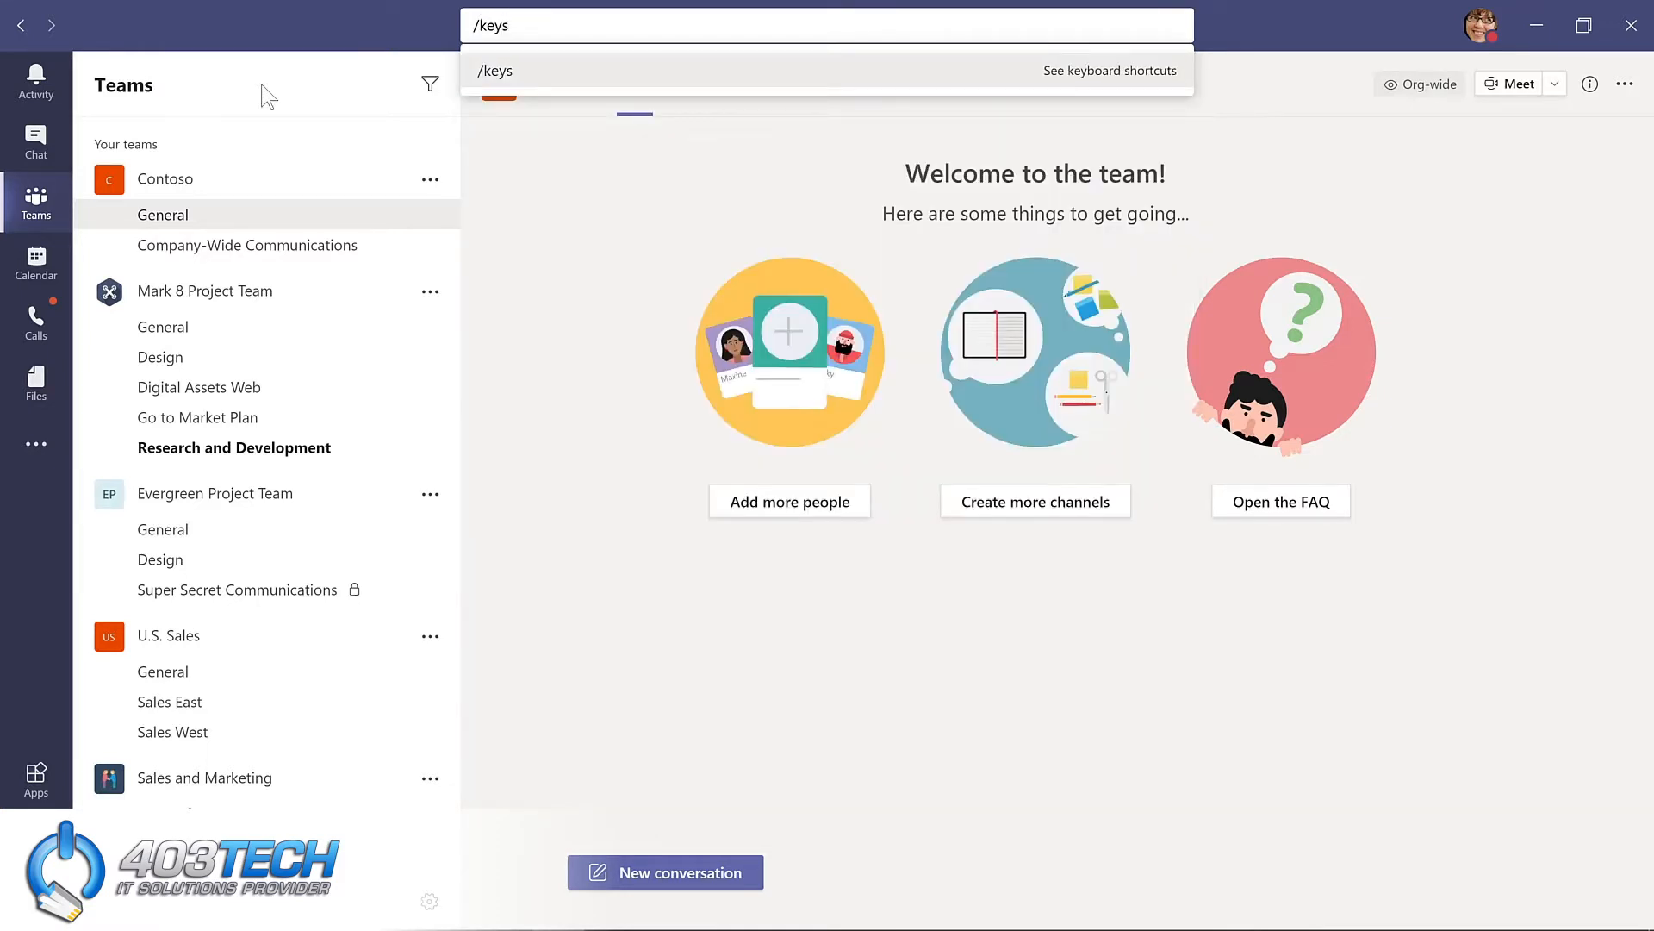
{"action": "key", "text": "Return"}
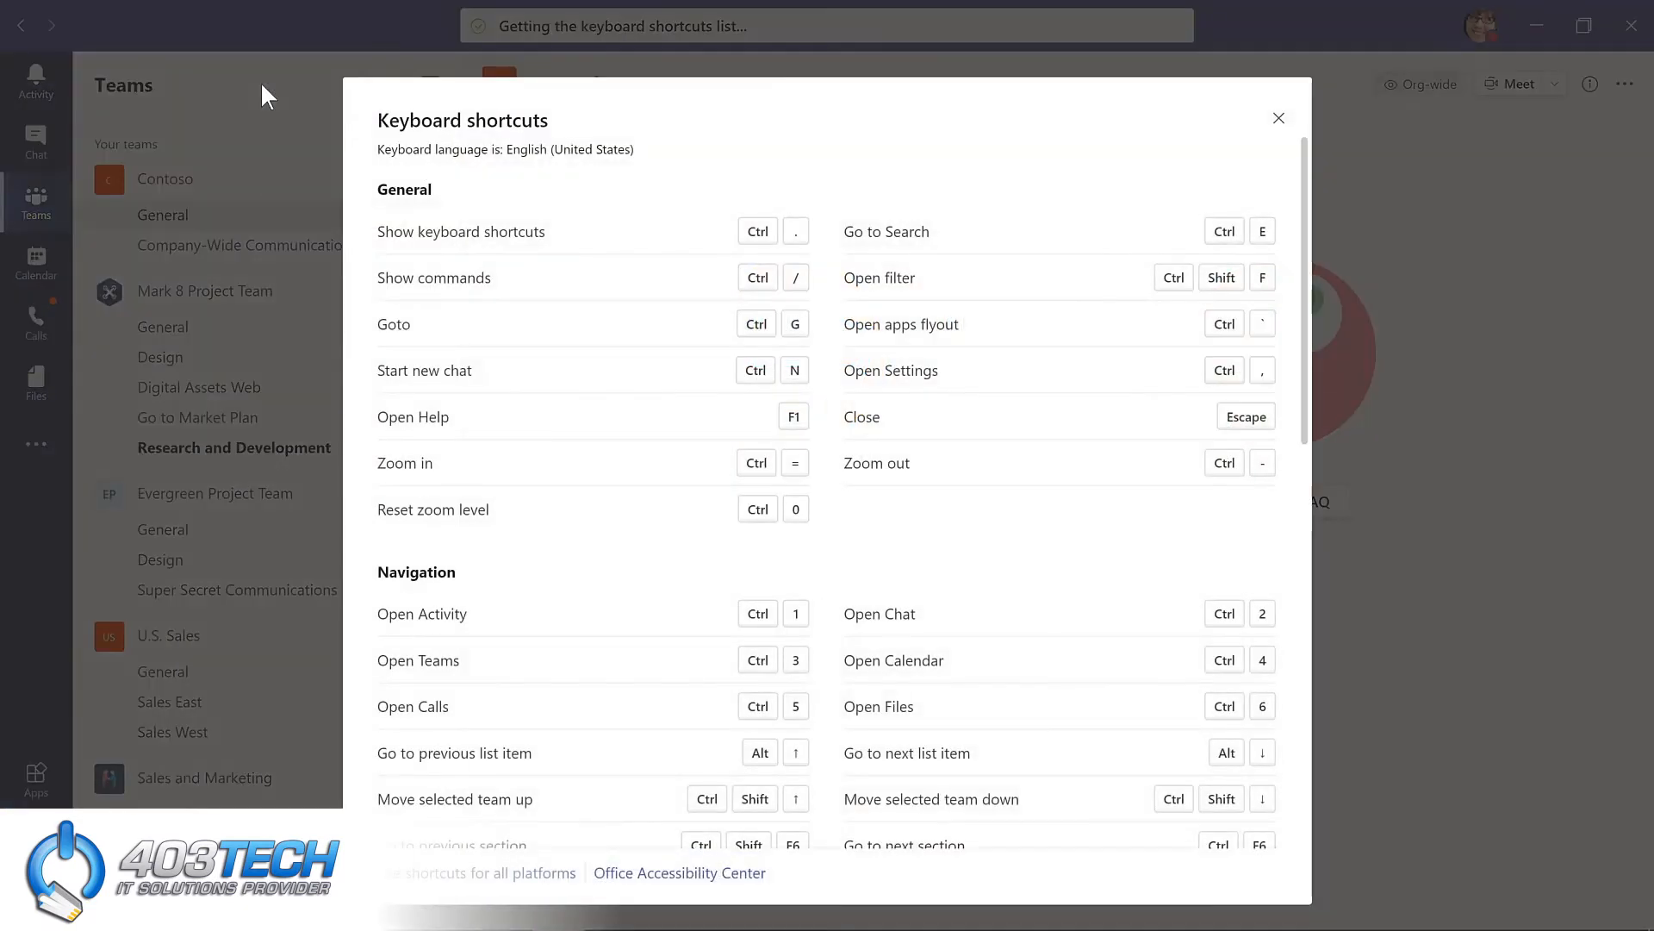
{"action": "key", "text": "Escape"}
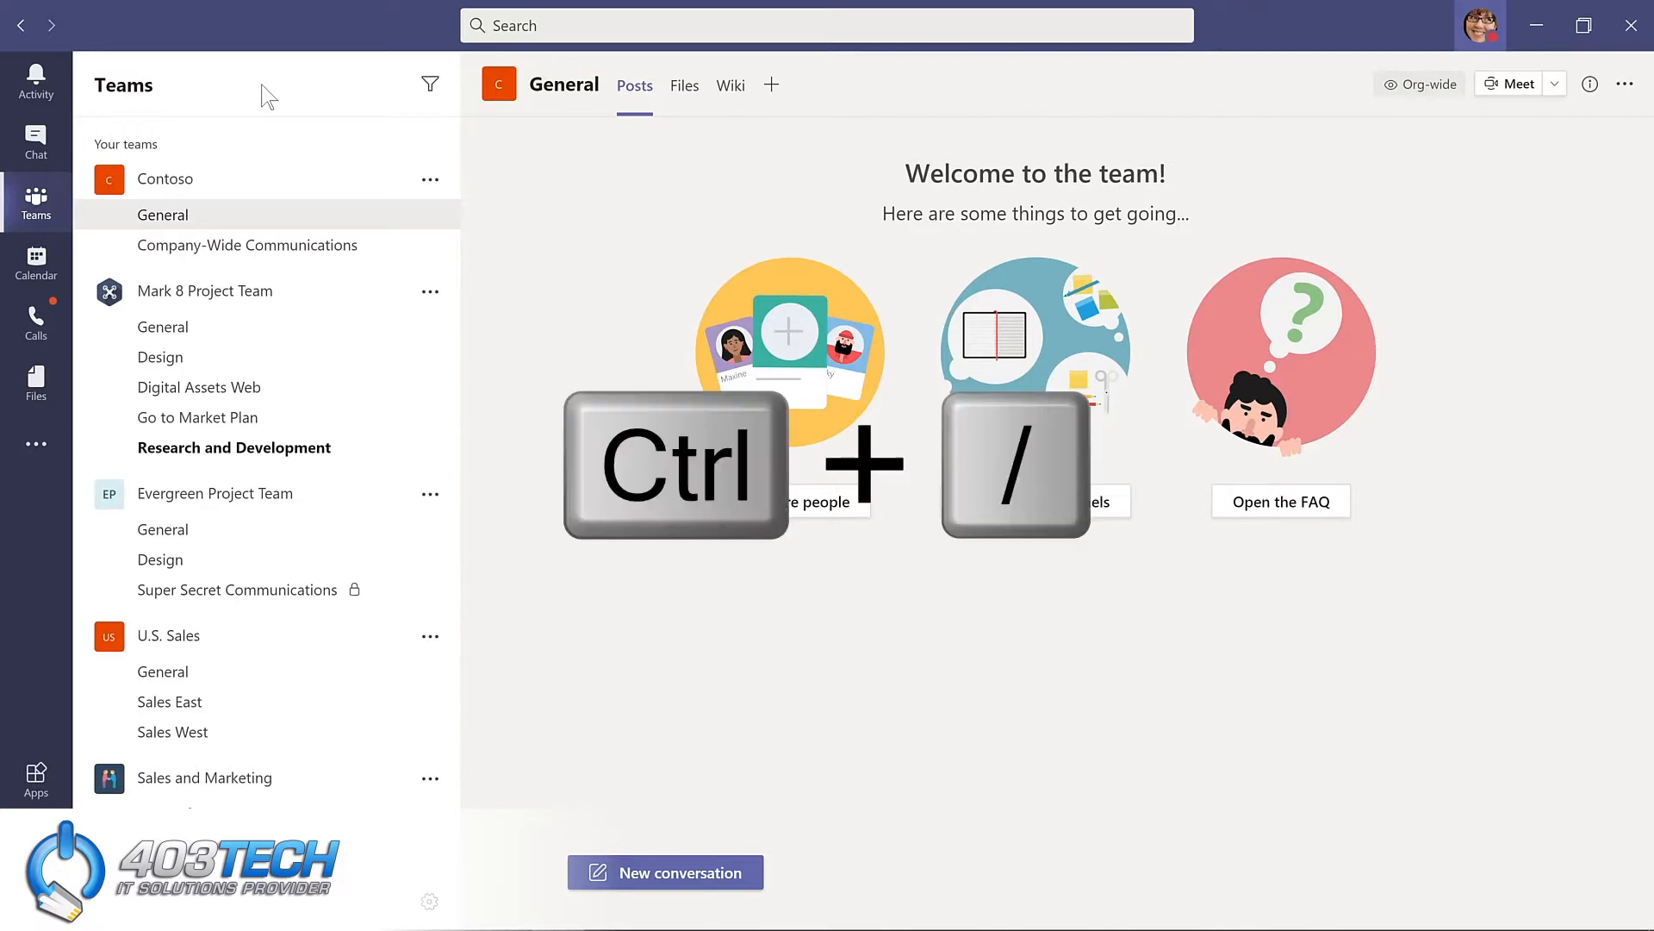
Step: Bring up the list of slash commands and run /whatsnew to see what's new in Teams
{"action": "key", "text": "ctrl+slash"}
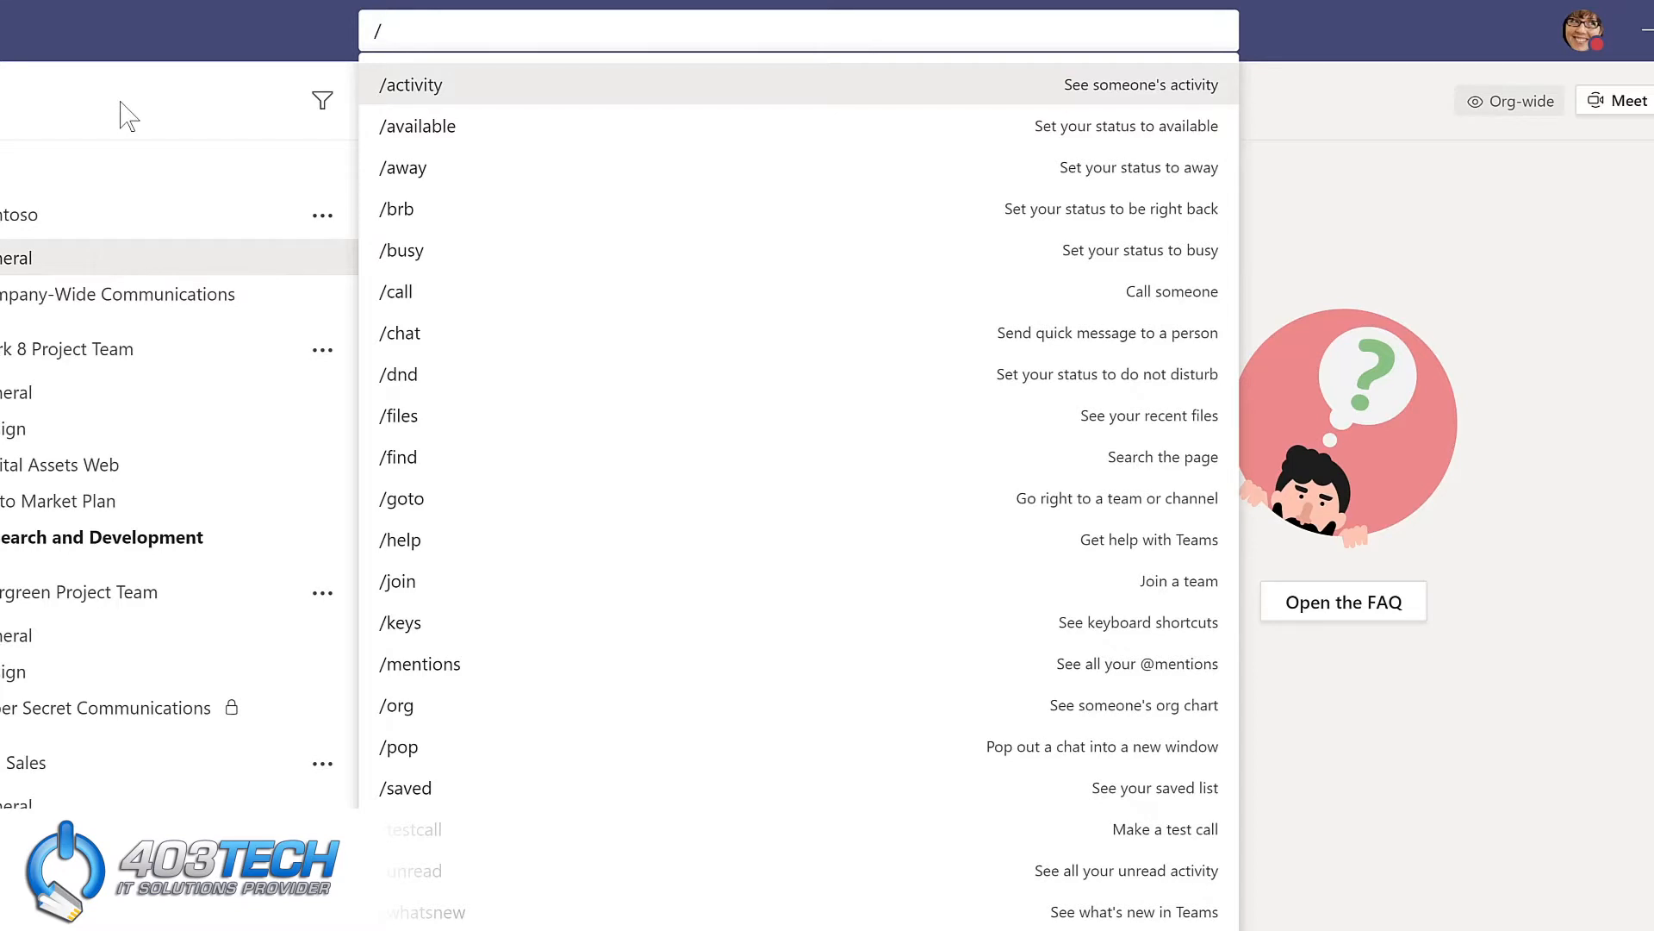
{"action": "type", "text": "what"}
{"action": "left_click", "coordinate": [435, 78]}
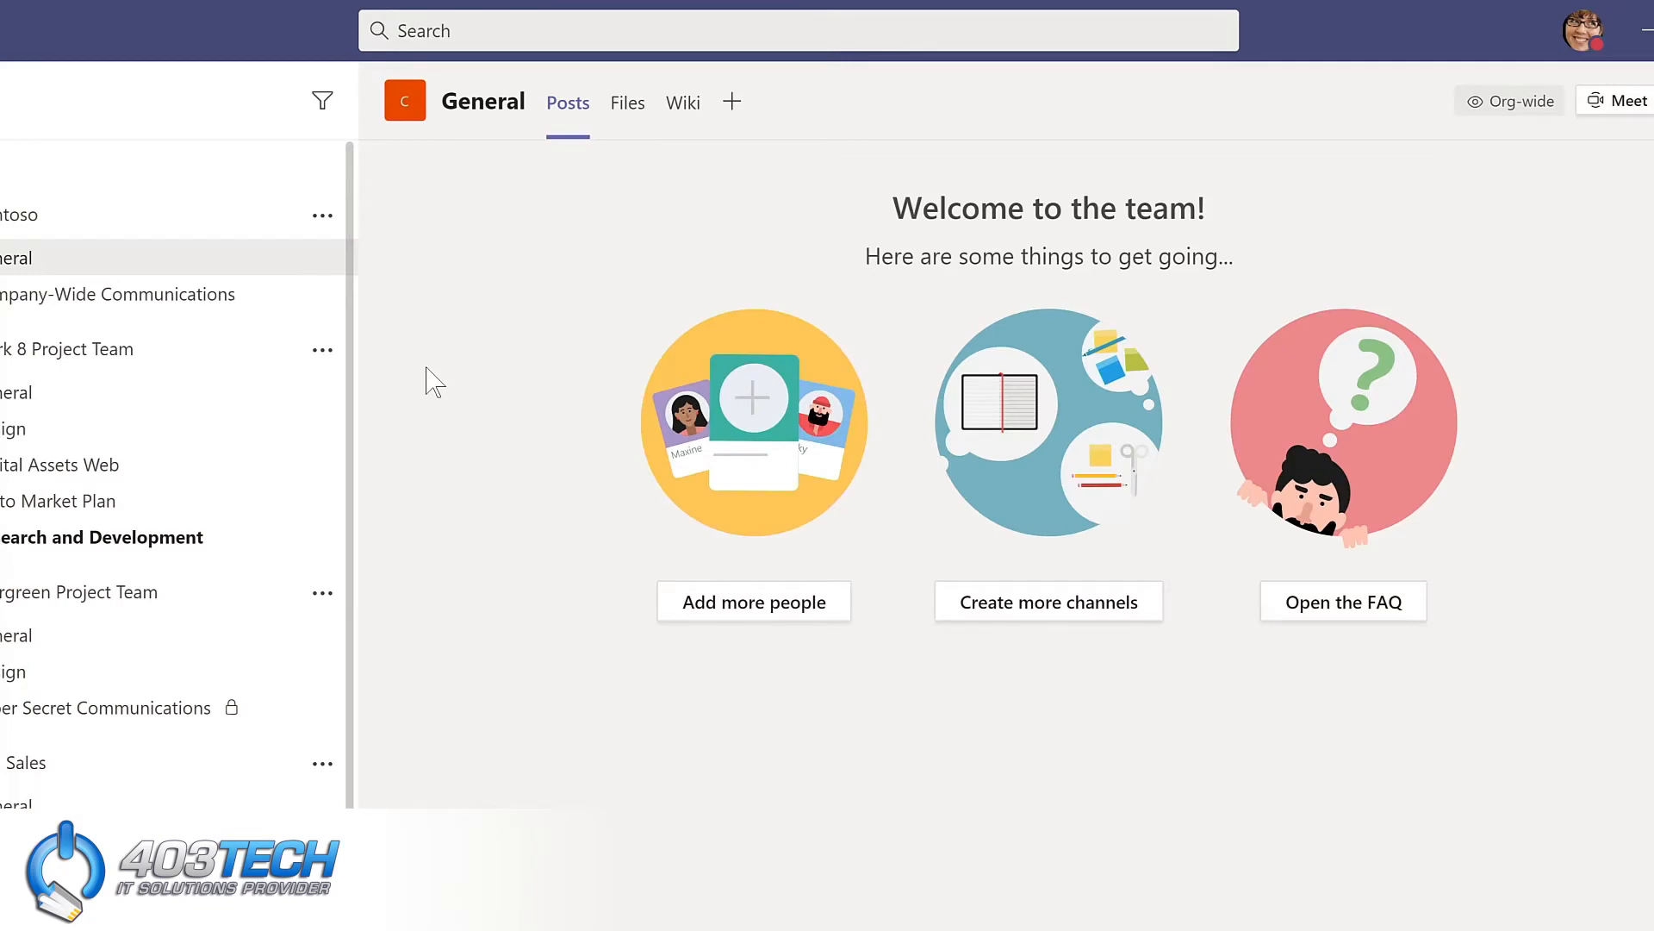
Step: Run the /files command to see recent files and bring up the list of slash commands again
{"action": "type", "text": "/"}
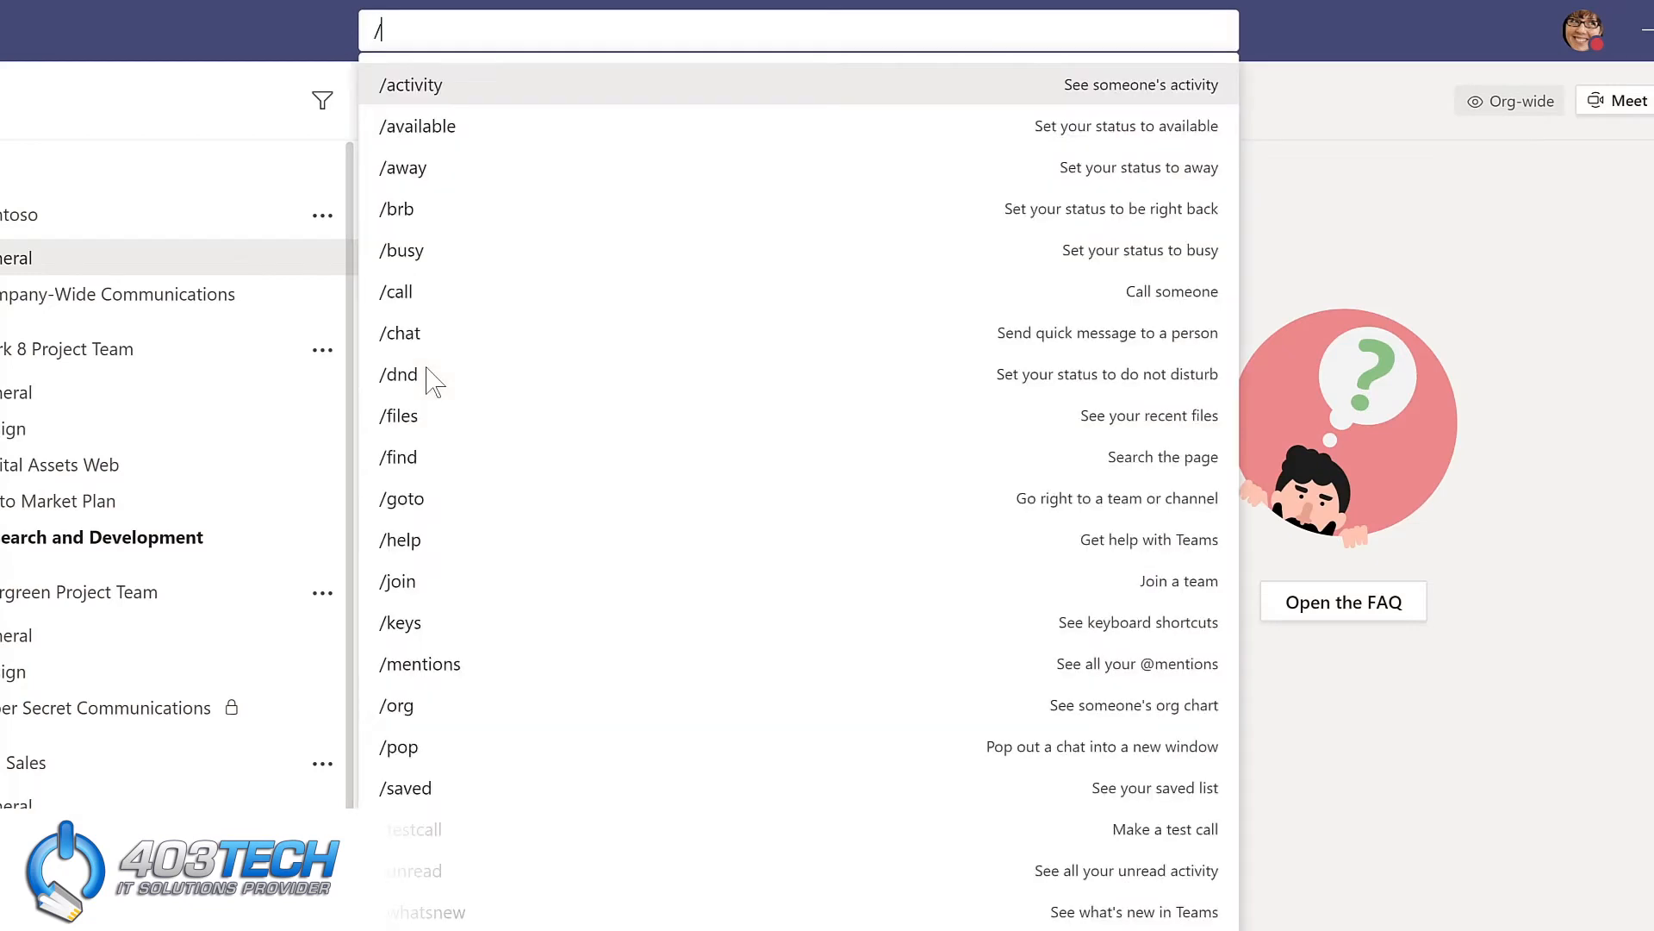
{"action": "left_click", "coordinate": [413, 413]}
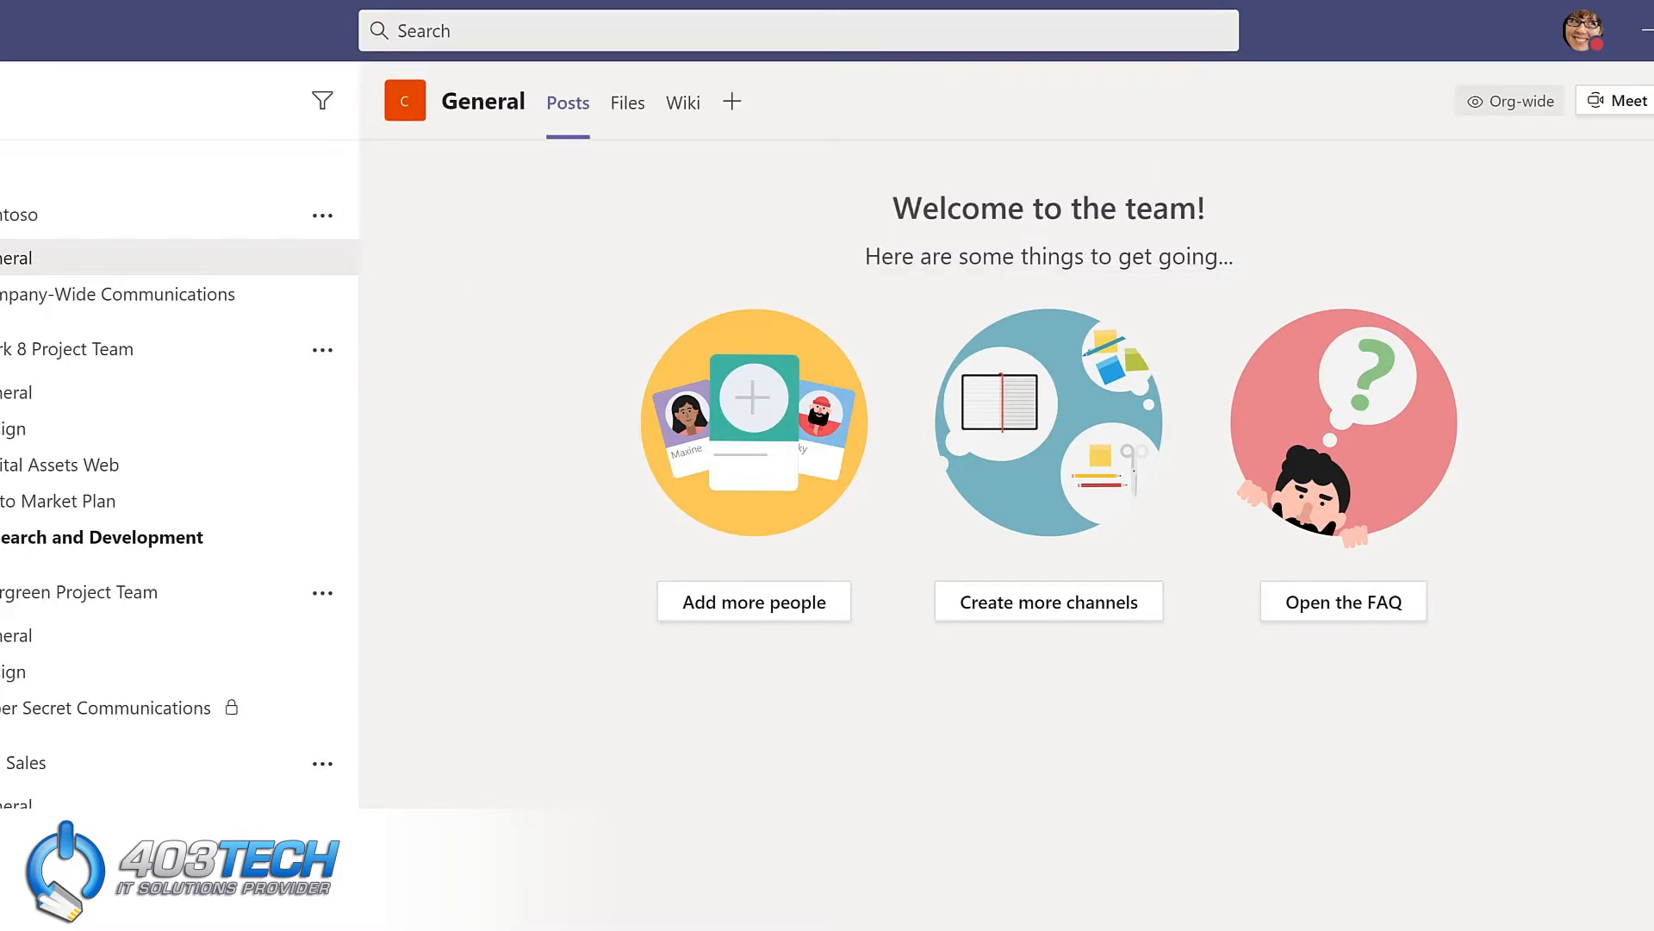
{"action": "key", "text": "ctrl+slash"}
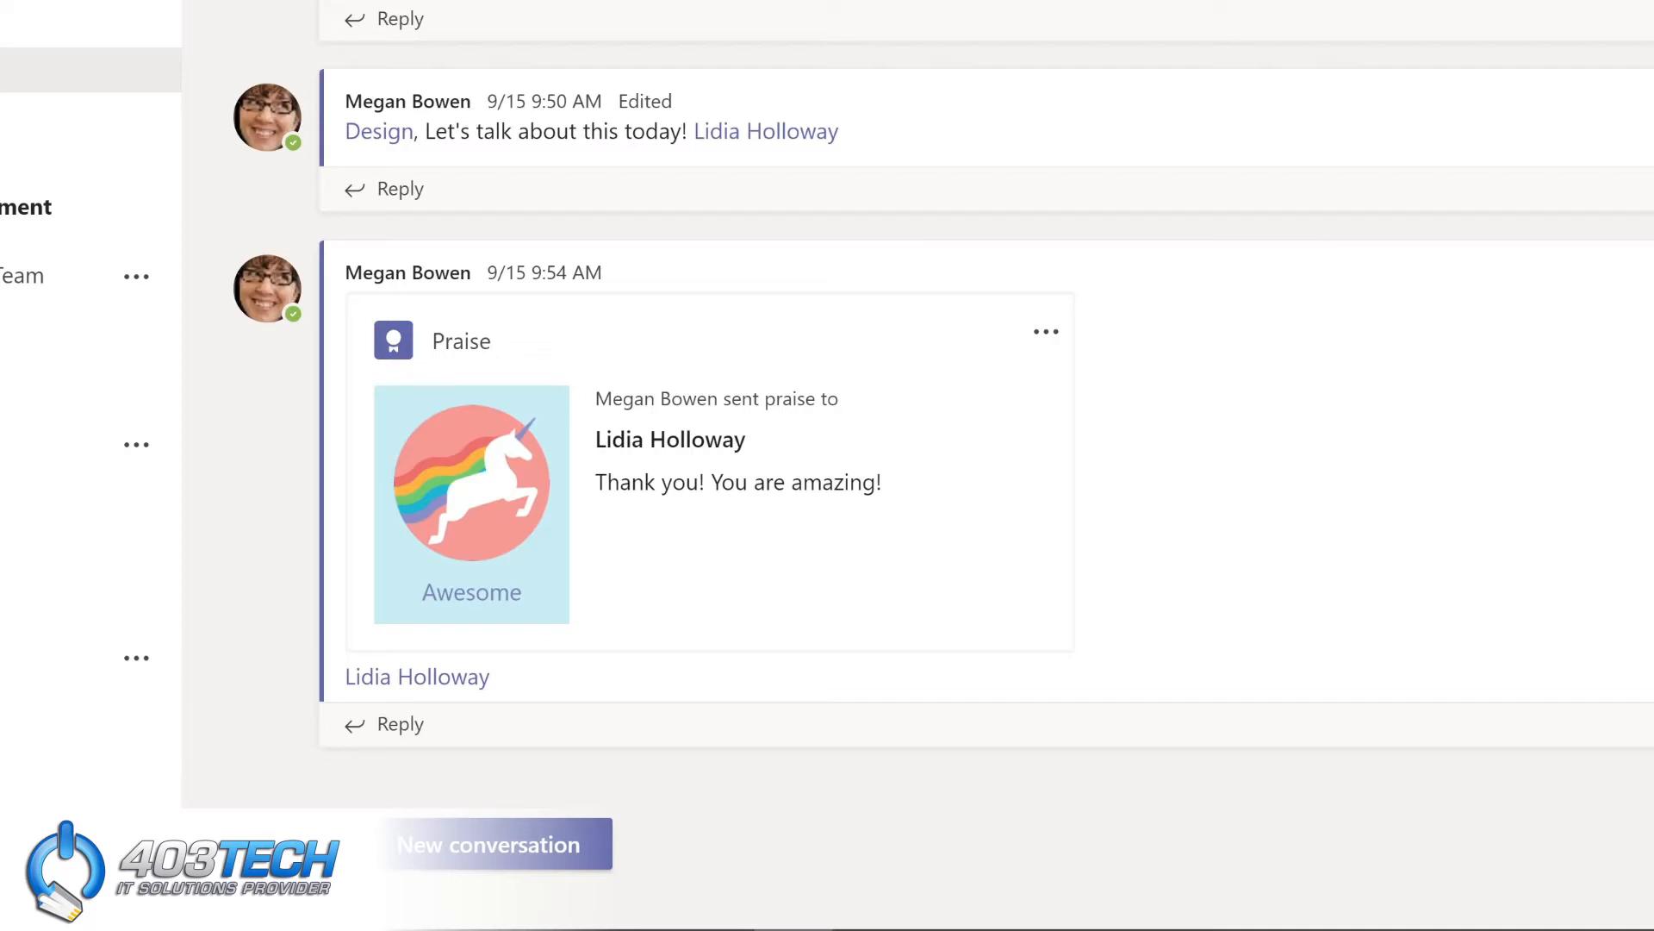
Step: Post in the Design channel, mentioning the first suggested colleague: ", please share an update on your conversation with the sales team."
{"action": "left_click", "coordinate": [484, 829]}
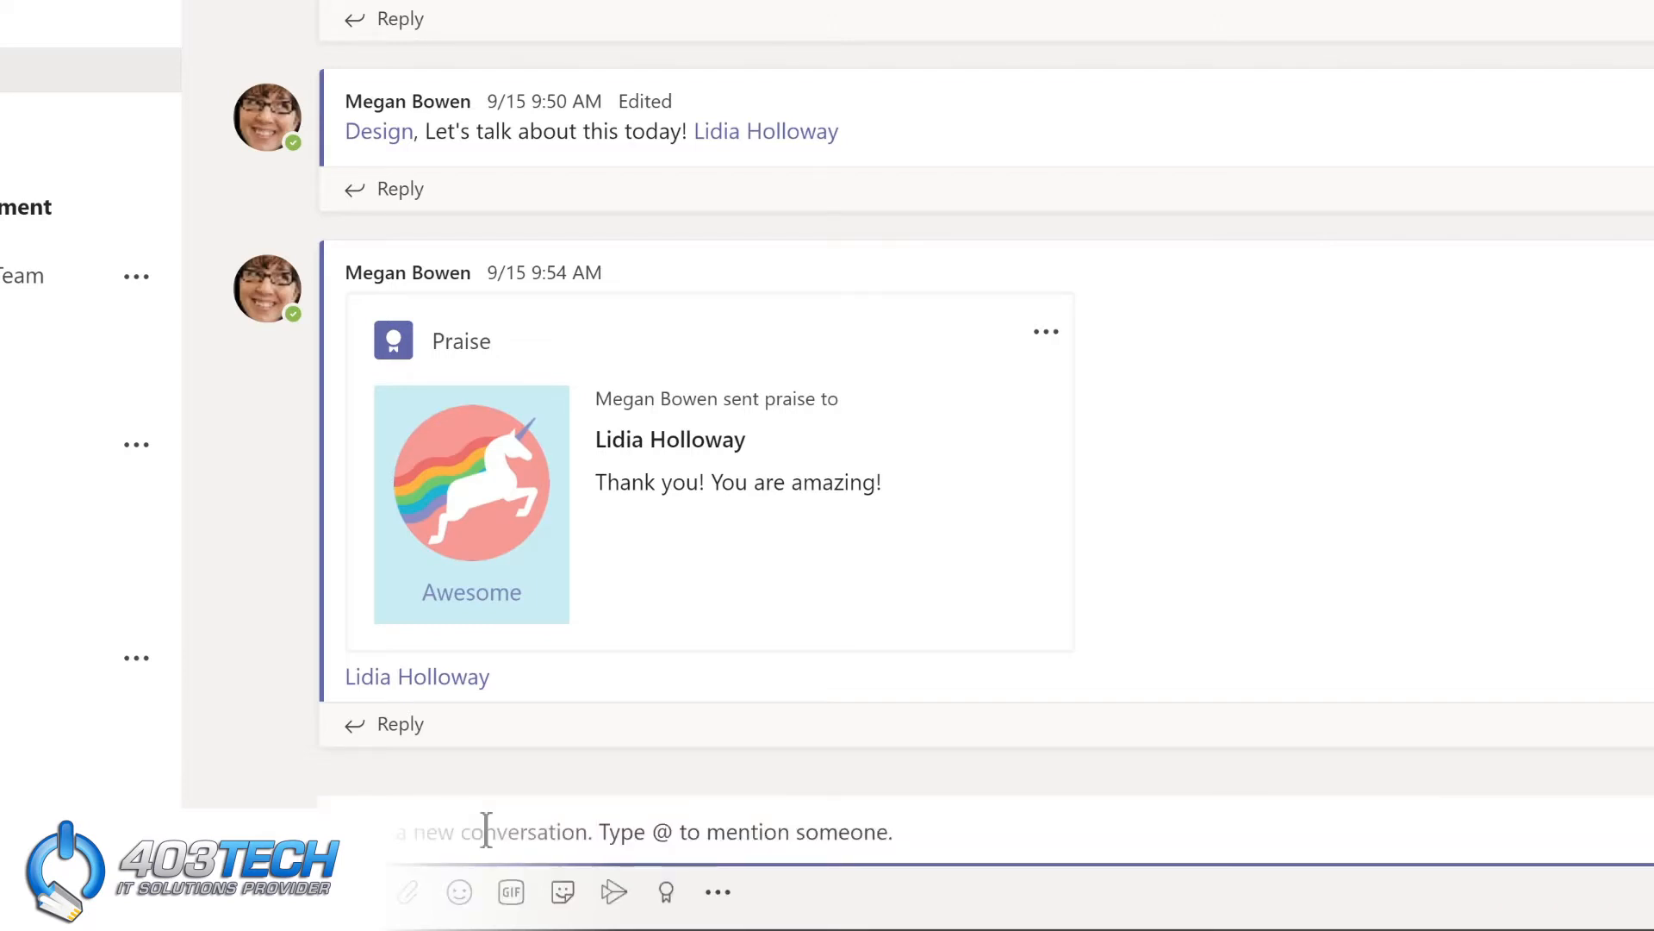
{"action": "type", "text": "@"}
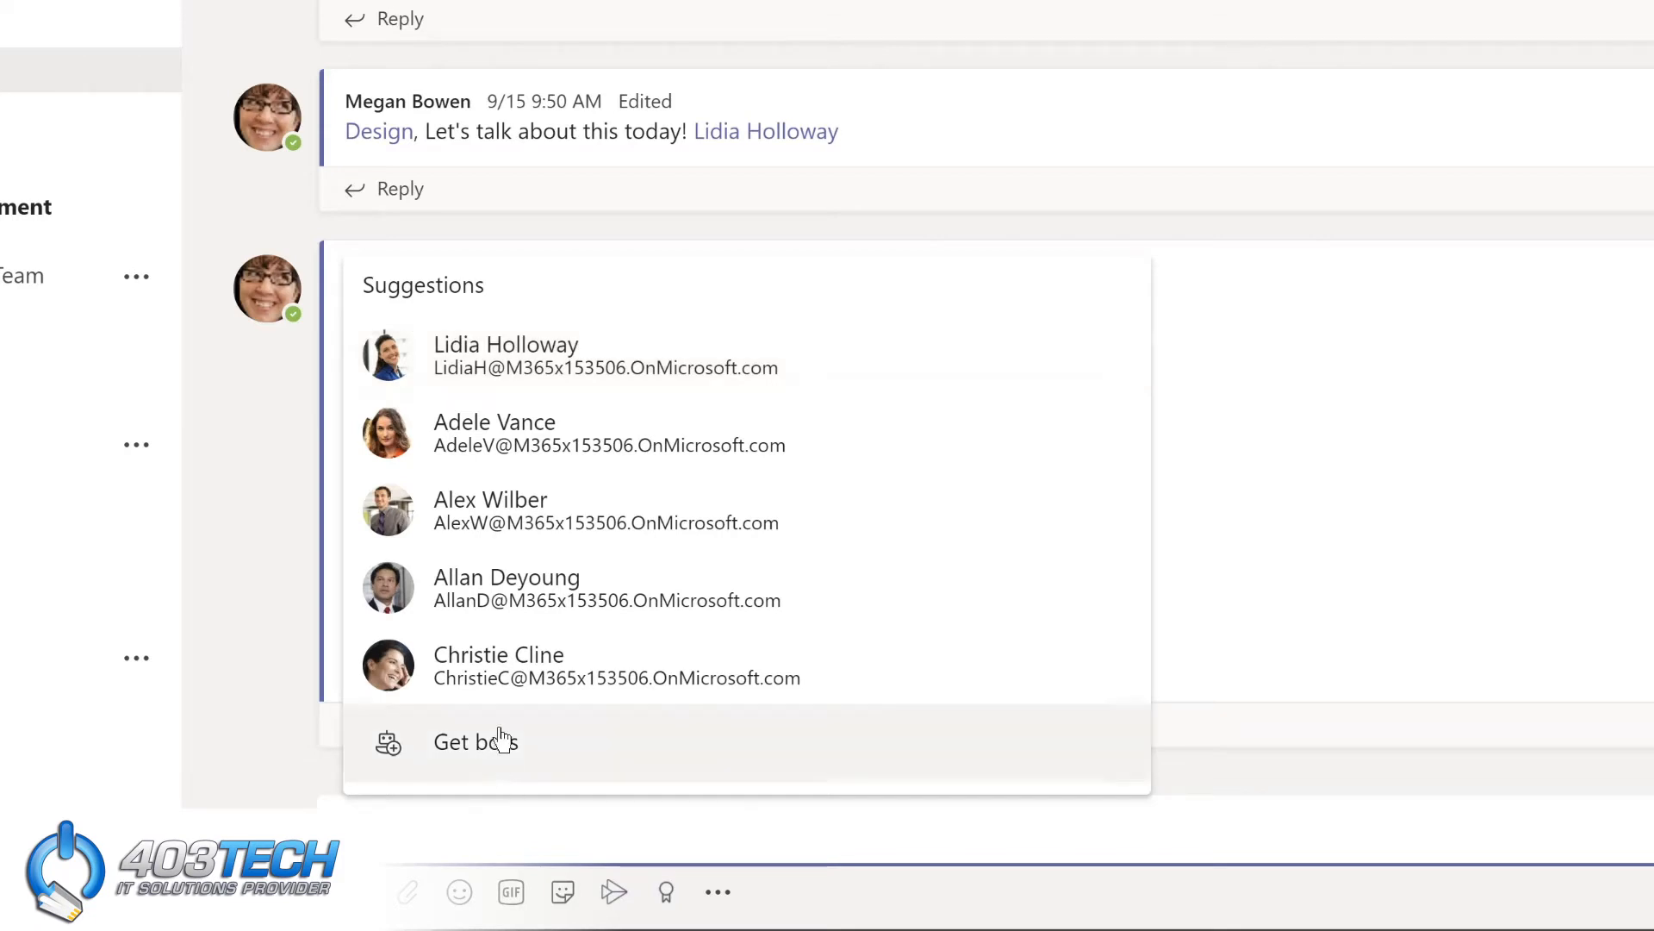
{"action": "left_click", "coordinate": [491, 373]}
{"action": "type", "text": ","}
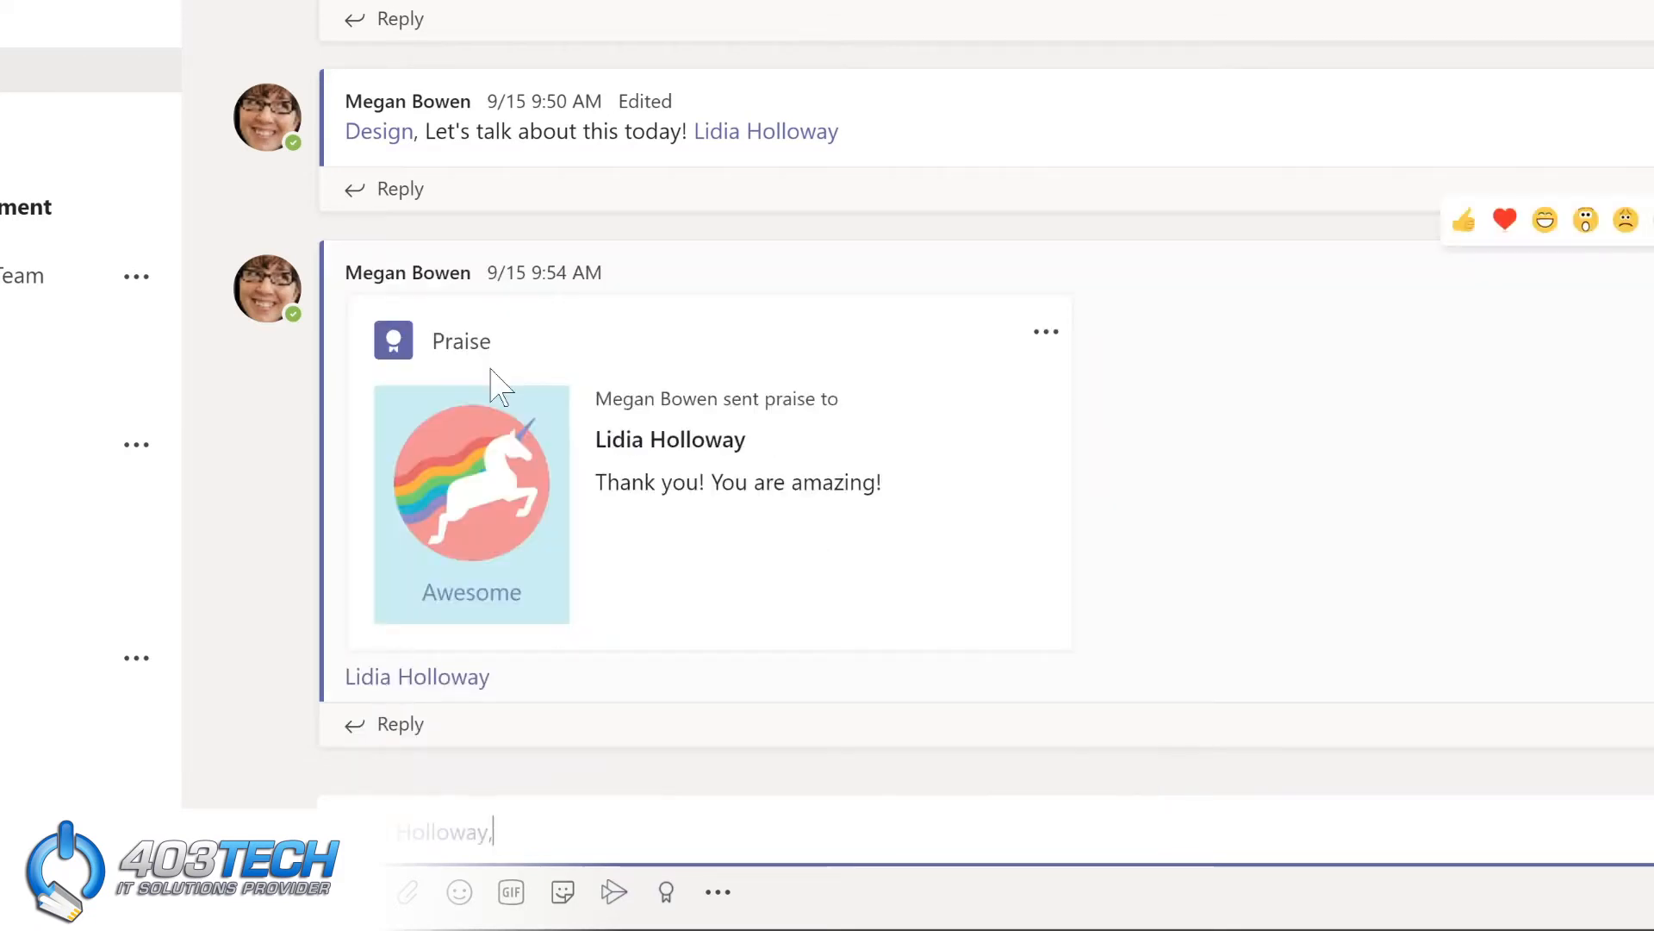
{"action": "type", "text": " please shar"}
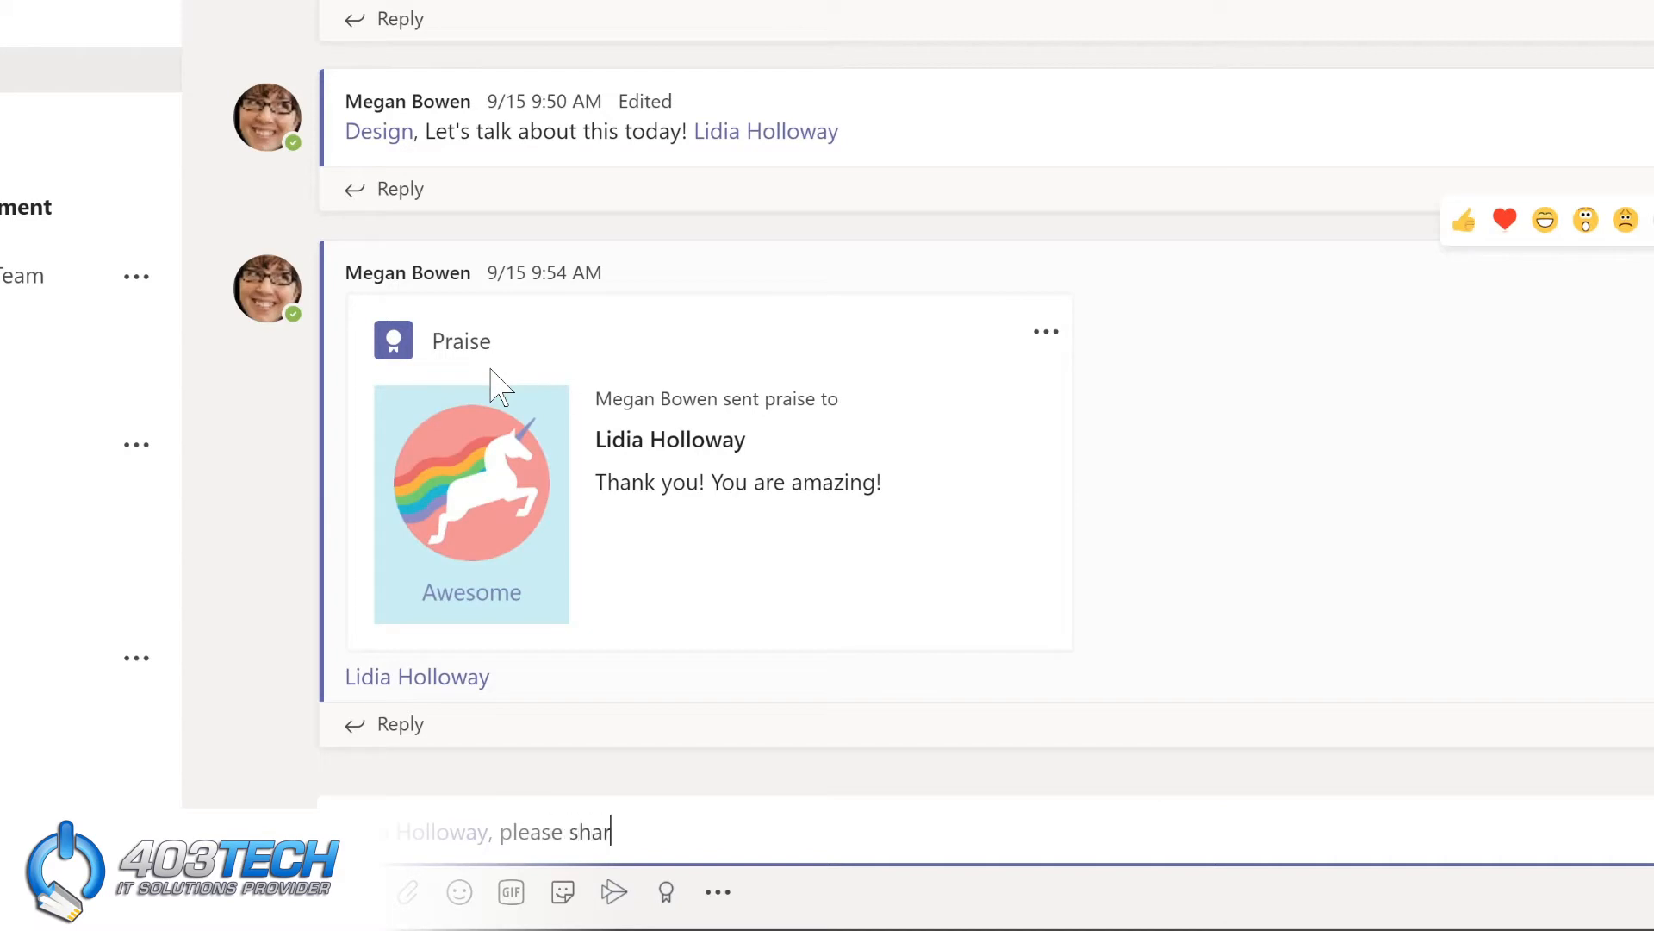
{"action": "type", "text": "e an update on your conversation with the "}
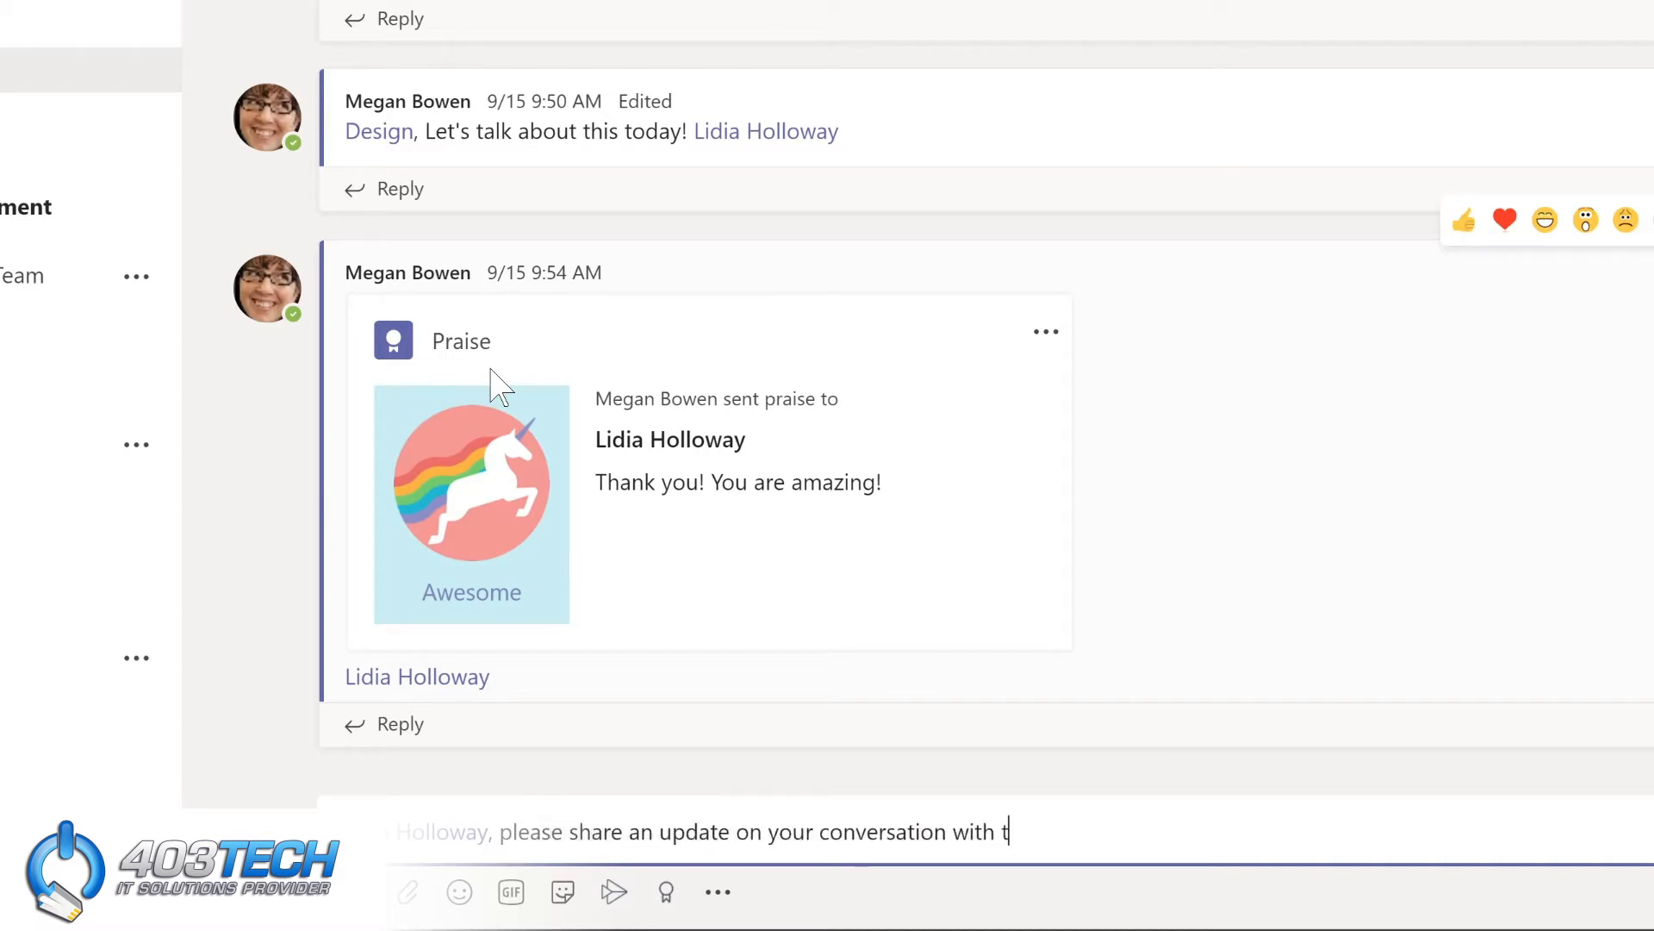
{"action": "type", "text": "sales team."}
{"action": "key", "text": "Return"}
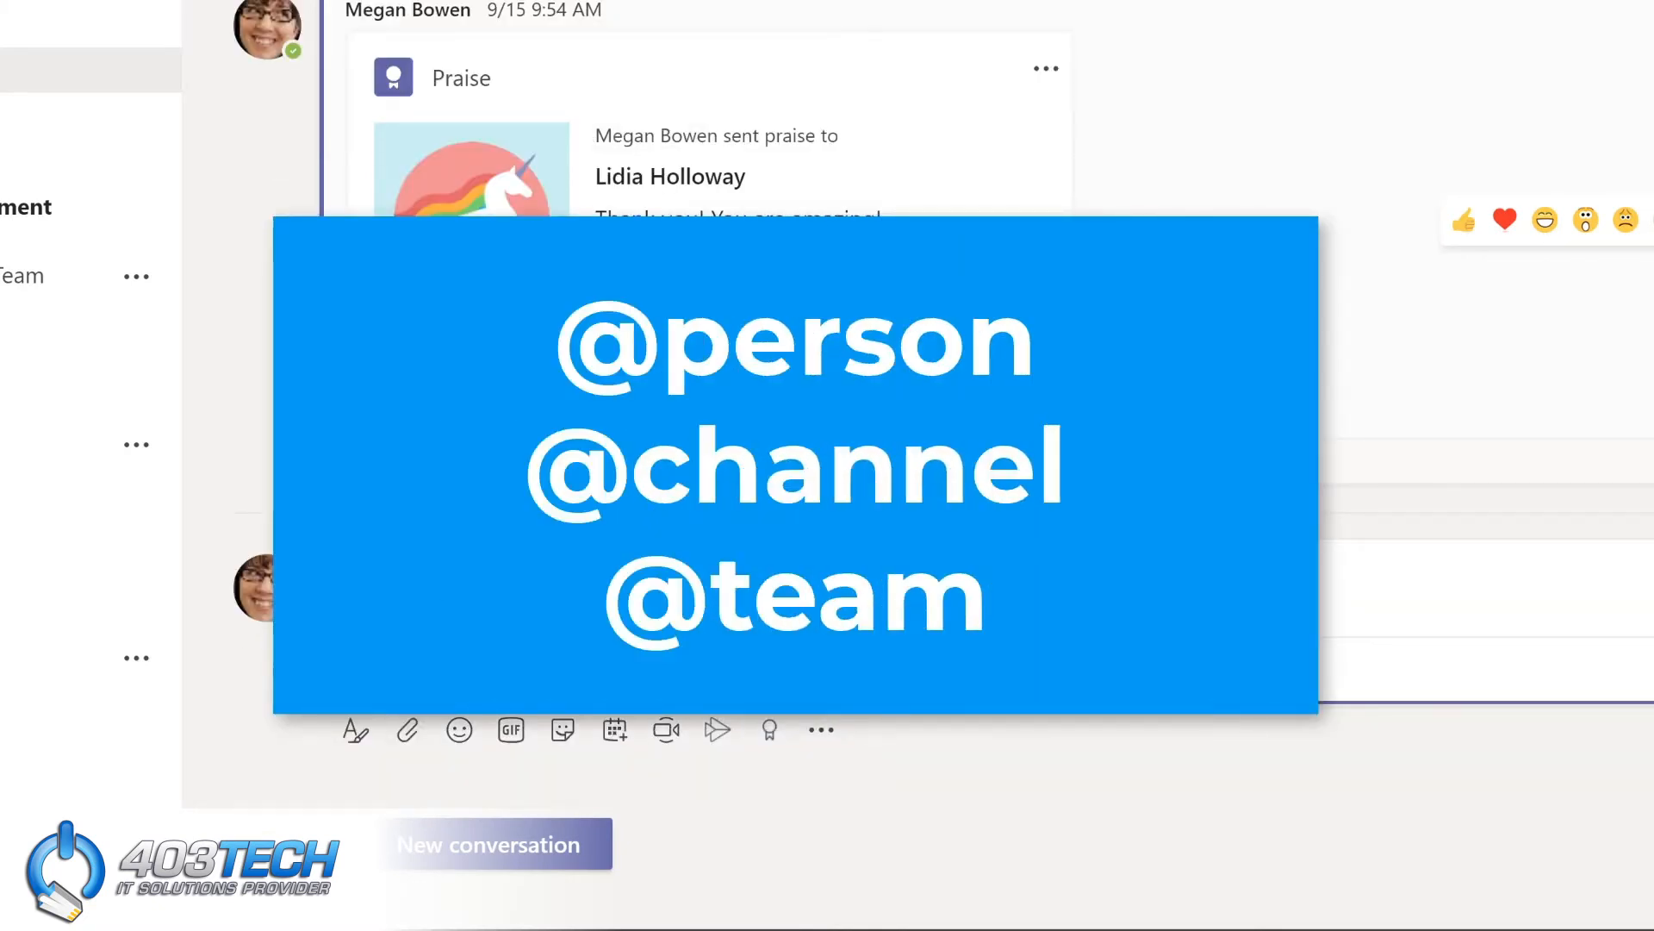
Step: Start another conversation that mentions the Design channel, with the text ", I'm so excited about our team retreat tomorrow!"
{"action": "left_click", "coordinate": [505, 840]}
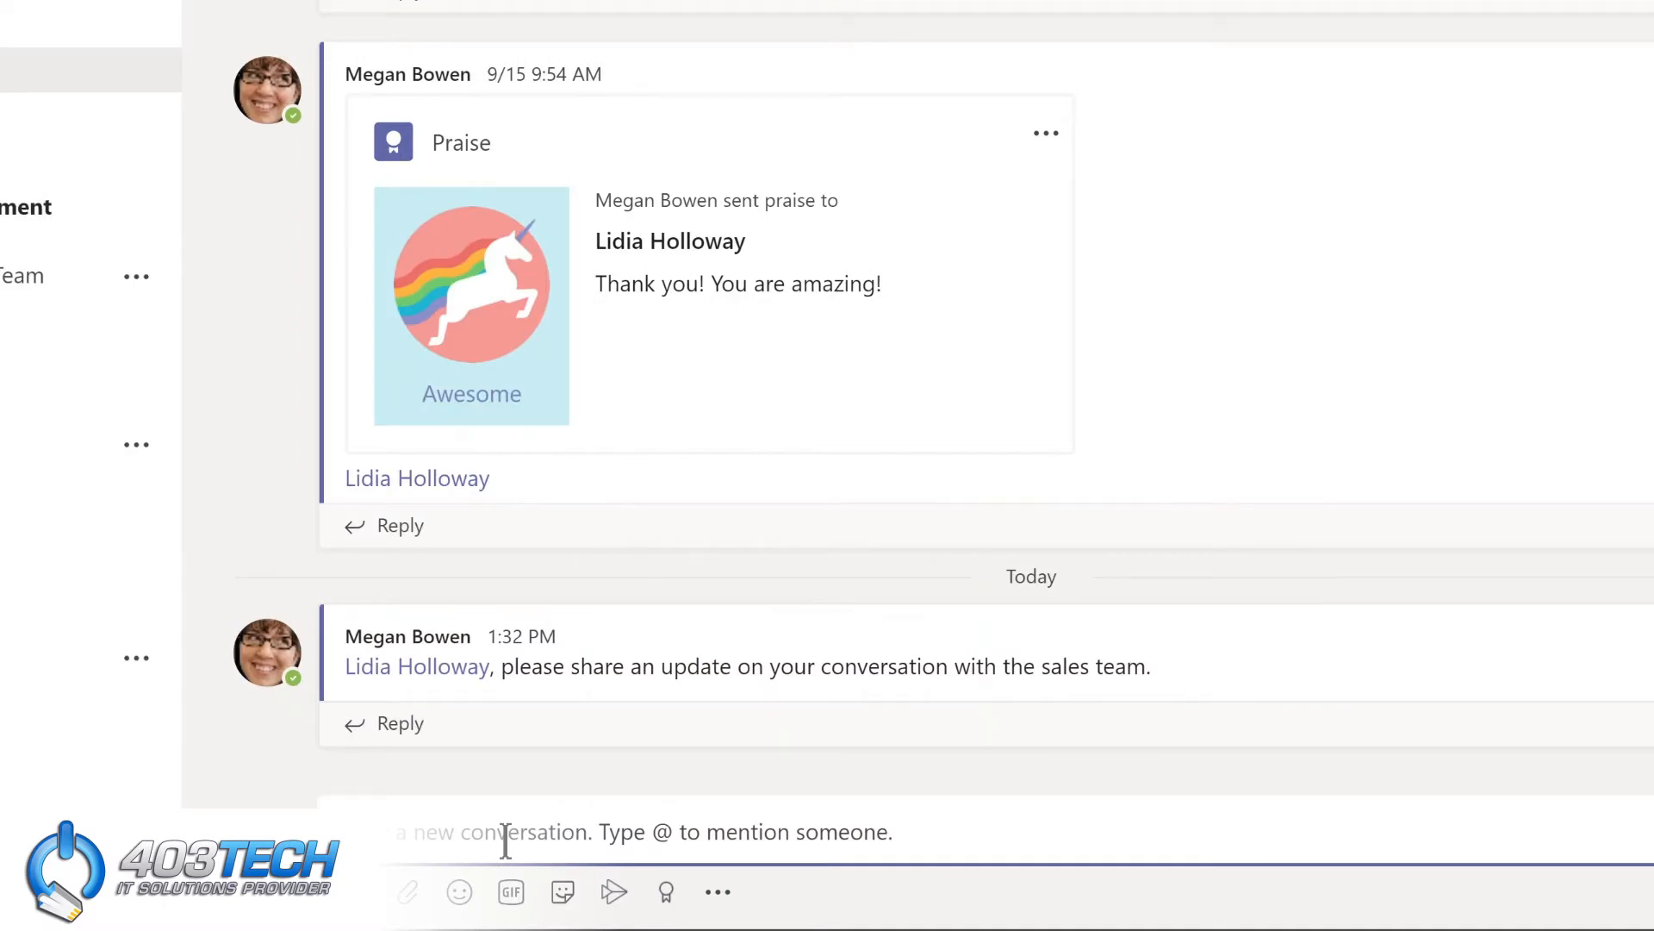
{"action": "type", "text": "@De"}
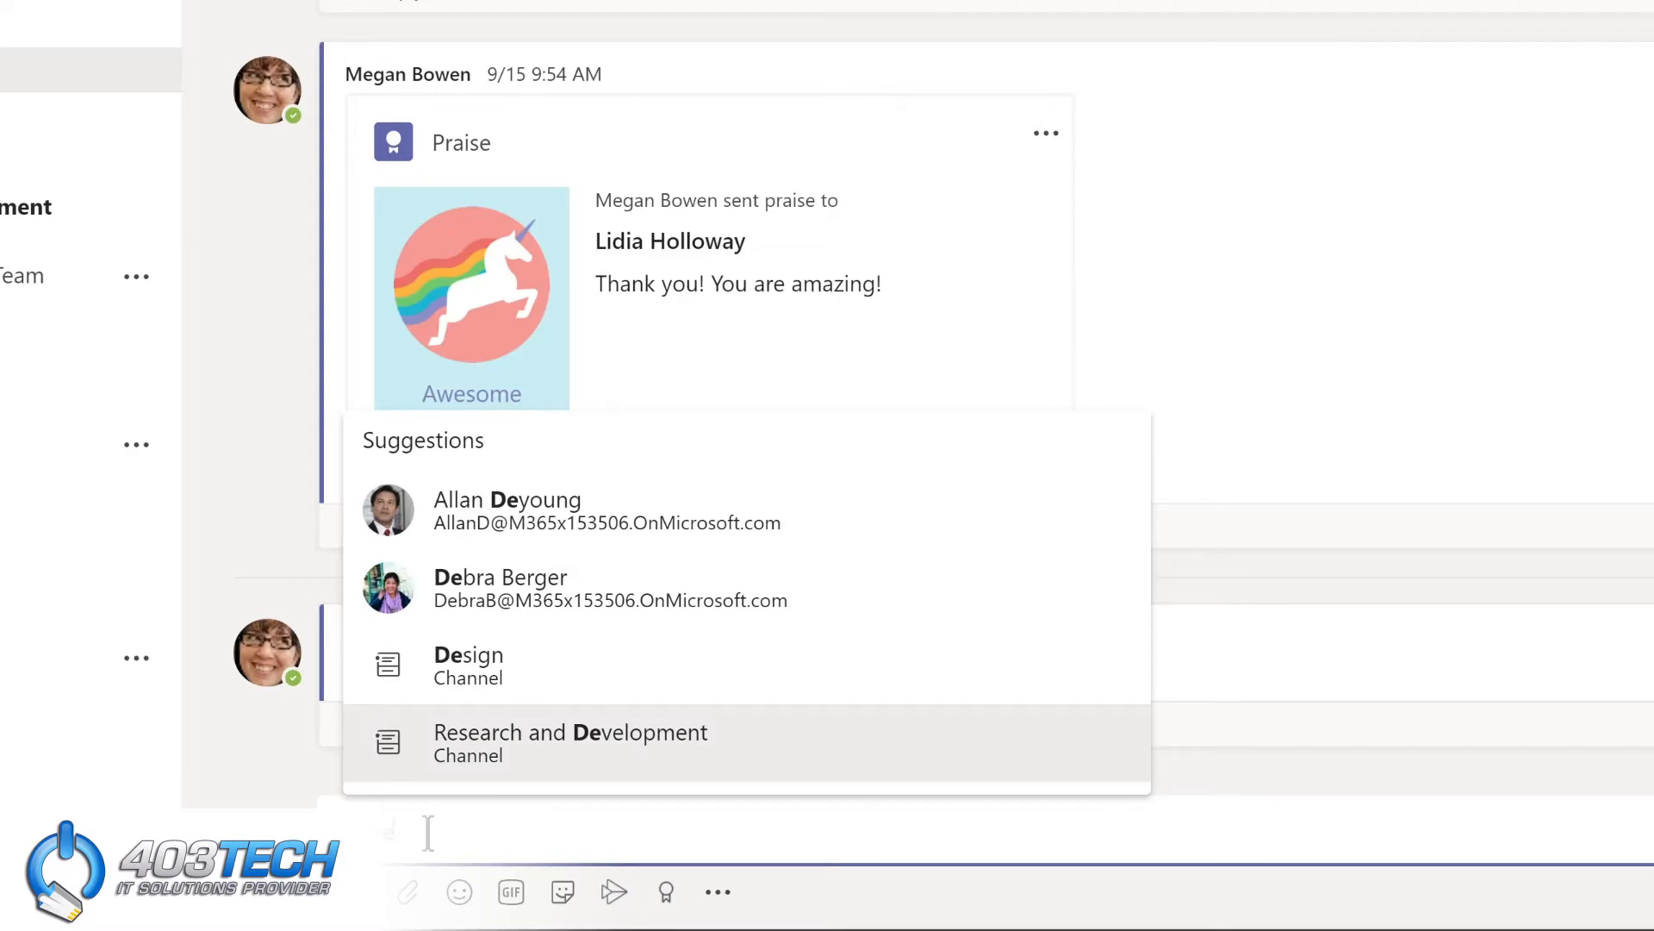
{"action": "left_click", "coordinate": [470, 665]}
{"action": "type", "text": ", I'm so excited about our team retreat tomorrow!"}
{"action": "key", "text": "Return"}
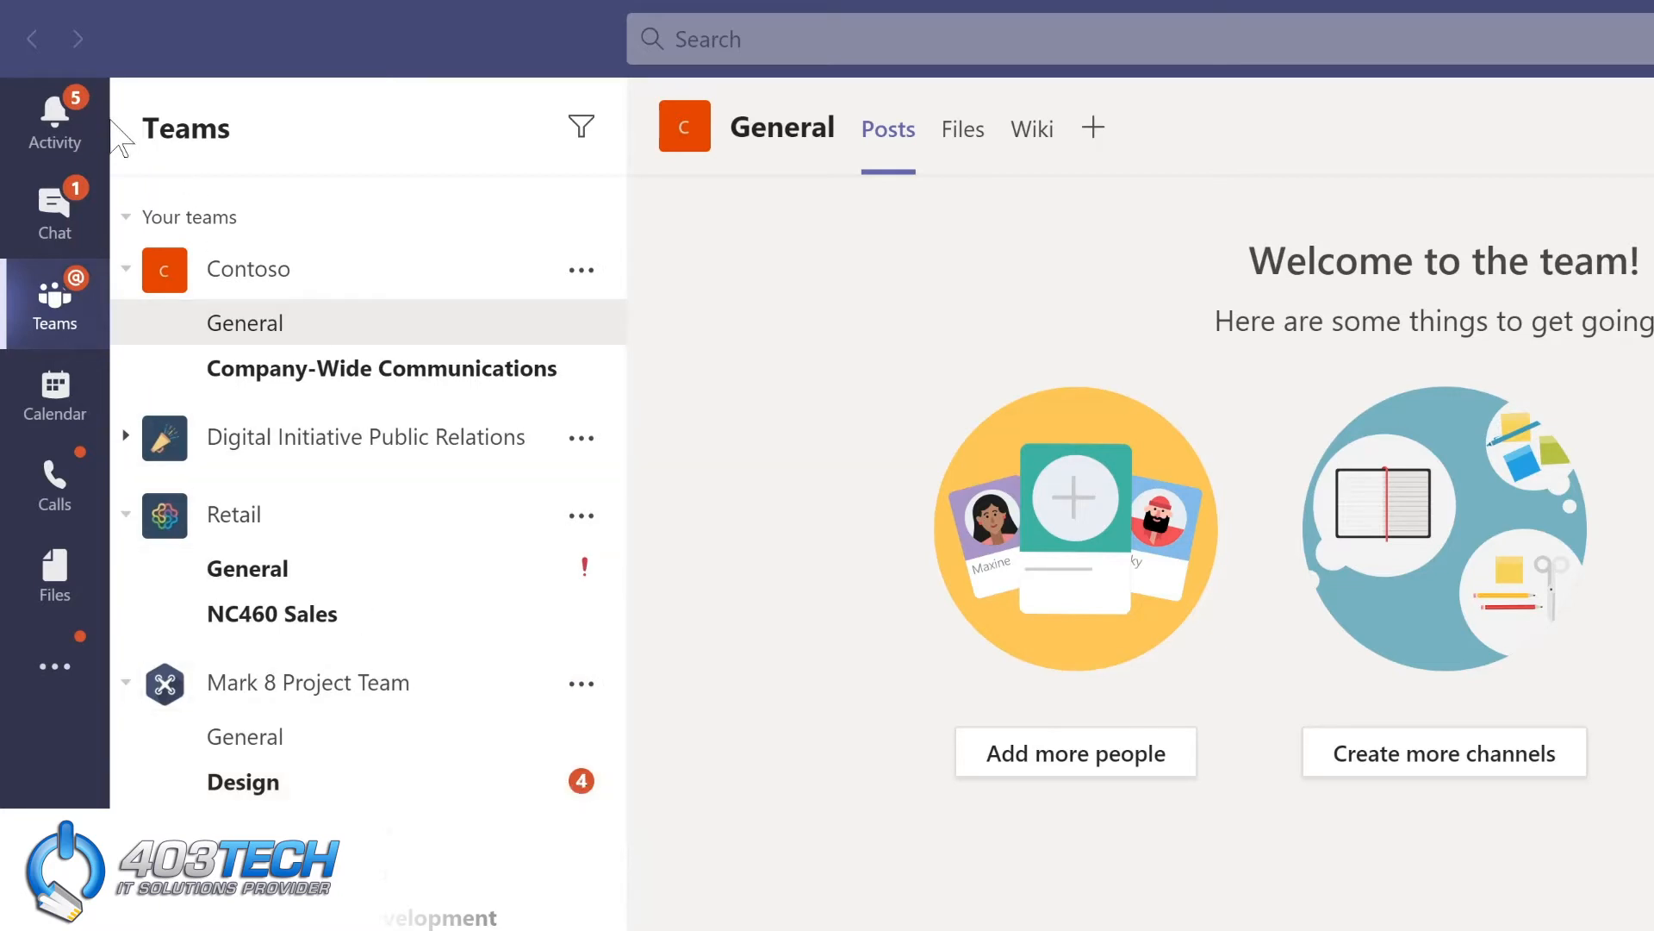
Step: Open the activity feed and examine the personal and channel mention indicators on today's Design channel posts
{"action": "left_click", "coordinate": [57, 121]}
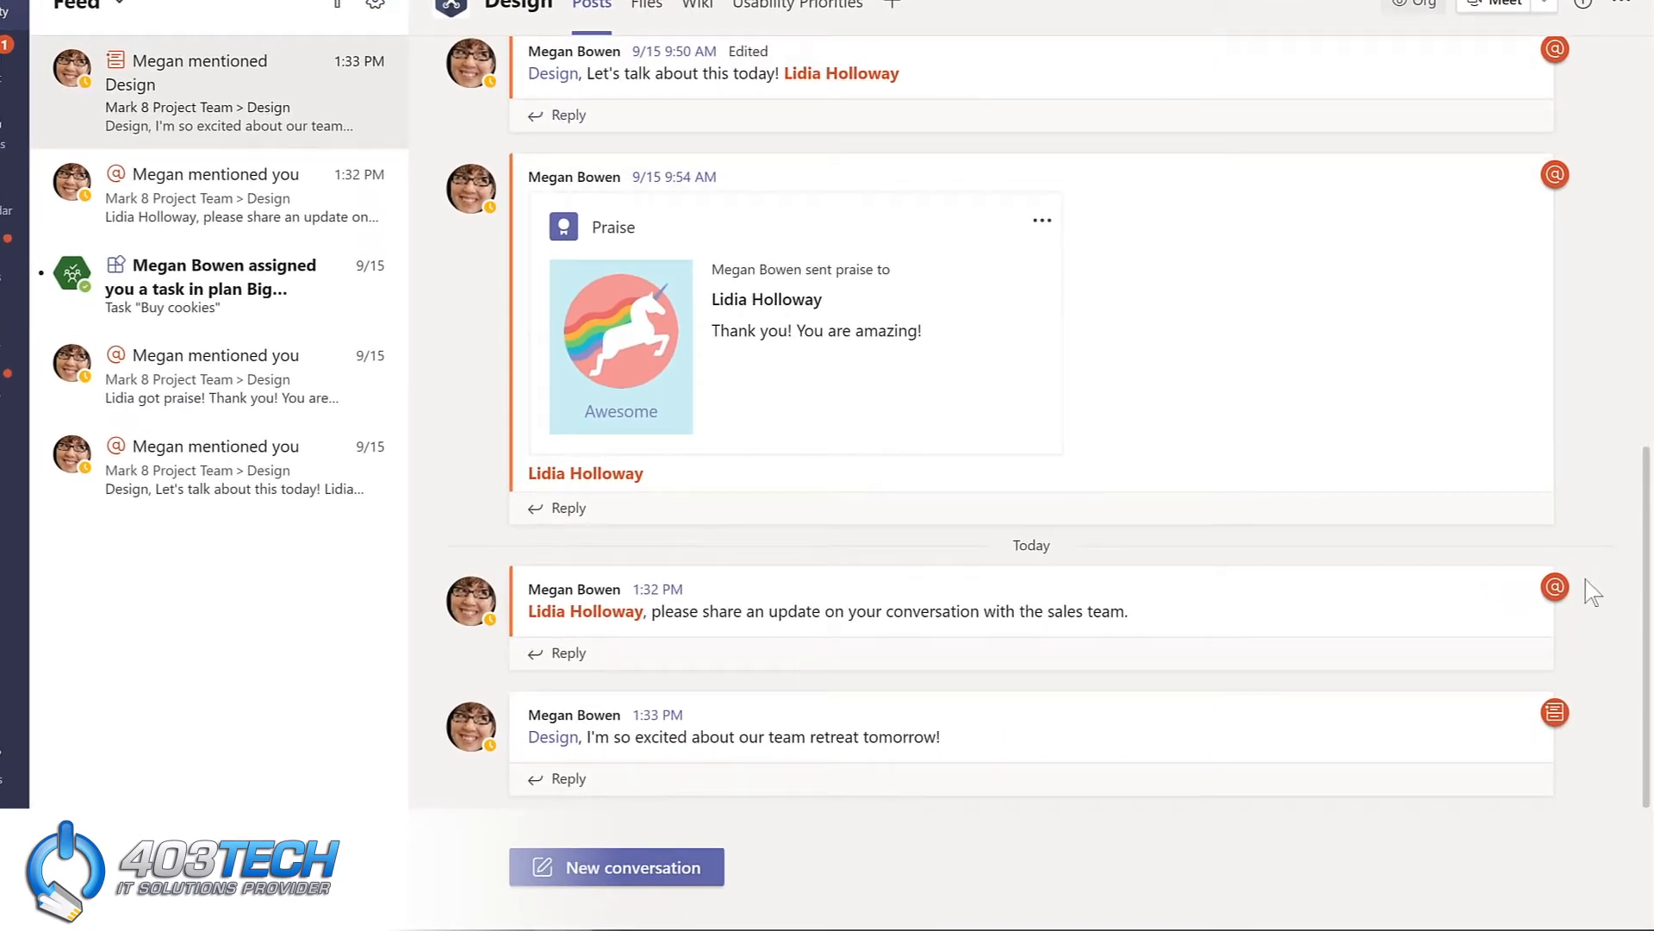
{"action": "mouse_move", "coordinate": [1559, 589]}
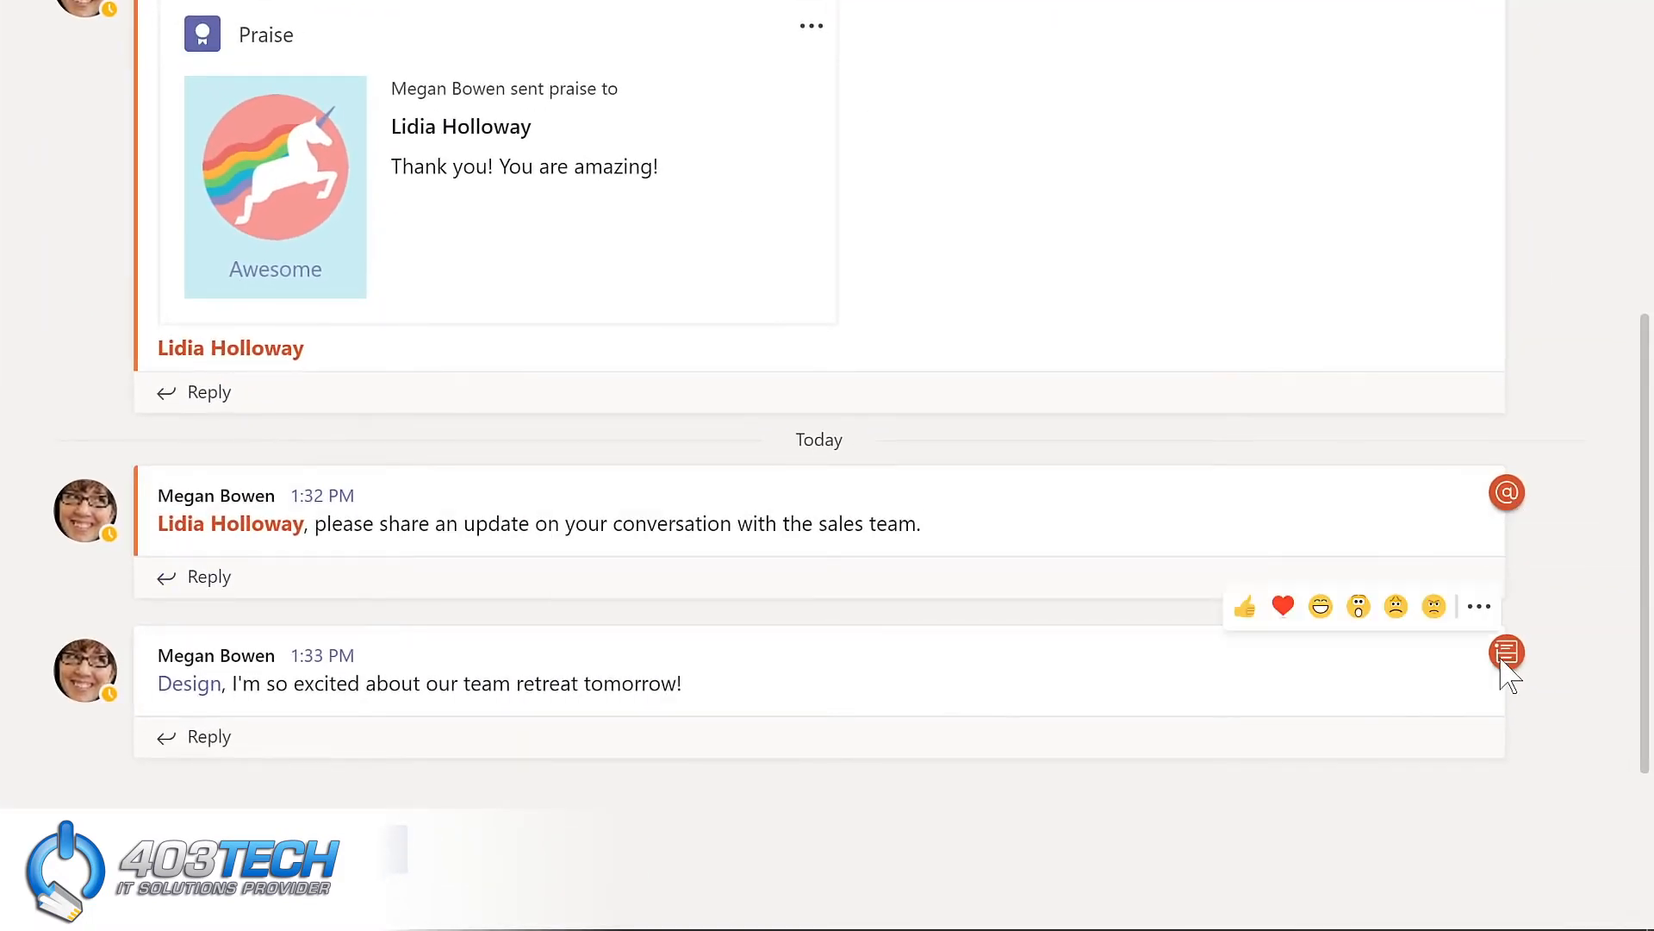
{"action": "mouse_move", "coordinate": [1501, 661]}
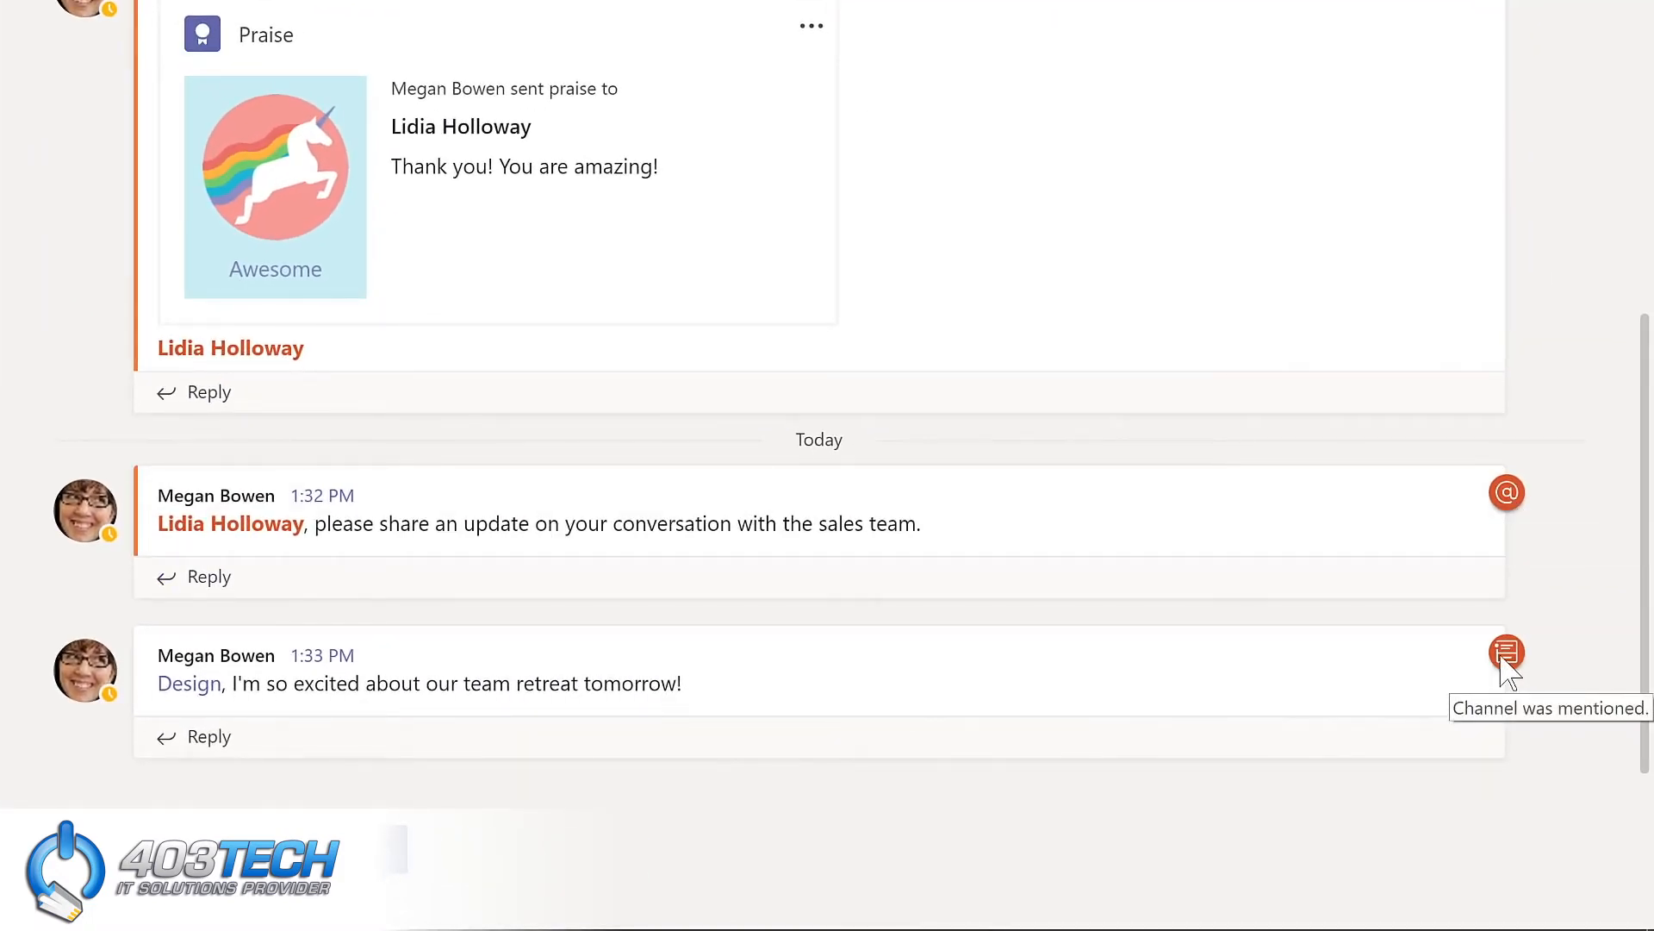
Step: Reply to the team retreat post with "Yay! I'm looking forward to working with the" followed by a mention of Mark 8 Project Team
{"action": "left_click", "coordinate": [195, 741]}
{"action": "type", "text": "Ya"}
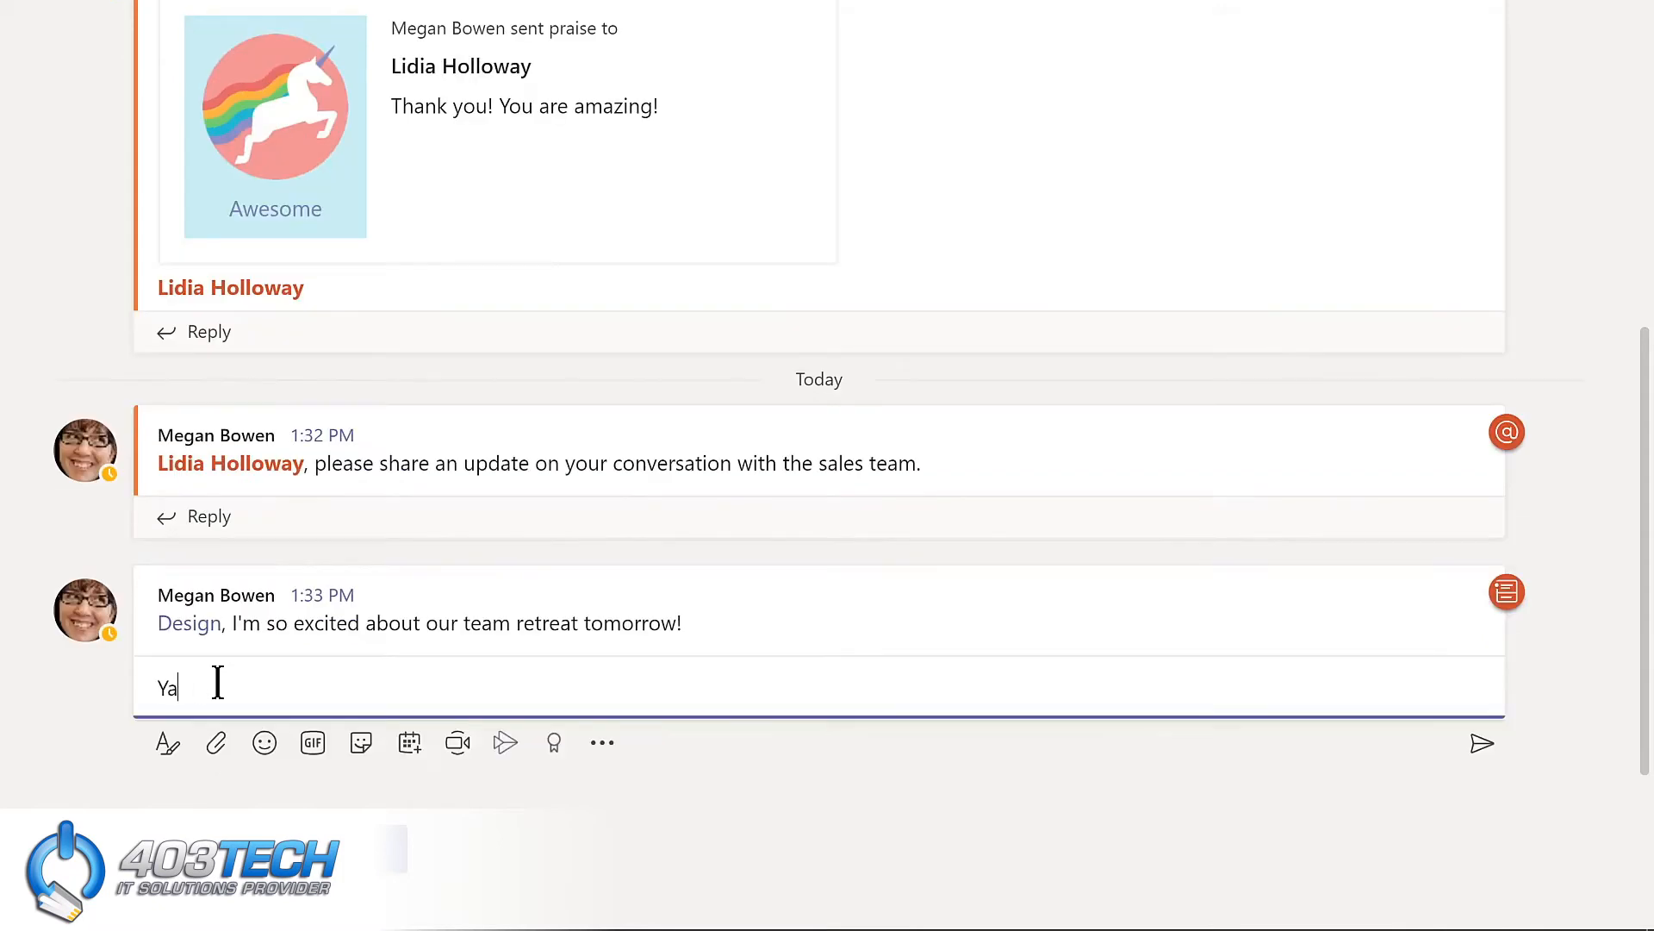
{"action": "type", "text": "y! I'm looking forward to working with the @m"}
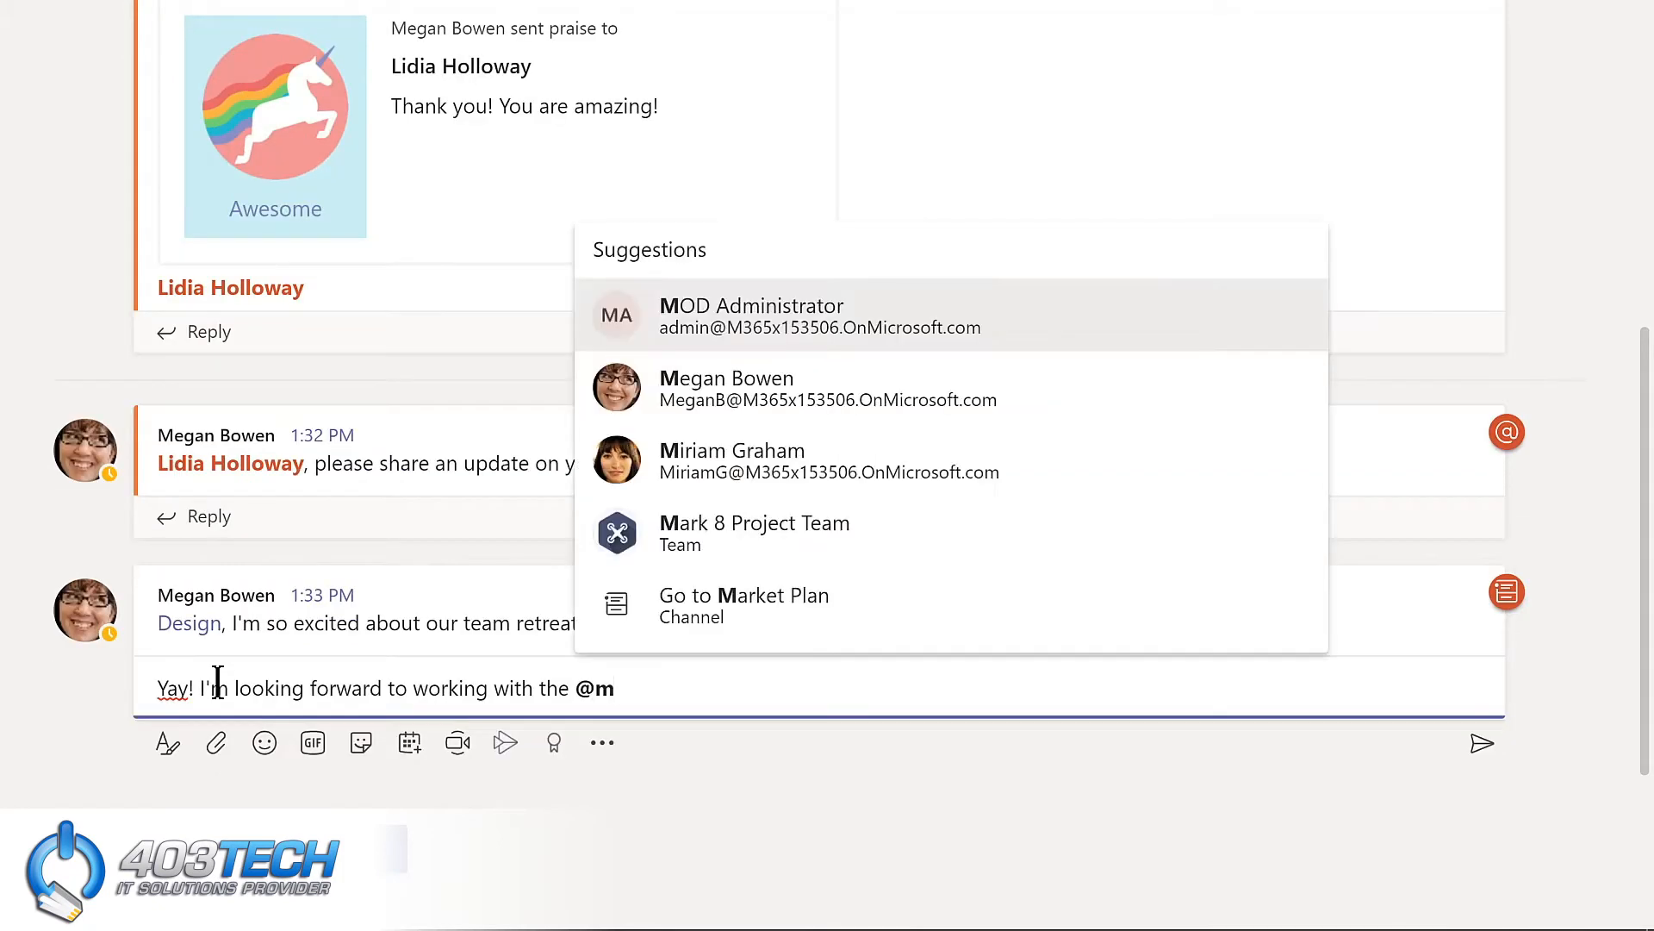
{"action": "left_click", "coordinate": [750, 530]}
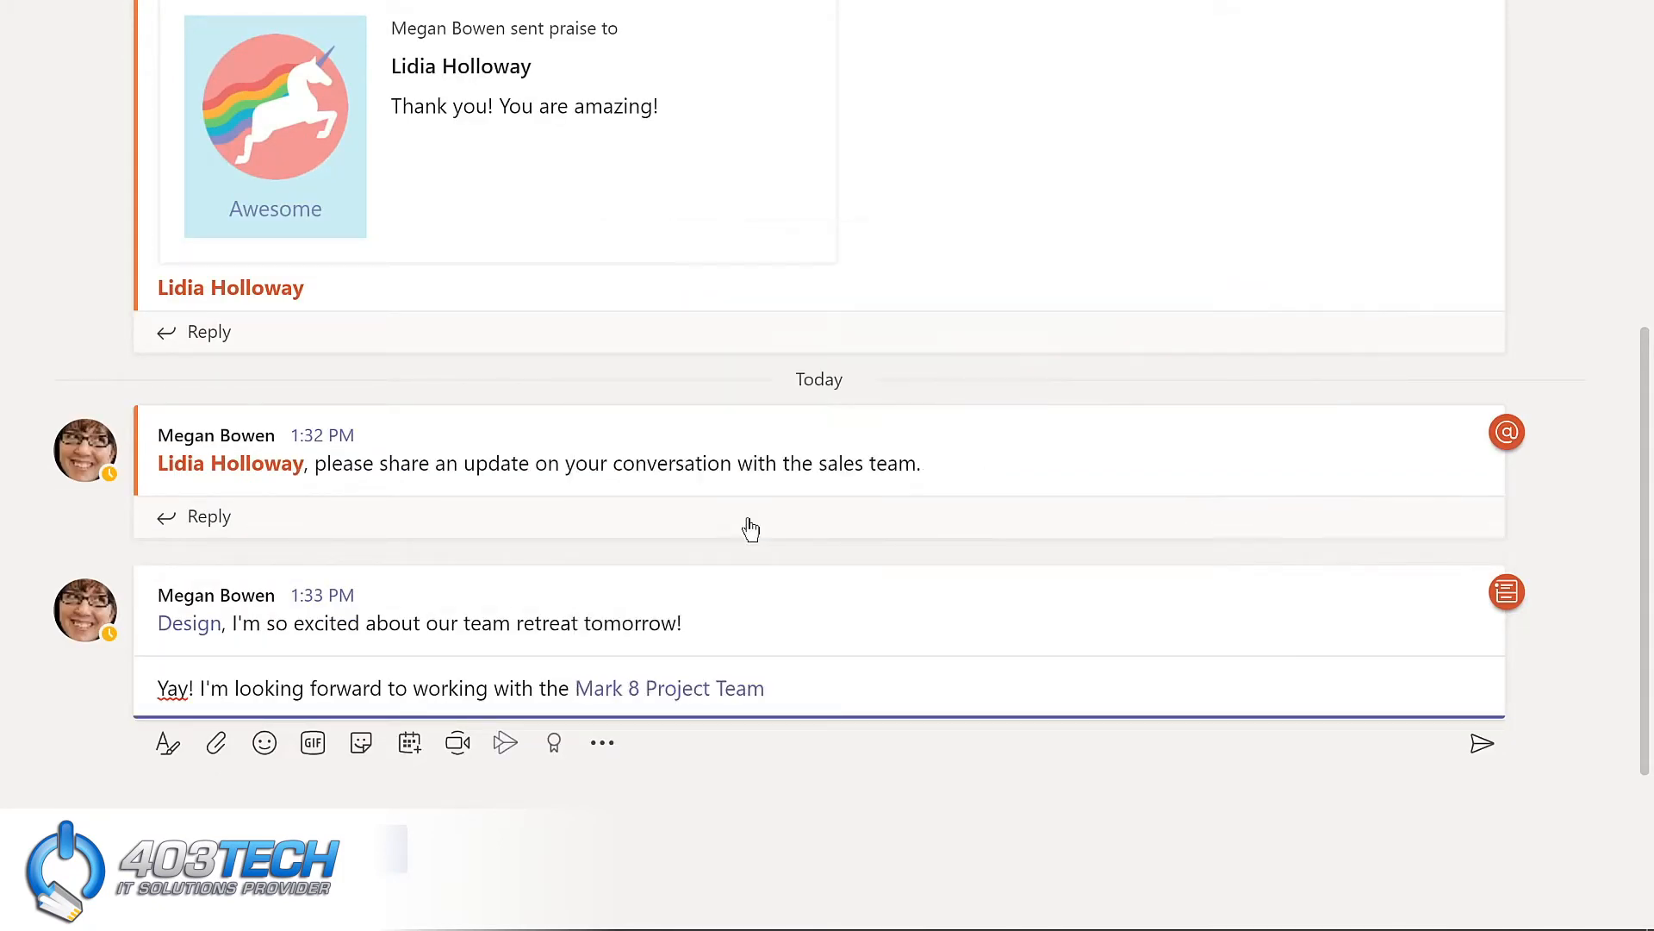
{"action": "key", "text": "Return"}
{"action": "mouse_move", "coordinate": [1510, 604]}
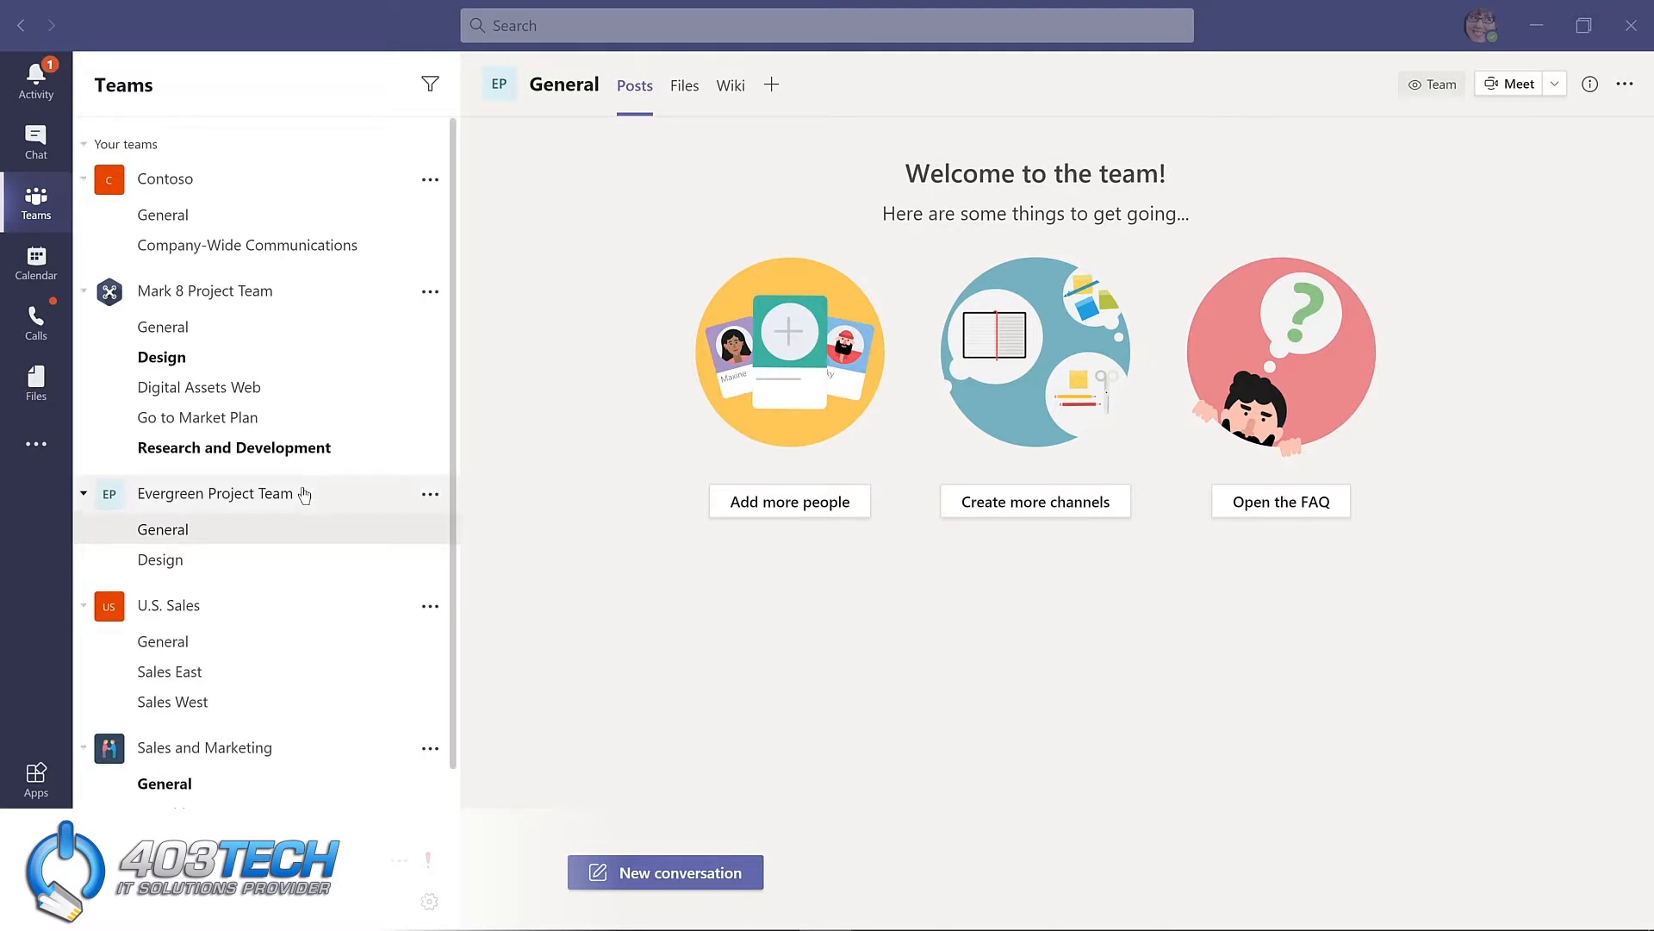
Step: Rename the Evergreen Project Team to "Evergreen LMS Project Team"
{"action": "left_click", "coordinate": [429, 497]}
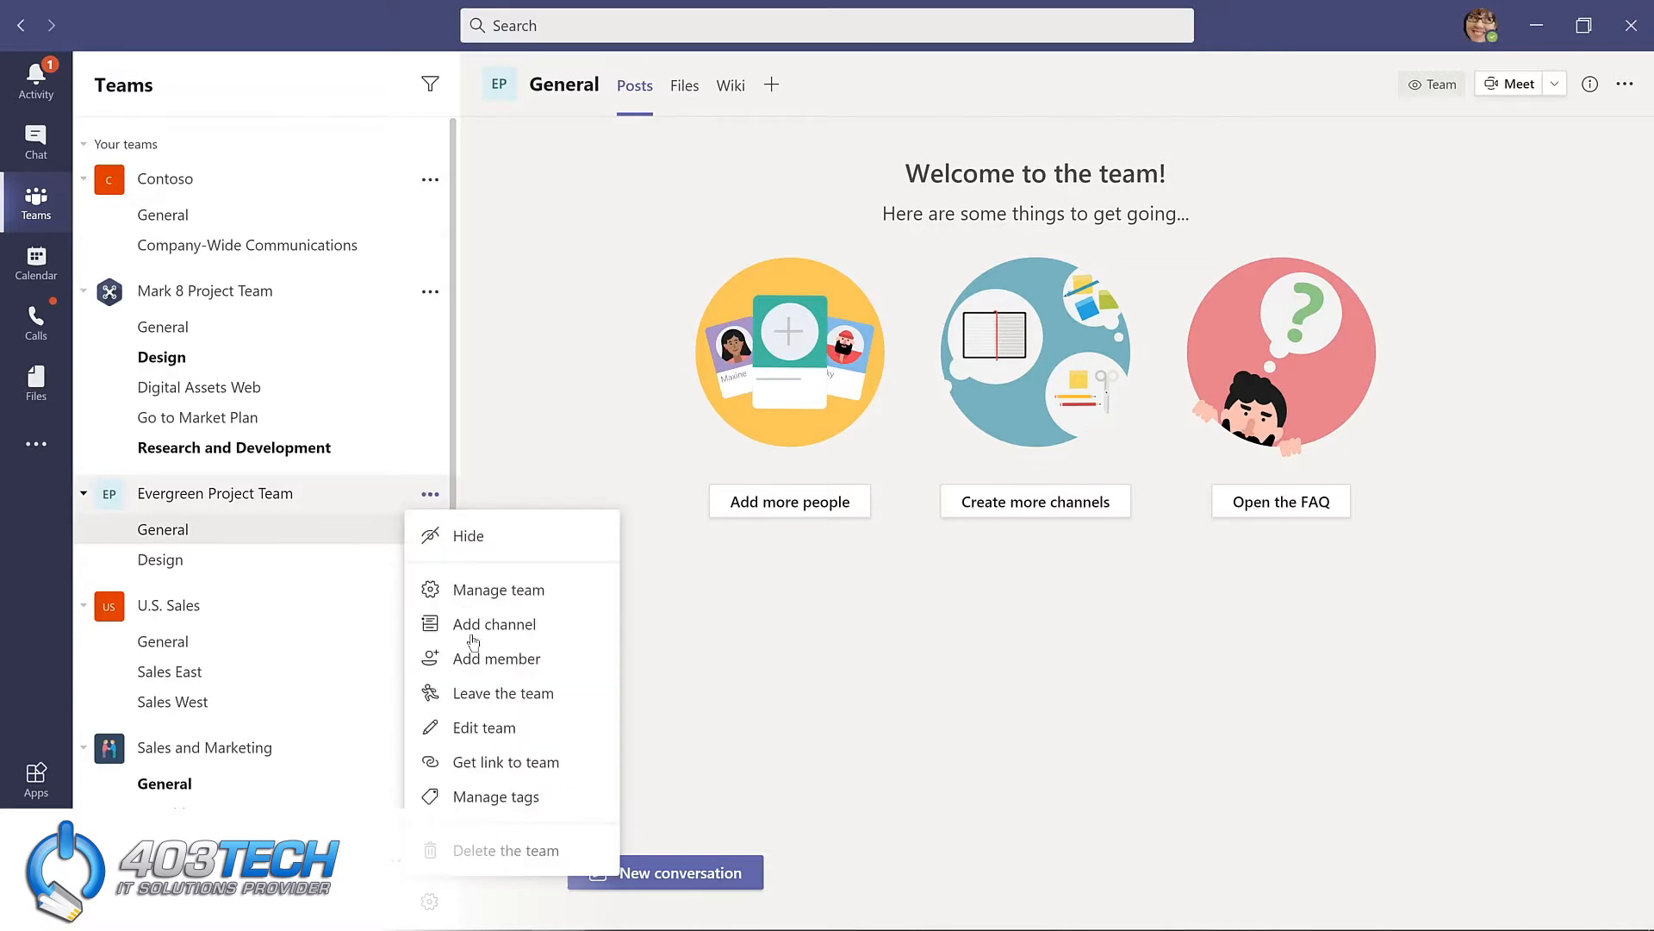
{"action": "left_click", "coordinate": [471, 735]}
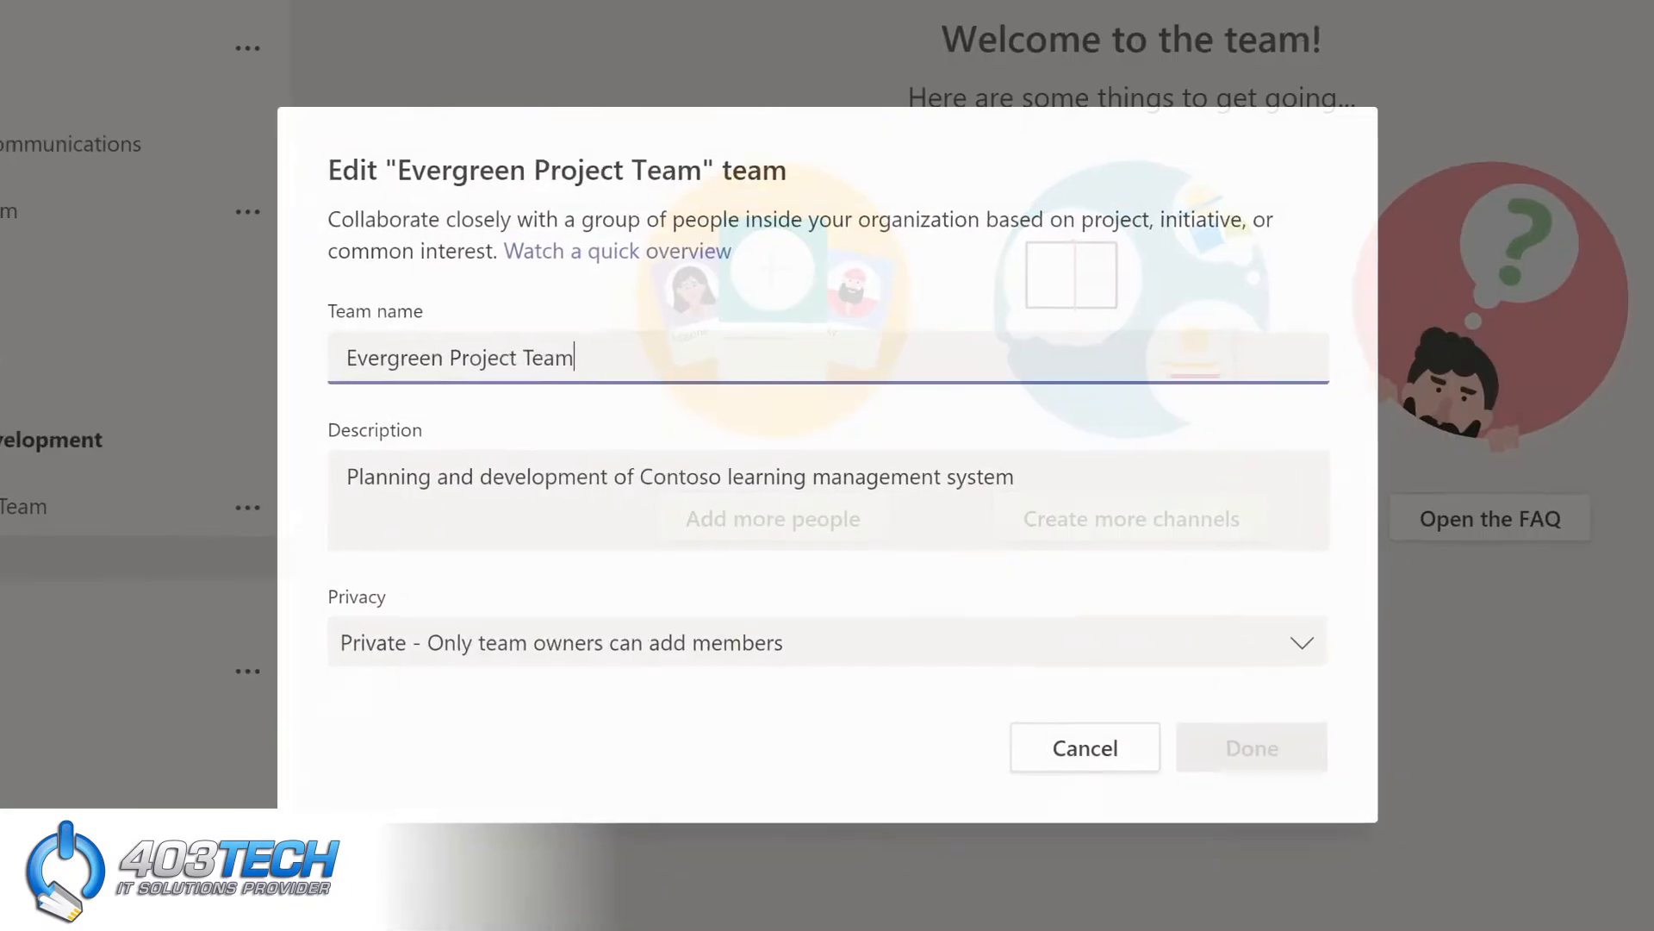
{"action": "left_click", "coordinate": [440, 355]}
{"action": "type", "text": "LMS Project Team"}
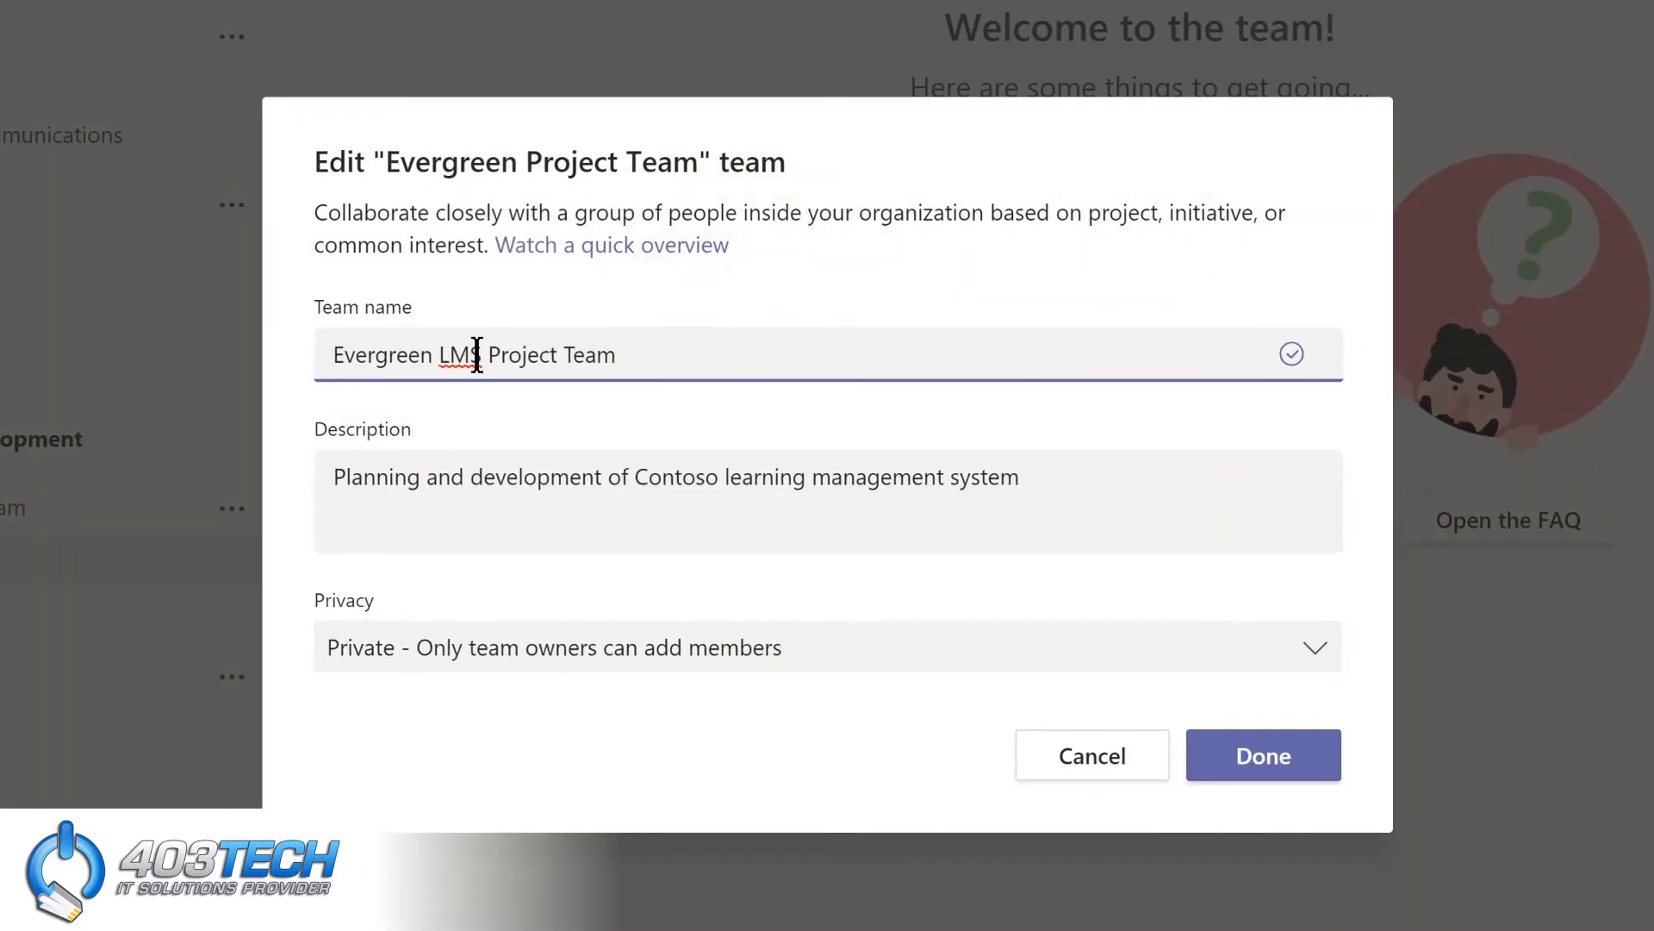
{"action": "left_click", "coordinate": [1267, 767]}
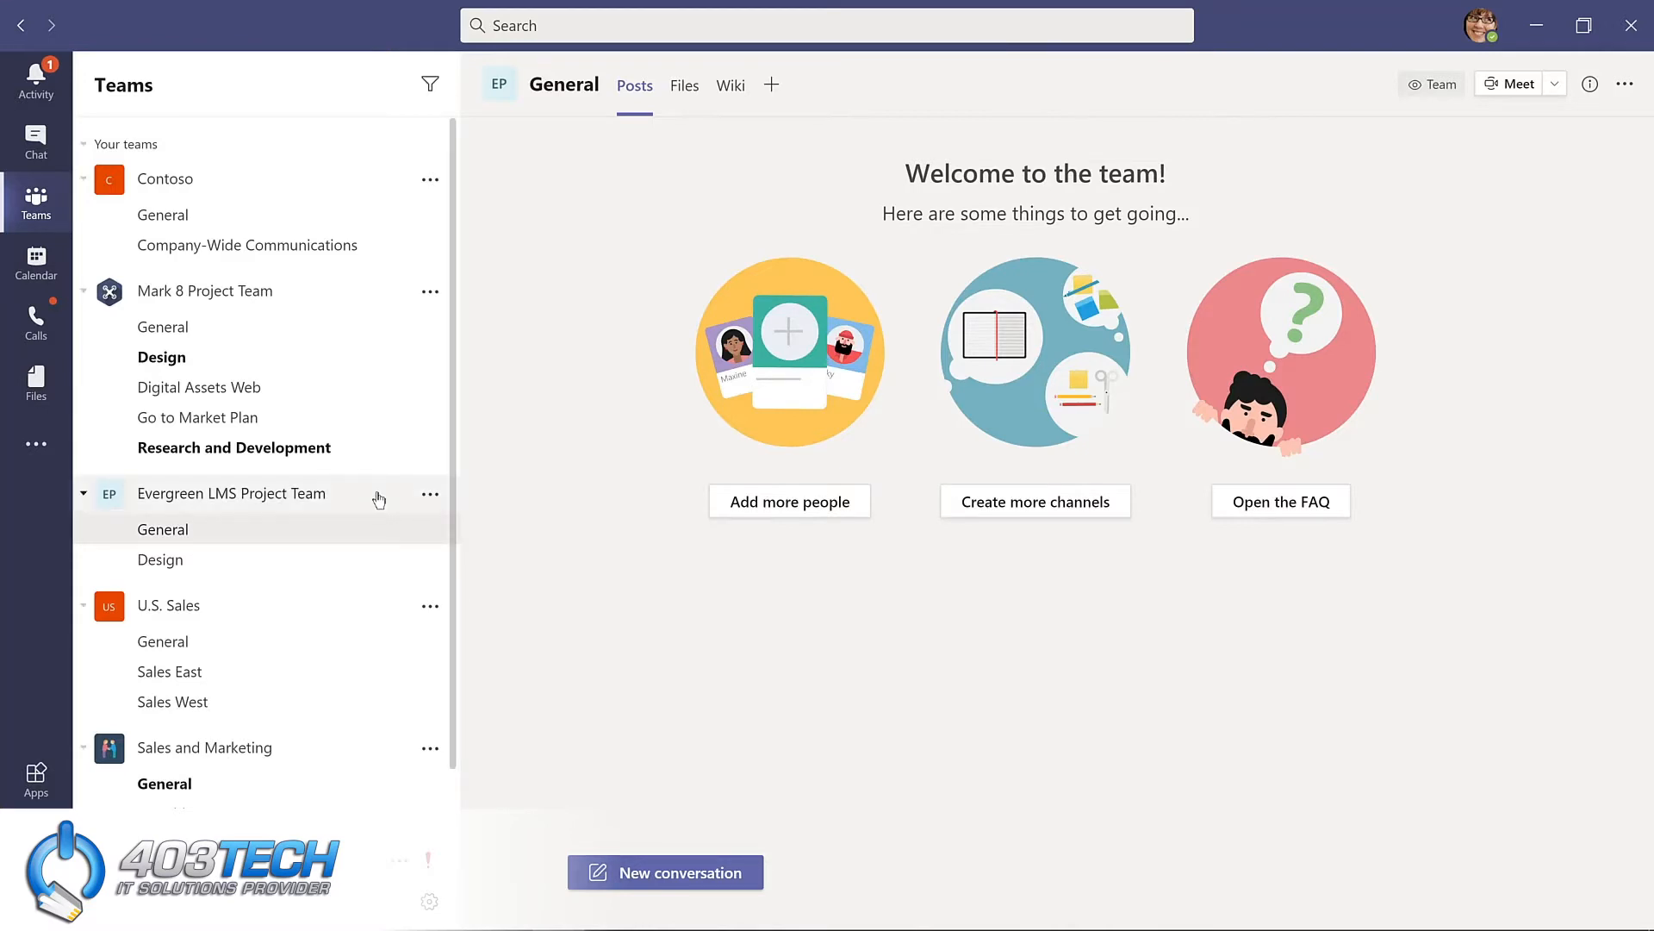
Step: Open the management page of Evergreen LMS Project Team and add the suggested Product Manager colleague to the team
{"action": "left_click", "coordinate": [430, 496]}
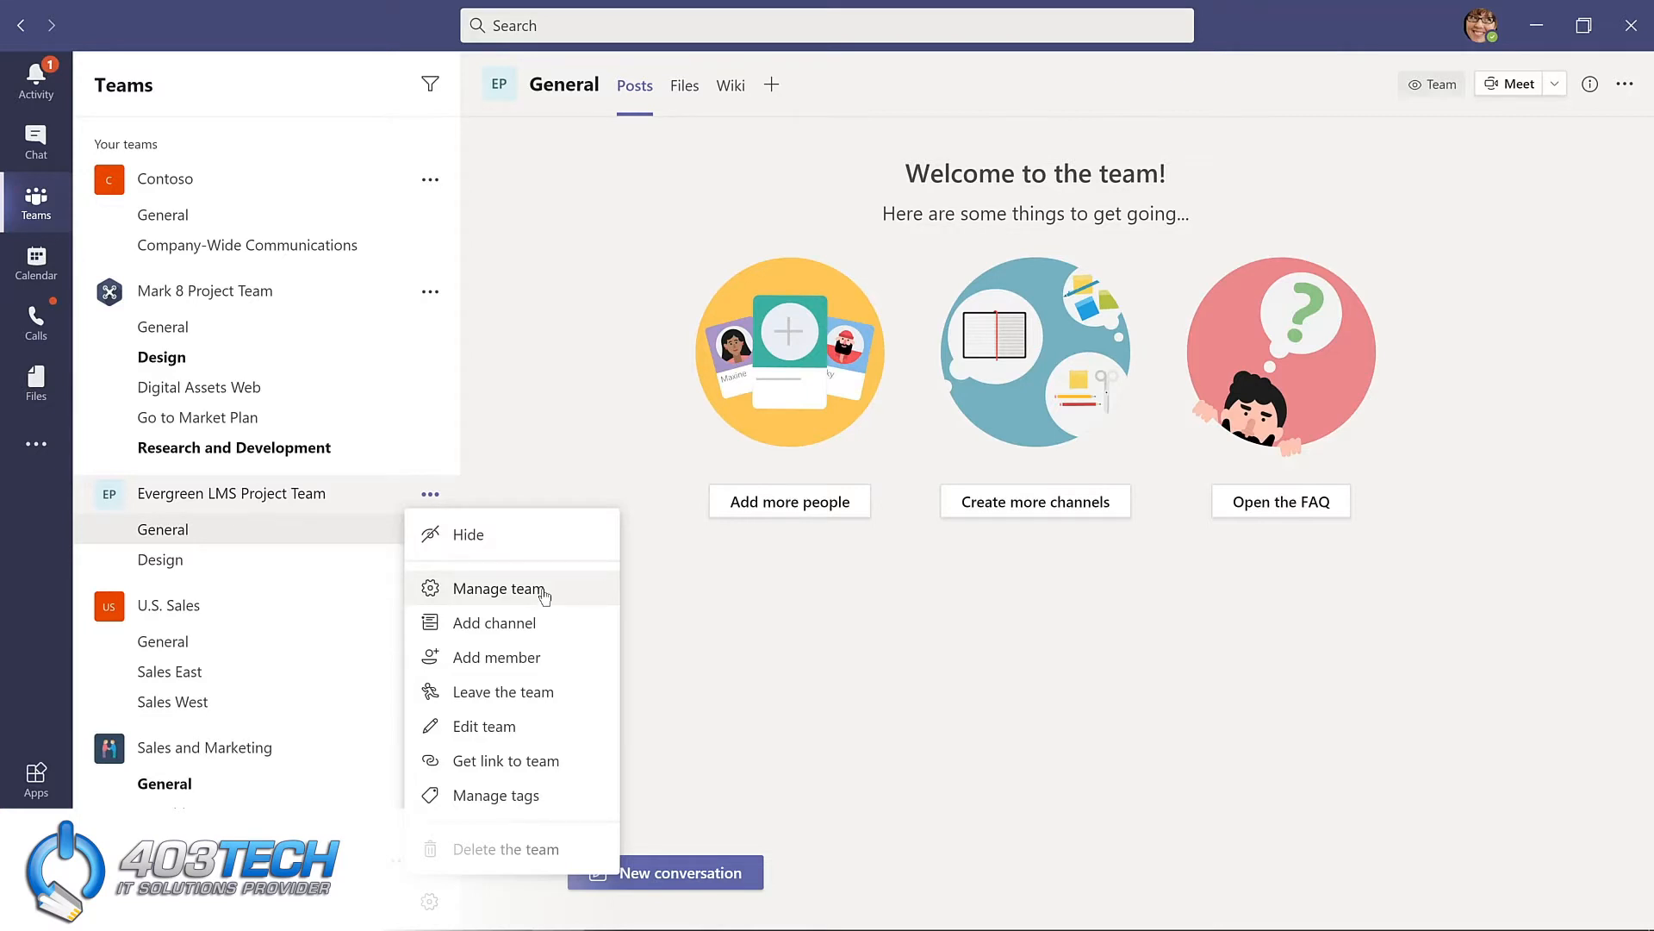
{"action": "left_click", "coordinate": [544, 595]}
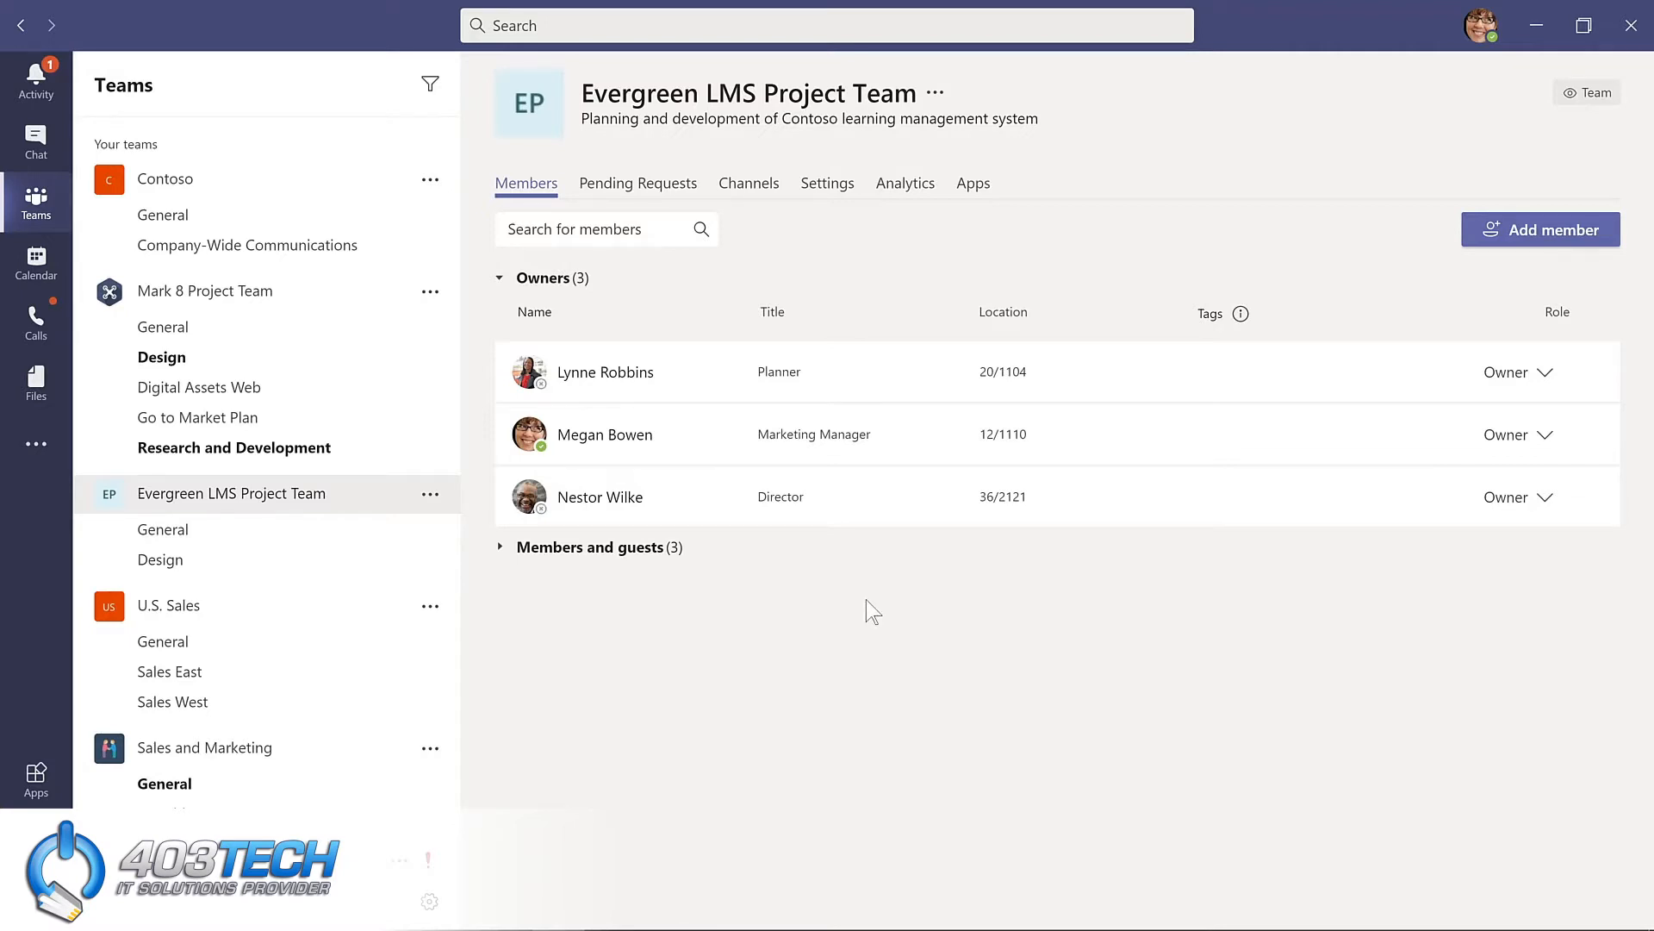
{"action": "left_click", "coordinate": [1539, 231]}
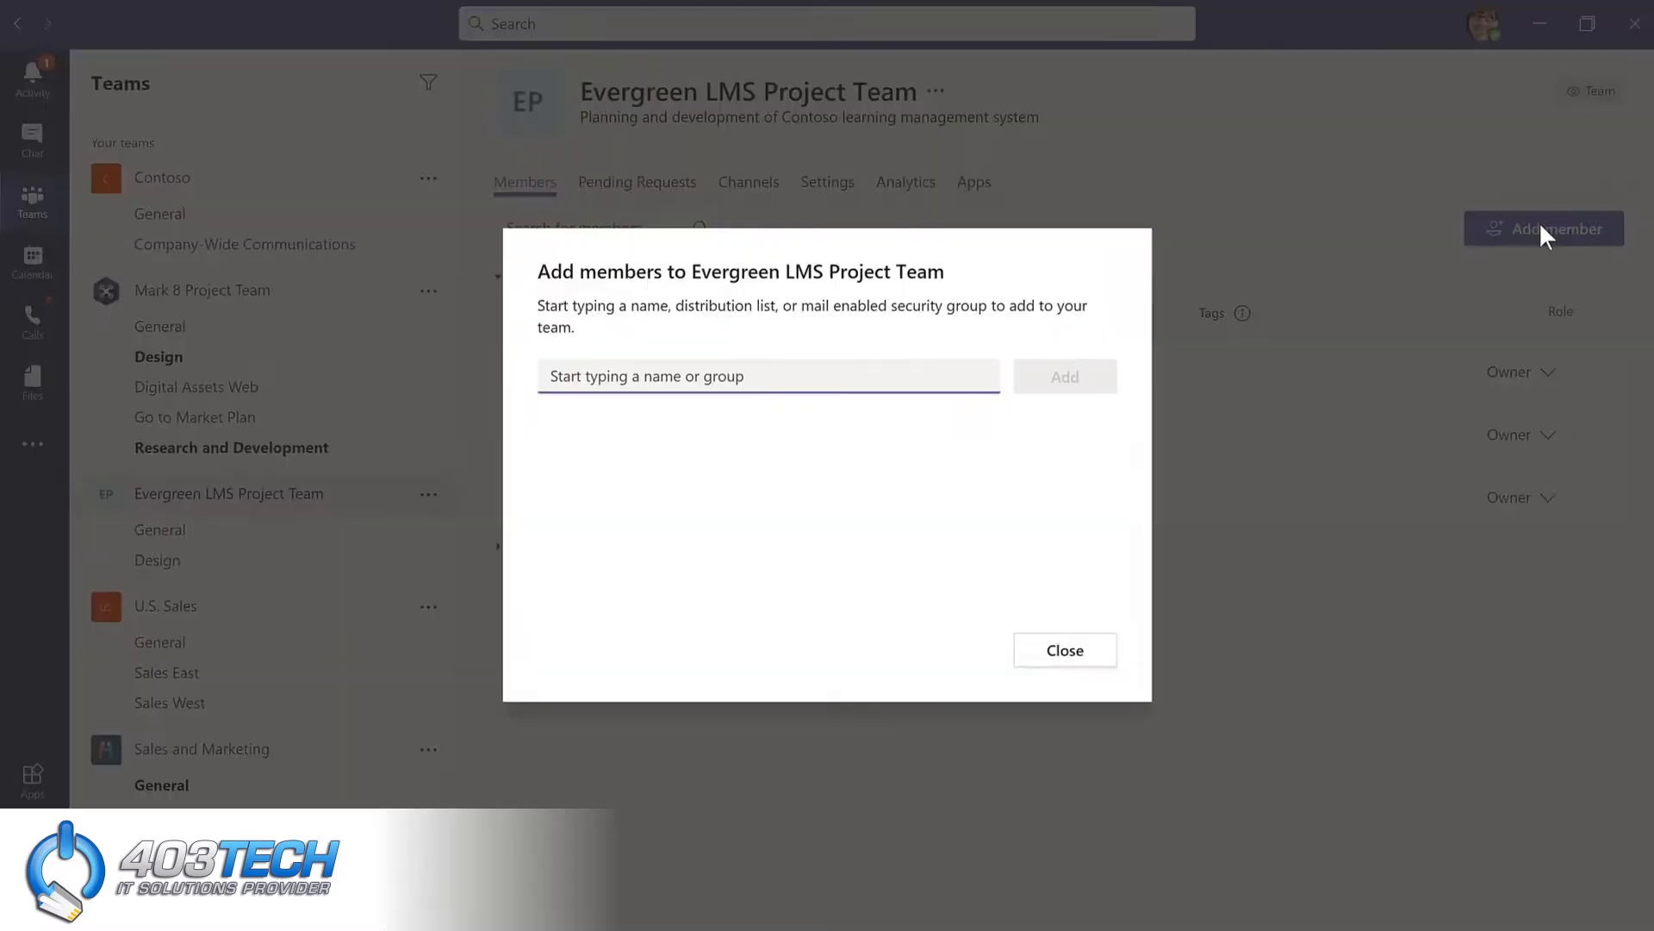
{"action": "type", "text": "l"}
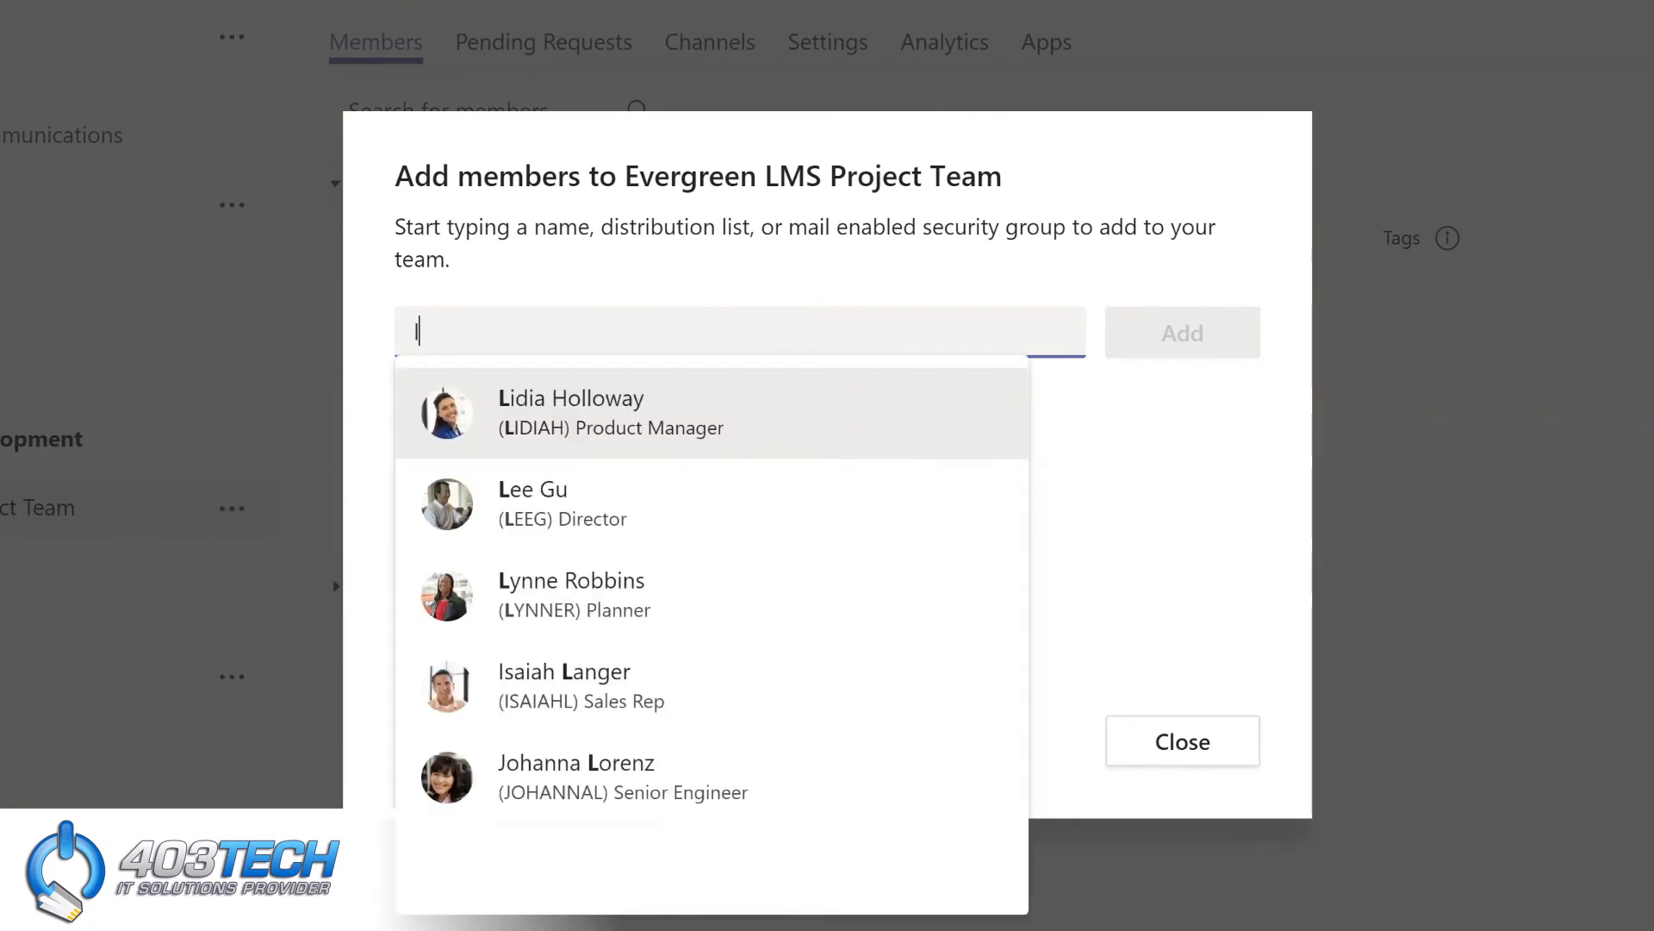
{"action": "type", "text": "id"}
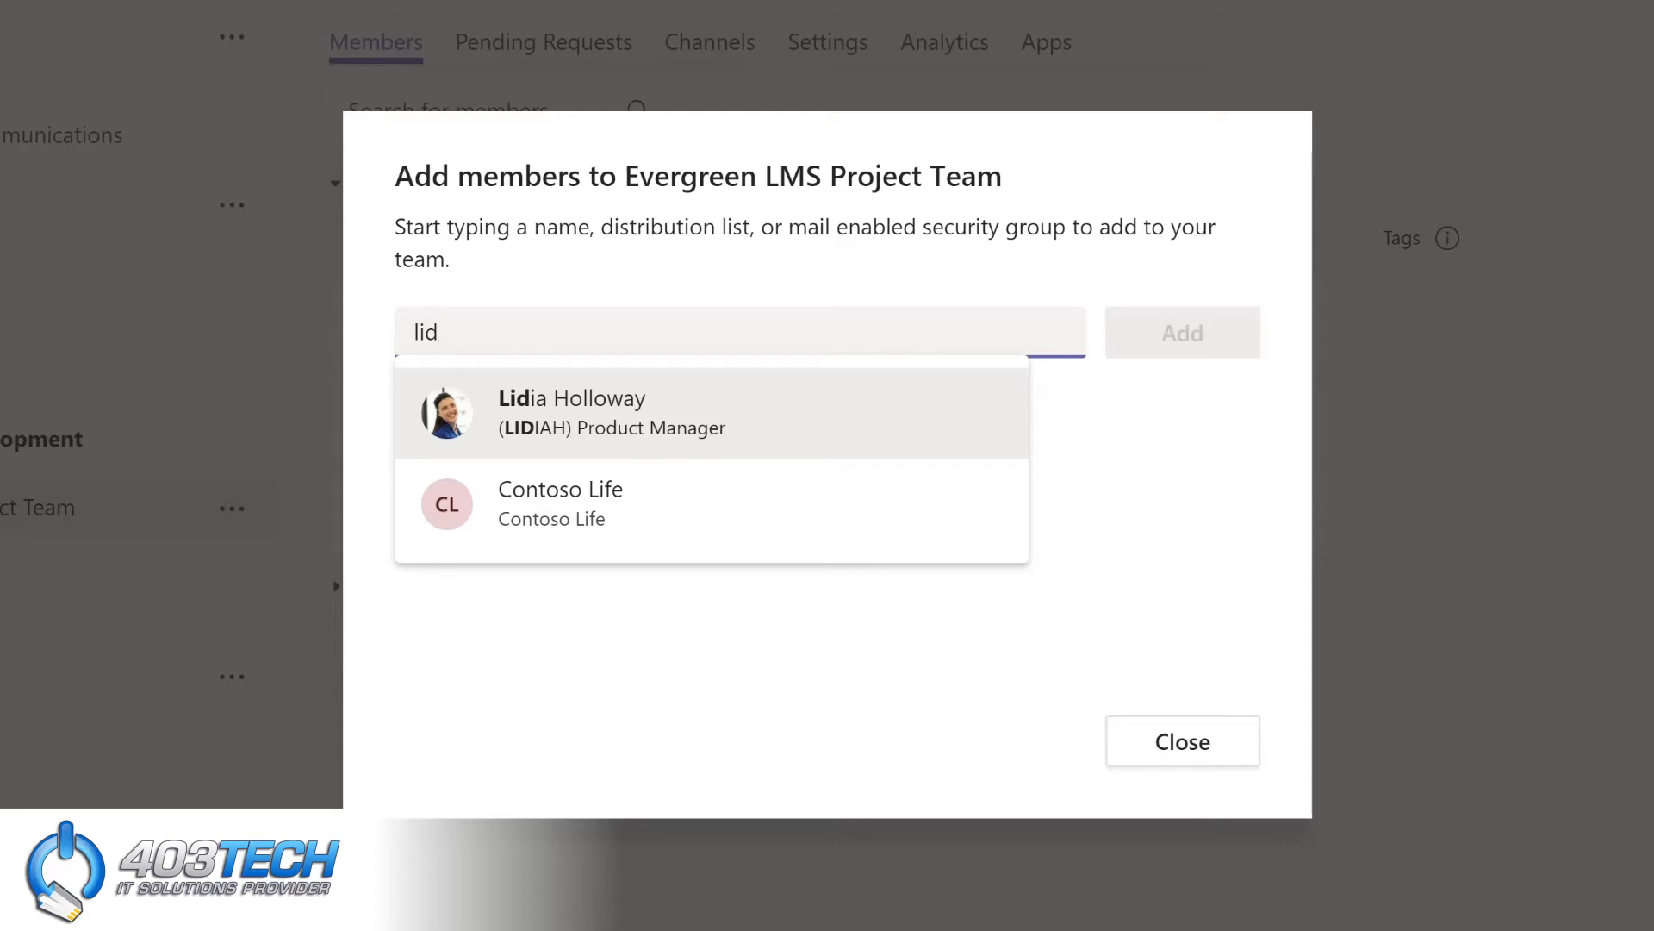
{"action": "left_click", "coordinate": [603, 411]}
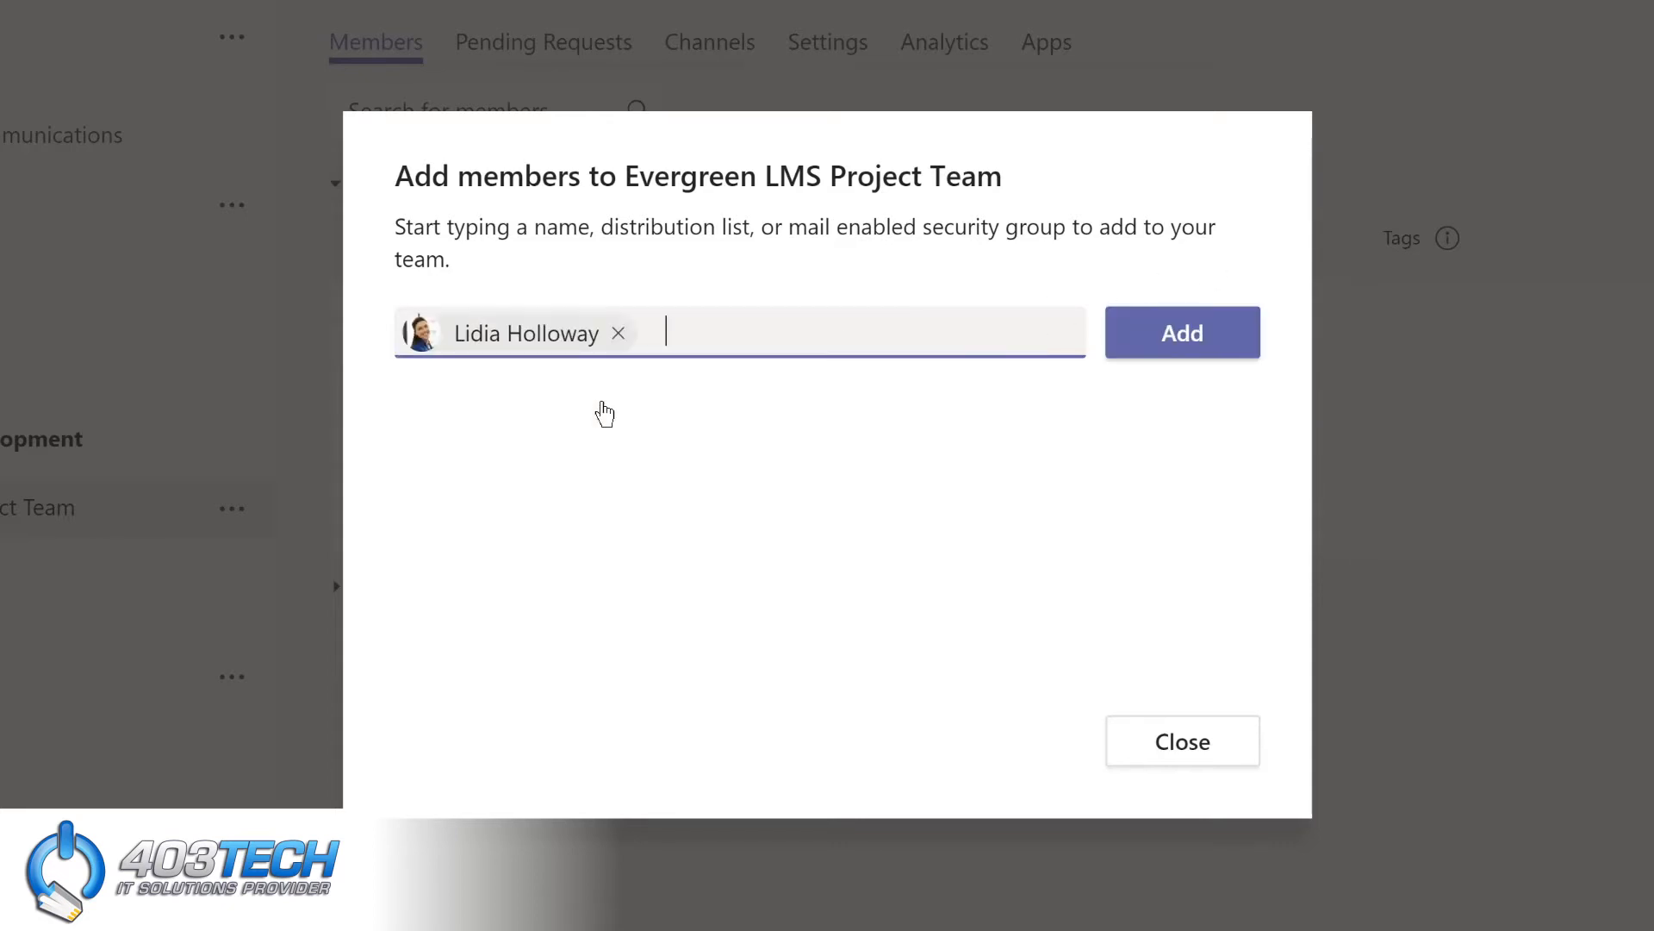
{"action": "left_click", "coordinate": [1165, 340]}
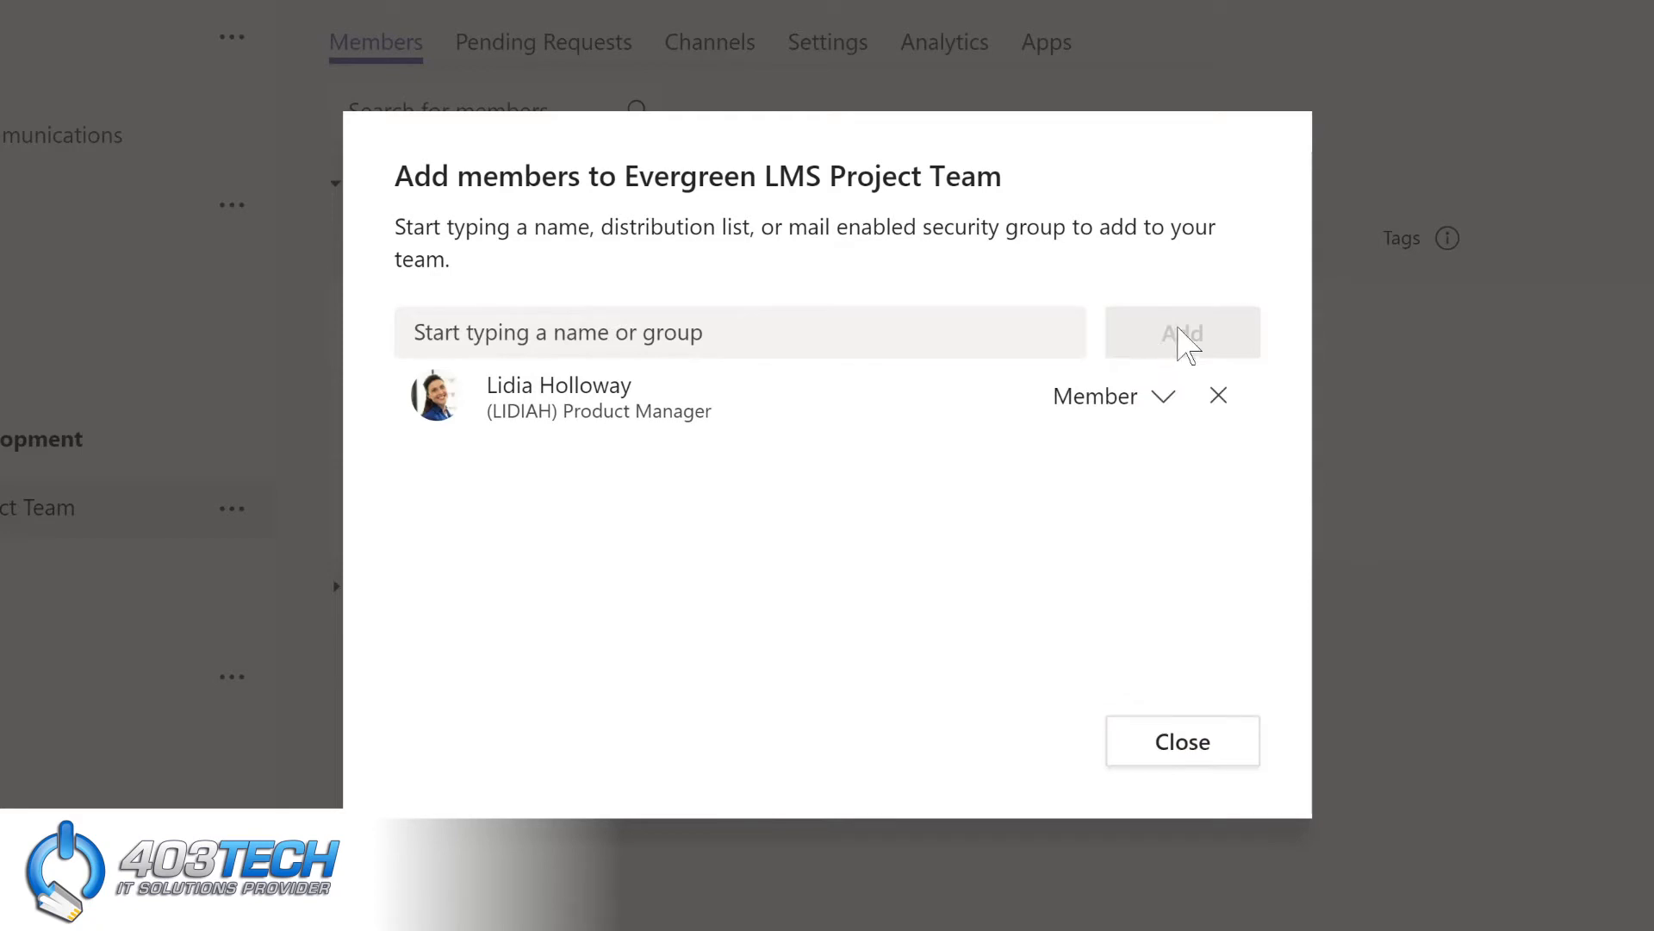
Step: Change the added colleague's role to Owner and close the member dialog
{"action": "left_click", "coordinate": [1162, 399]}
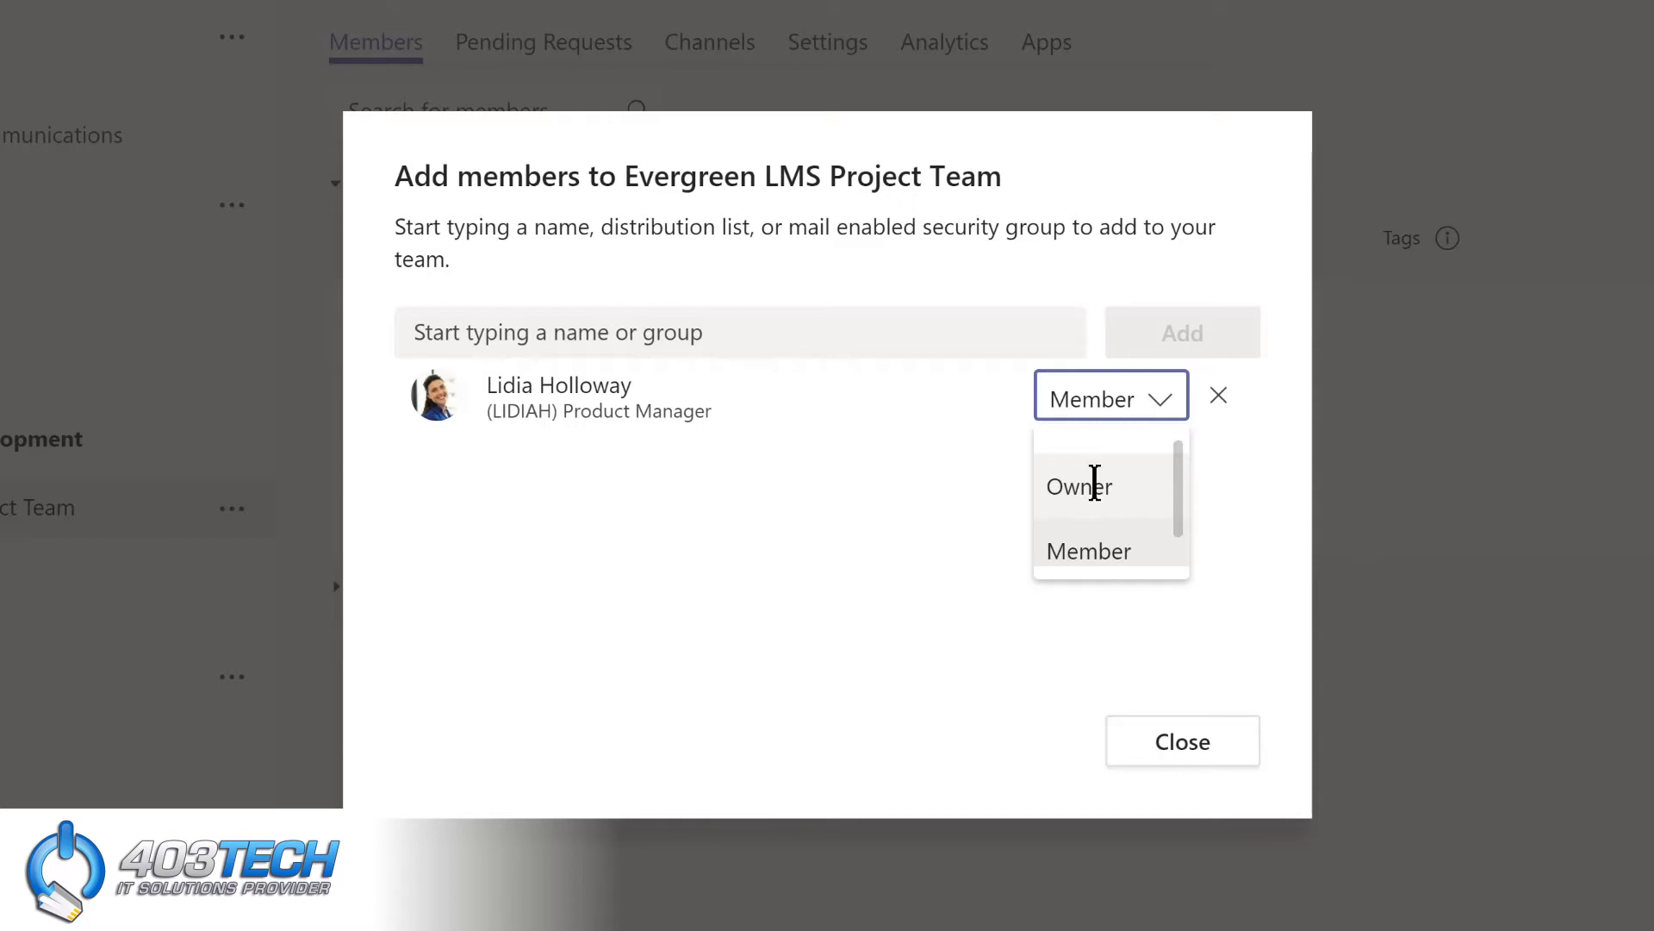
{"action": "left_click", "coordinate": [1095, 483]}
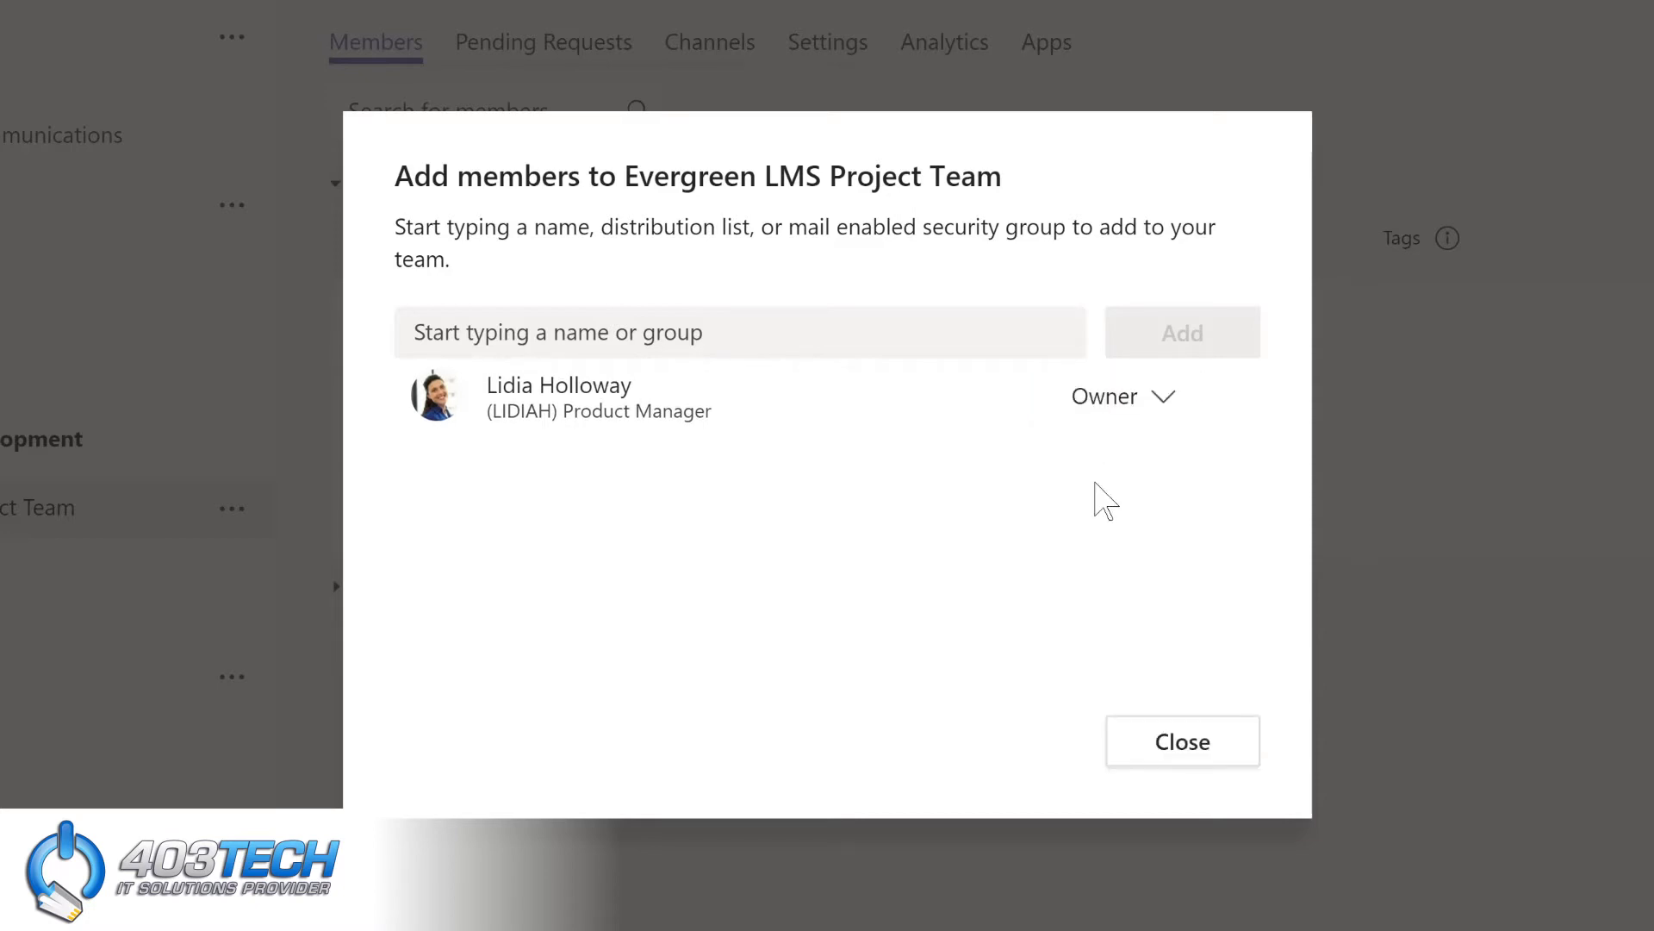
{"action": "left_click", "coordinate": [1181, 742]}
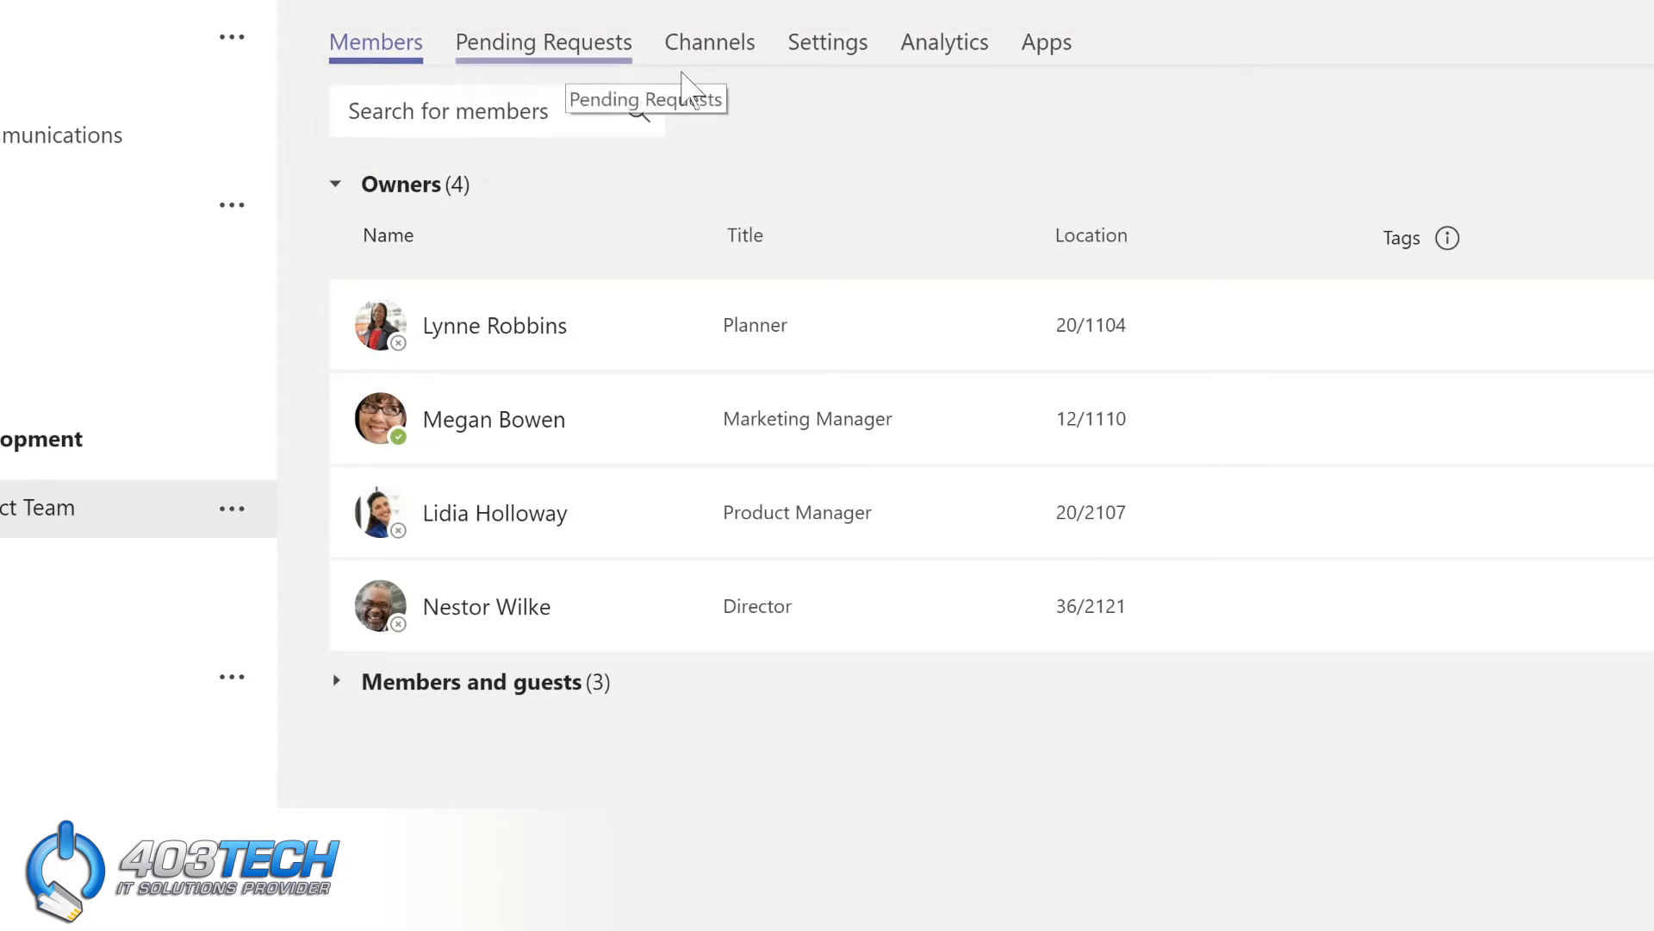
Step: View the team's channel list, and upload and save the round green forest image as the team picture
{"action": "left_click", "coordinate": [708, 48]}
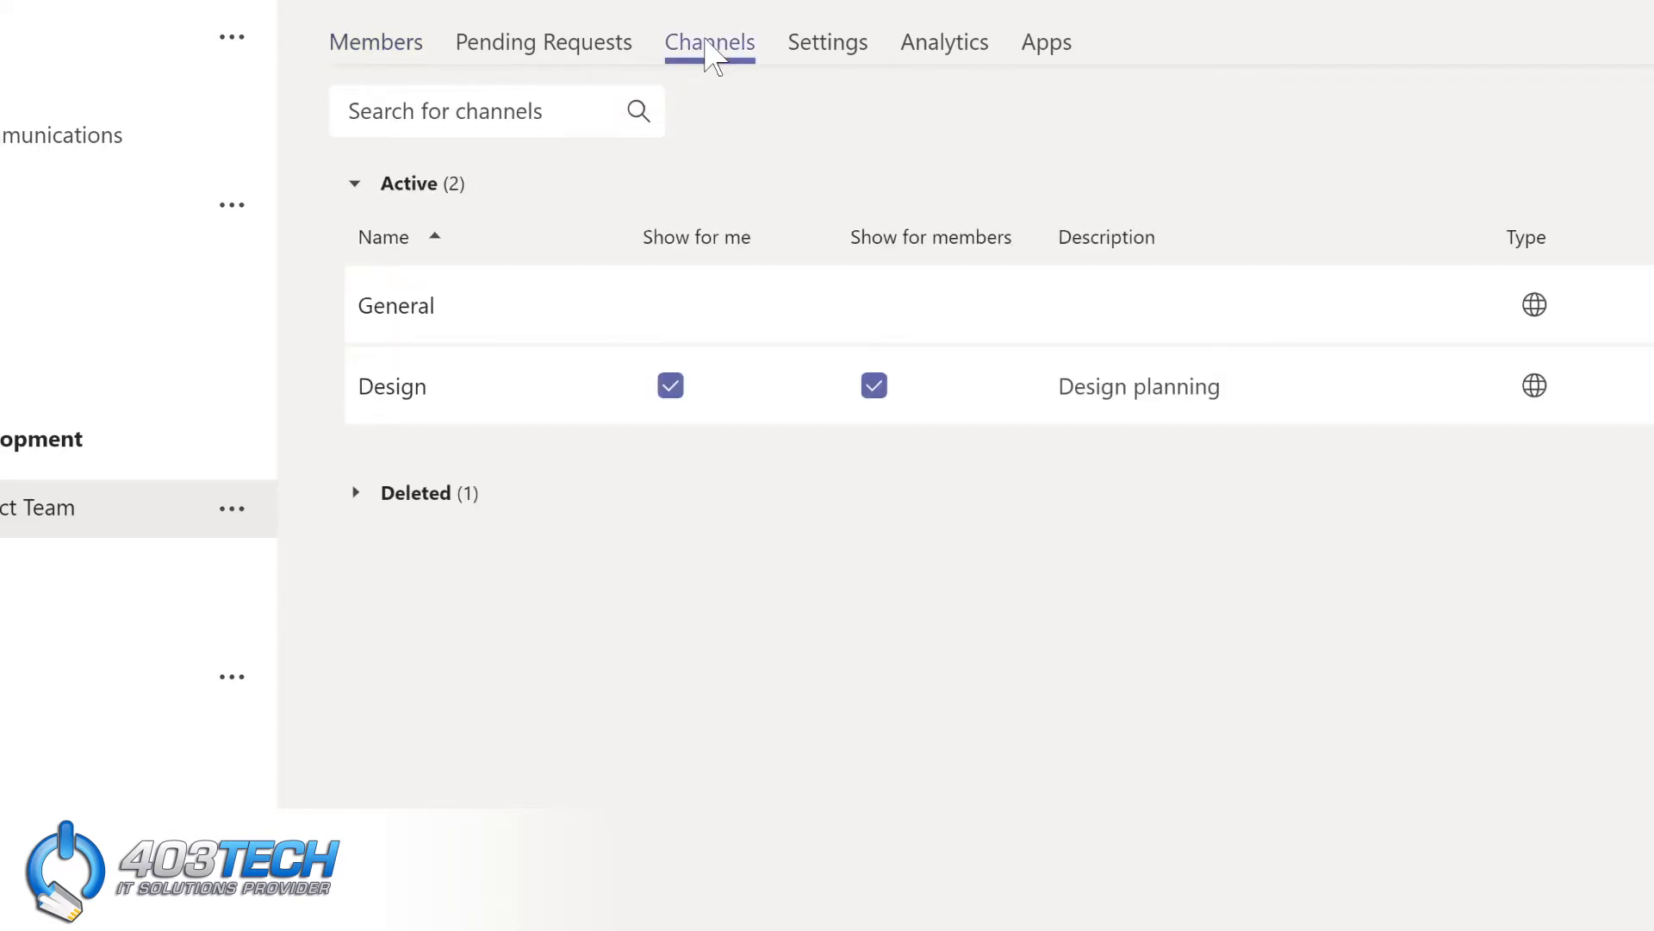
{"action": "left_click", "coordinate": [818, 48]}
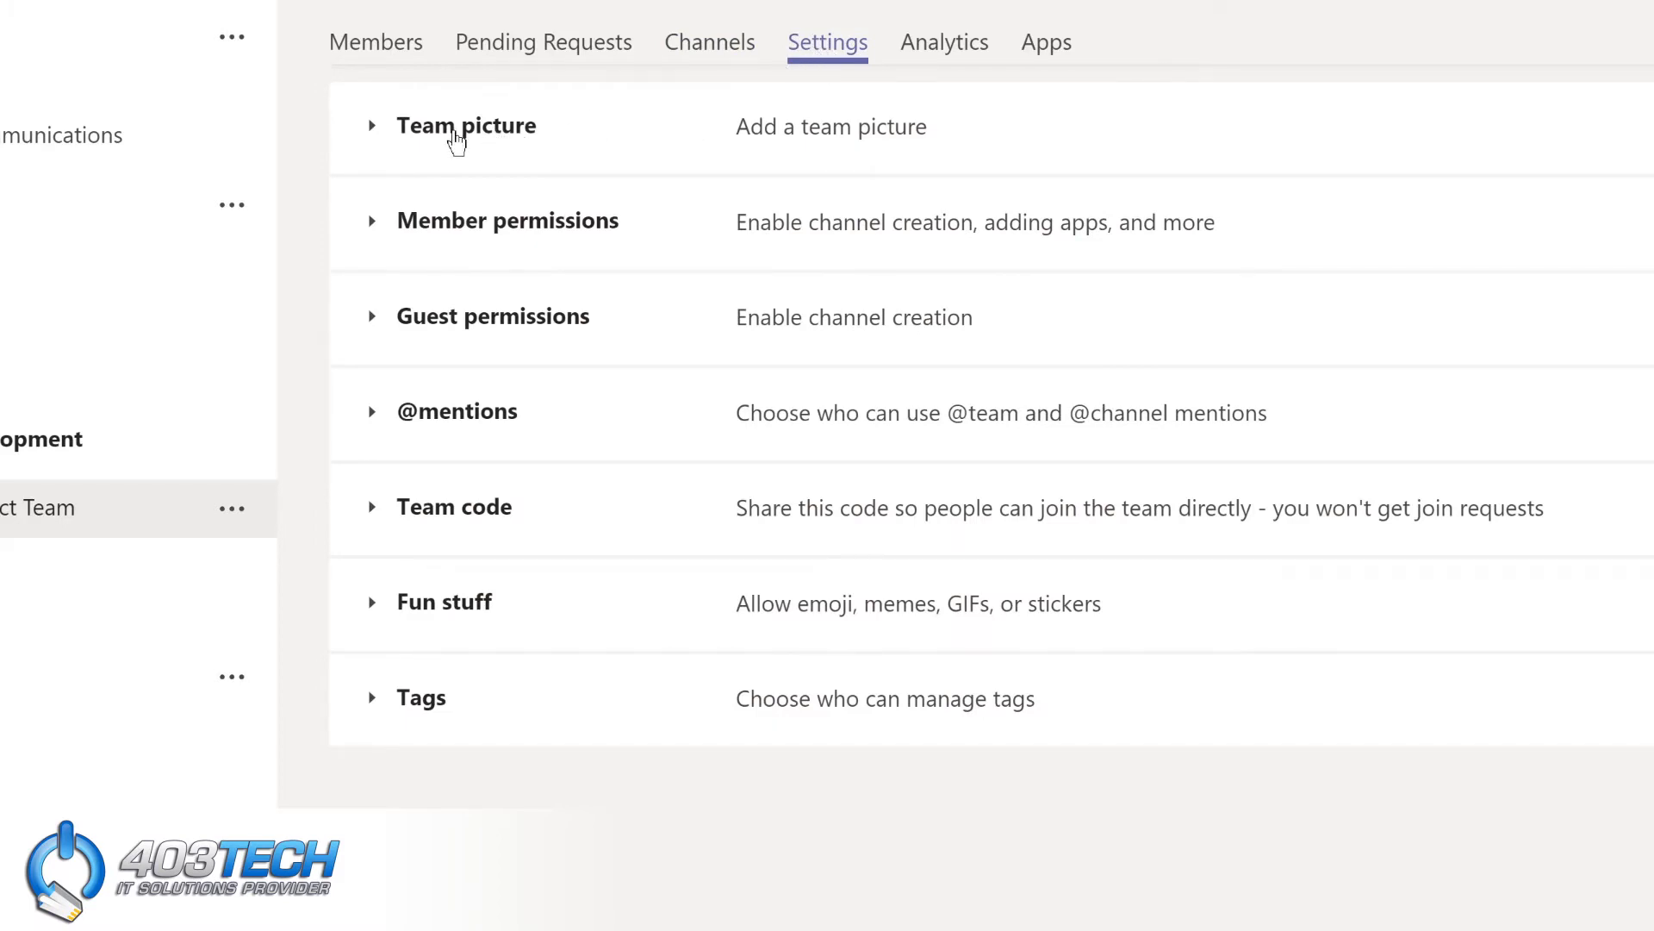
{"action": "left_click", "coordinate": [456, 141]}
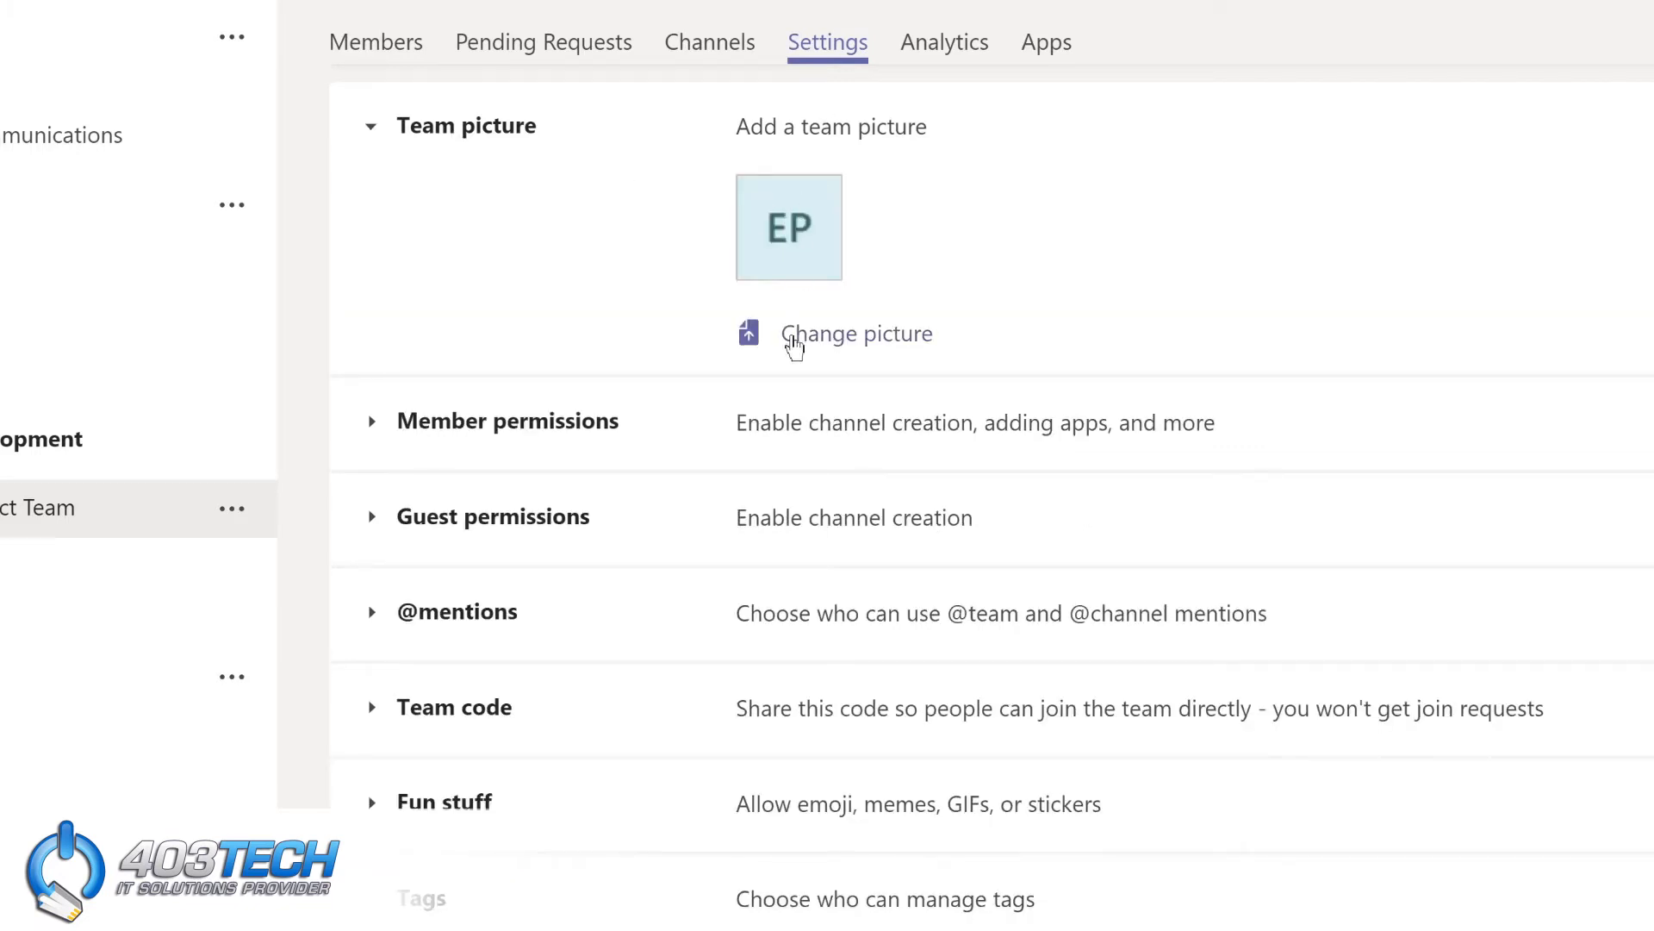
{"action": "left_click", "coordinate": [794, 346]}
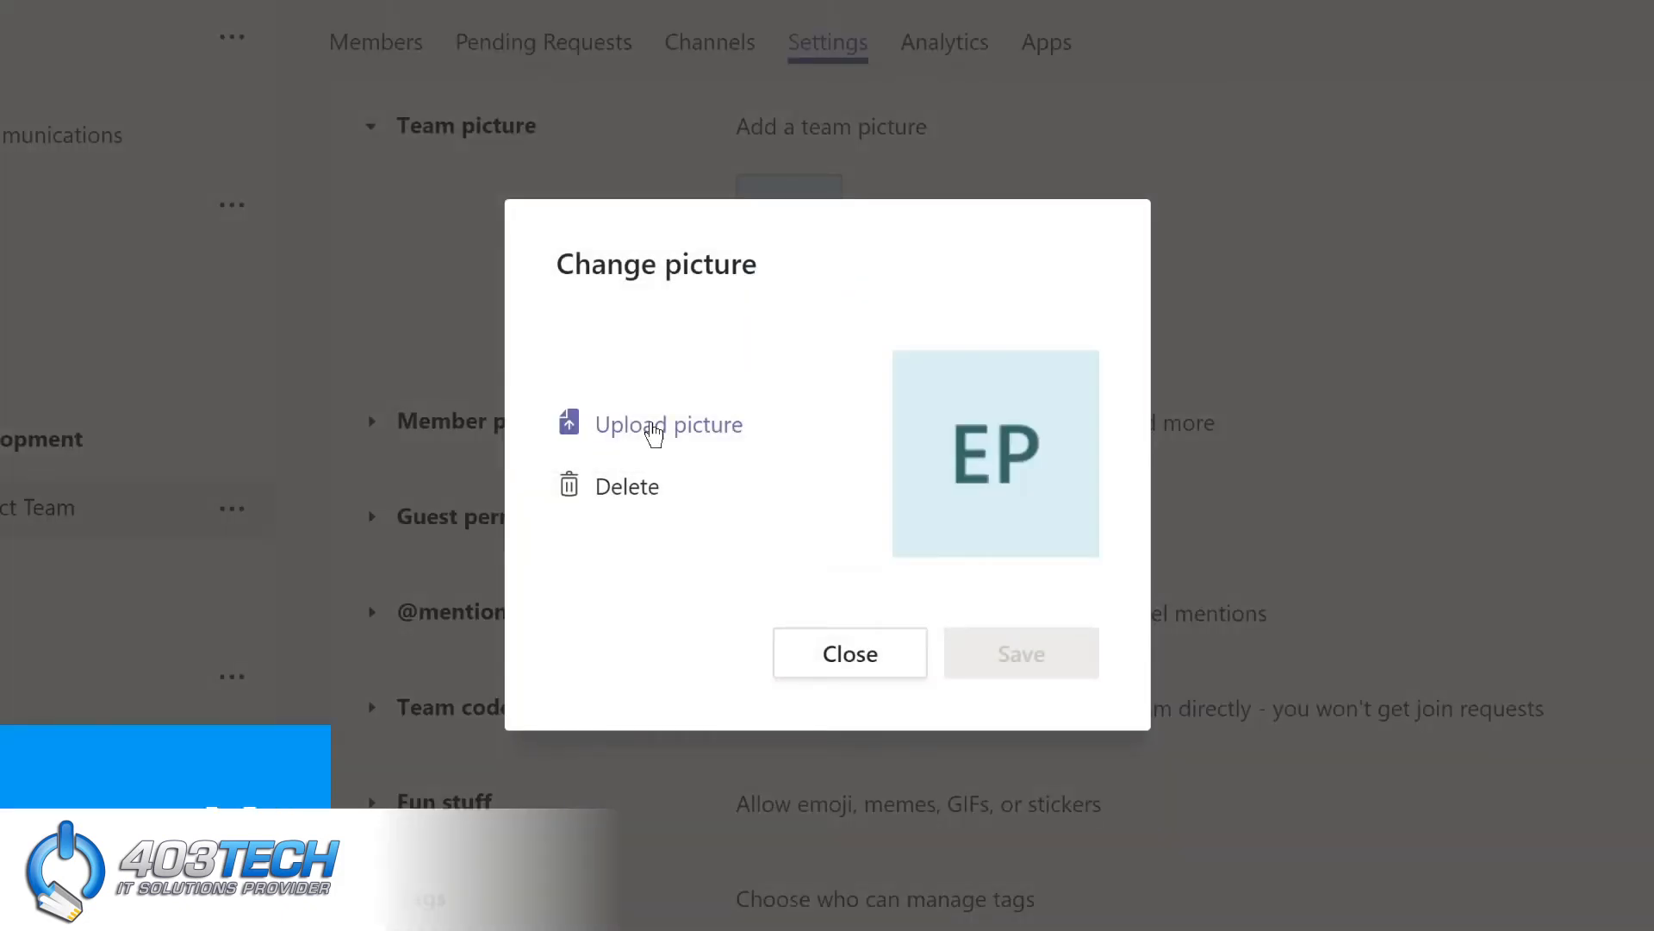
{"action": "left_click", "coordinate": [654, 428]}
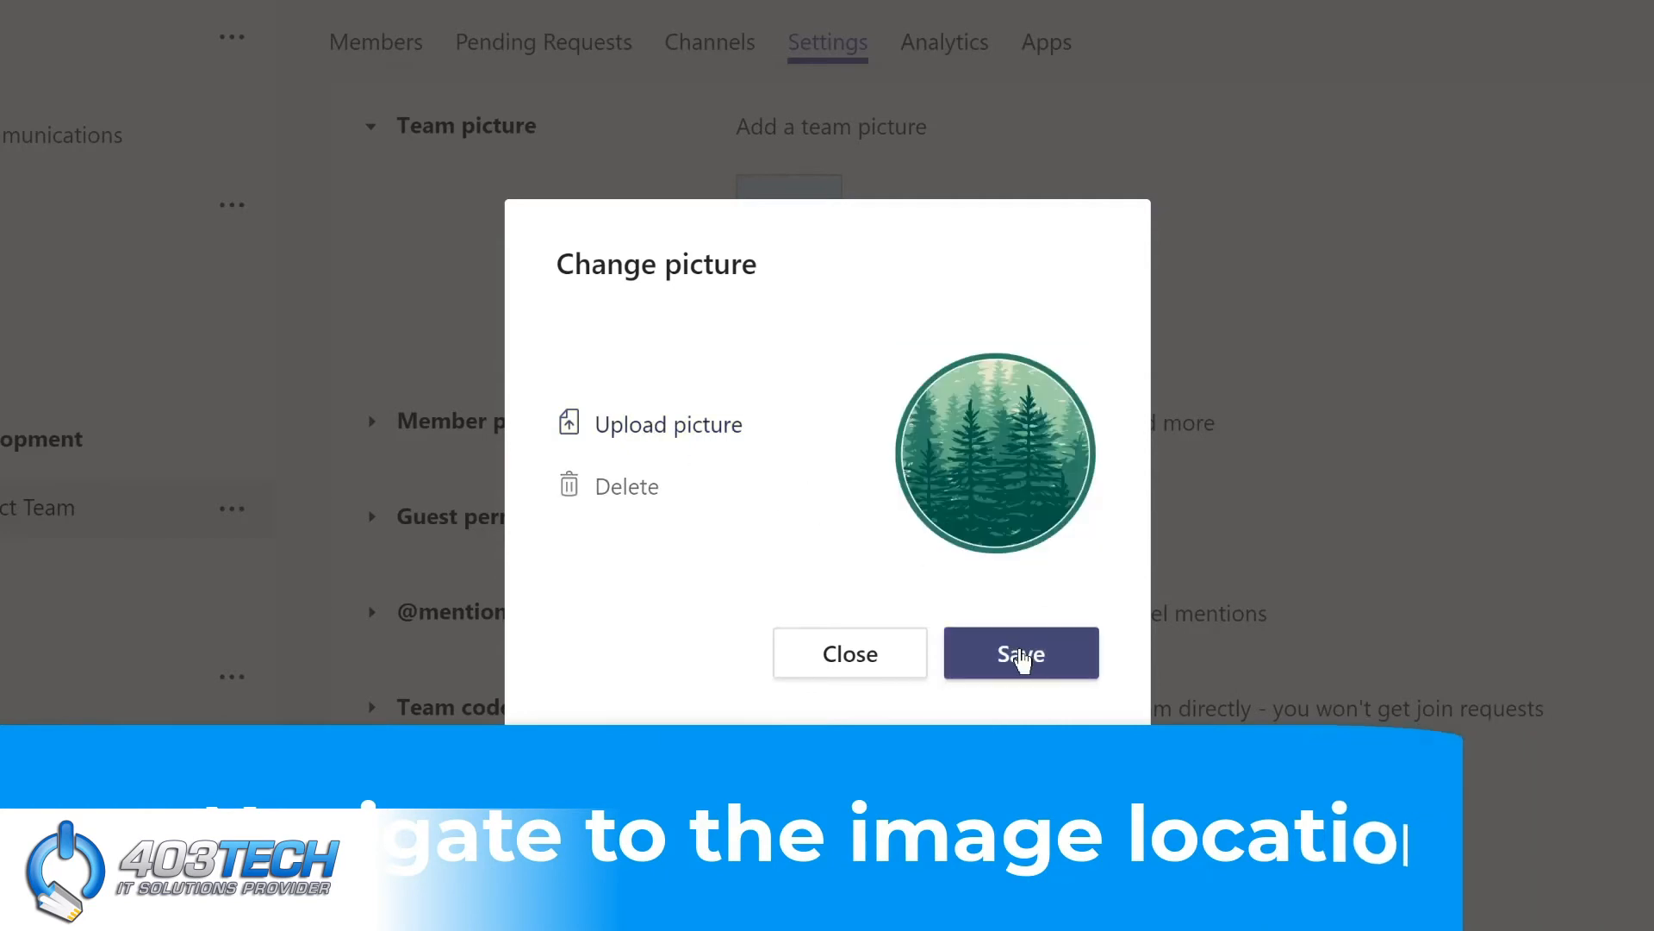
{"action": "left_click", "coordinate": [1021, 659]}
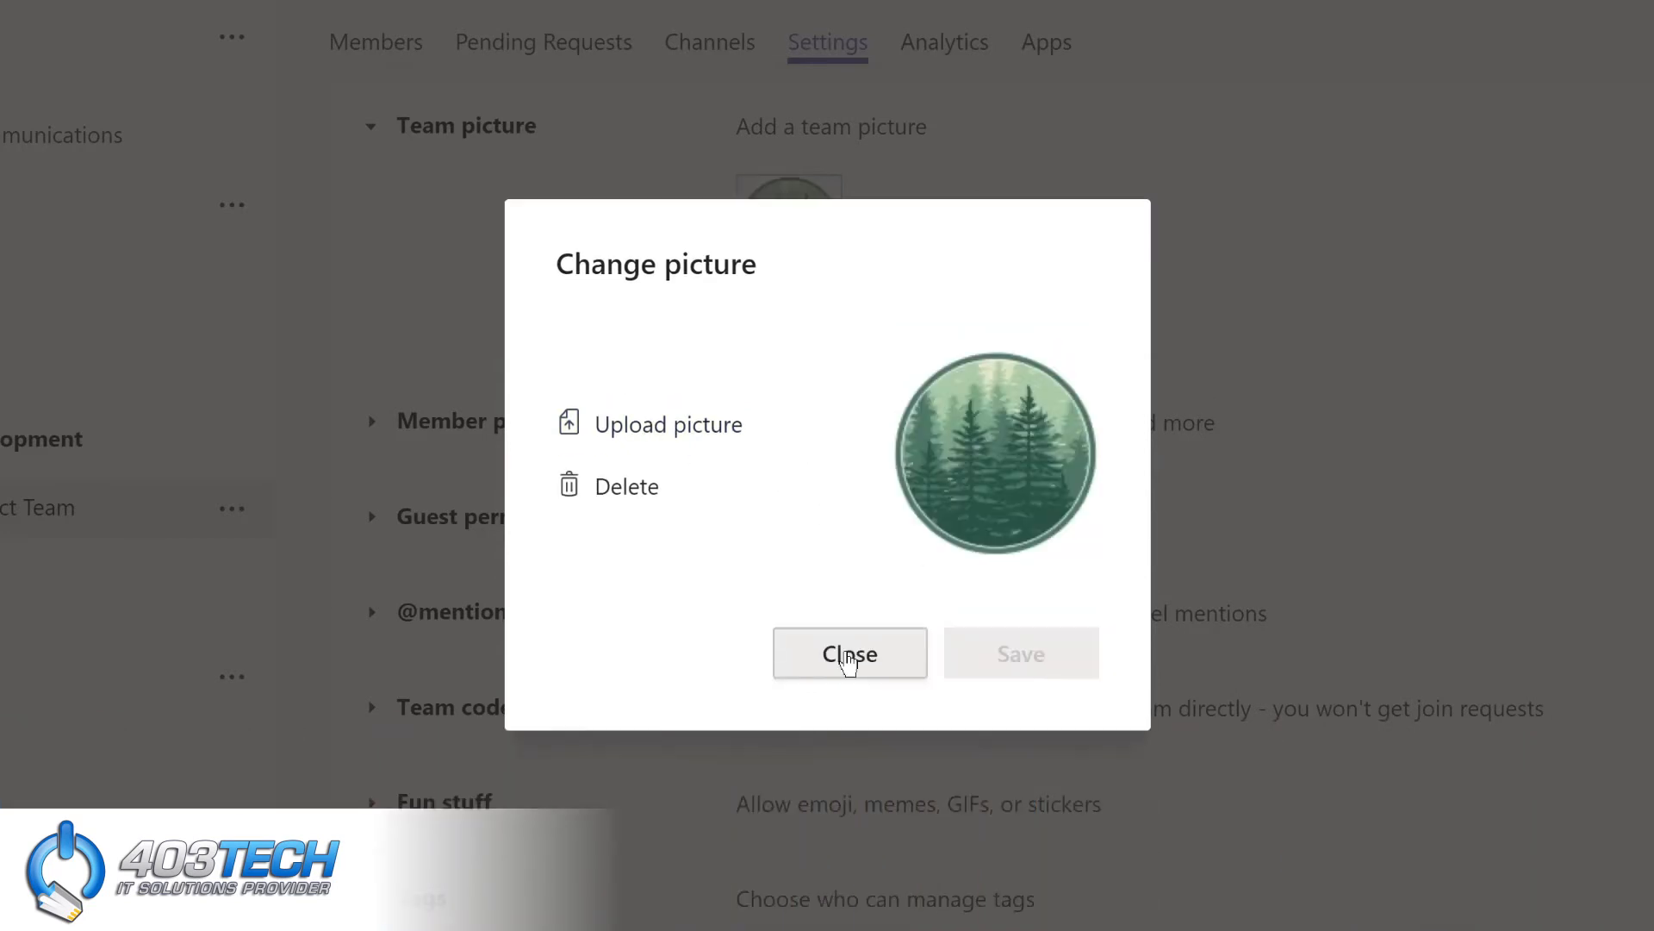
{"action": "left_click", "coordinate": [849, 657]}
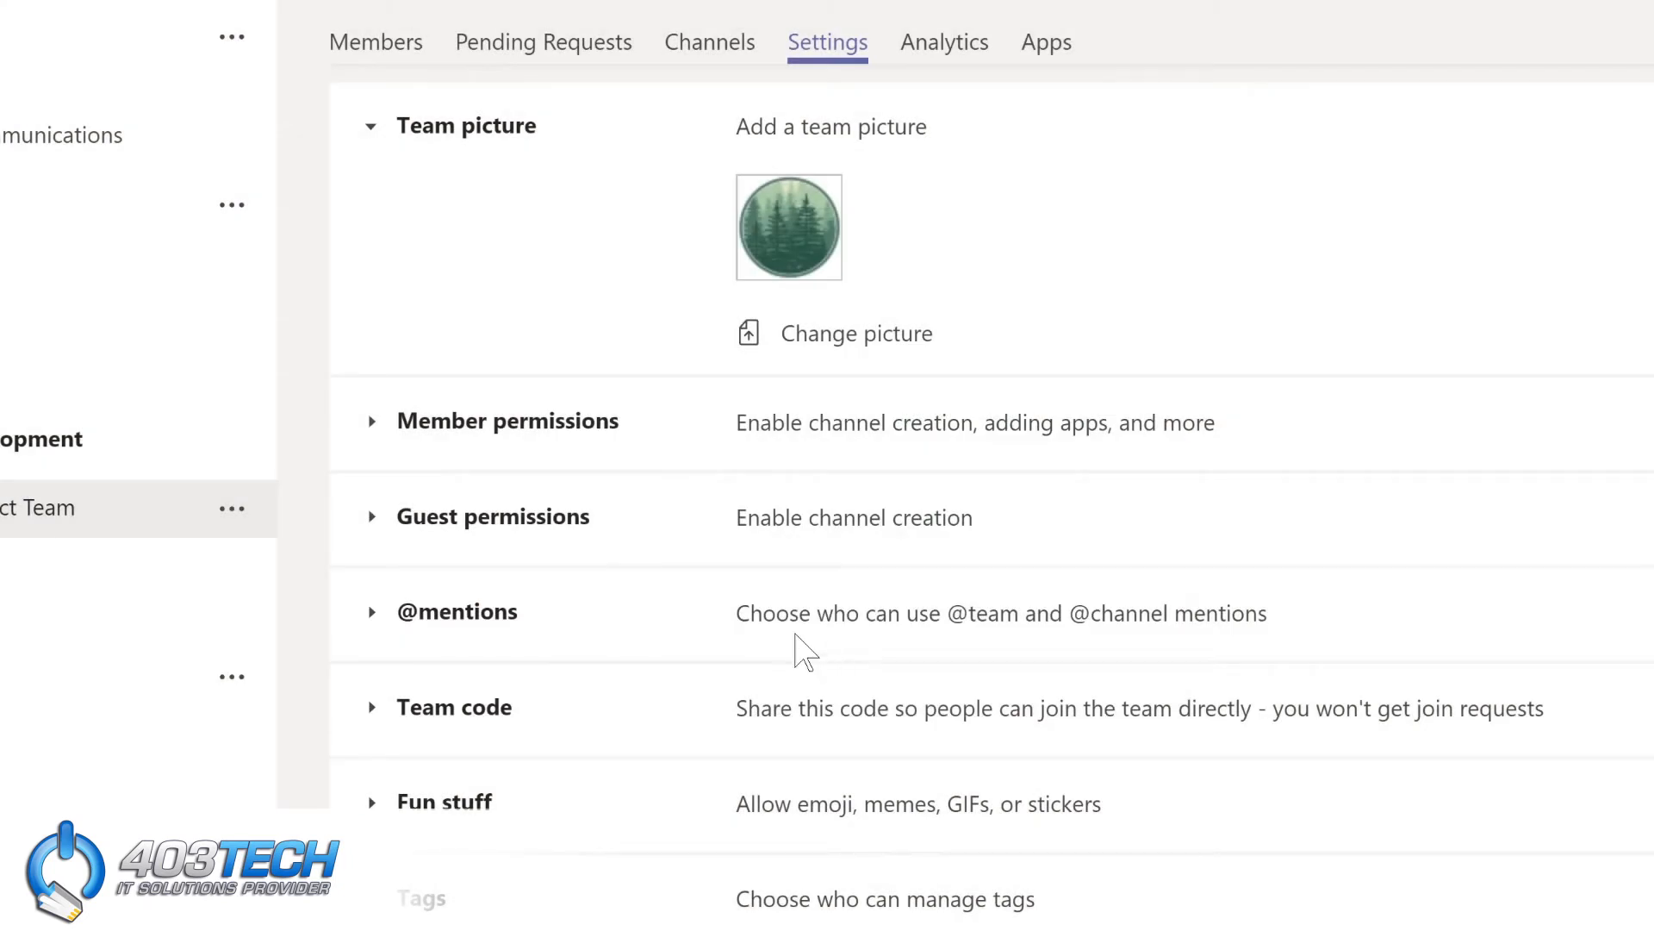
{"action": "left_click", "coordinate": [442, 612]}
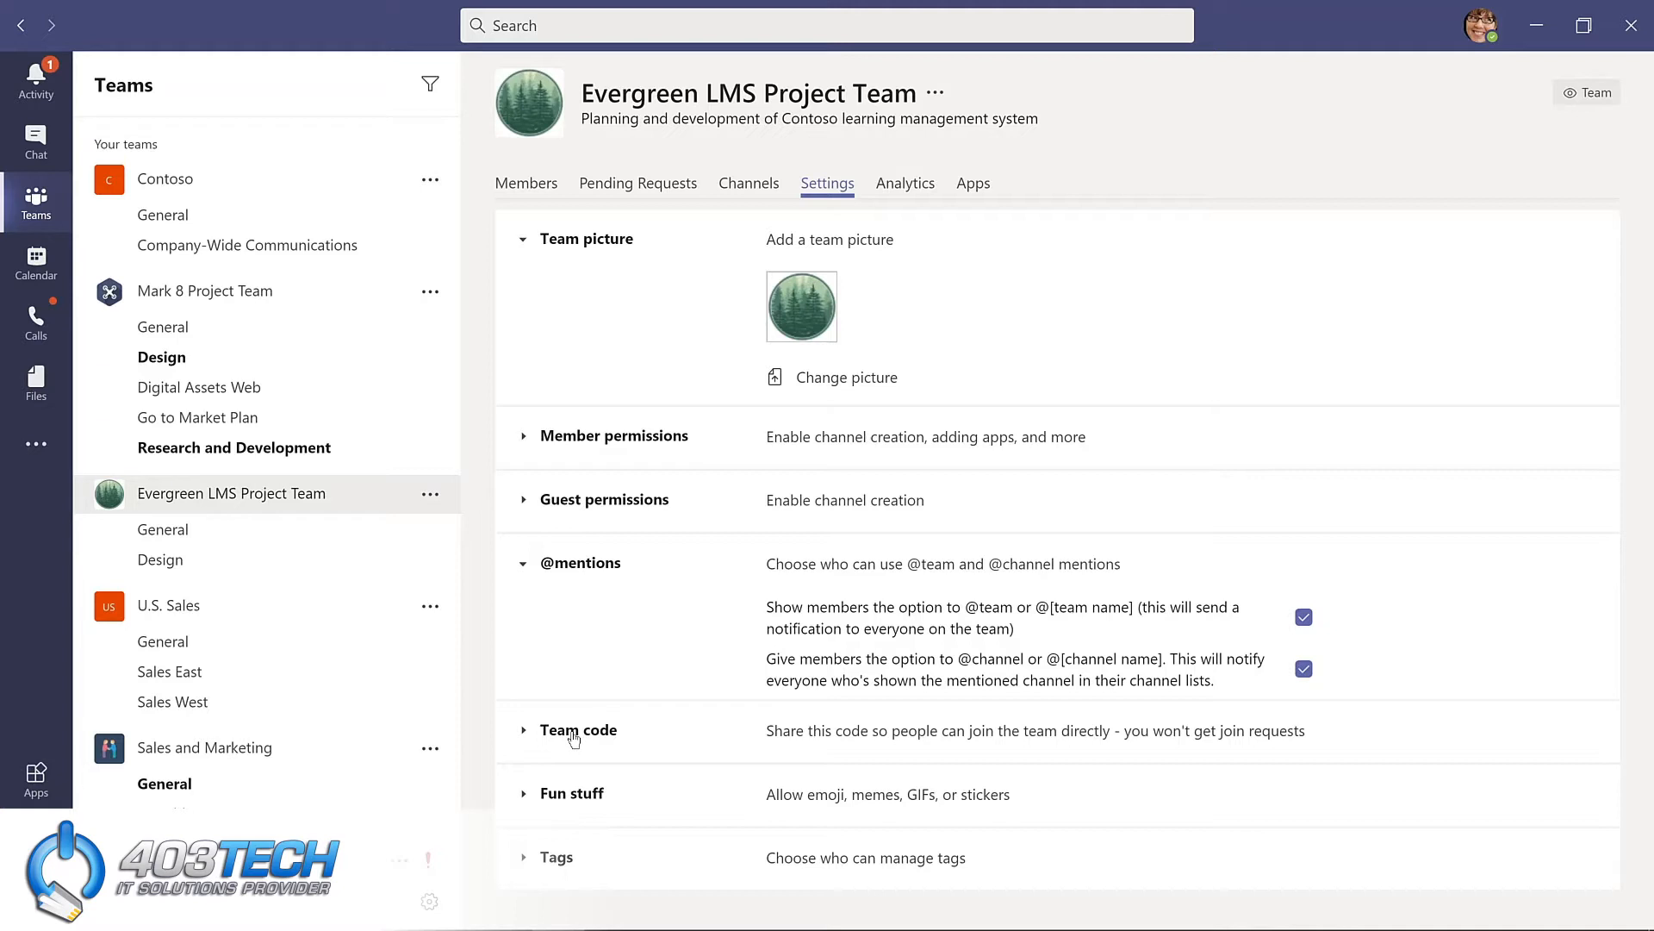
{"action": "left_click", "coordinate": [583, 797]}
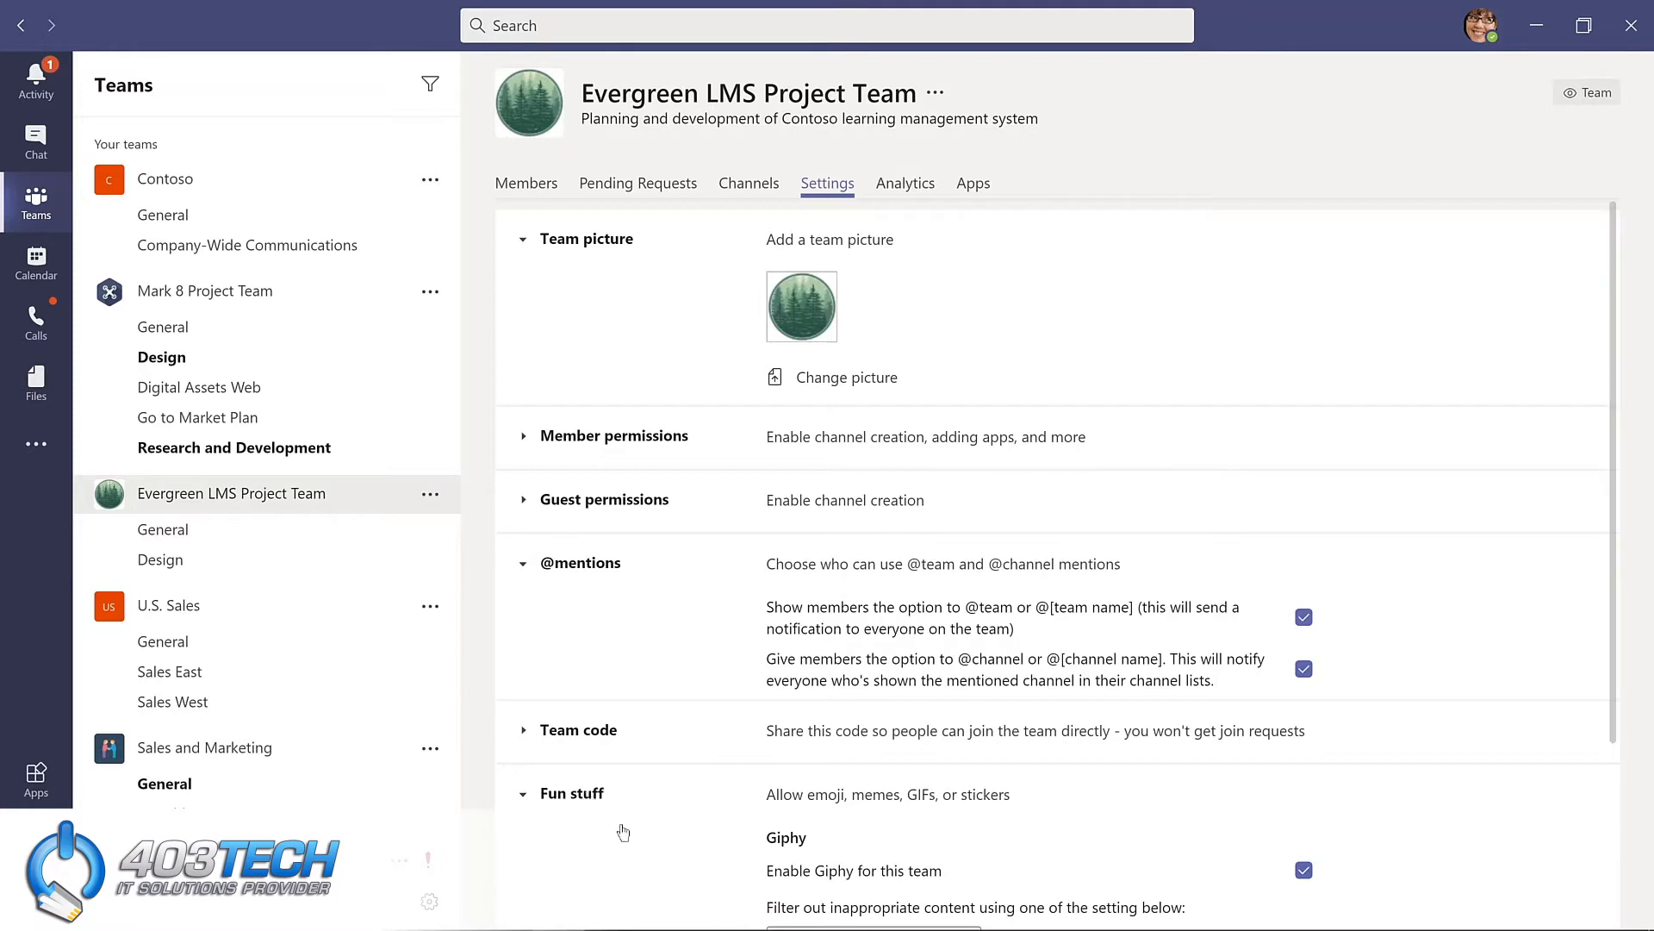
{"action": "scroll", "coordinate": [626, 831], "scroll_direction": "down", "scroll_amount": 1}
{"action": "scroll", "coordinate": [620, 810], "scroll_direction": "down", "scroll_amount": 2}
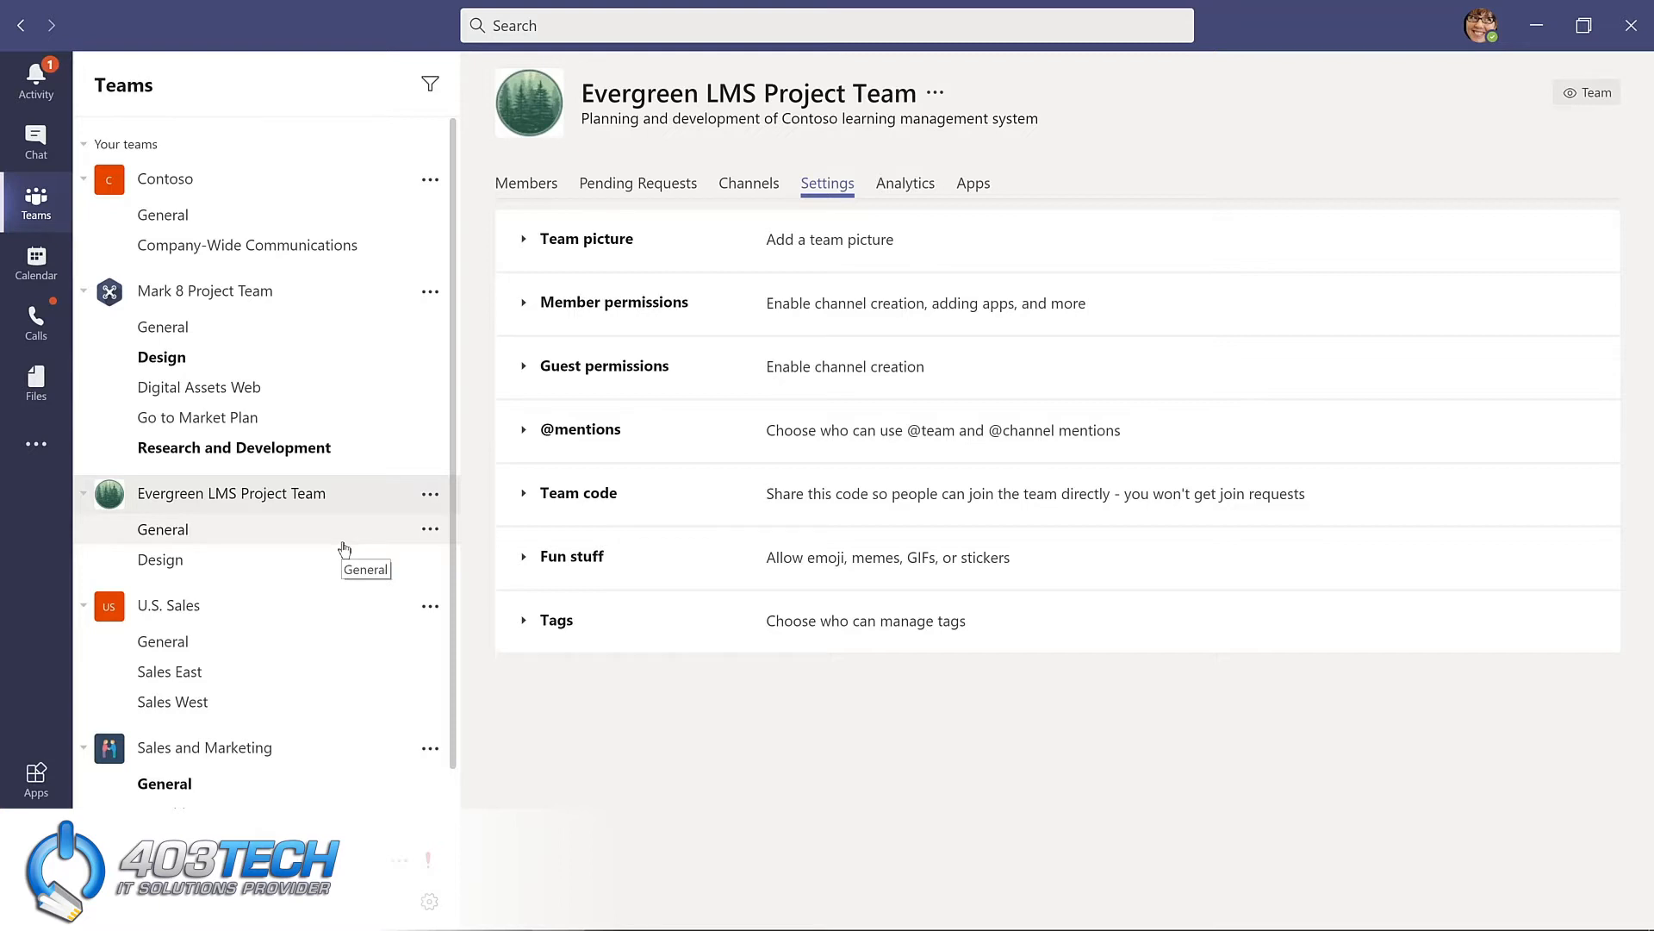
Step: Hide the Retail team from the teams list
{"action": "scroll", "coordinate": [379, 654], "scroll_direction": "down", "scroll_amount": 3}
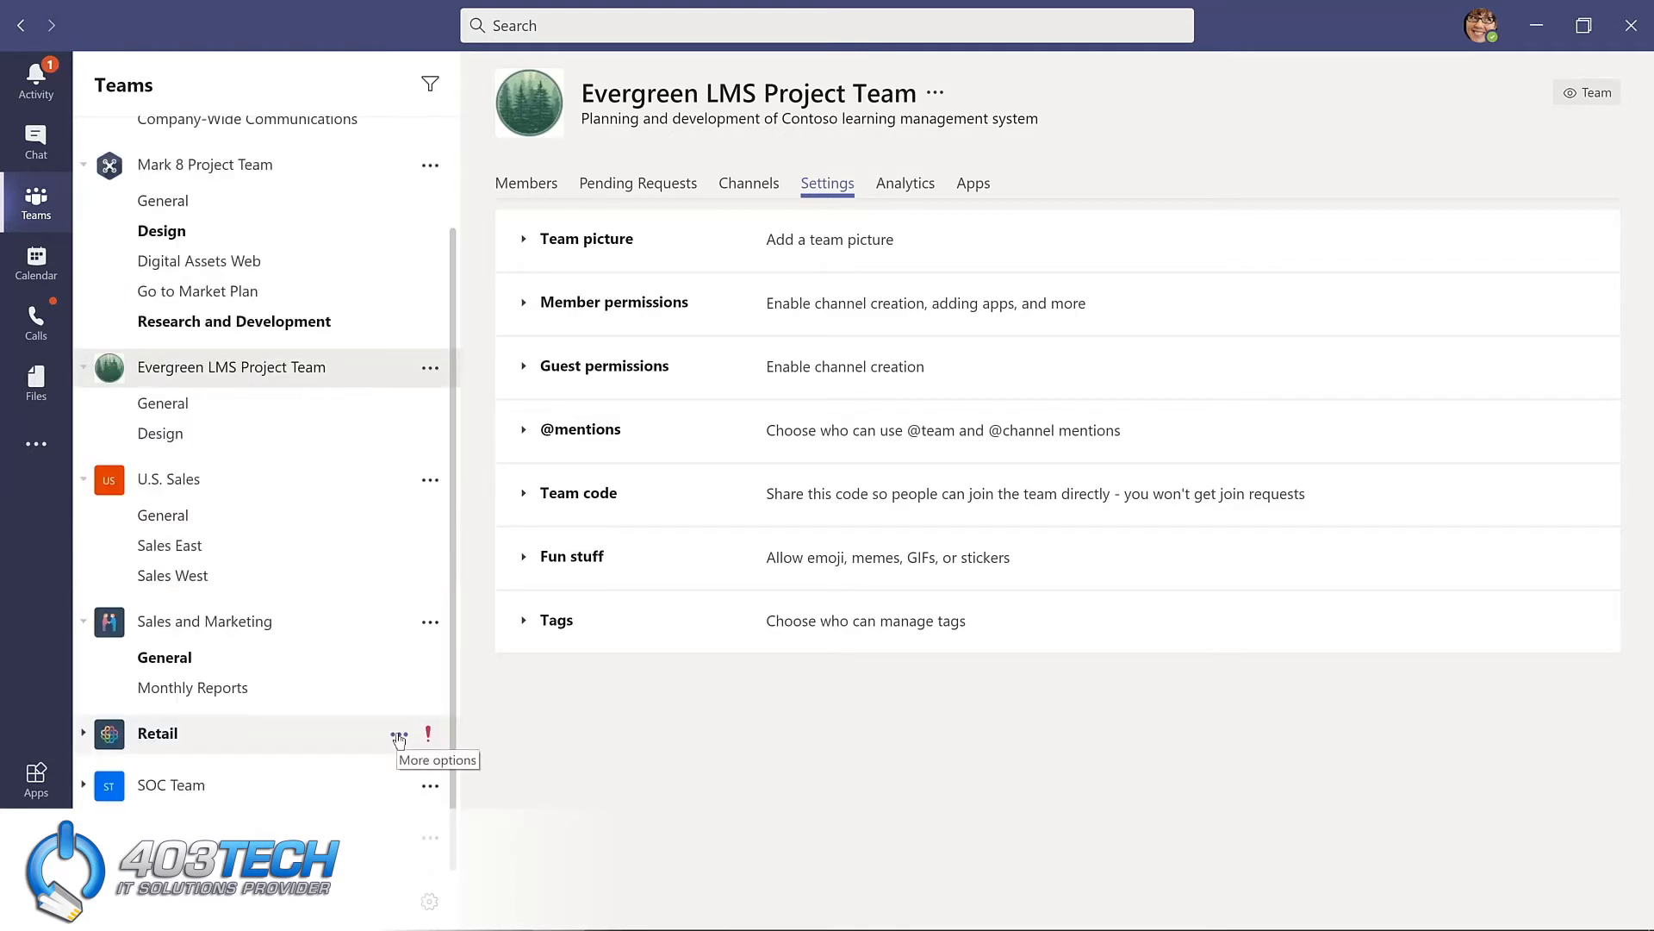
{"action": "left_click", "coordinate": [399, 737]}
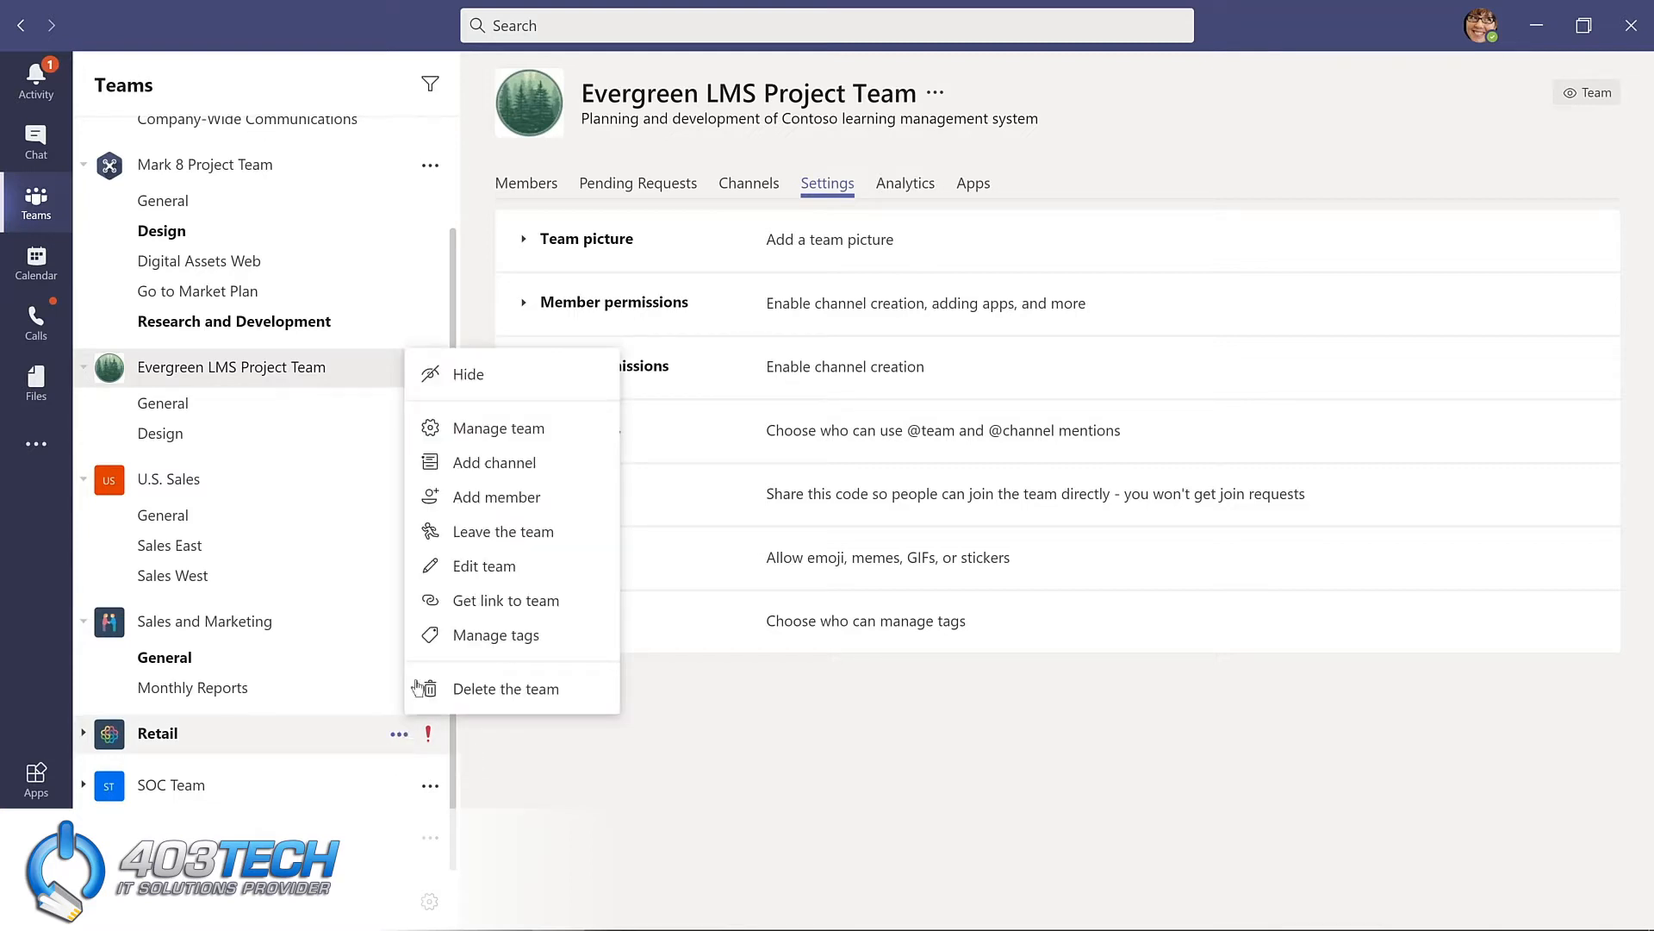
{"action": "left_click", "coordinate": [466, 375]}
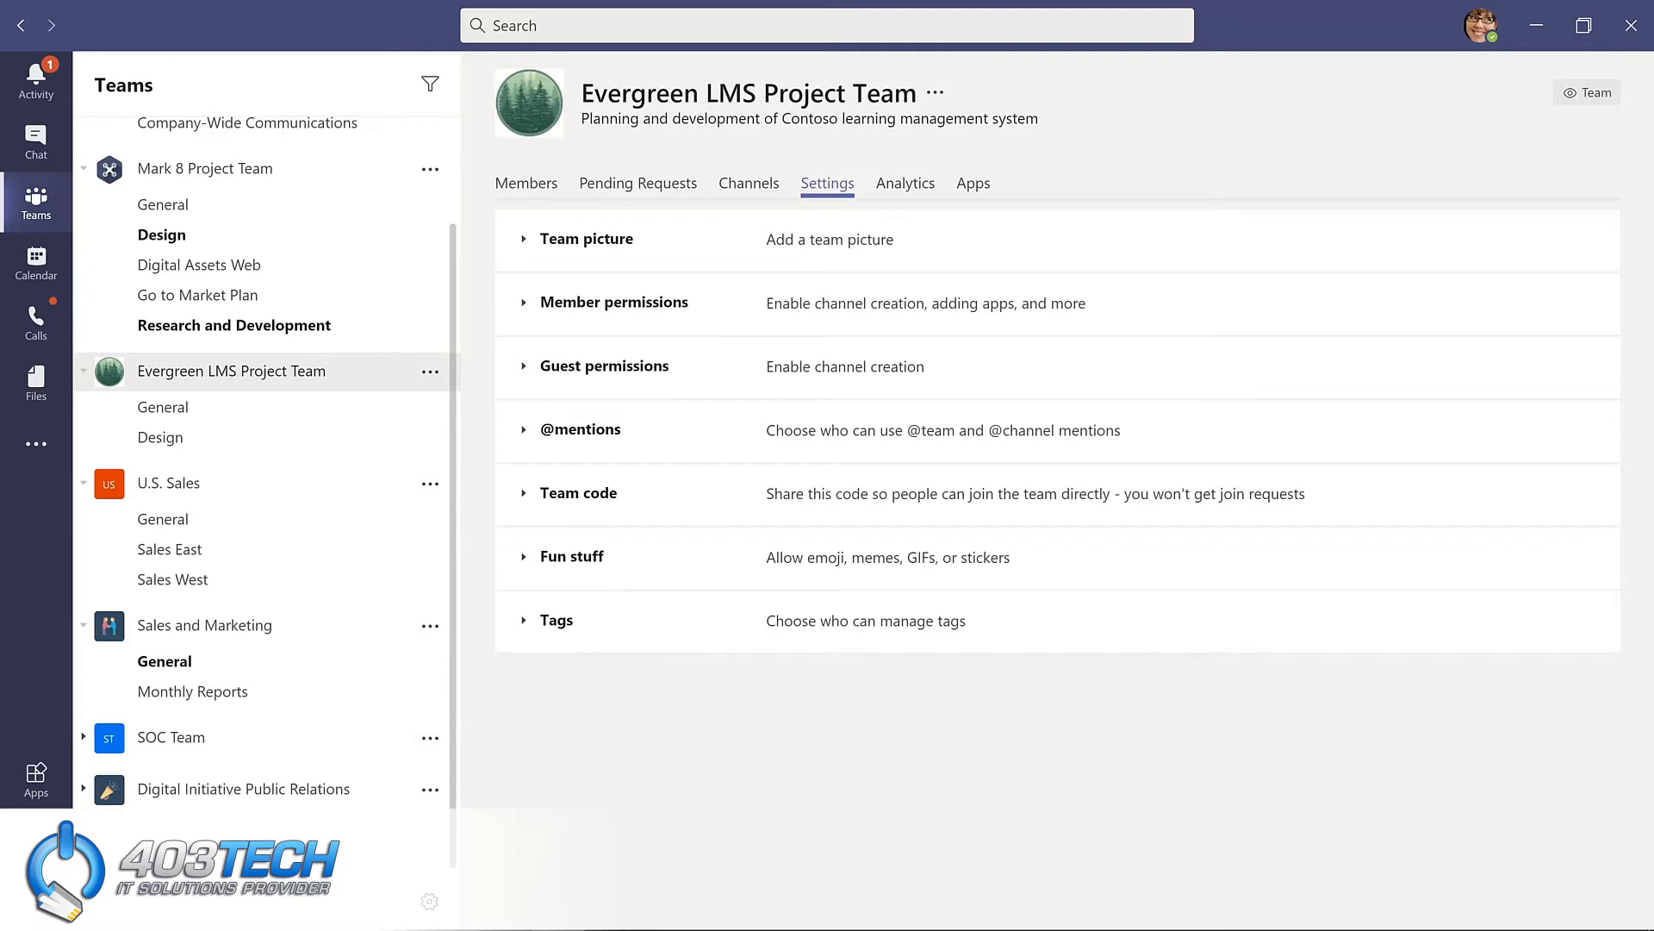
Step: Show the Retail team again from the hidden teams
{"action": "scroll", "coordinate": [266, 491], "scroll_direction": "down", "scroll_amount": 1}
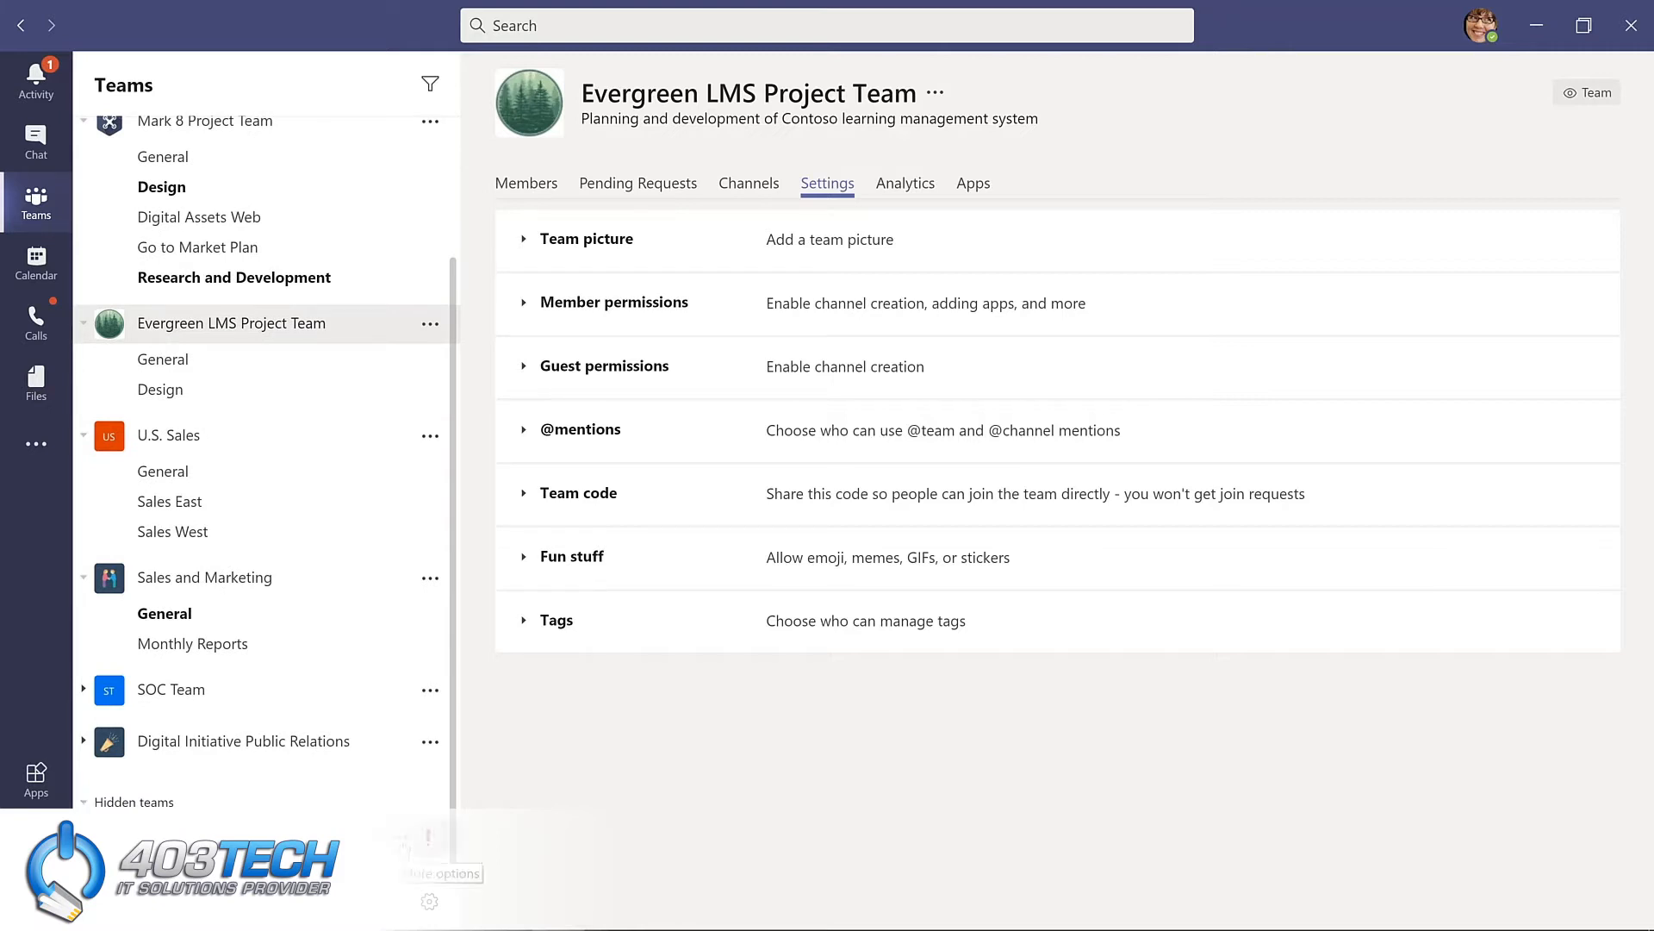
{"action": "left_click", "coordinate": [405, 846]}
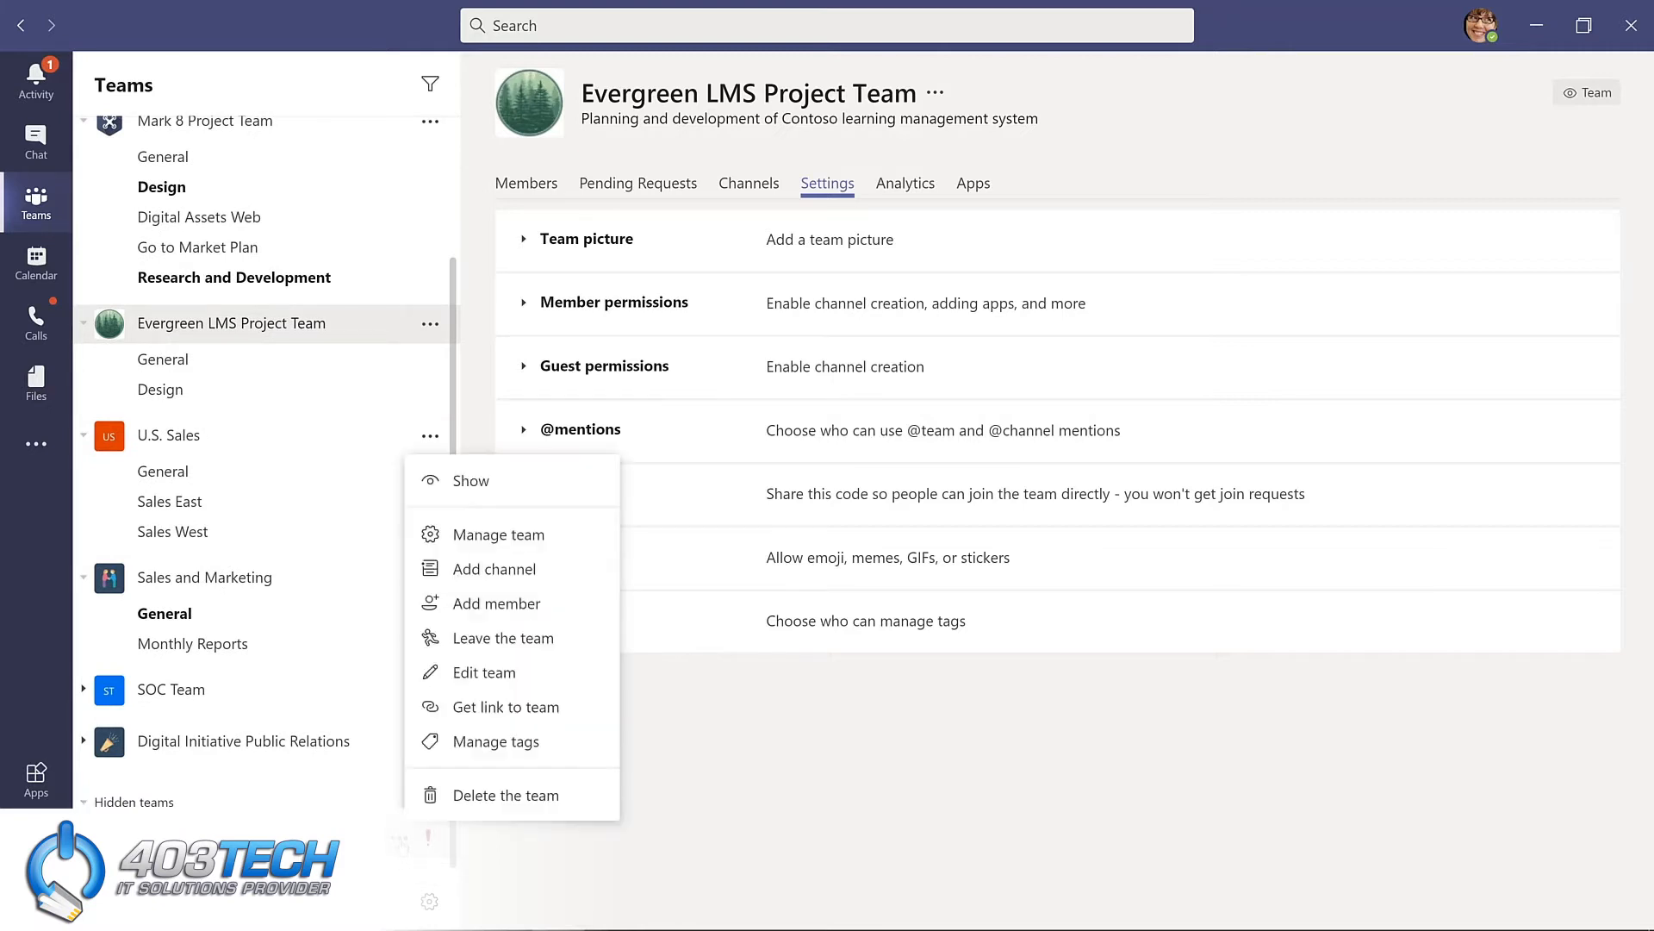
{"action": "left_click", "coordinate": [470, 483]}
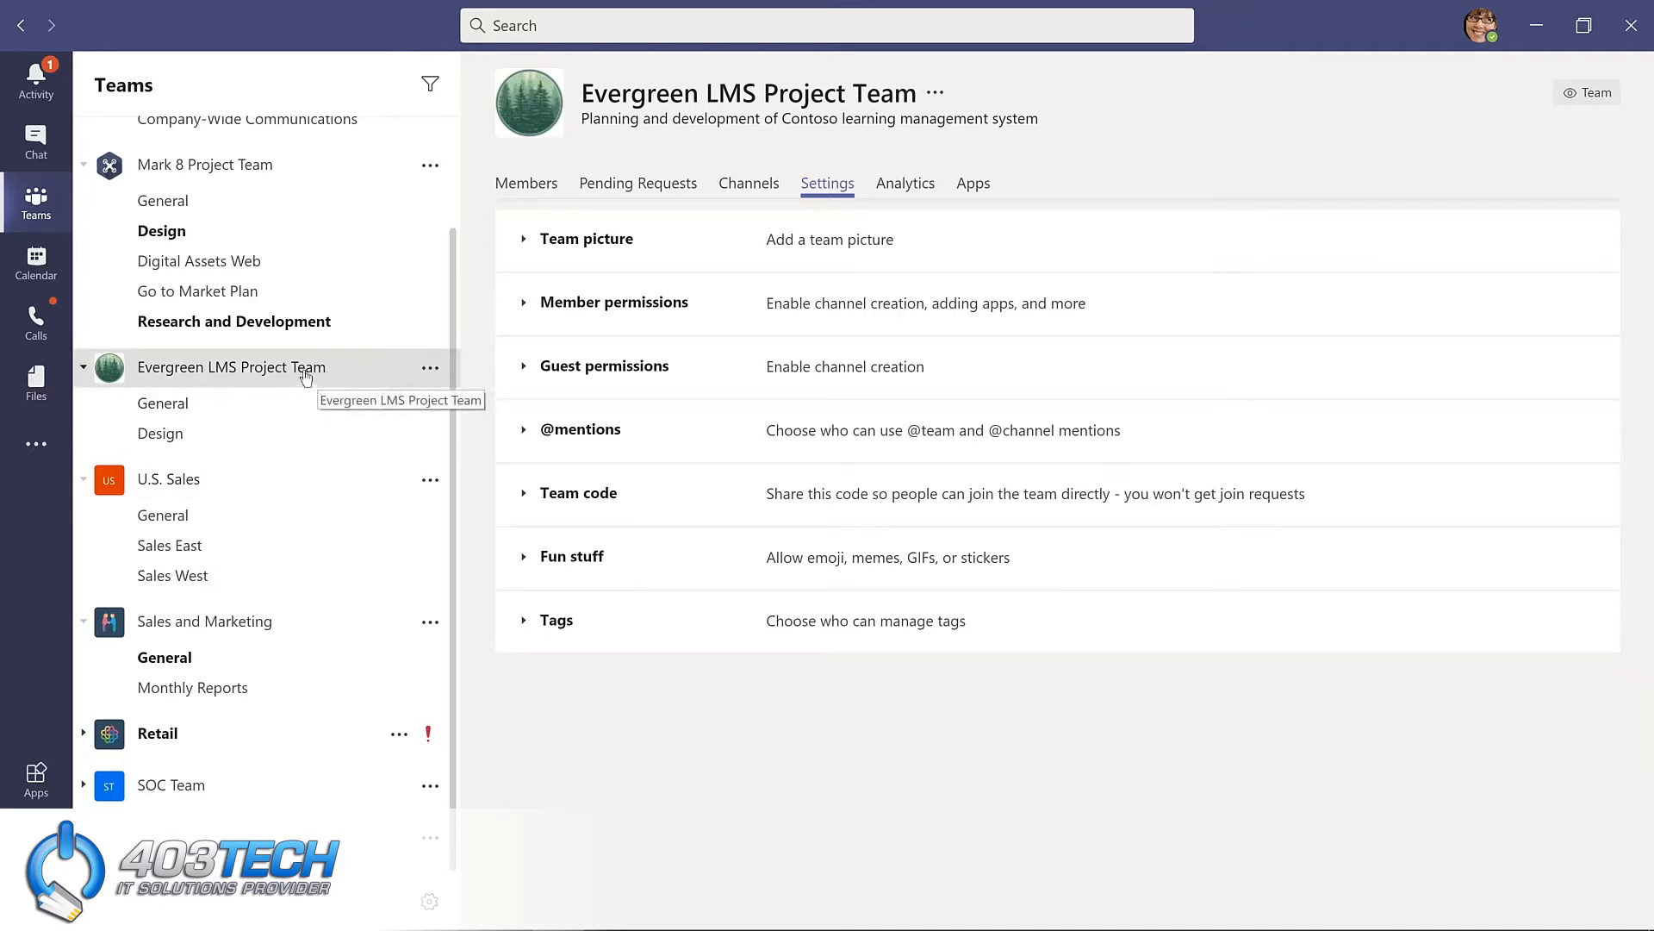
Step: Move Evergreen LMS Project Team above Mark 8 Project Team in the teams list
{"action": "left_click_drag", "start_coordinate": [305, 376], "coordinate": [295, 199]}
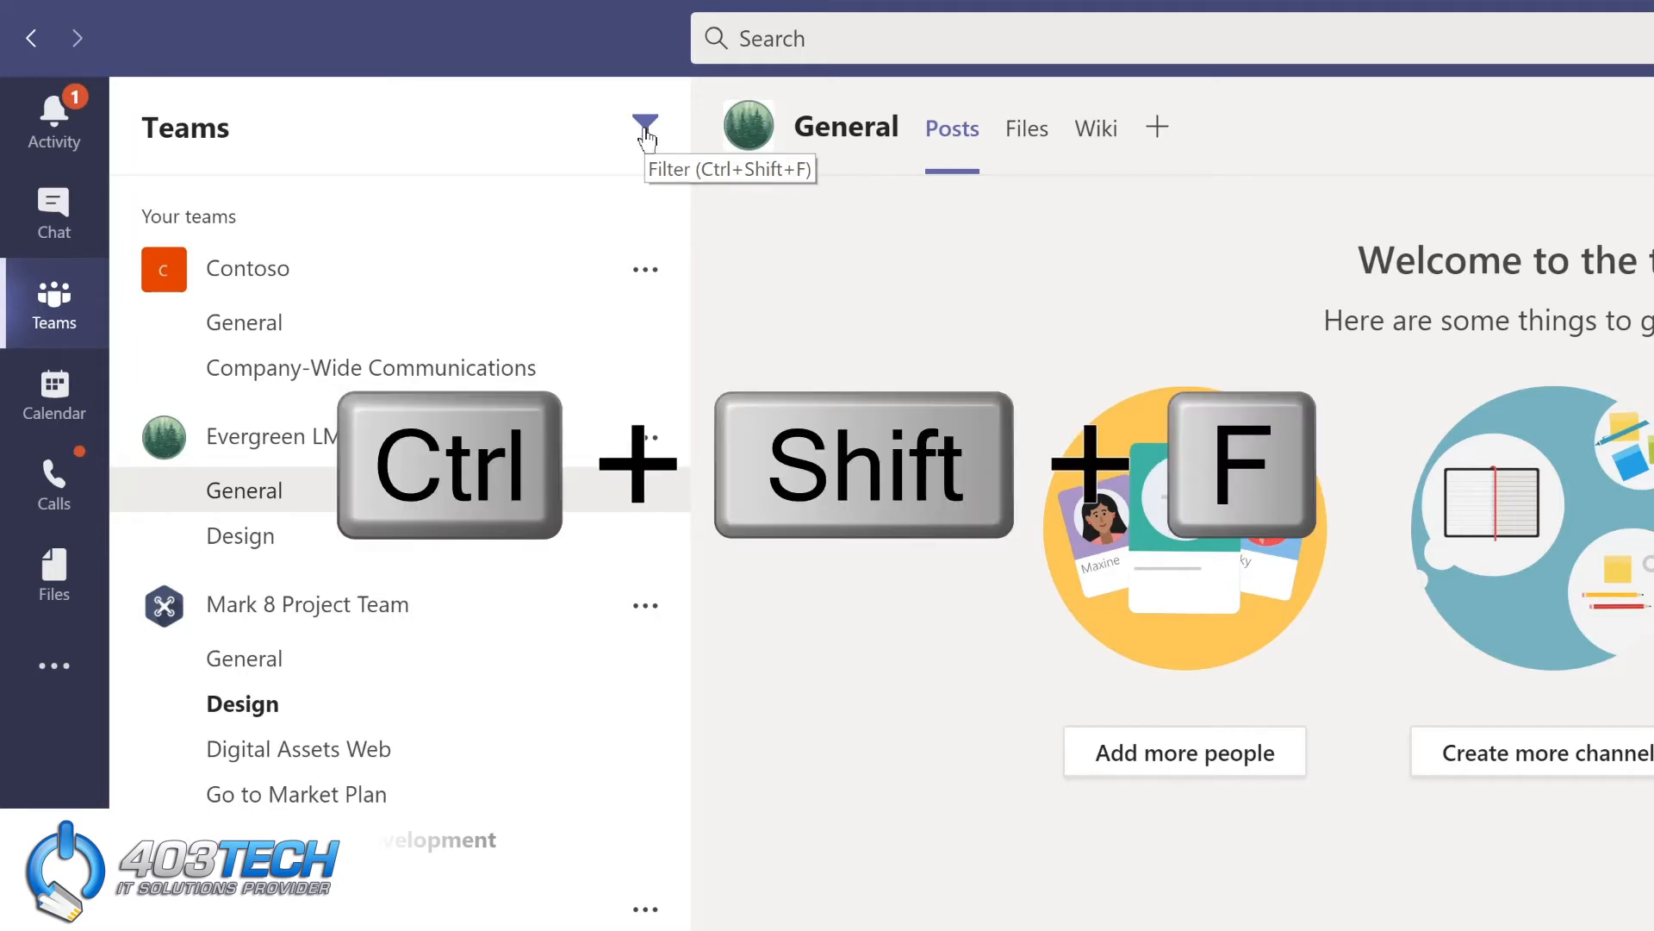
Step: Filter the teams list by "marketing", and replace that filter with "project"
{"action": "key", "text": "ctrl+shift+f"}
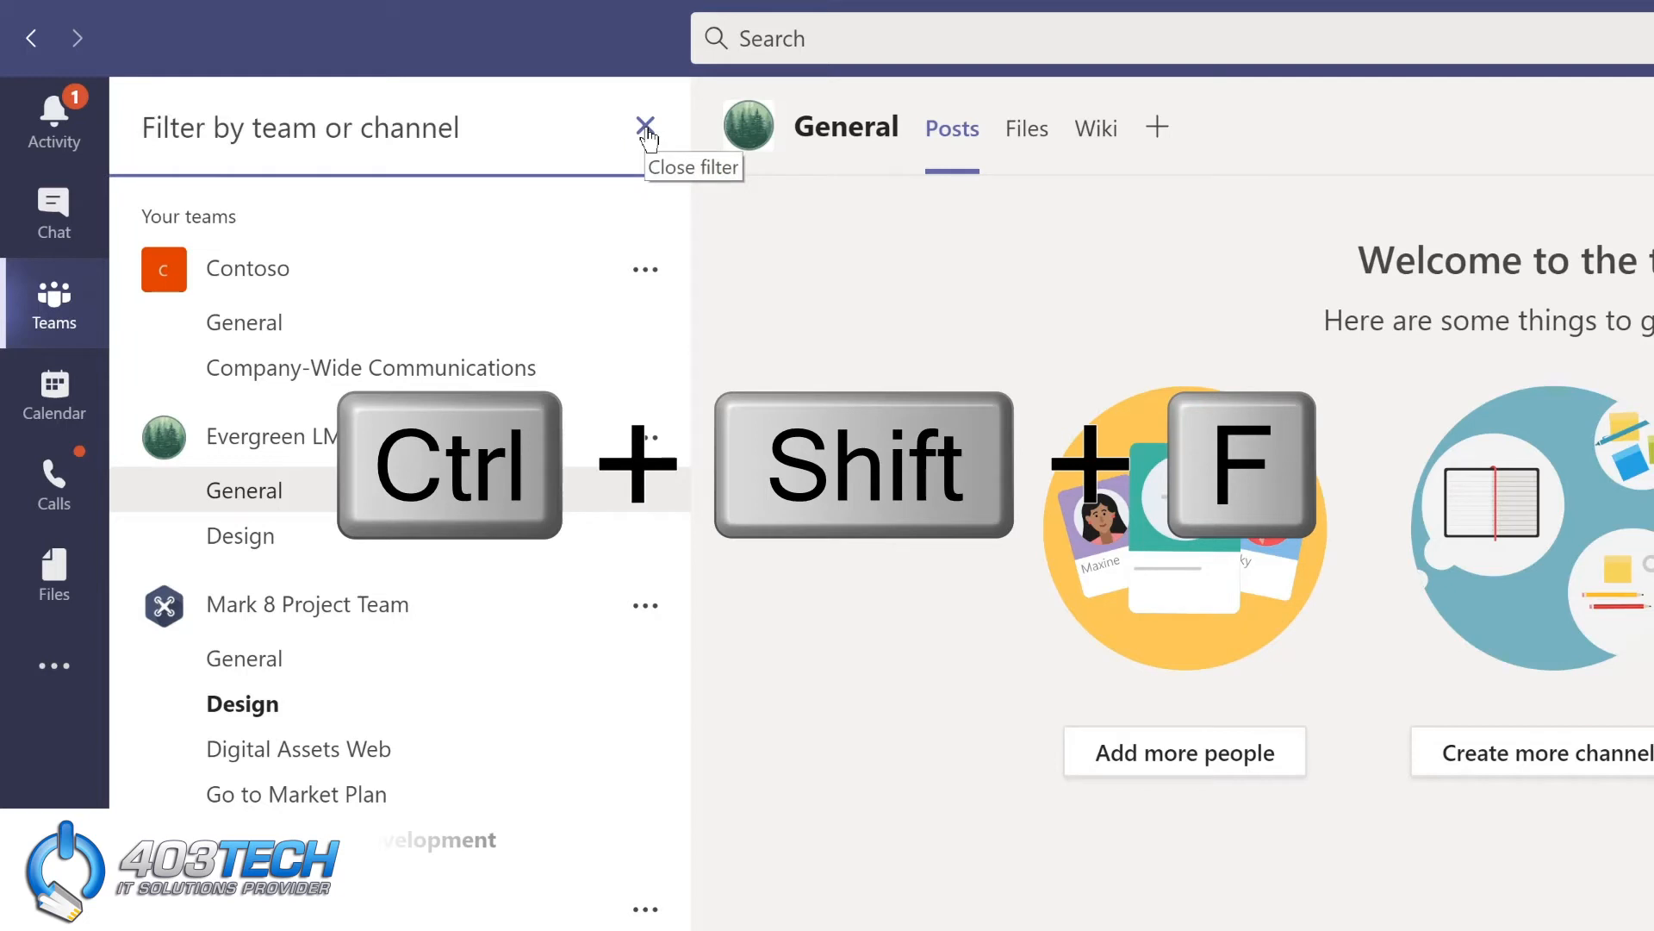
{"action": "type", "text": "marketing"}
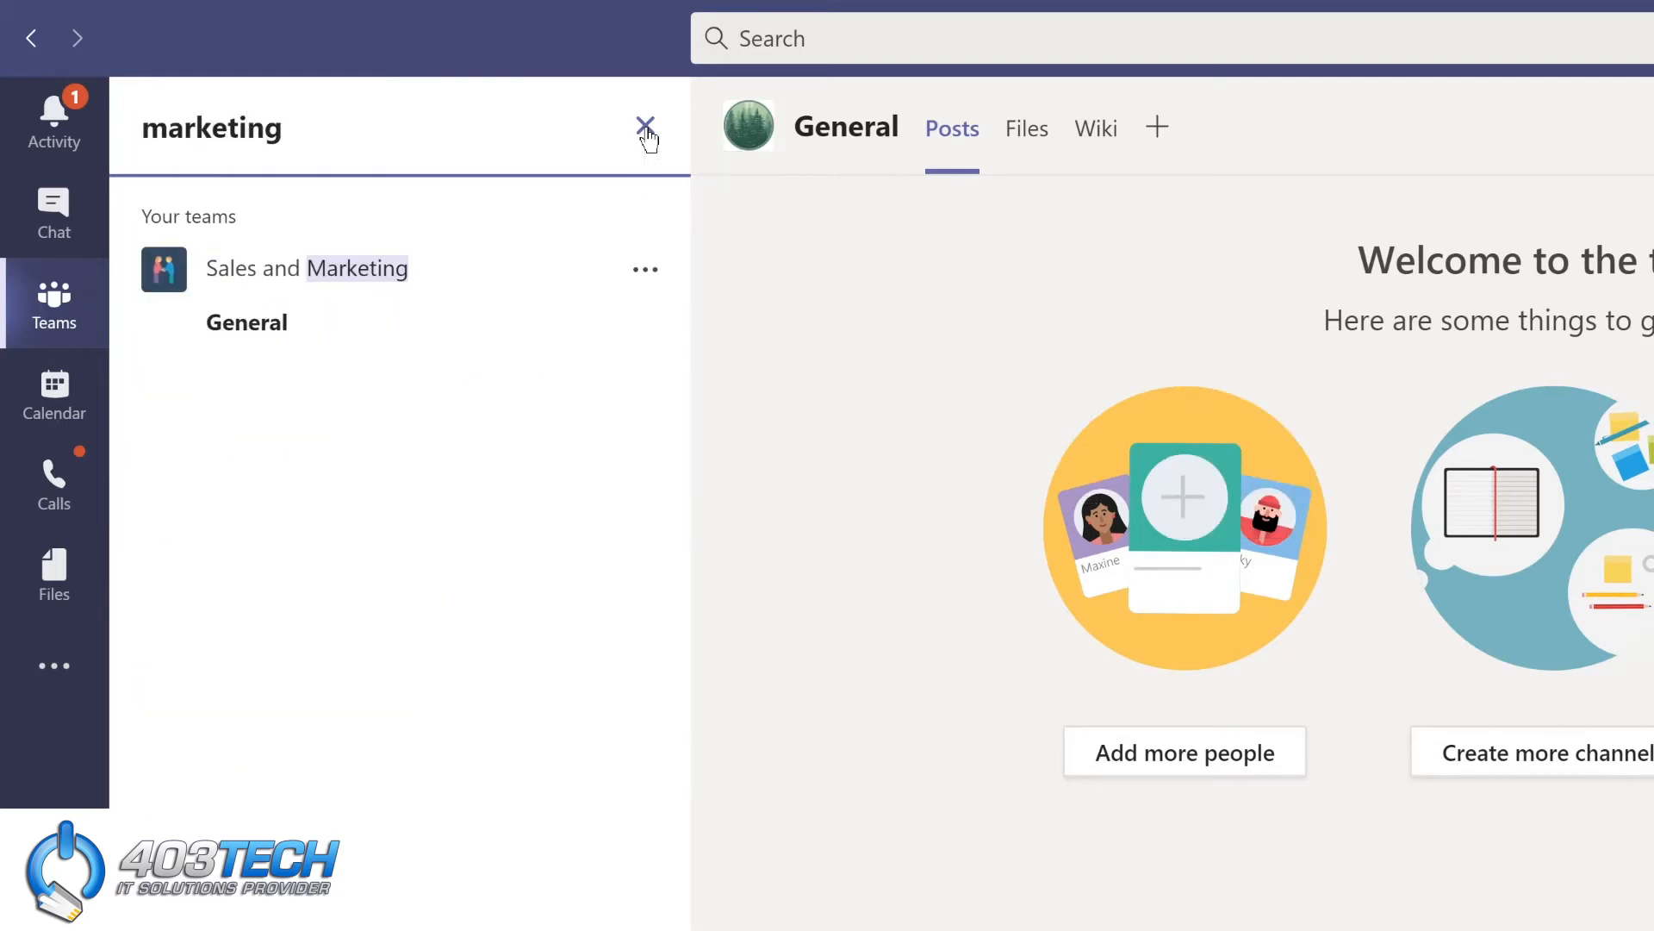
{"action": "key", "text": "ctrl+a"}
{"action": "type", "text": "proj"}
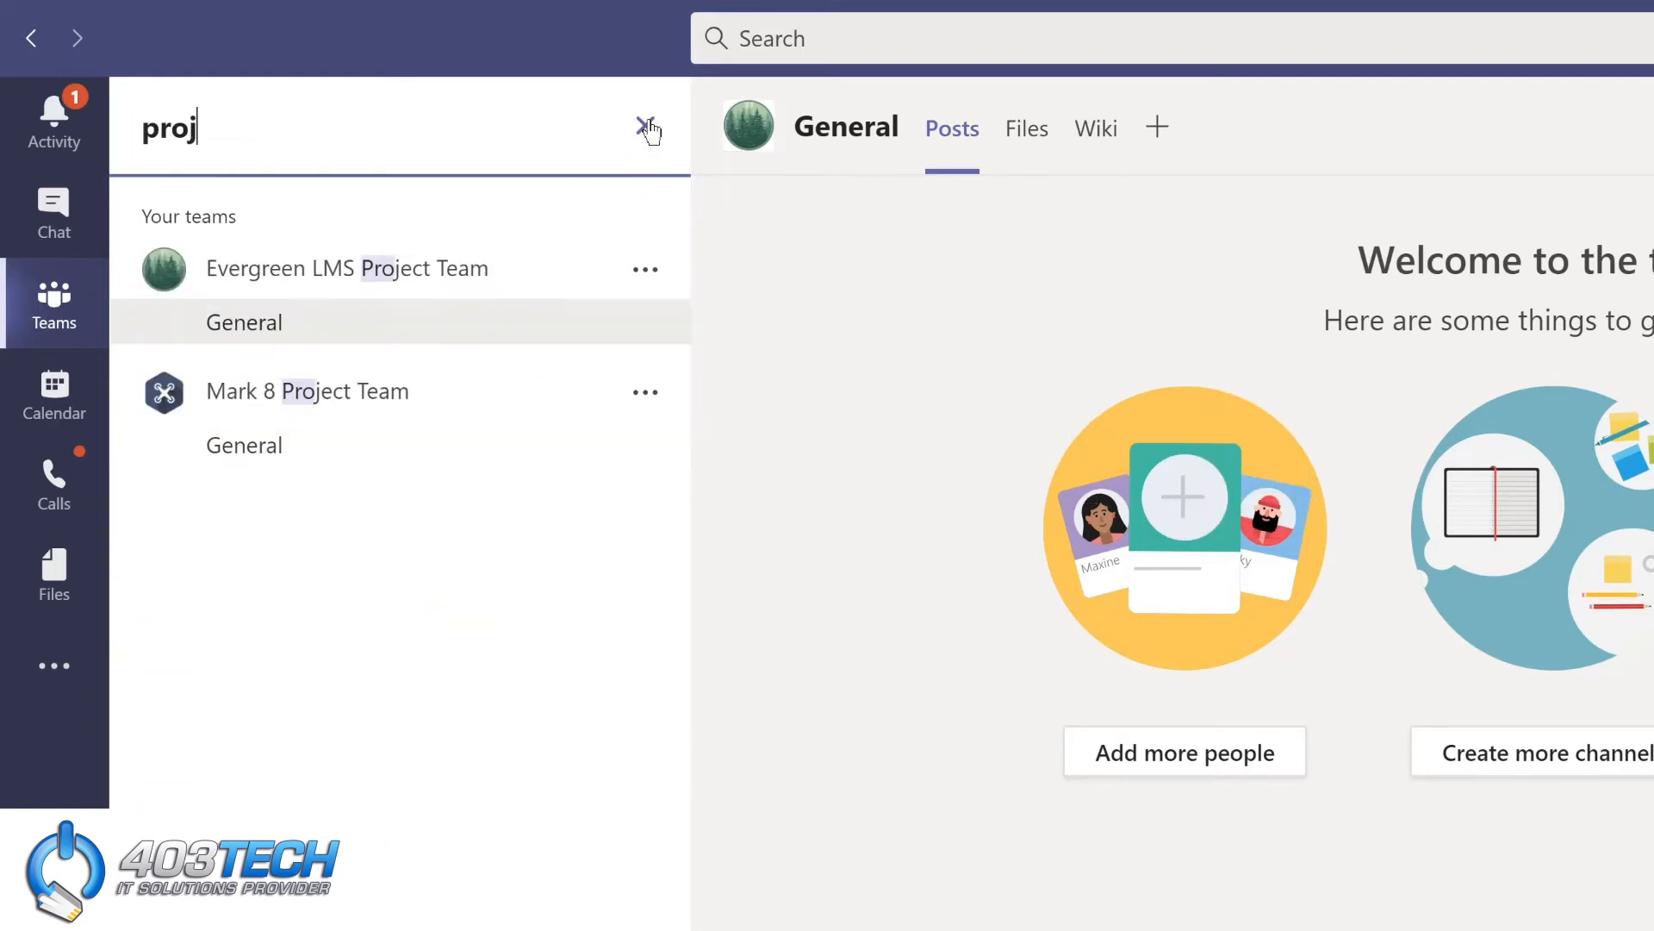
{"action": "type", "text": "ect"}
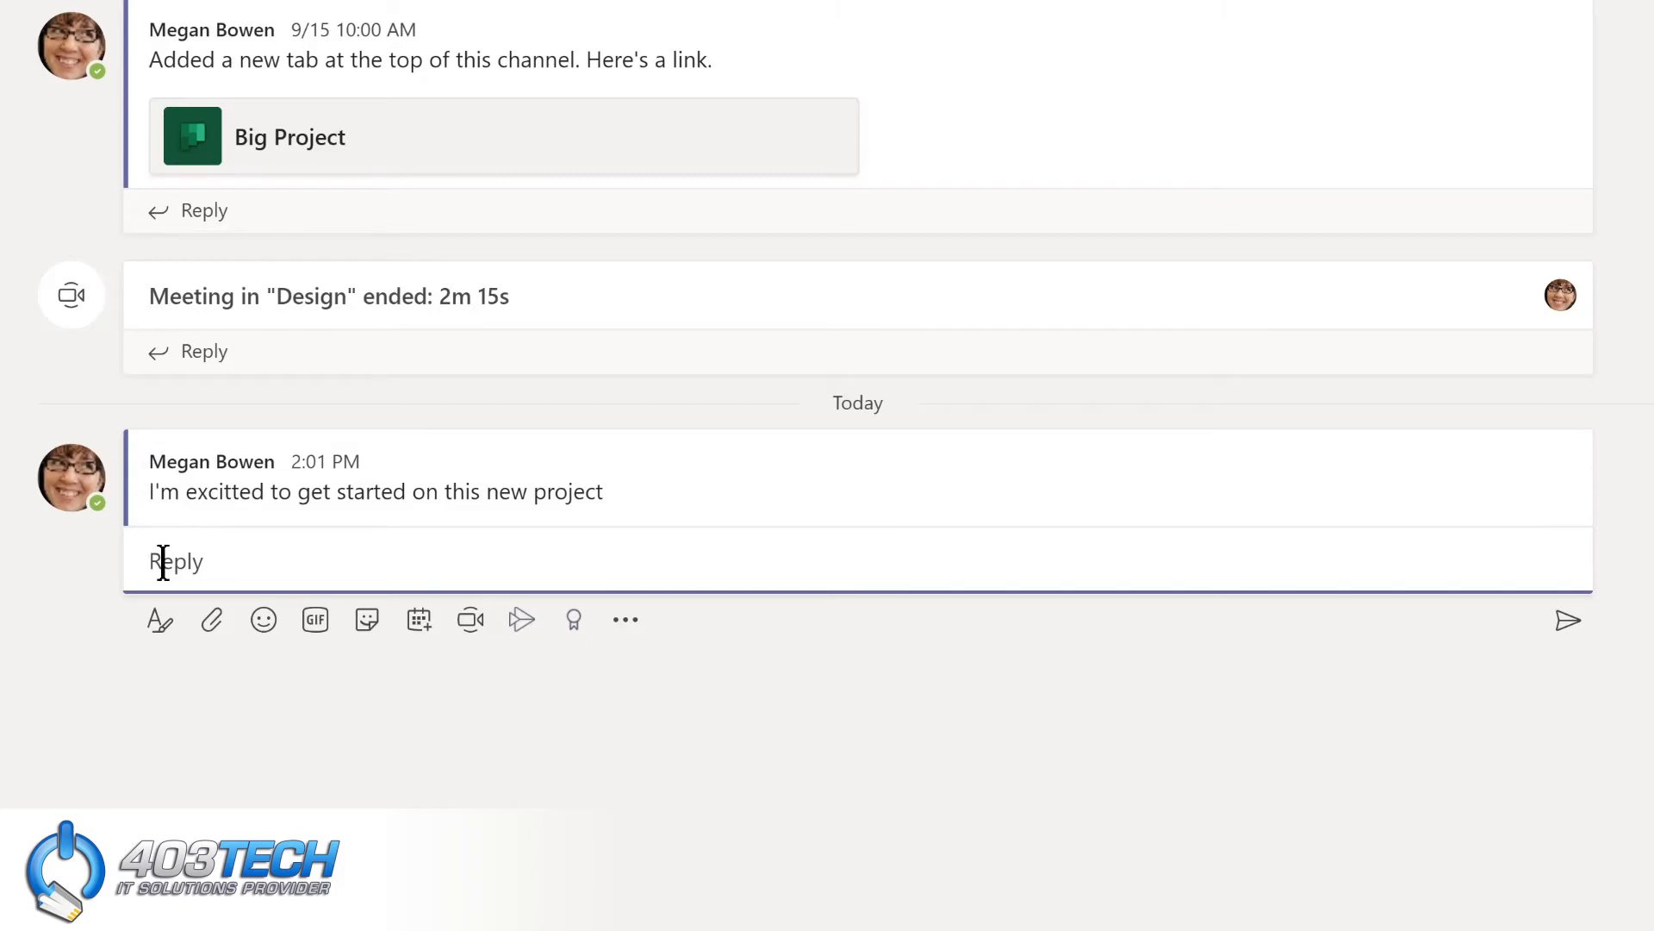
Step: Open today's message about the new project for editing and correct "excitted" to "excited"
{"action": "left_click", "coordinate": [547, 482]}
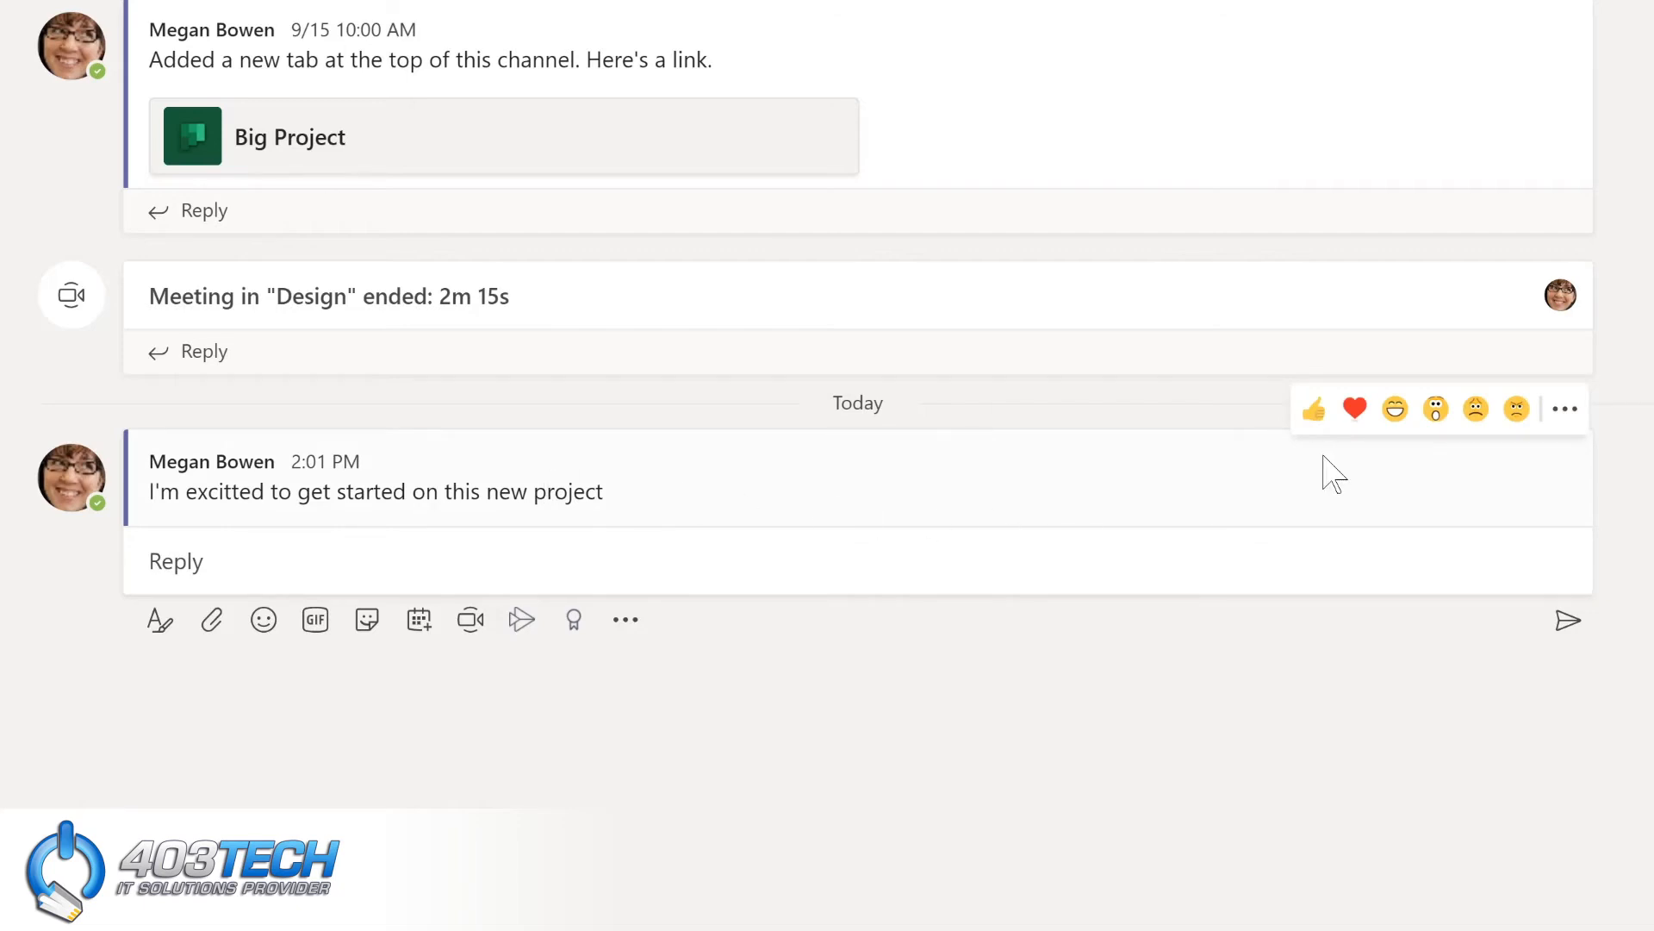
{"action": "left_click", "coordinate": [1566, 411]}
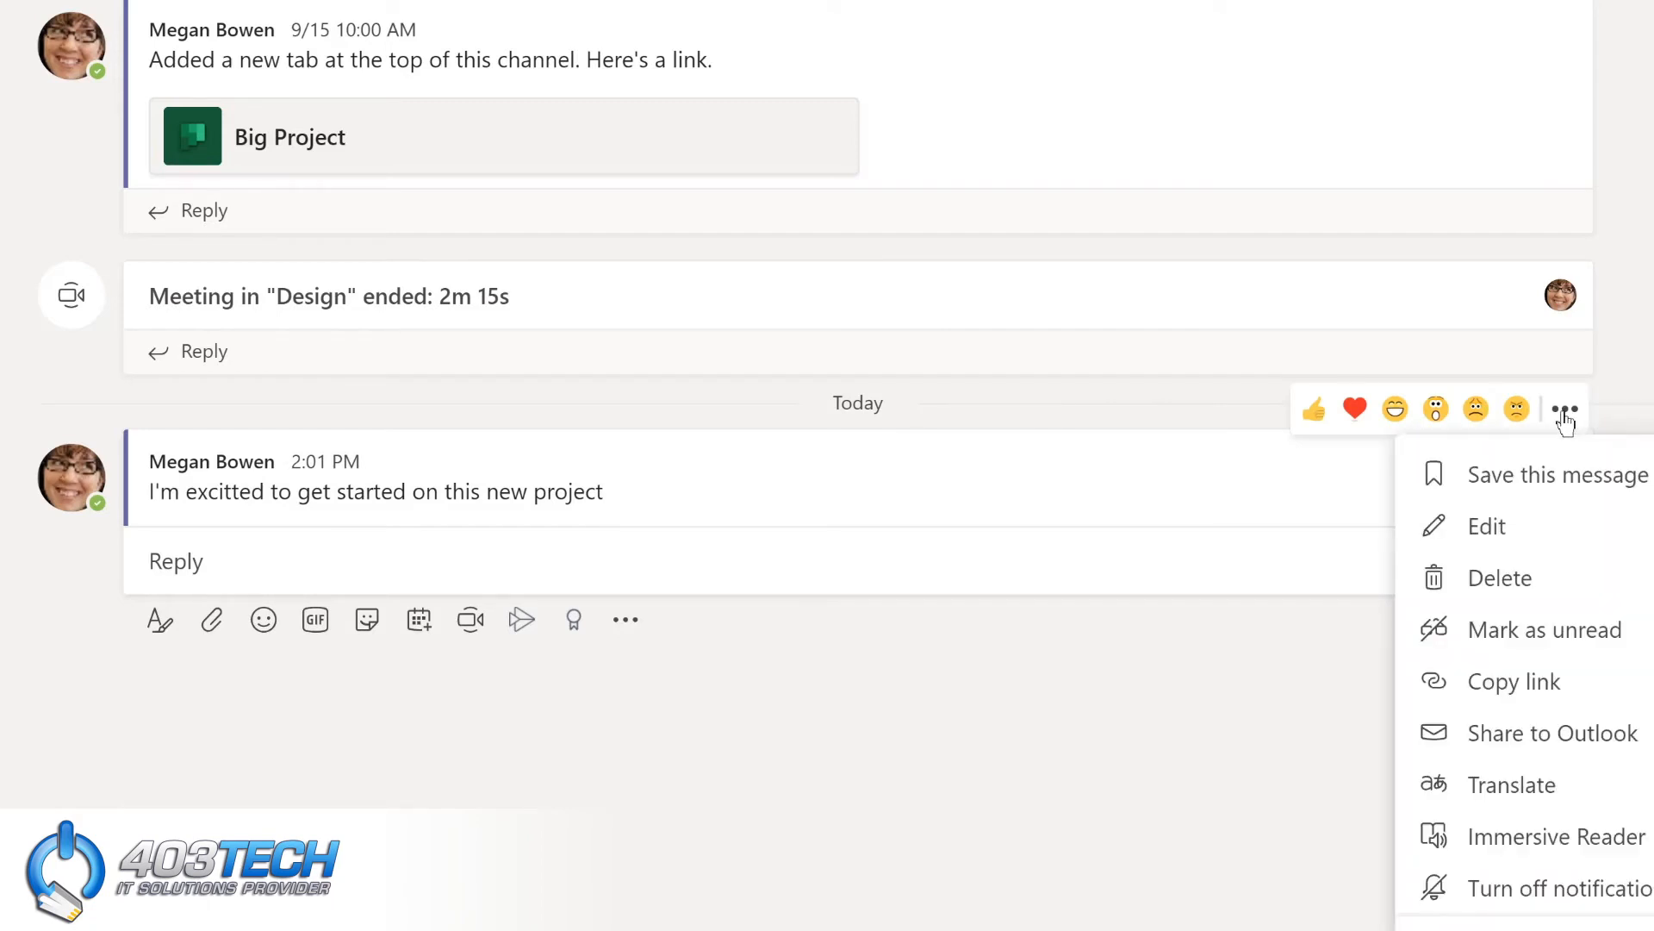
{"action": "left_click", "coordinate": [1536, 527]}
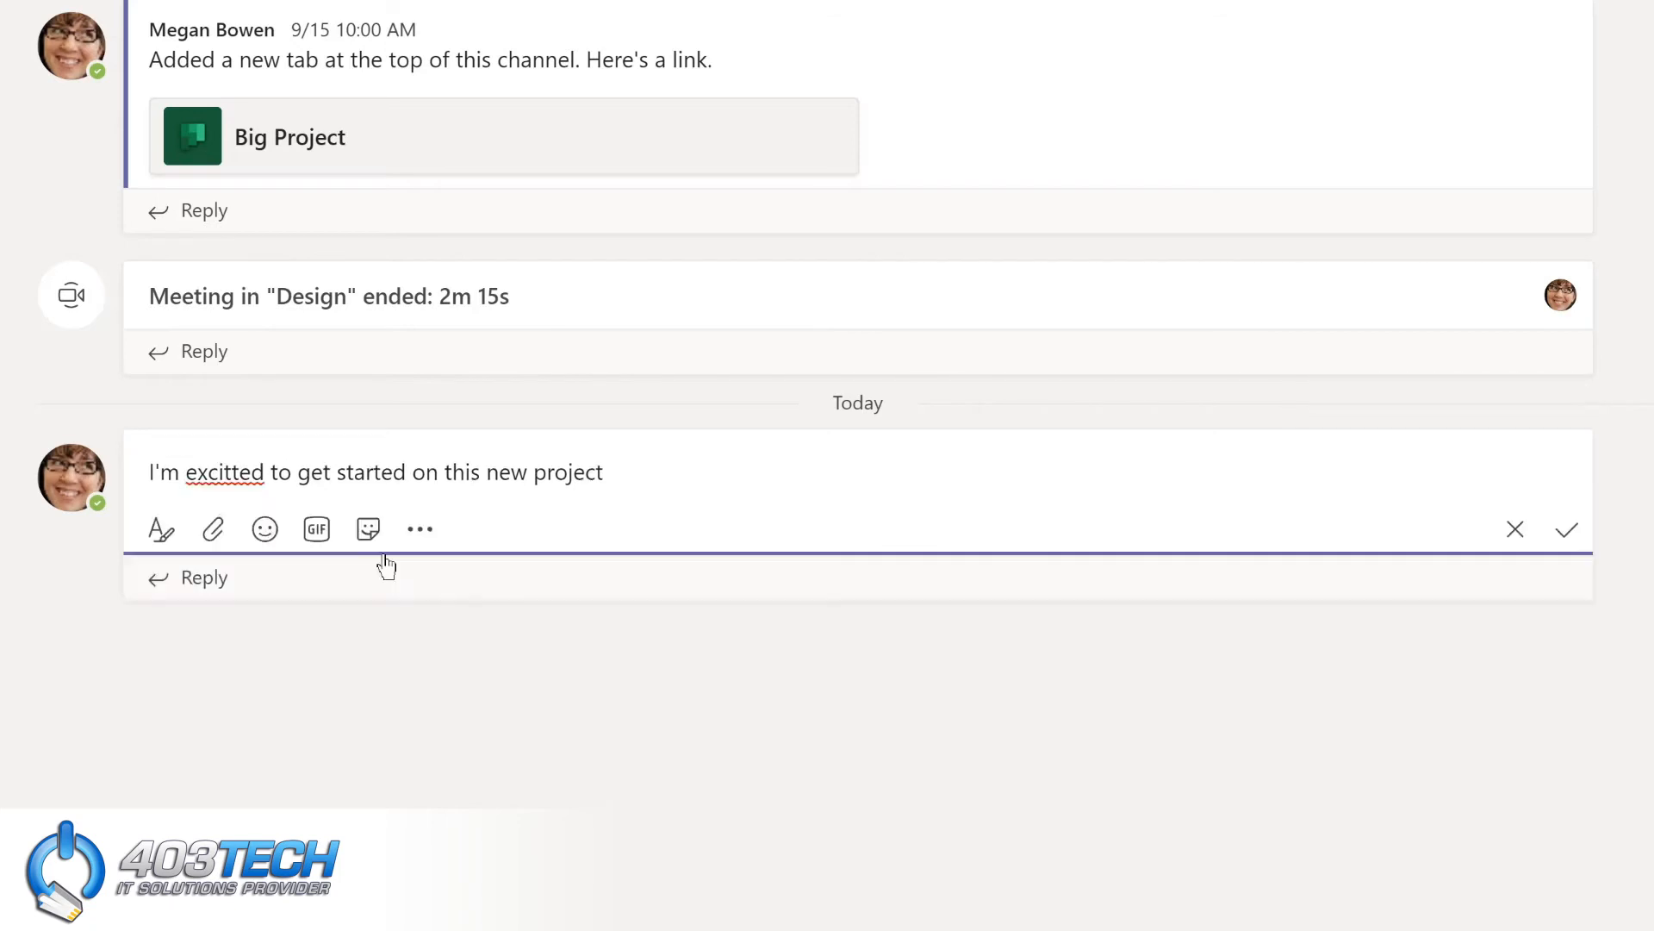
{"action": "left_click", "coordinate": [226, 473]}
{"action": "key", "text": "BackSpace"}
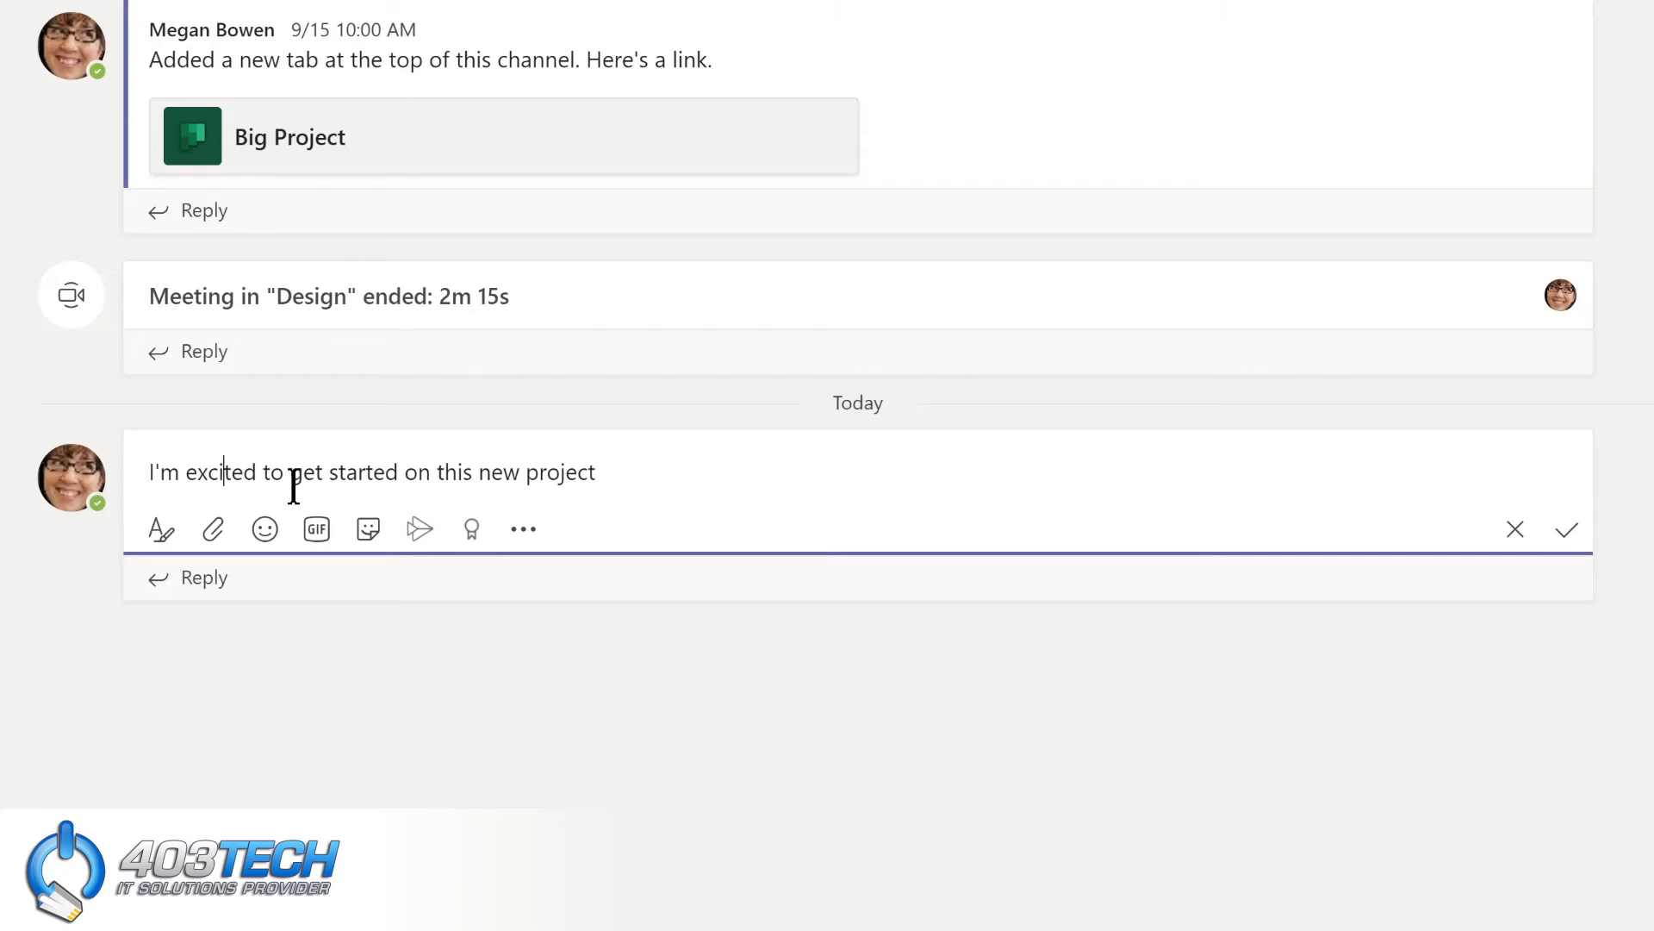
Step: Insert a mention of the Design channel followed by a comma at the start of the message
{"action": "key", "text": "Home"}
{"action": "type", "text": "@"}
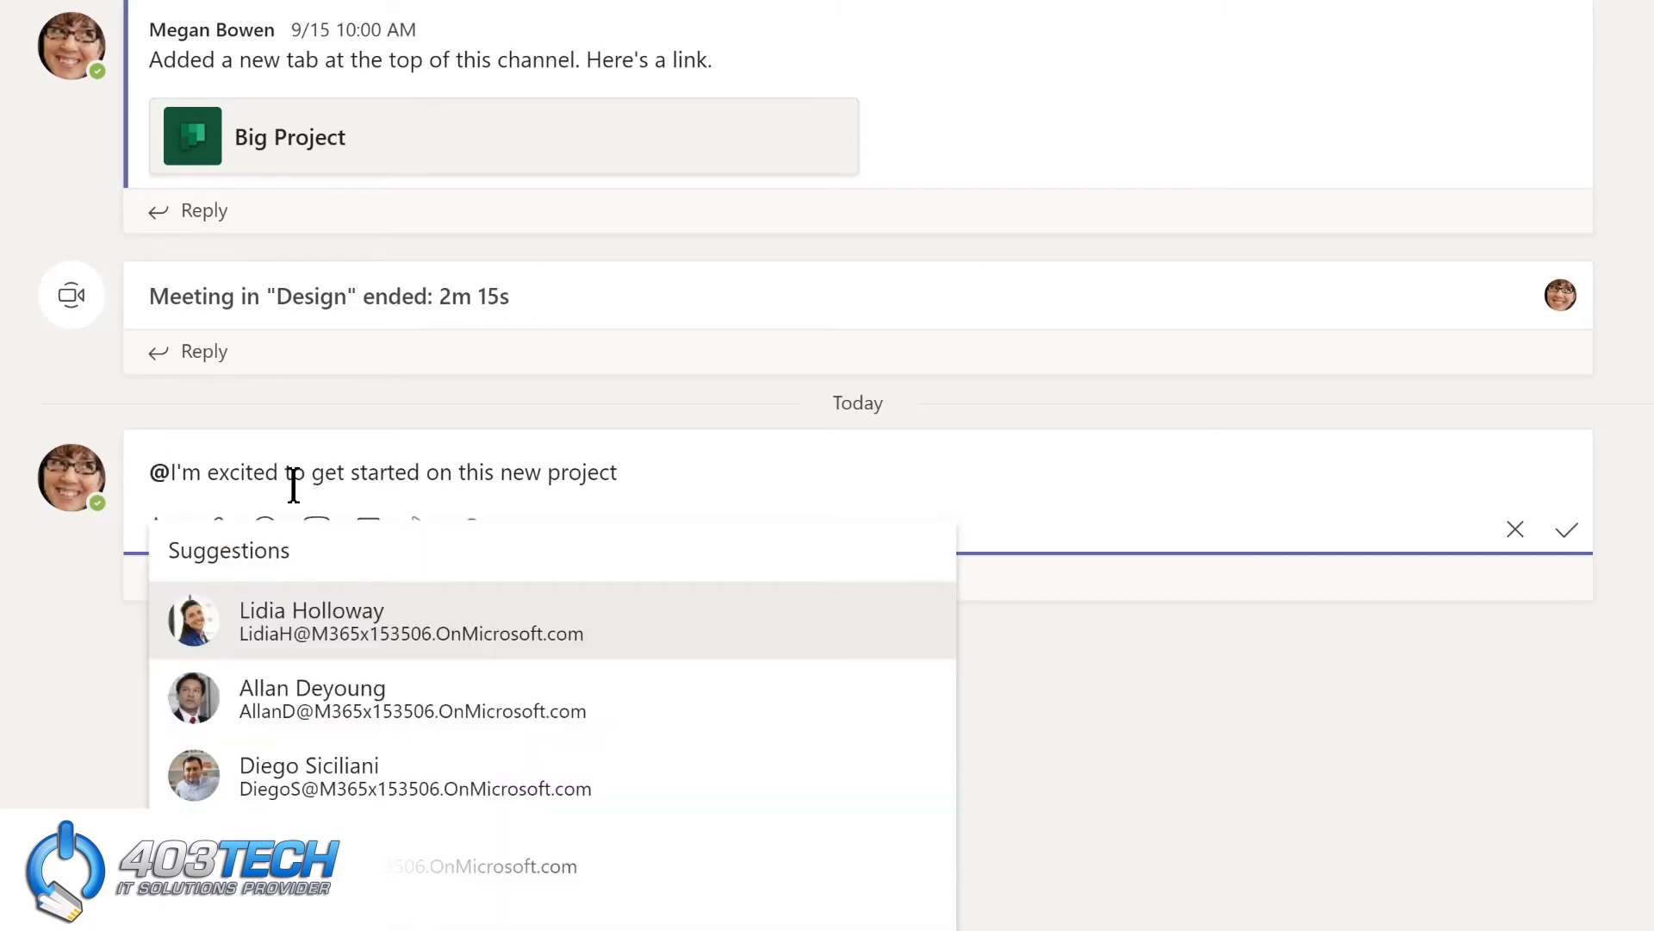
{"action": "type", "text": "de"}
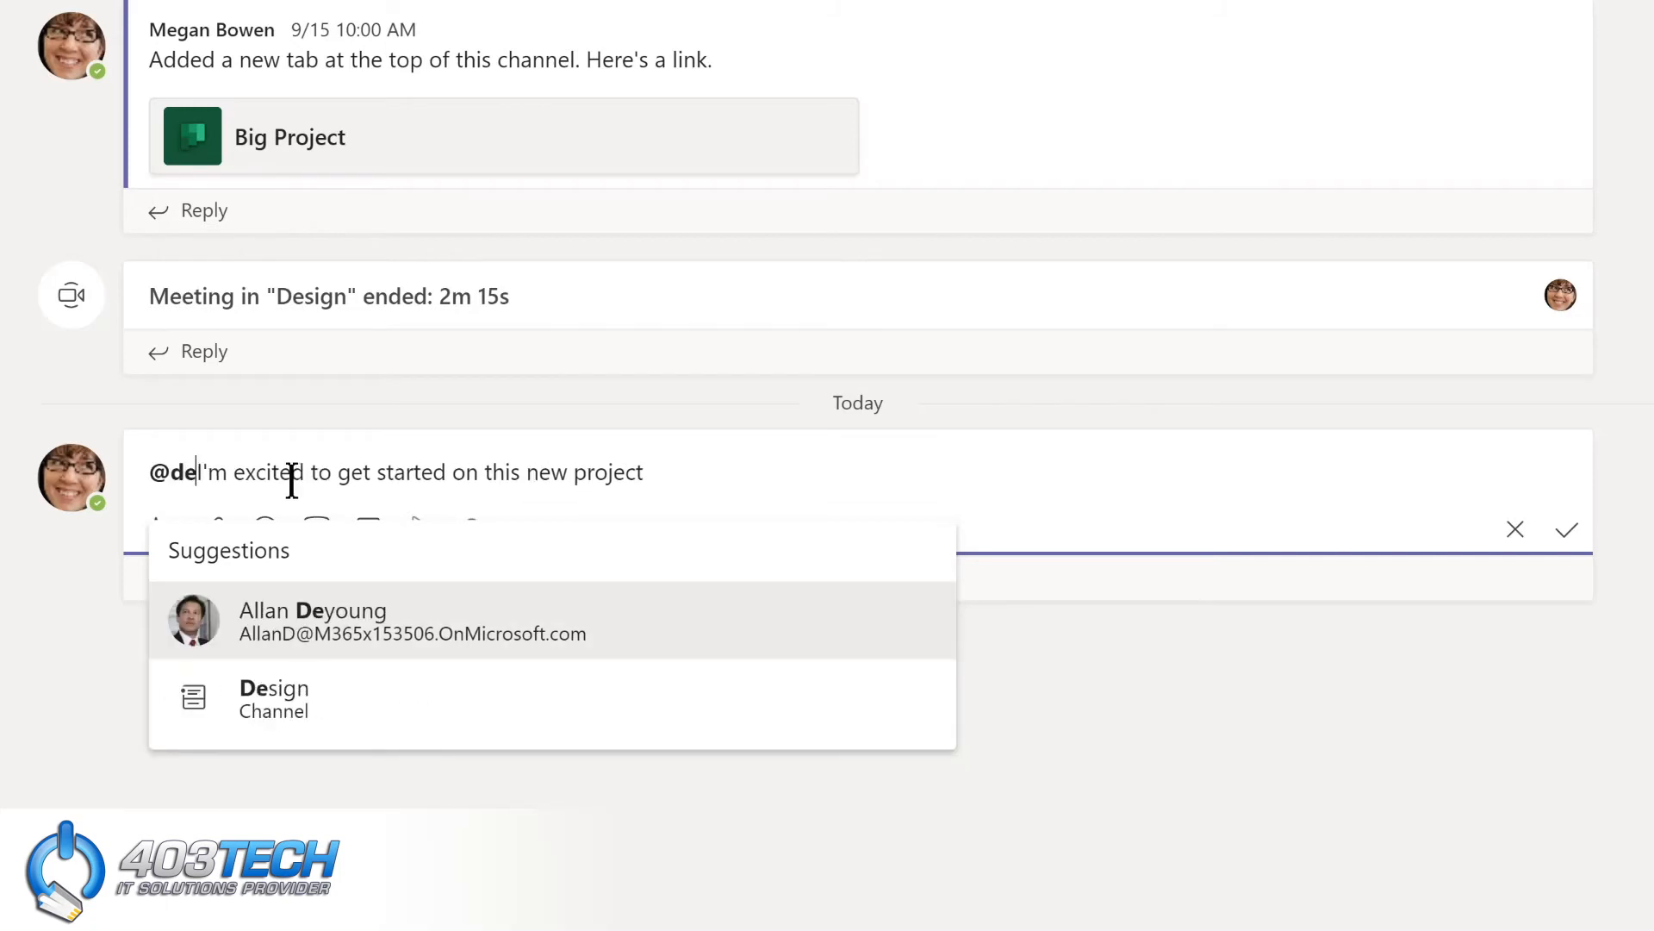
{"action": "left_click", "coordinate": [256, 687]}
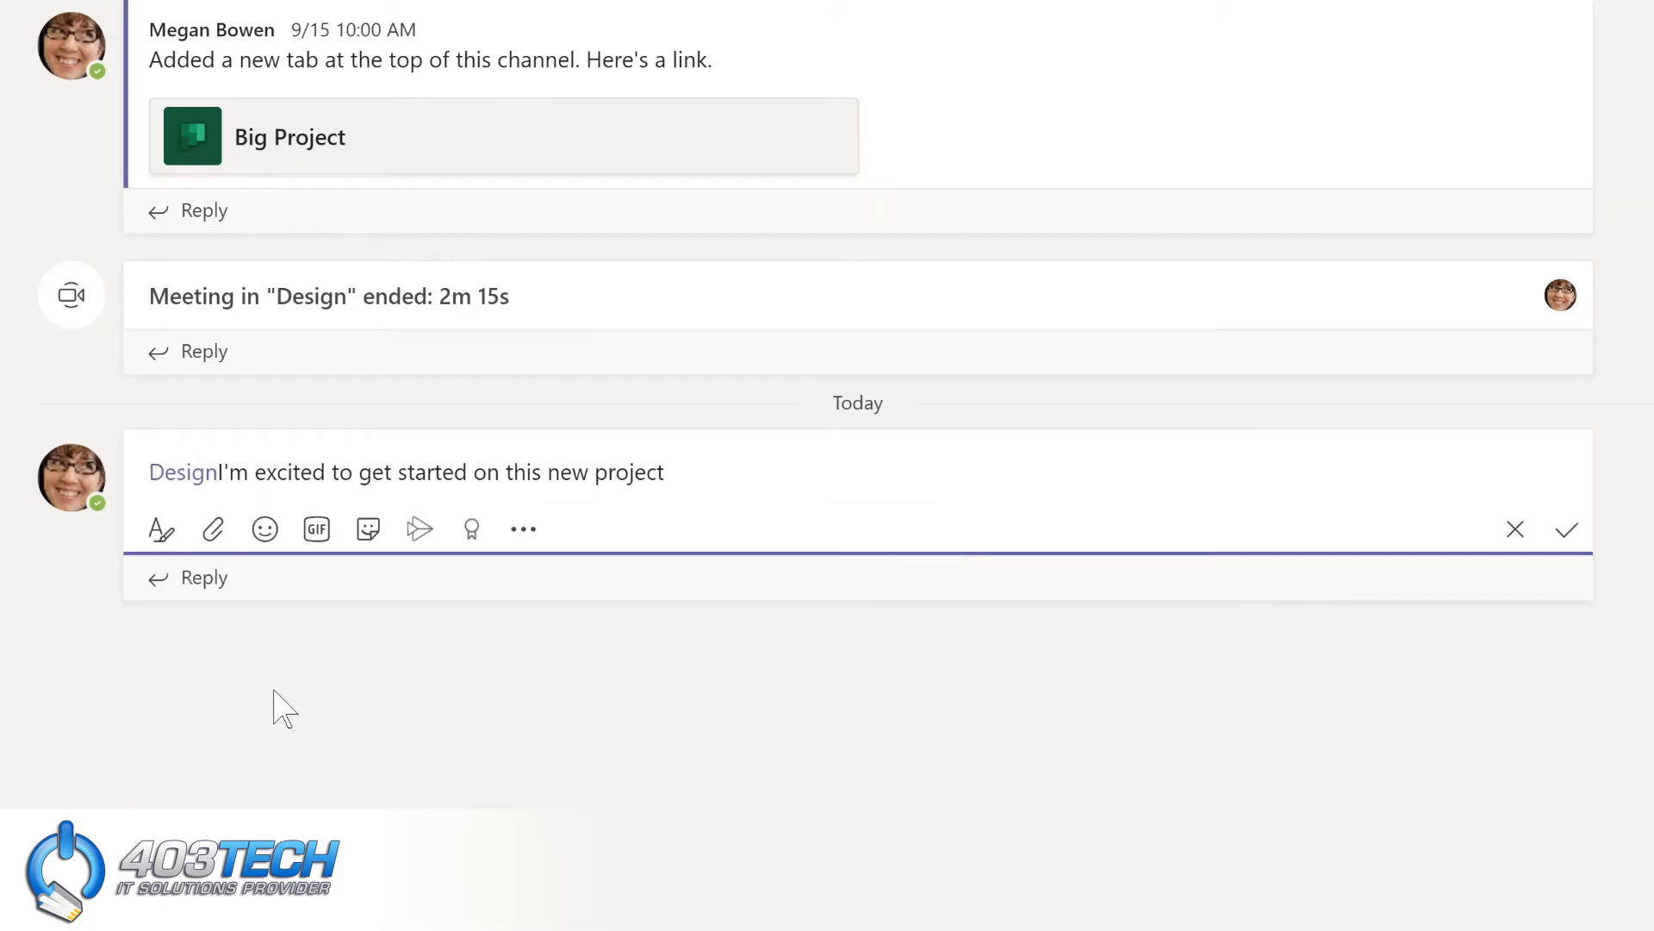
{"action": "type", "text": ","}
Step: Insert "LMS" before "project", end the message with an exclamation mark, and save the edit
{"action": "left_click", "coordinate": [603, 473]}
{"action": "type", "text": "LMS"}
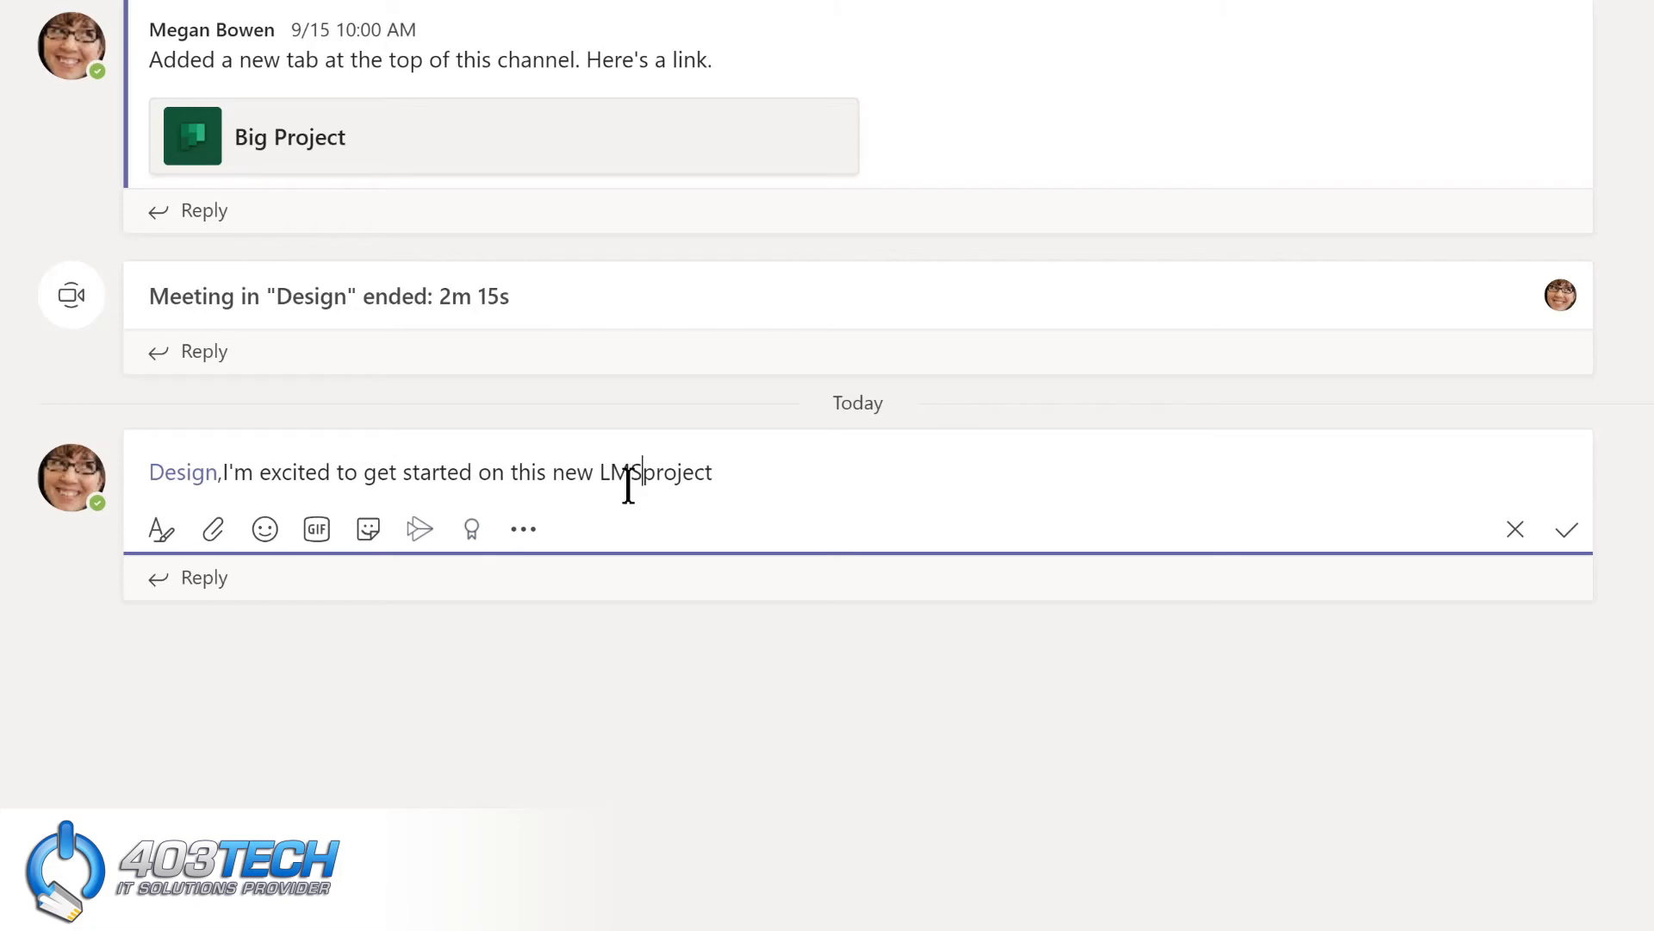
{"action": "key", "text": "End"}
{"action": "type", "text": "!"}
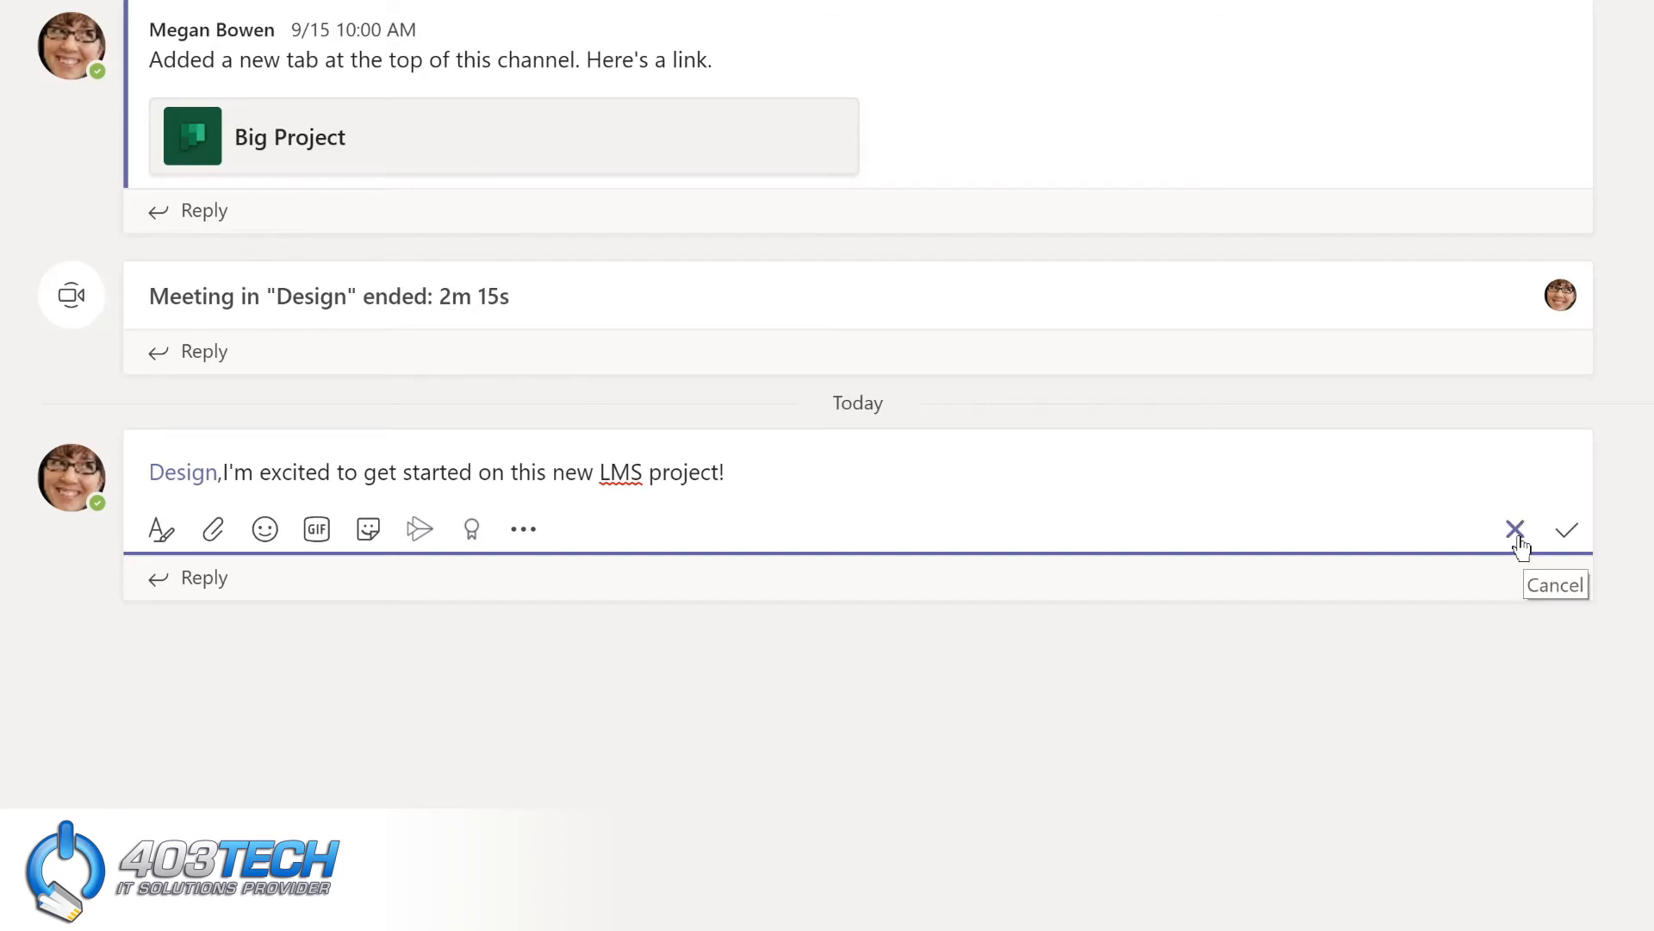
{"action": "left_click", "coordinate": [1568, 535]}
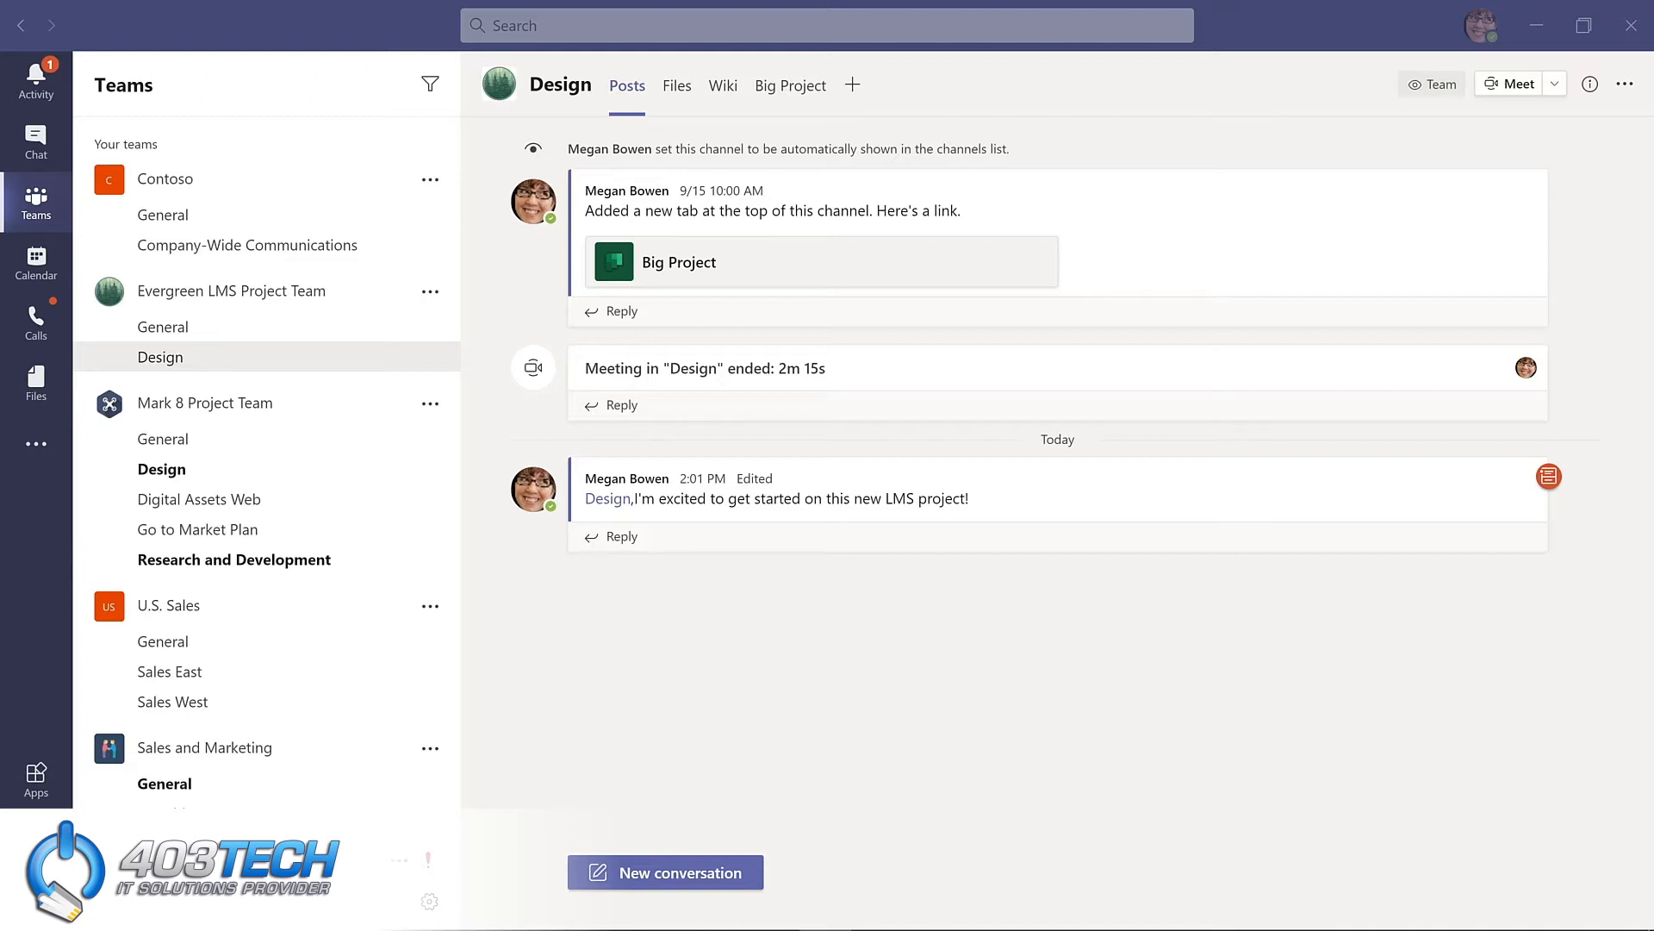
Step: Create a private channel named "Budget and Financials" in the Evergreen LMS Project Team
{"action": "left_click", "coordinate": [429, 294]}
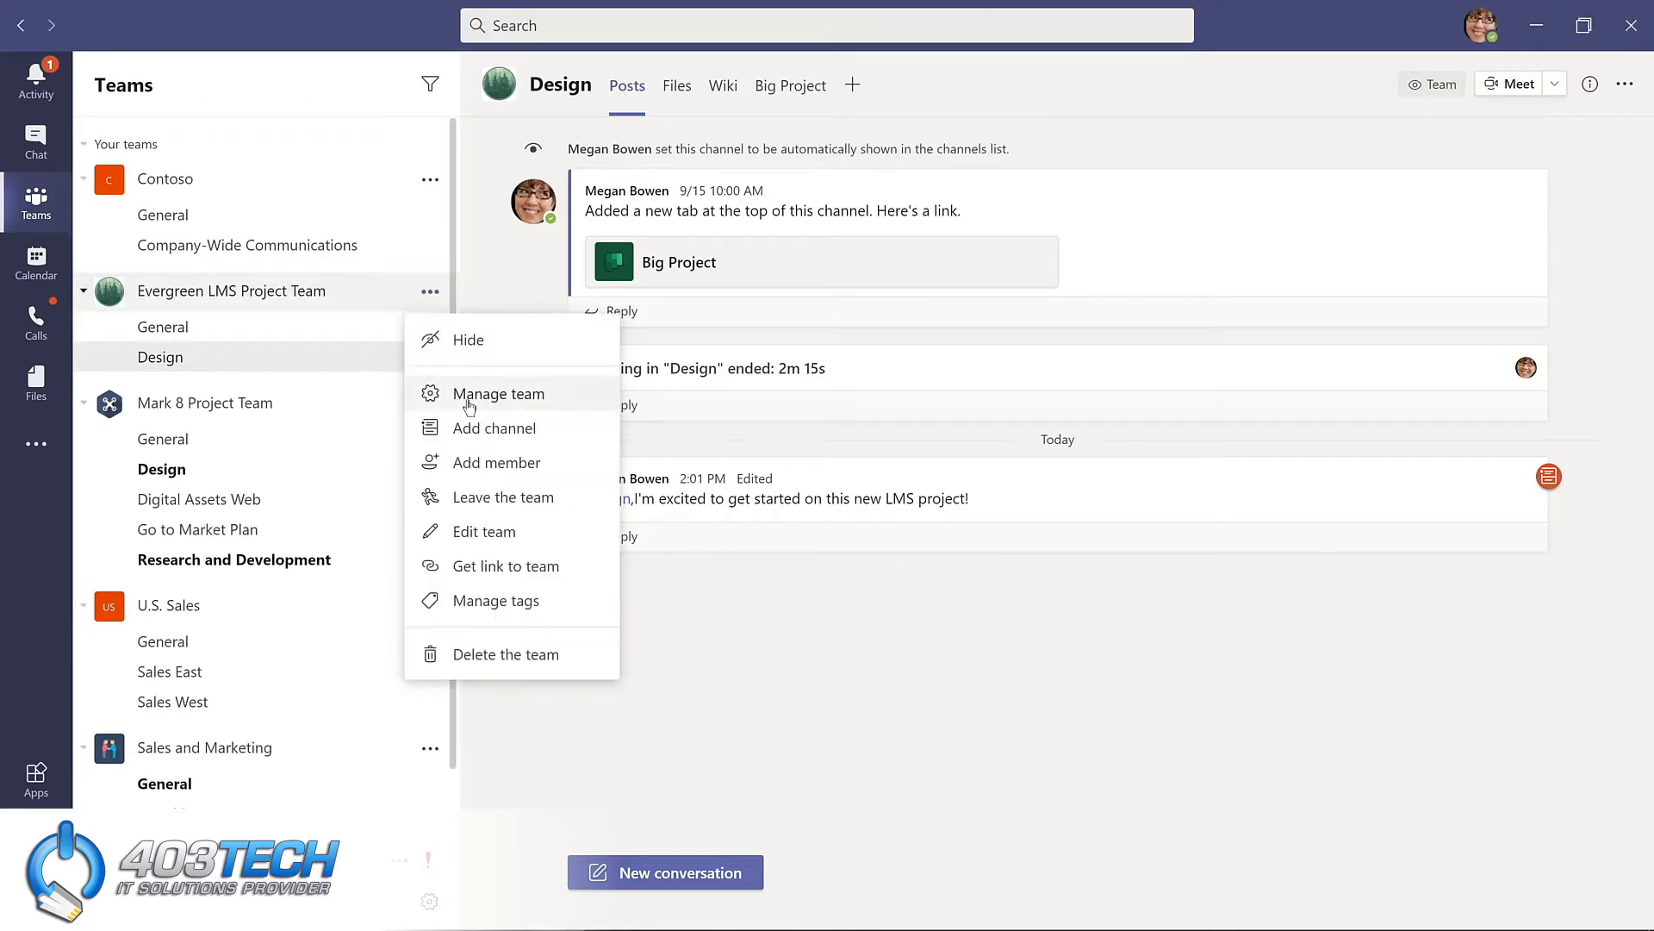
{"action": "left_click", "coordinate": [480, 429]}
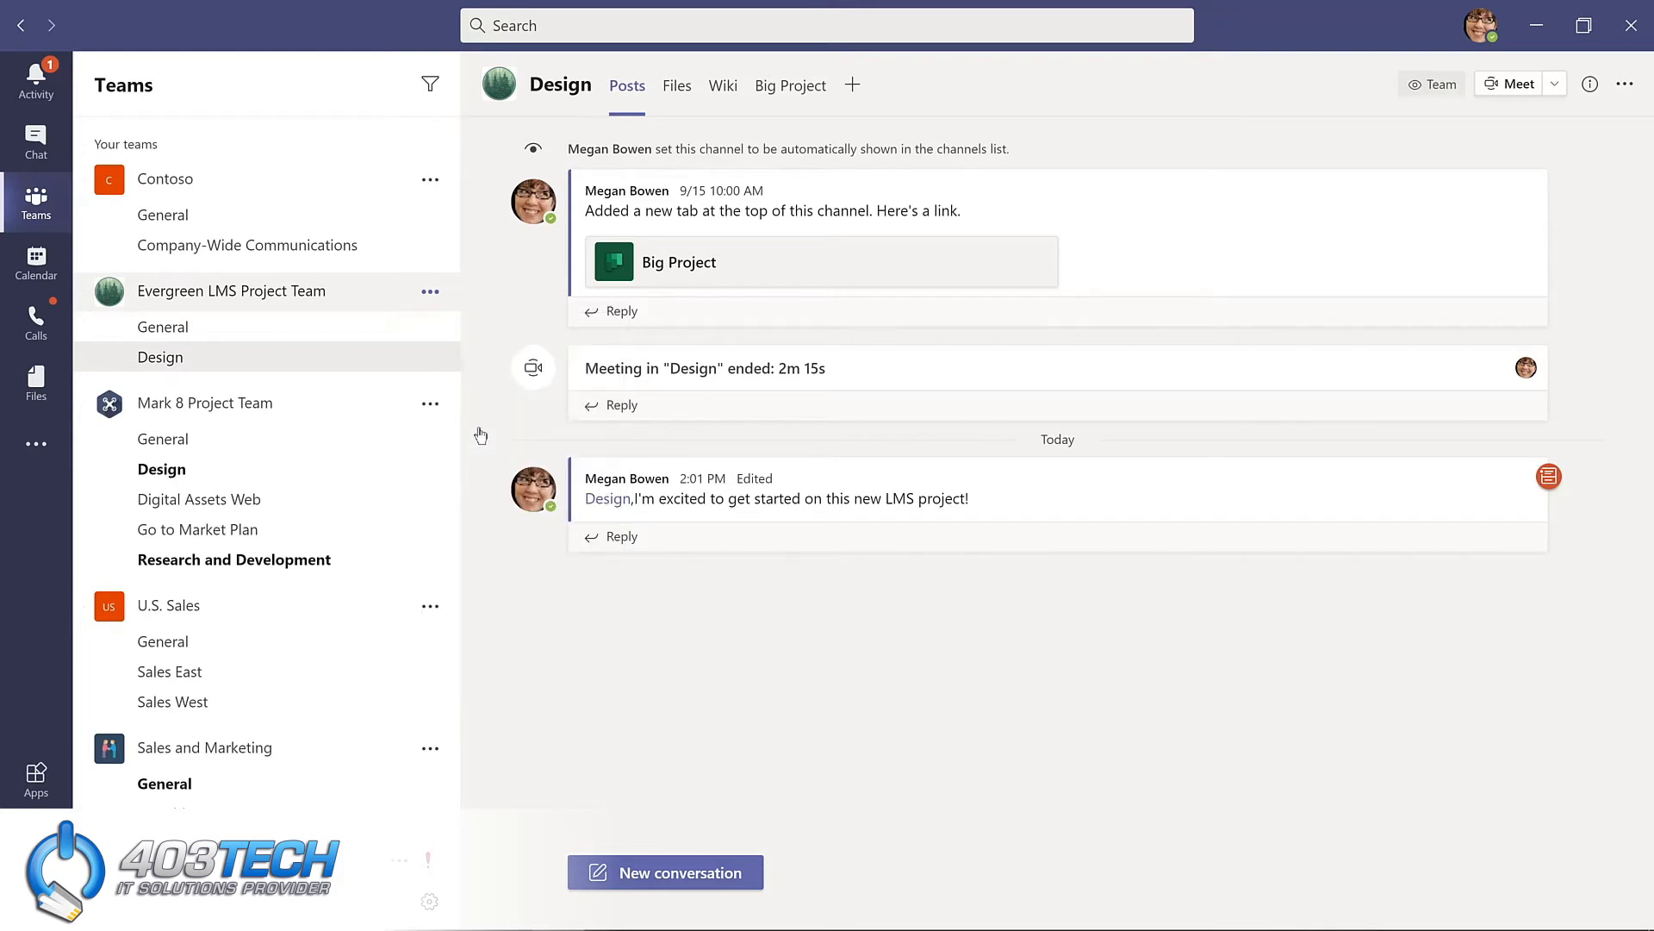
{"action": "type", "text": "Budget and Financials"}
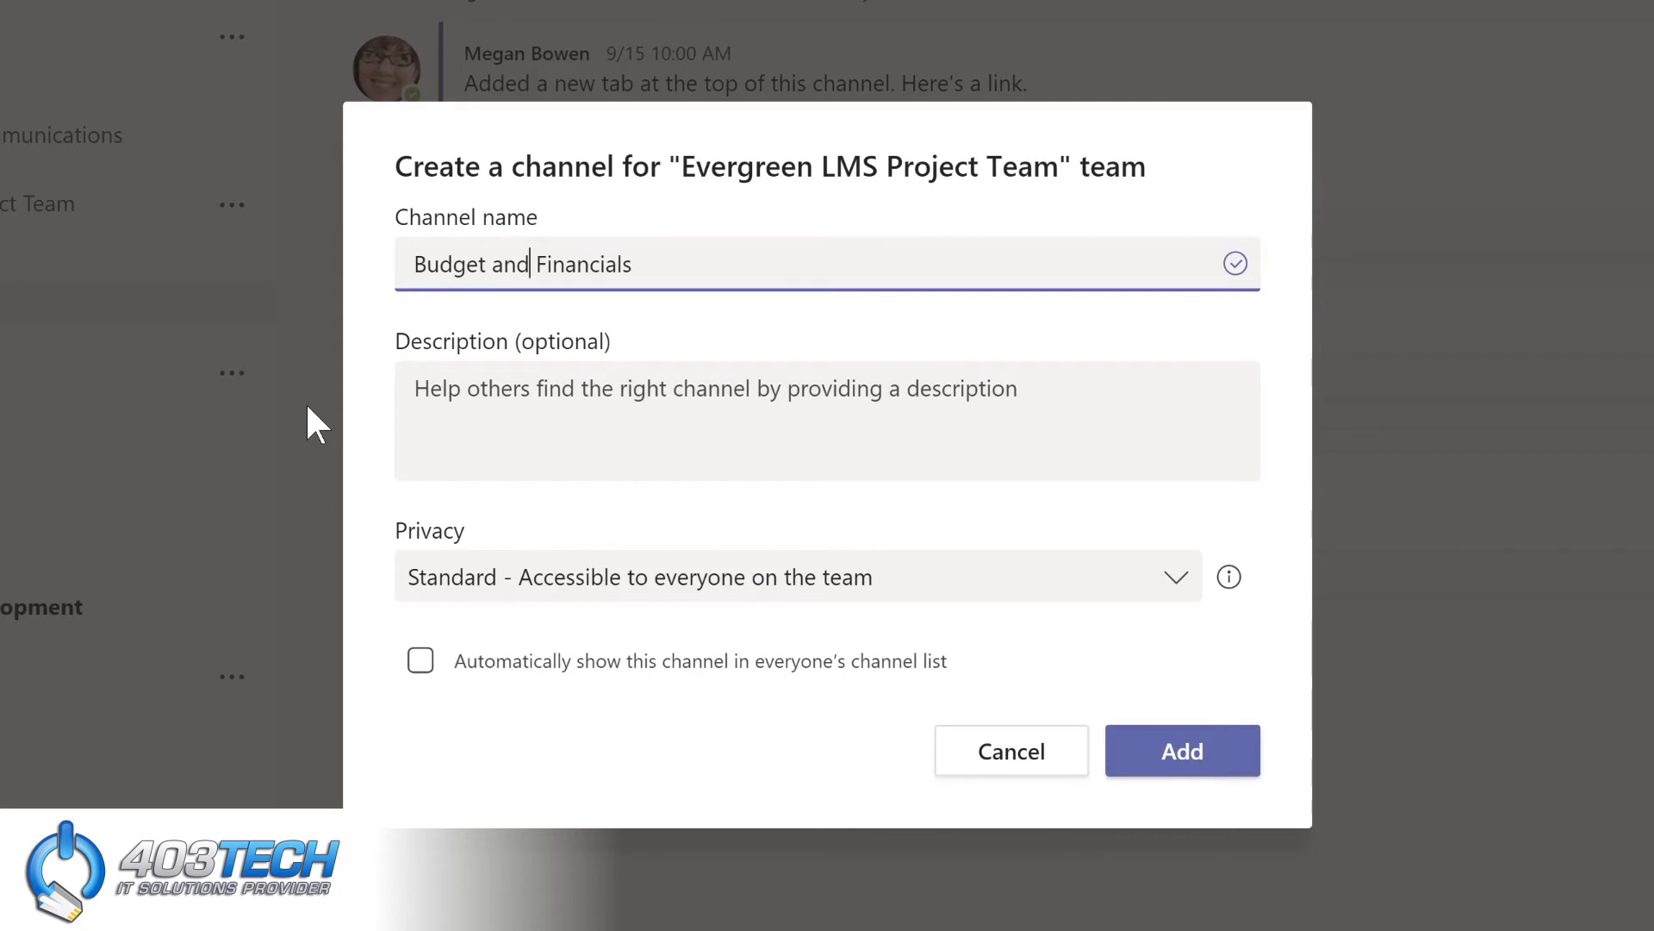
{"action": "left_click", "coordinate": [1176, 583]}
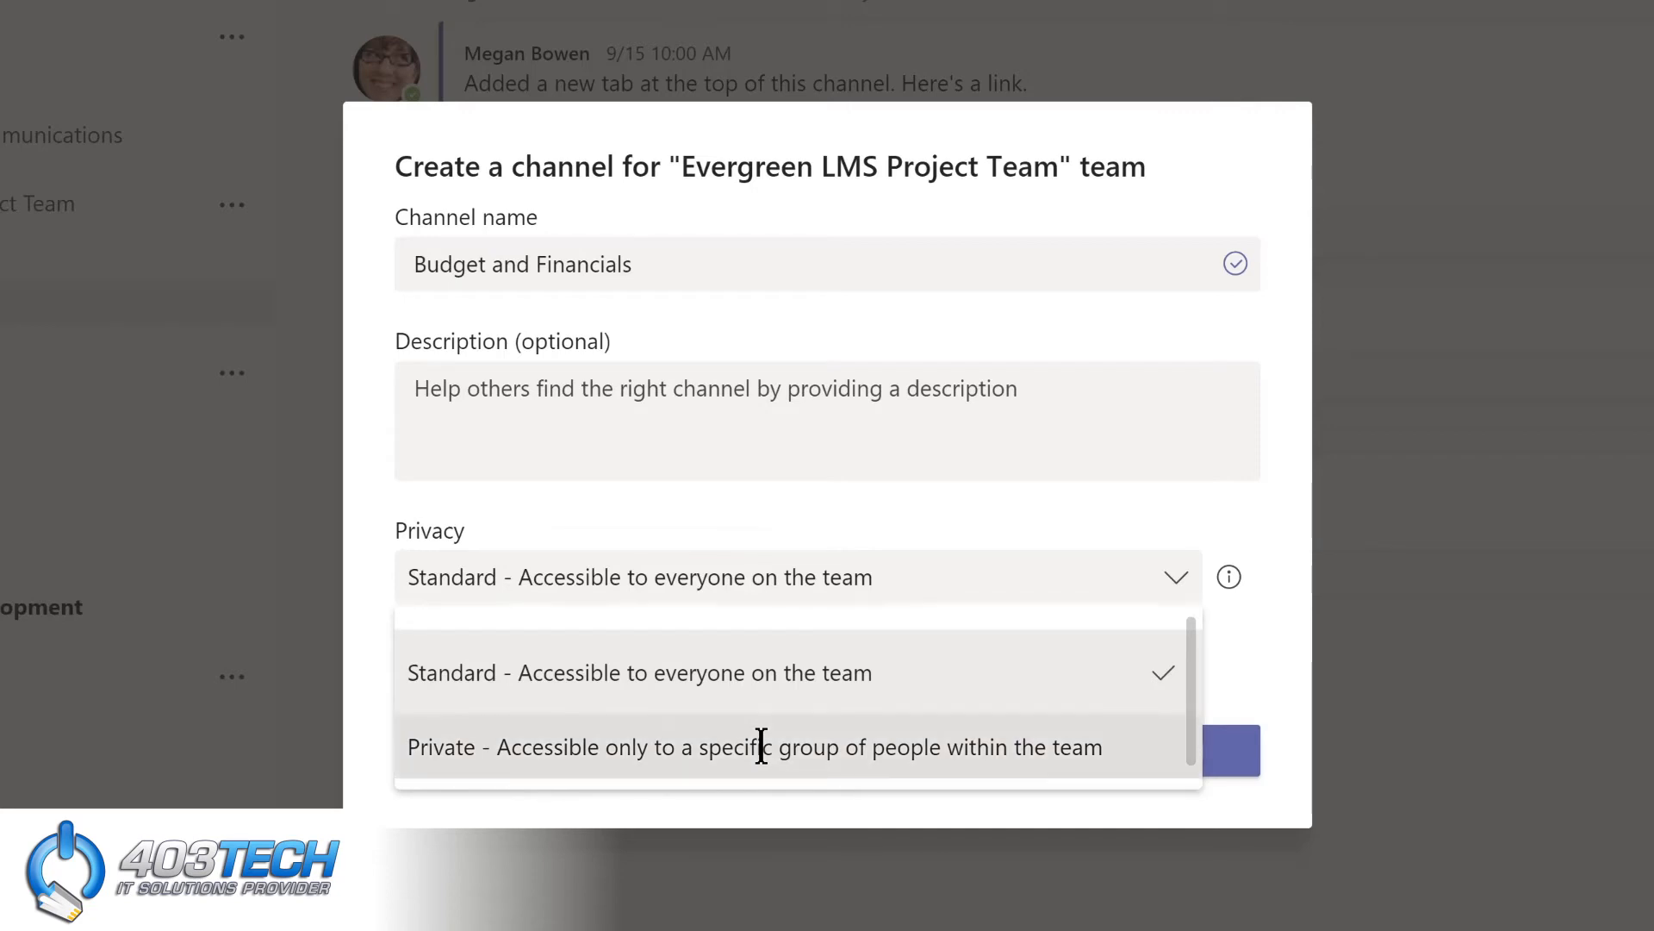
{"action": "left_click", "coordinate": [762, 746]}
{"action": "left_click", "coordinate": [1159, 765]}
Step: Add two team members, the product manager and the director, to the Budget and Financials channel
{"action": "type", "text": "lidia"}
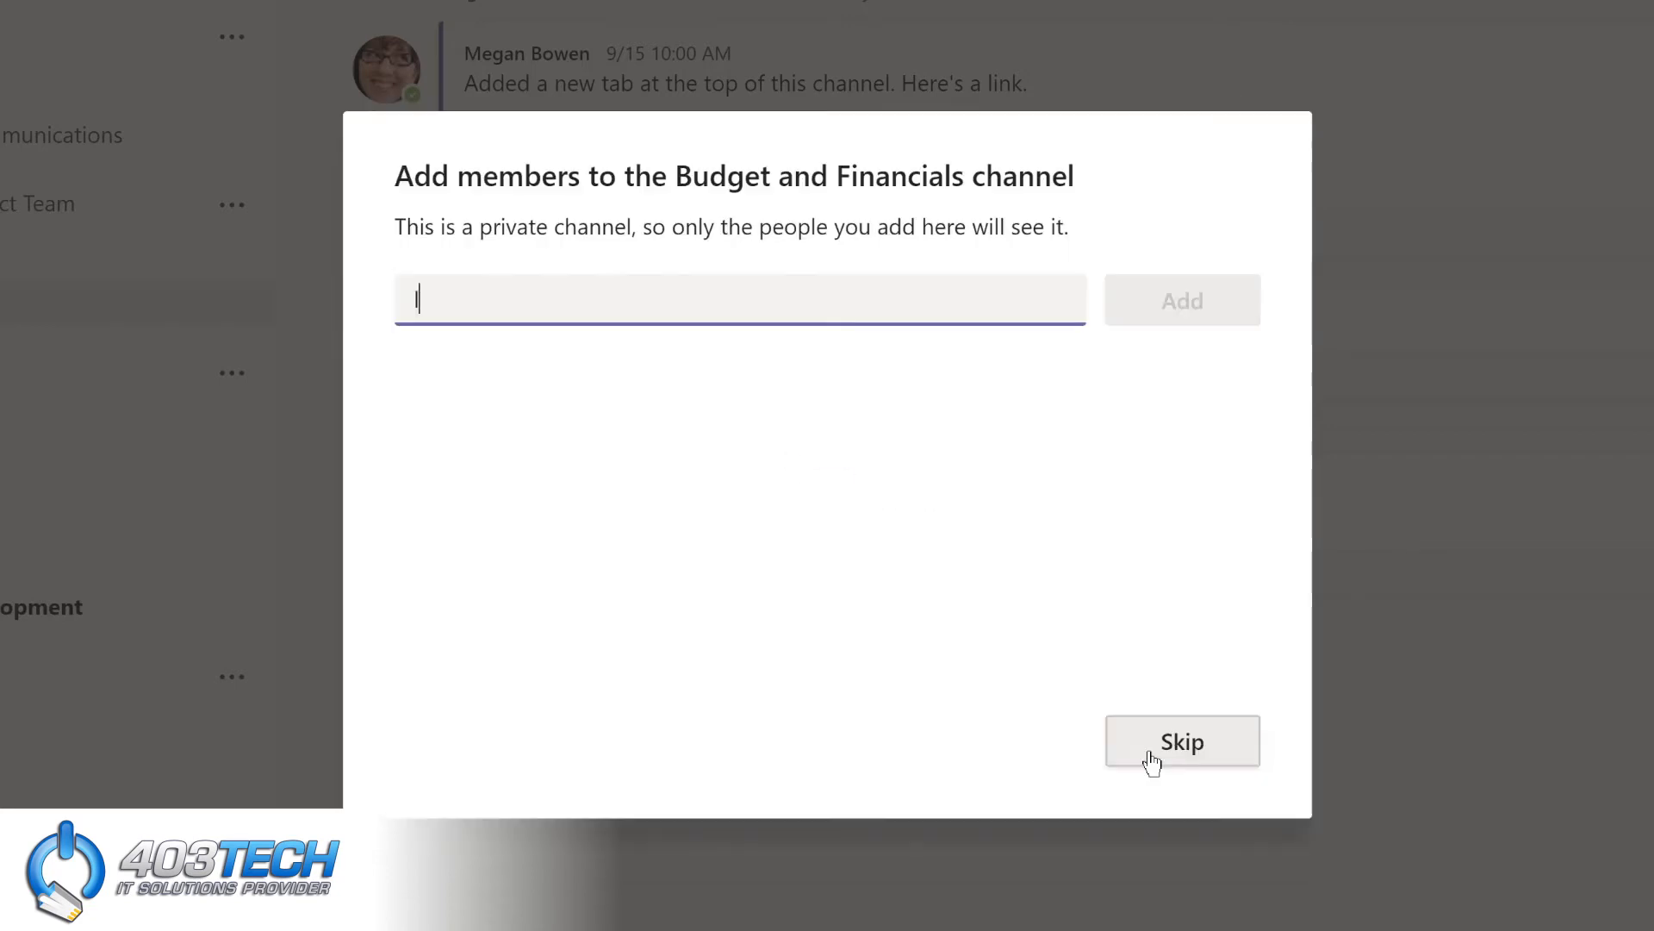
{"action": "key", "text": "Return"}
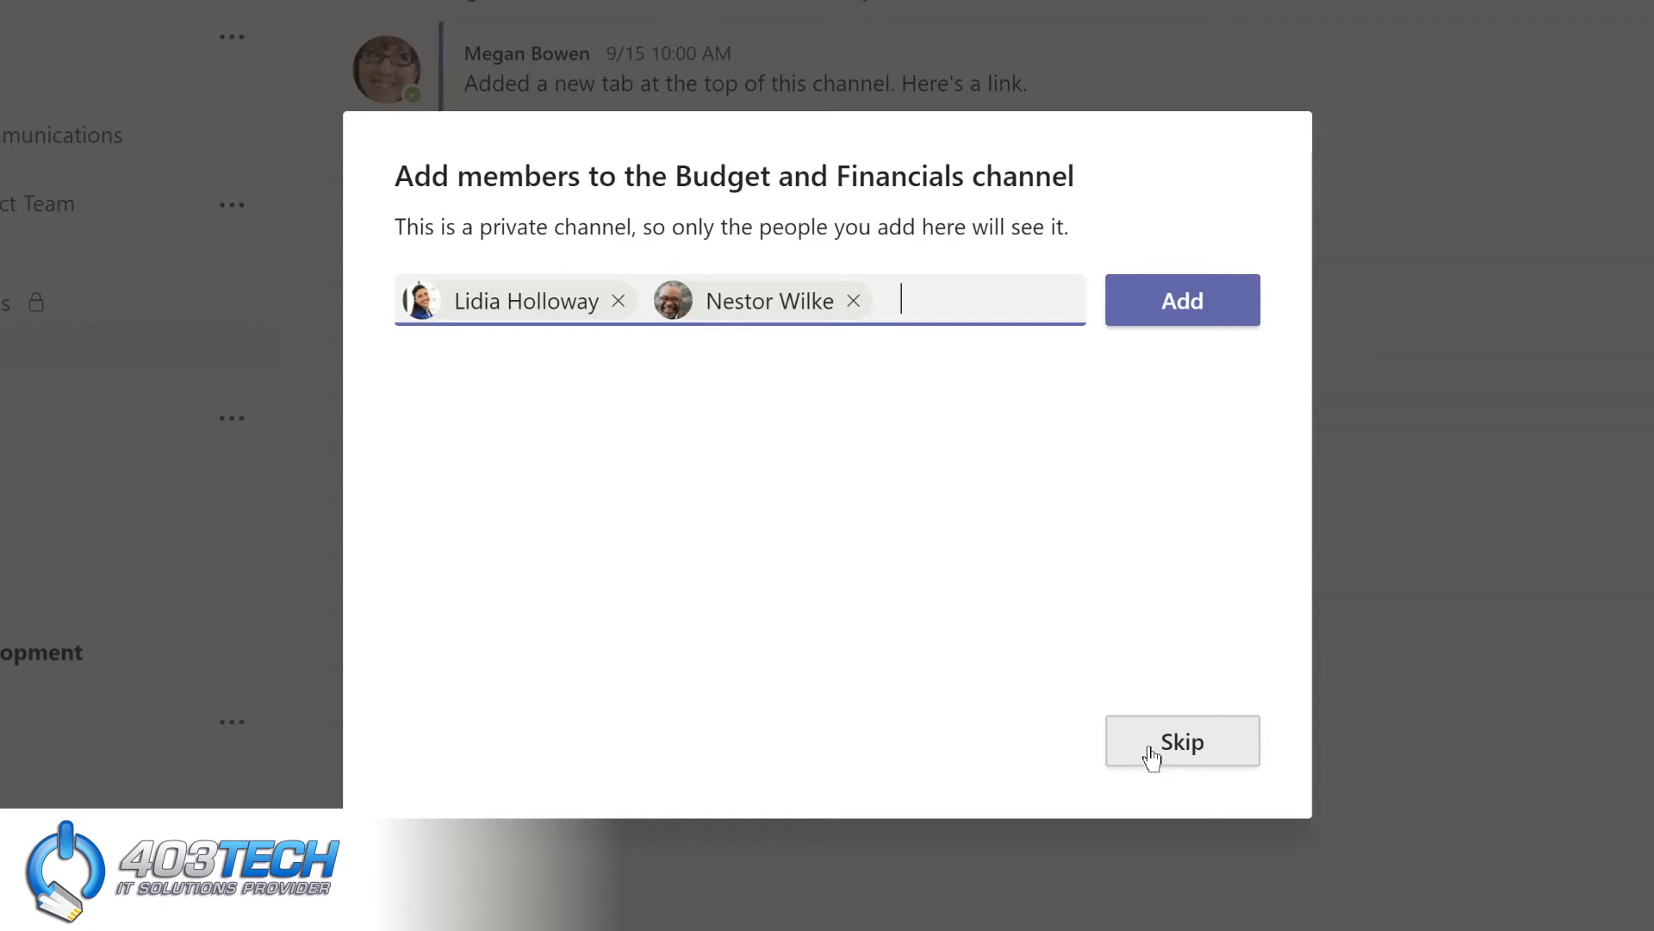
{"action": "left_click", "coordinate": [1162, 311]}
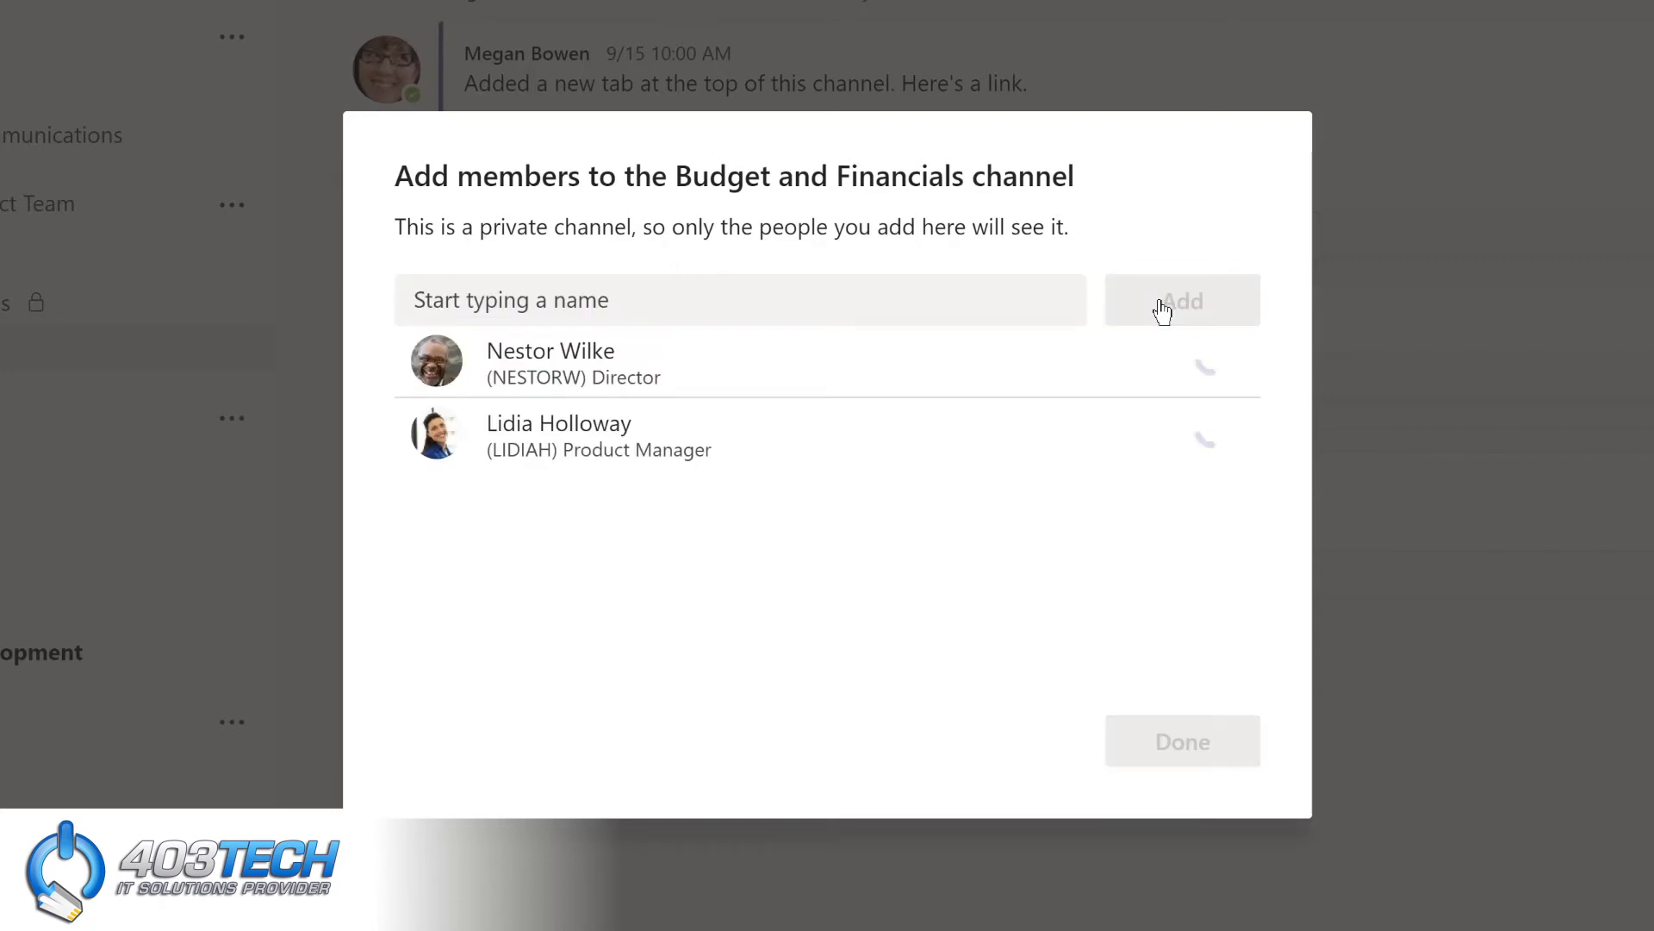
Step: Make both added members owners of the Budget and Financials channel and finish its setup
{"action": "left_click", "coordinate": [1164, 367]}
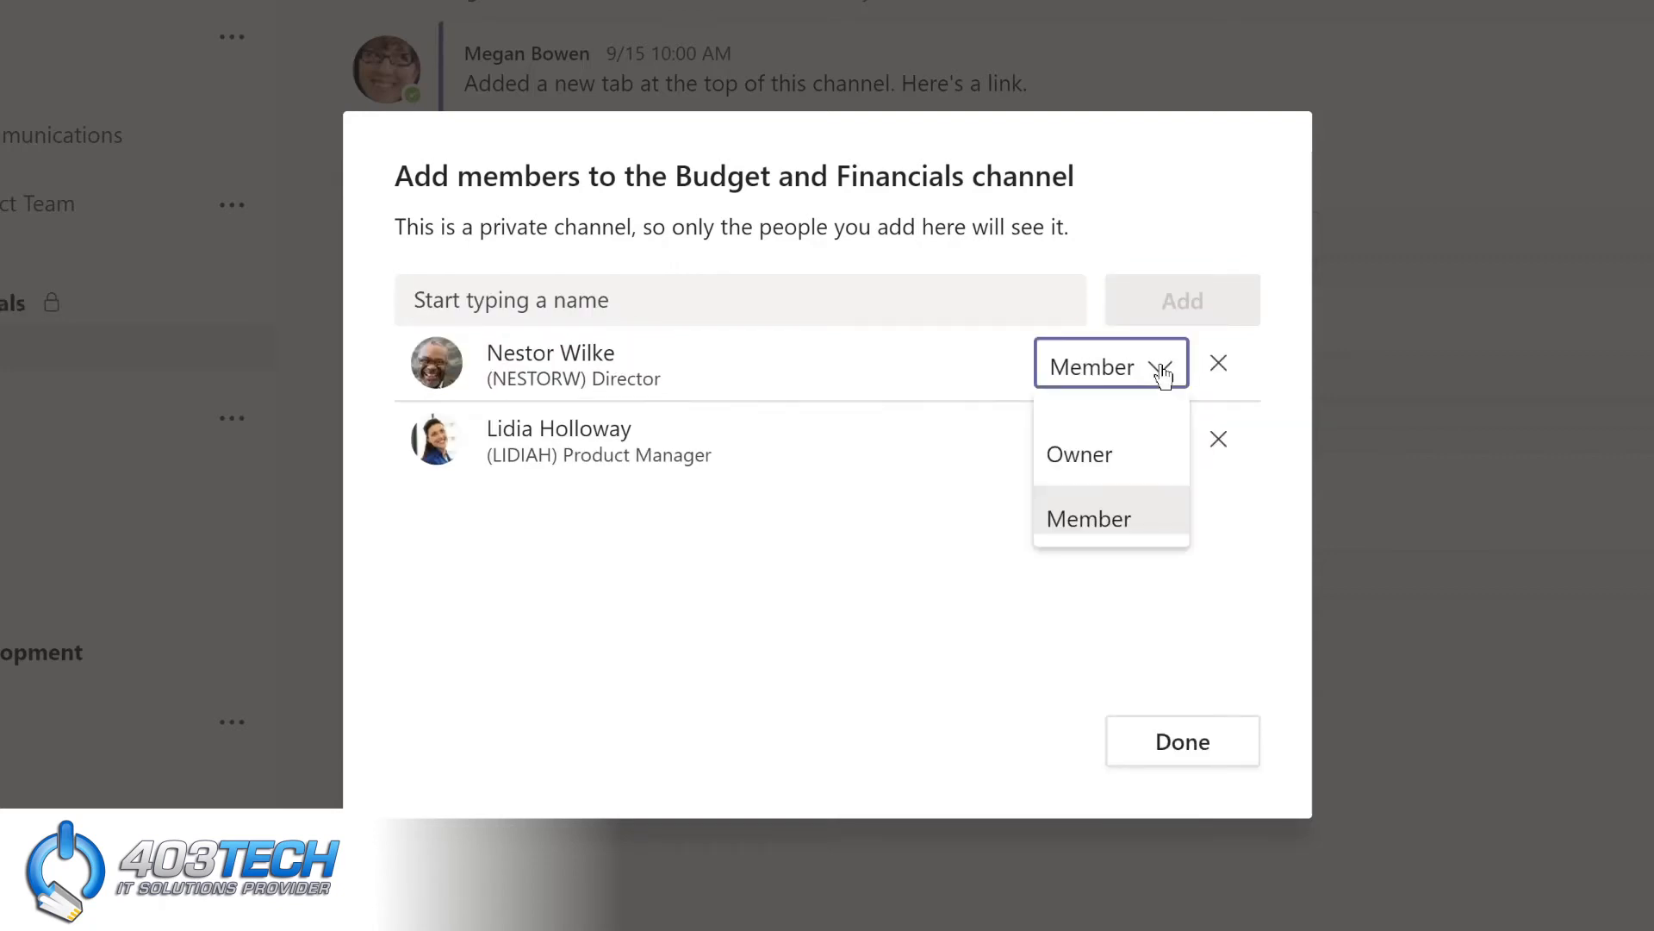
{"action": "left_click", "coordinate": [1107, 448]}
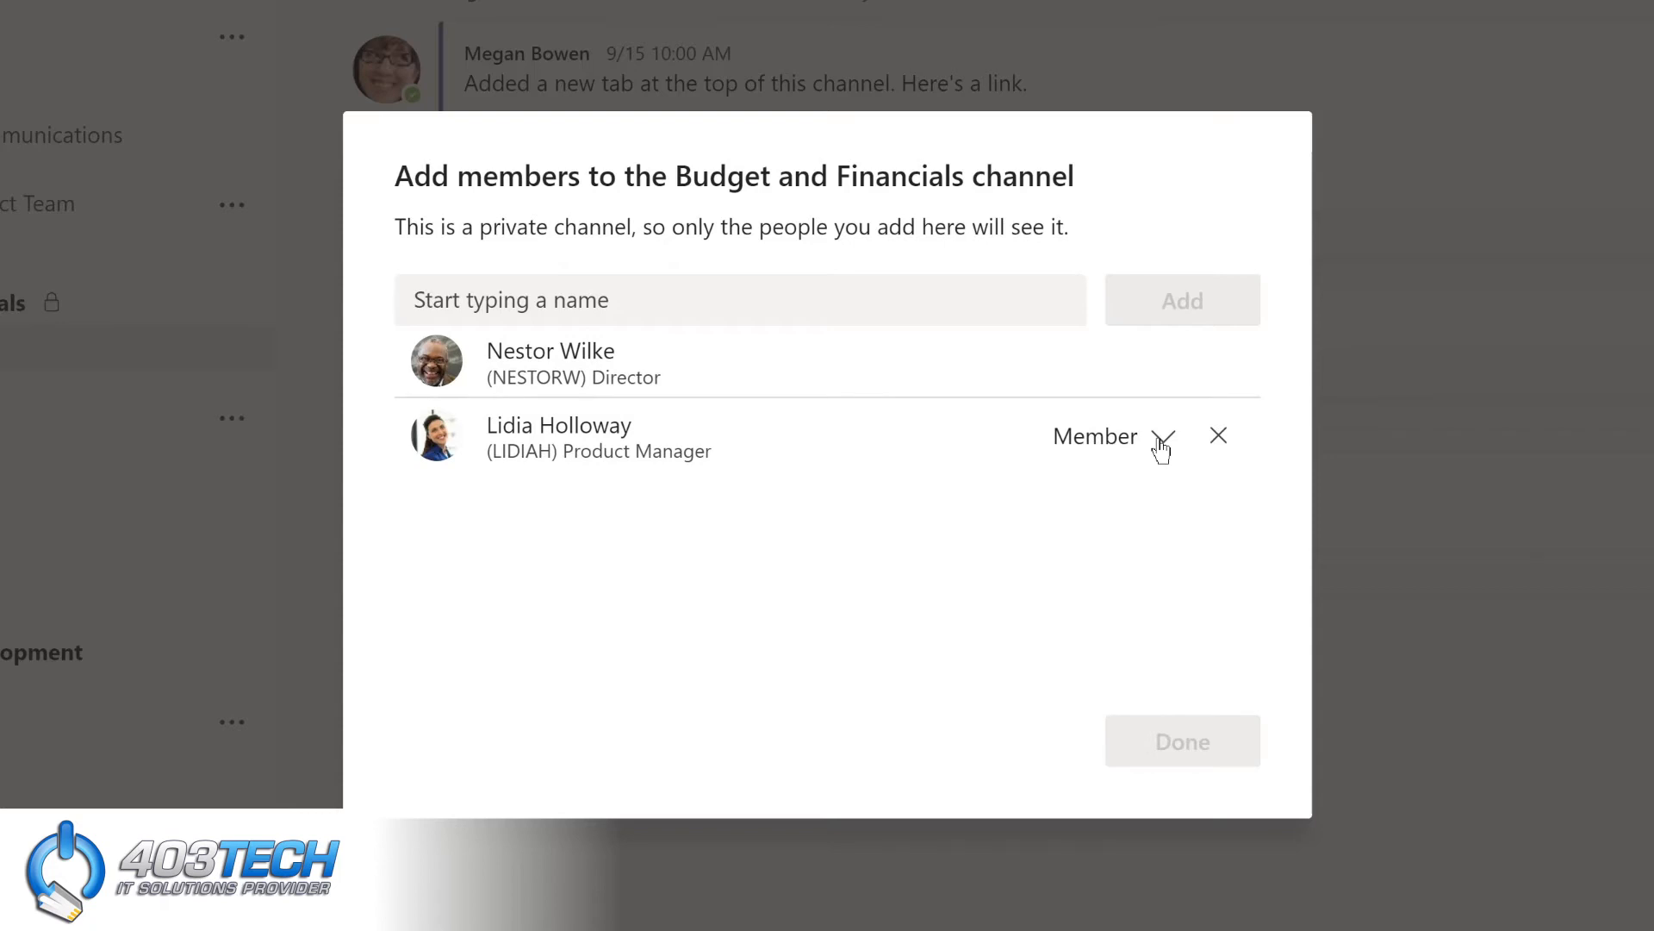
{"action": "left_click", "coordinate": [1161, 444]}
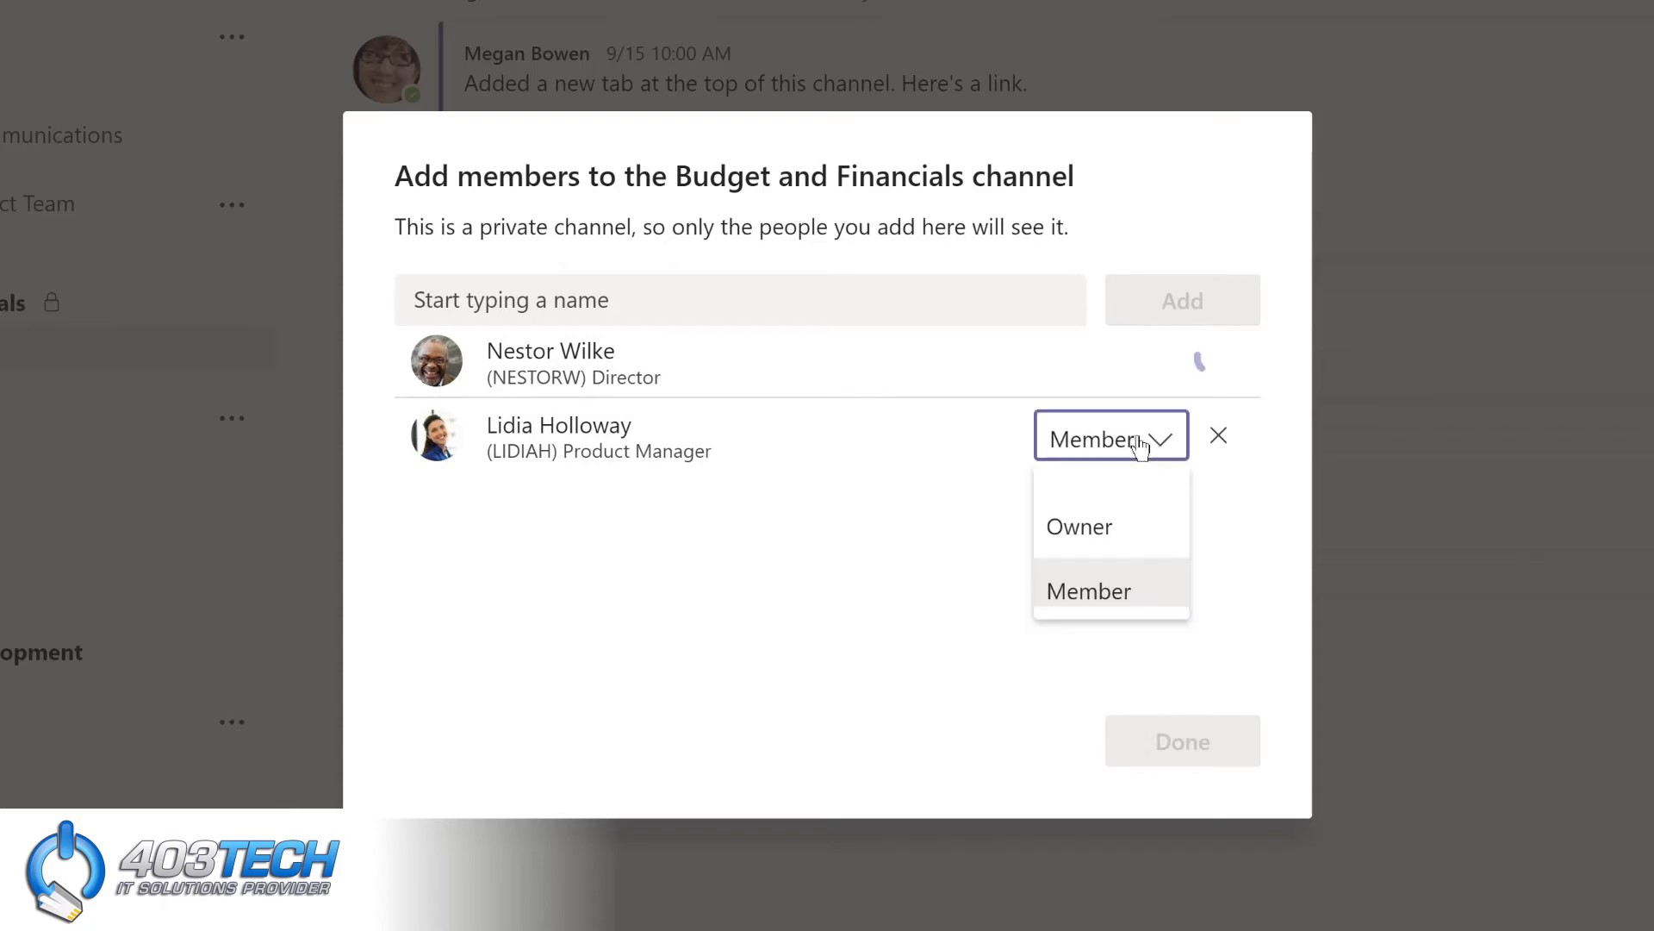
{"action": "left_click", "coordinate": [1084, 523]}
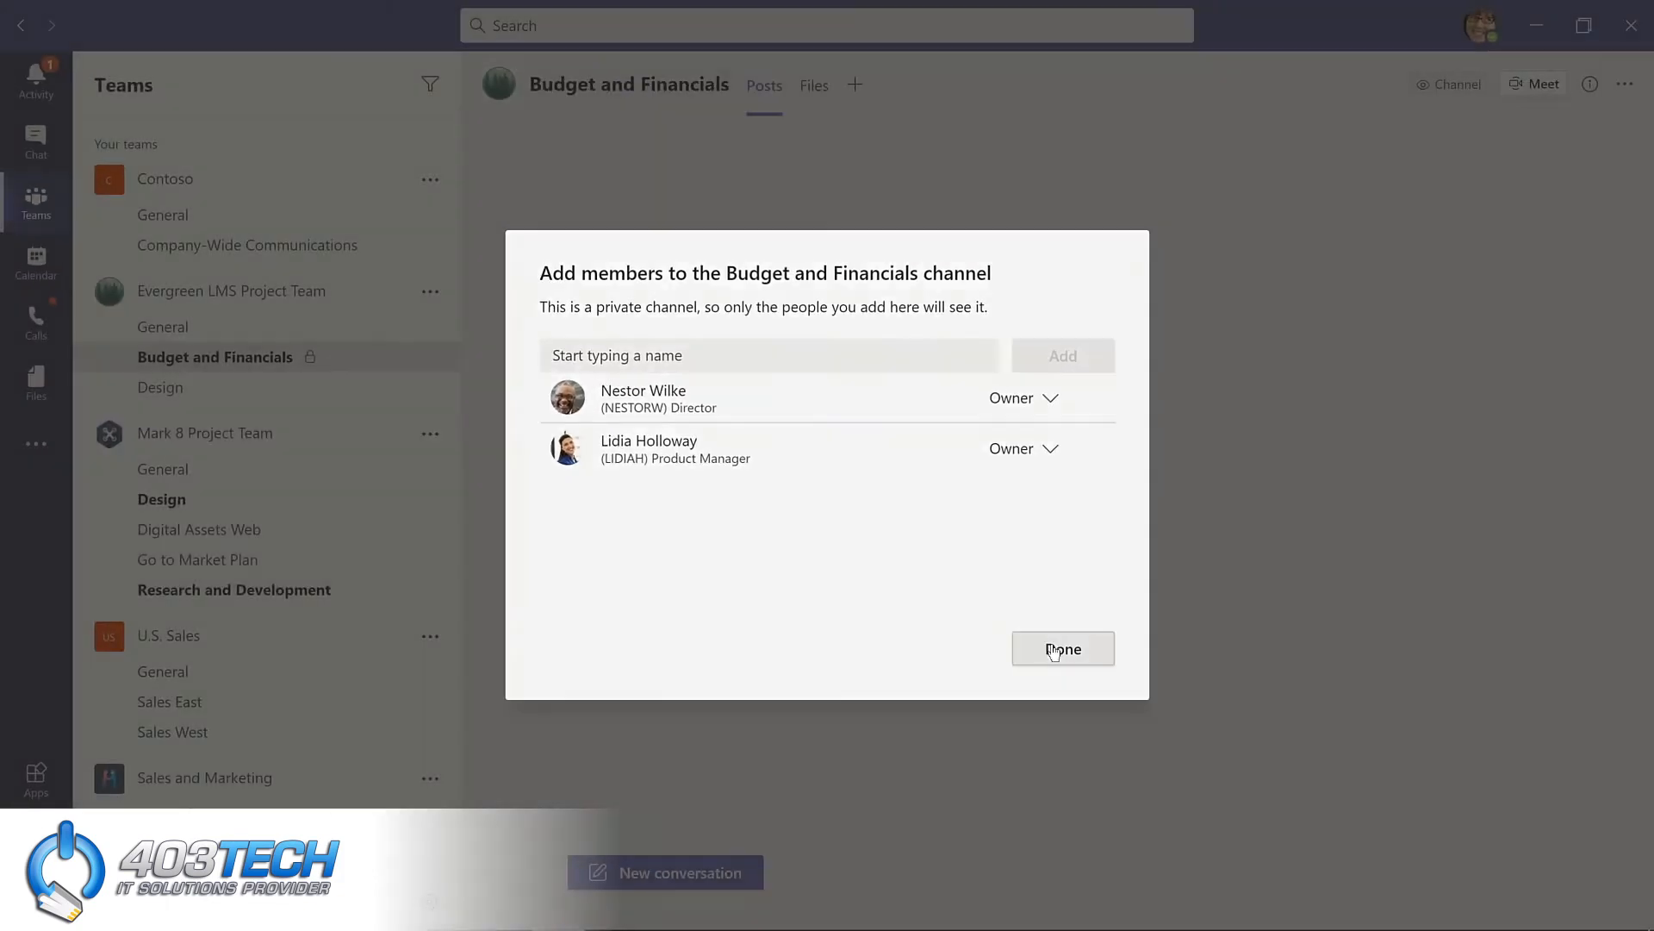
{"action": "left_click", "coordinate": [1054, 653]}
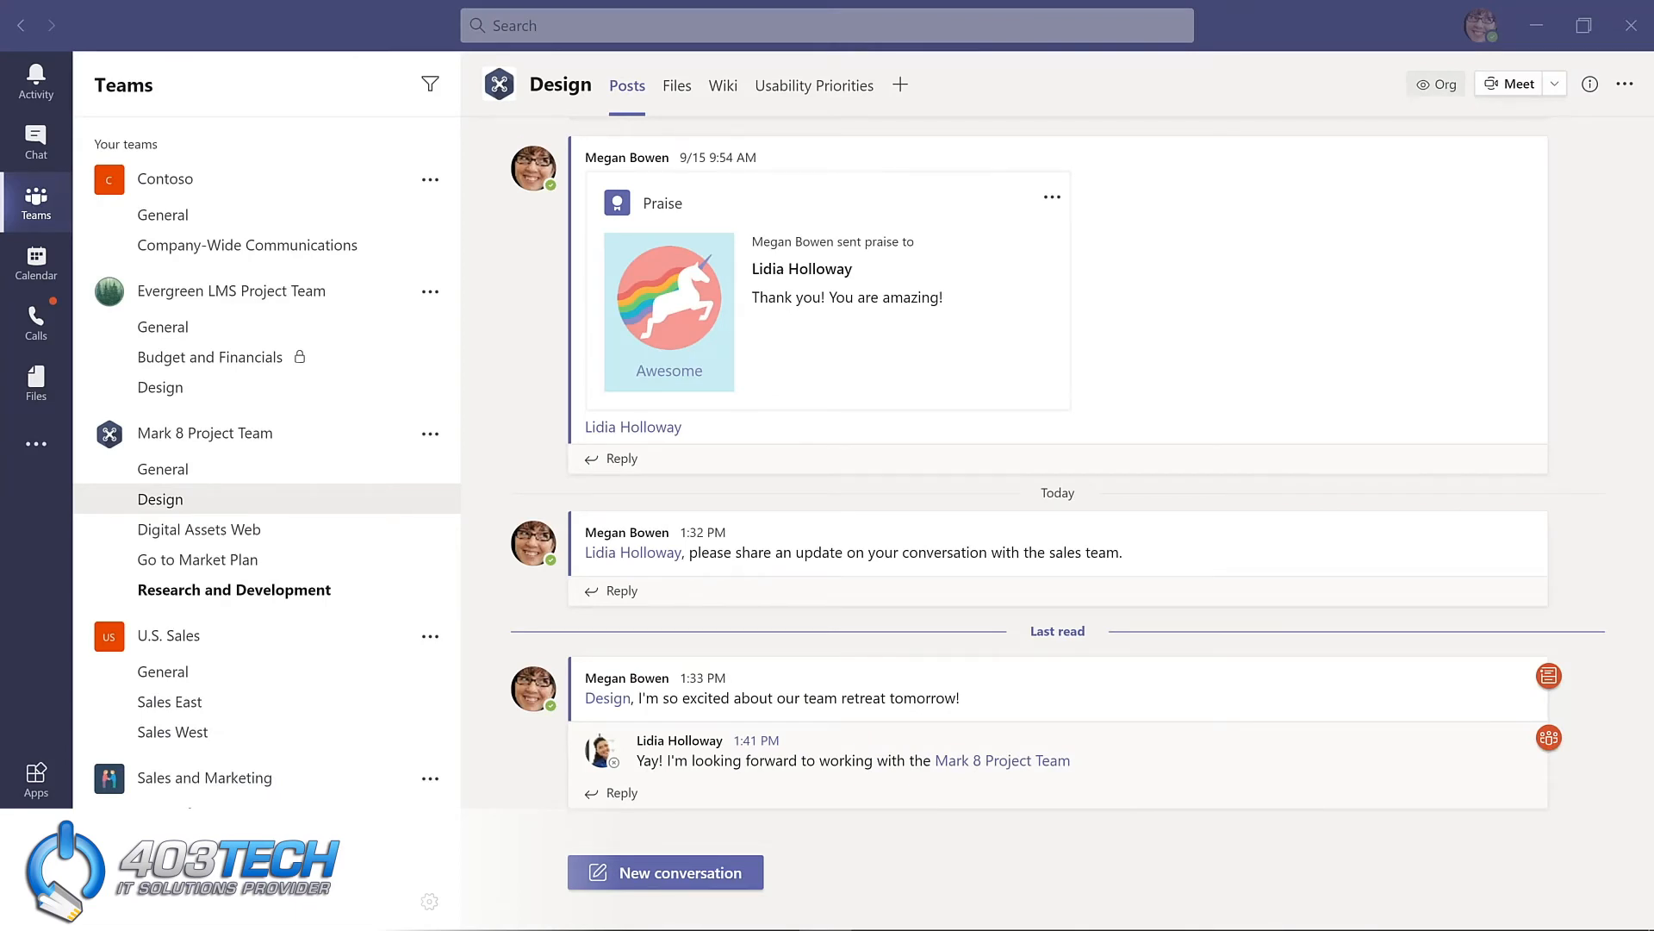
Step: Make the Contoso Marketing Principles-2021 presentation from the Design channel's files a tab in that channel
{"action": "left_click", "coordinate": [676, 87]}
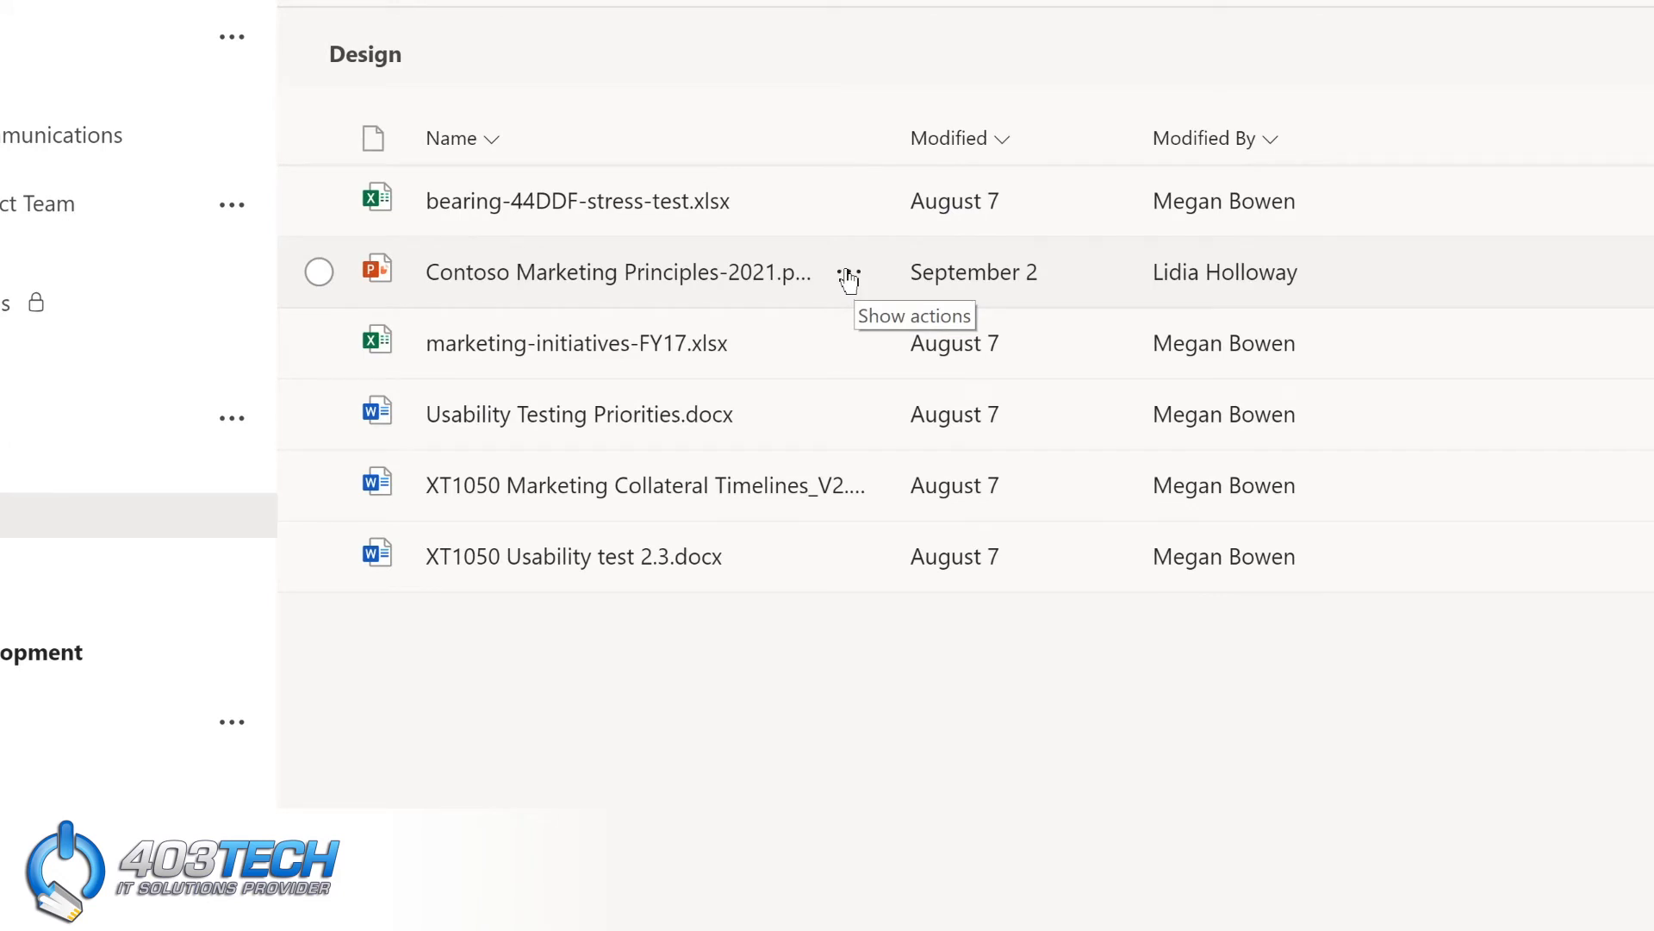
{"action": "left_click", "coordinate": [849, 274]}
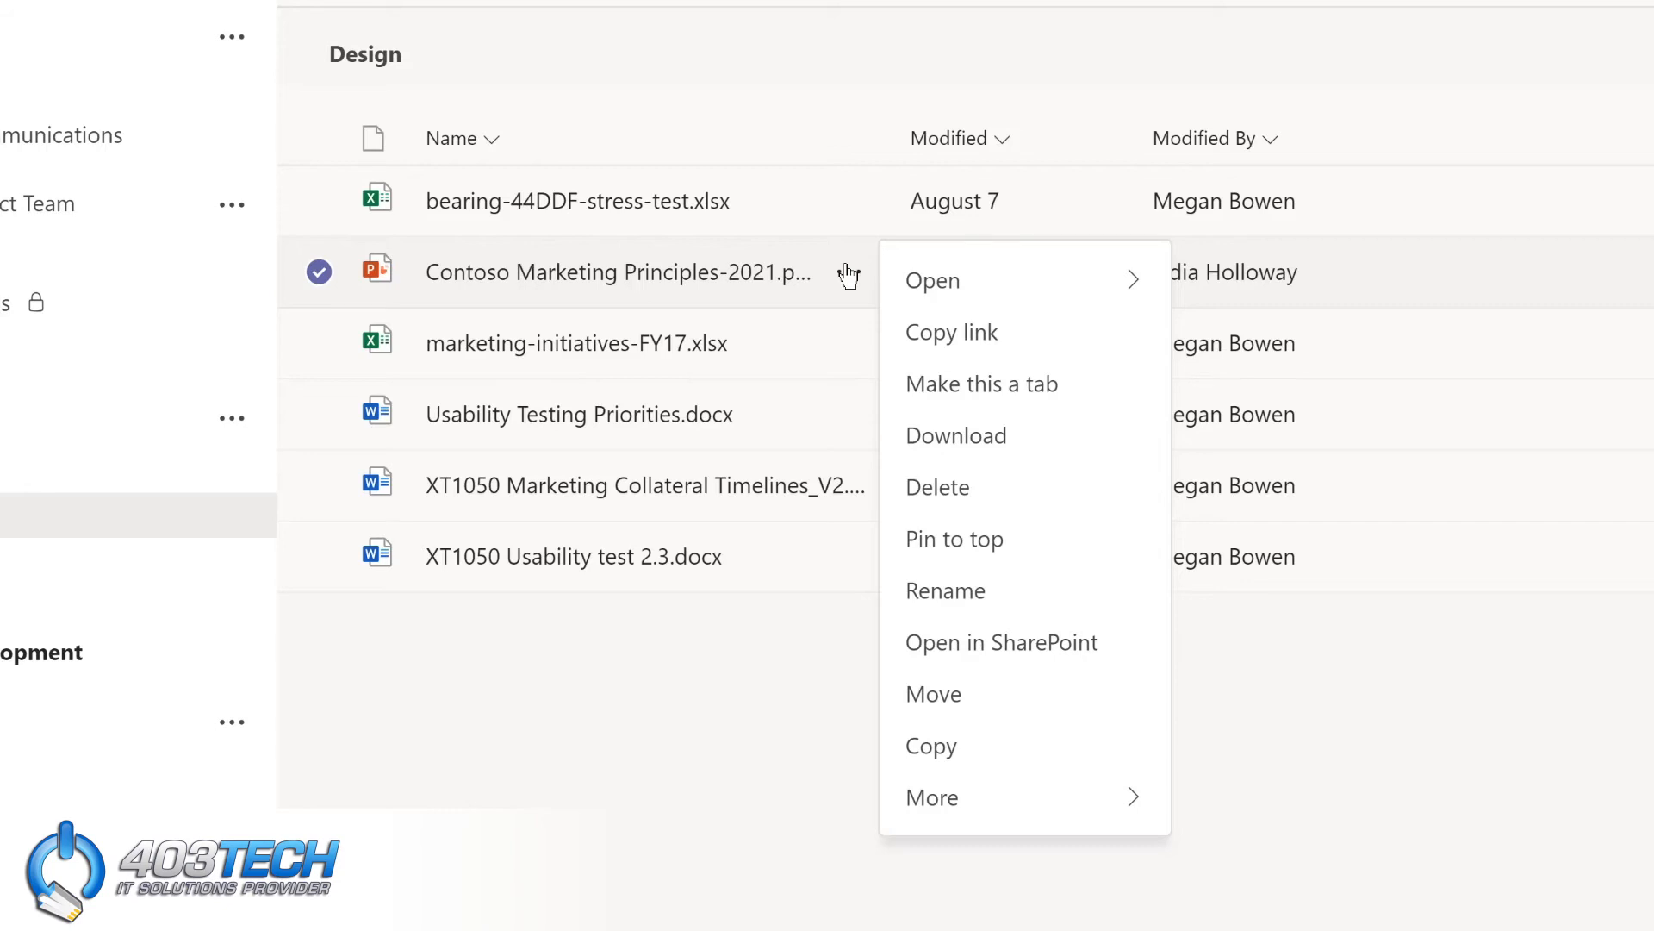
{"action": "left_click", "coordinate": [976, 387]}
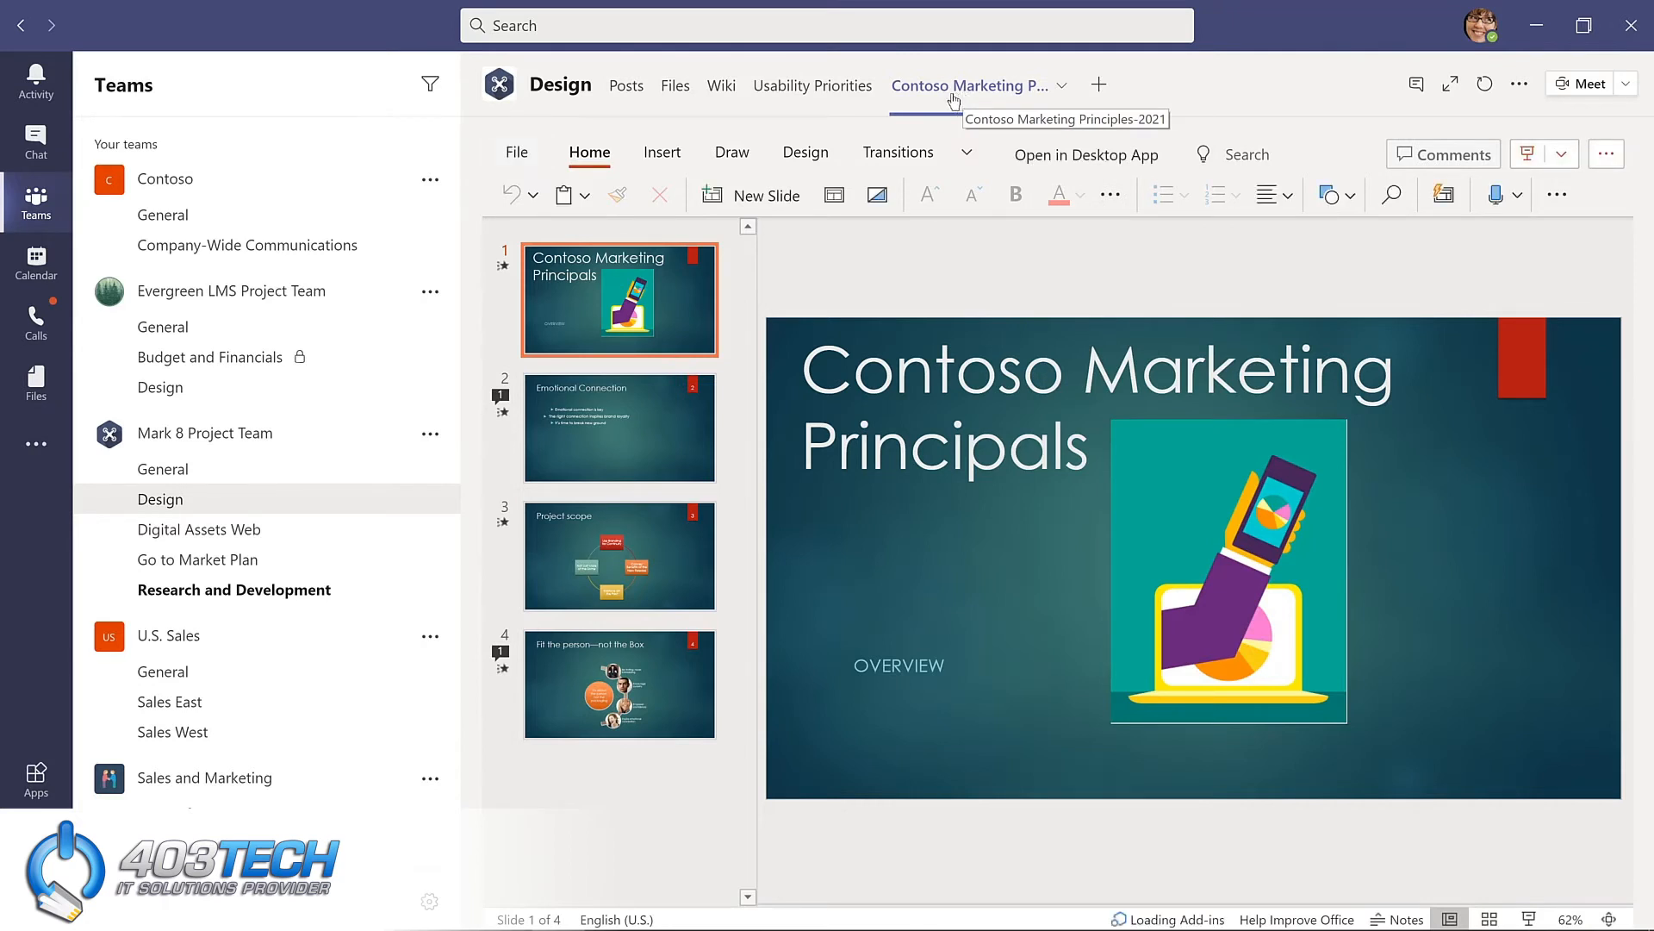
Step: View the Usability Priorities tab, and remove the Contoso Marketing Principles-2021 tab from the Design channel
{"action": "left_click", "coordinate": [785, 93]}
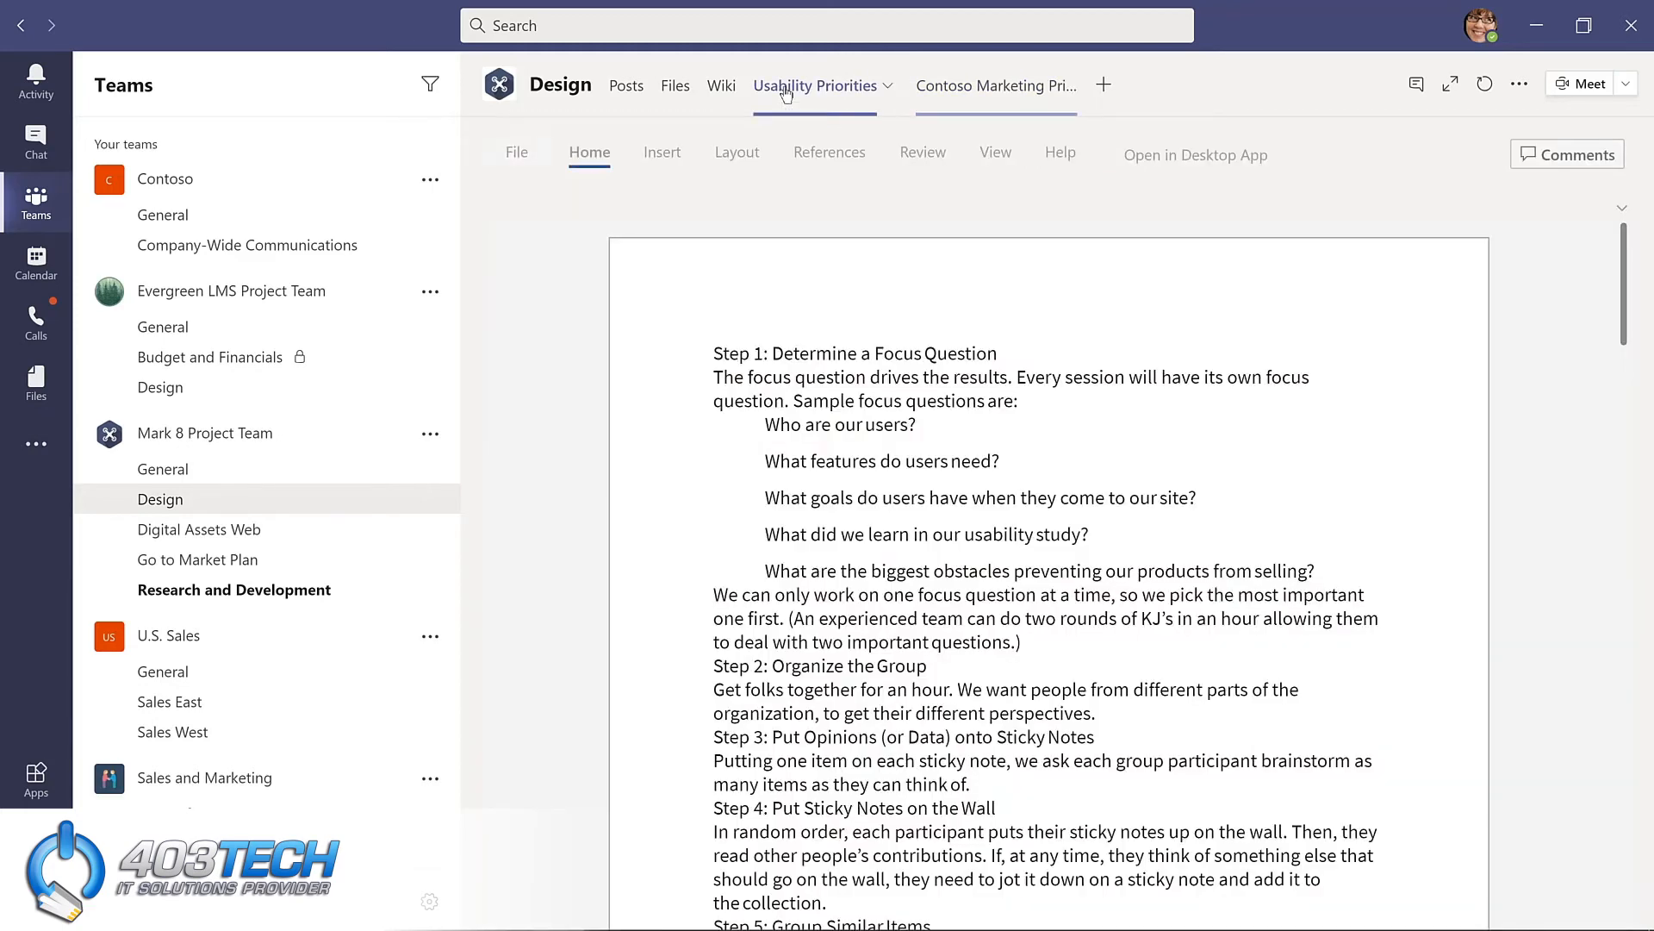
{"action": "left_click", "coordinate": [1033, 101]}
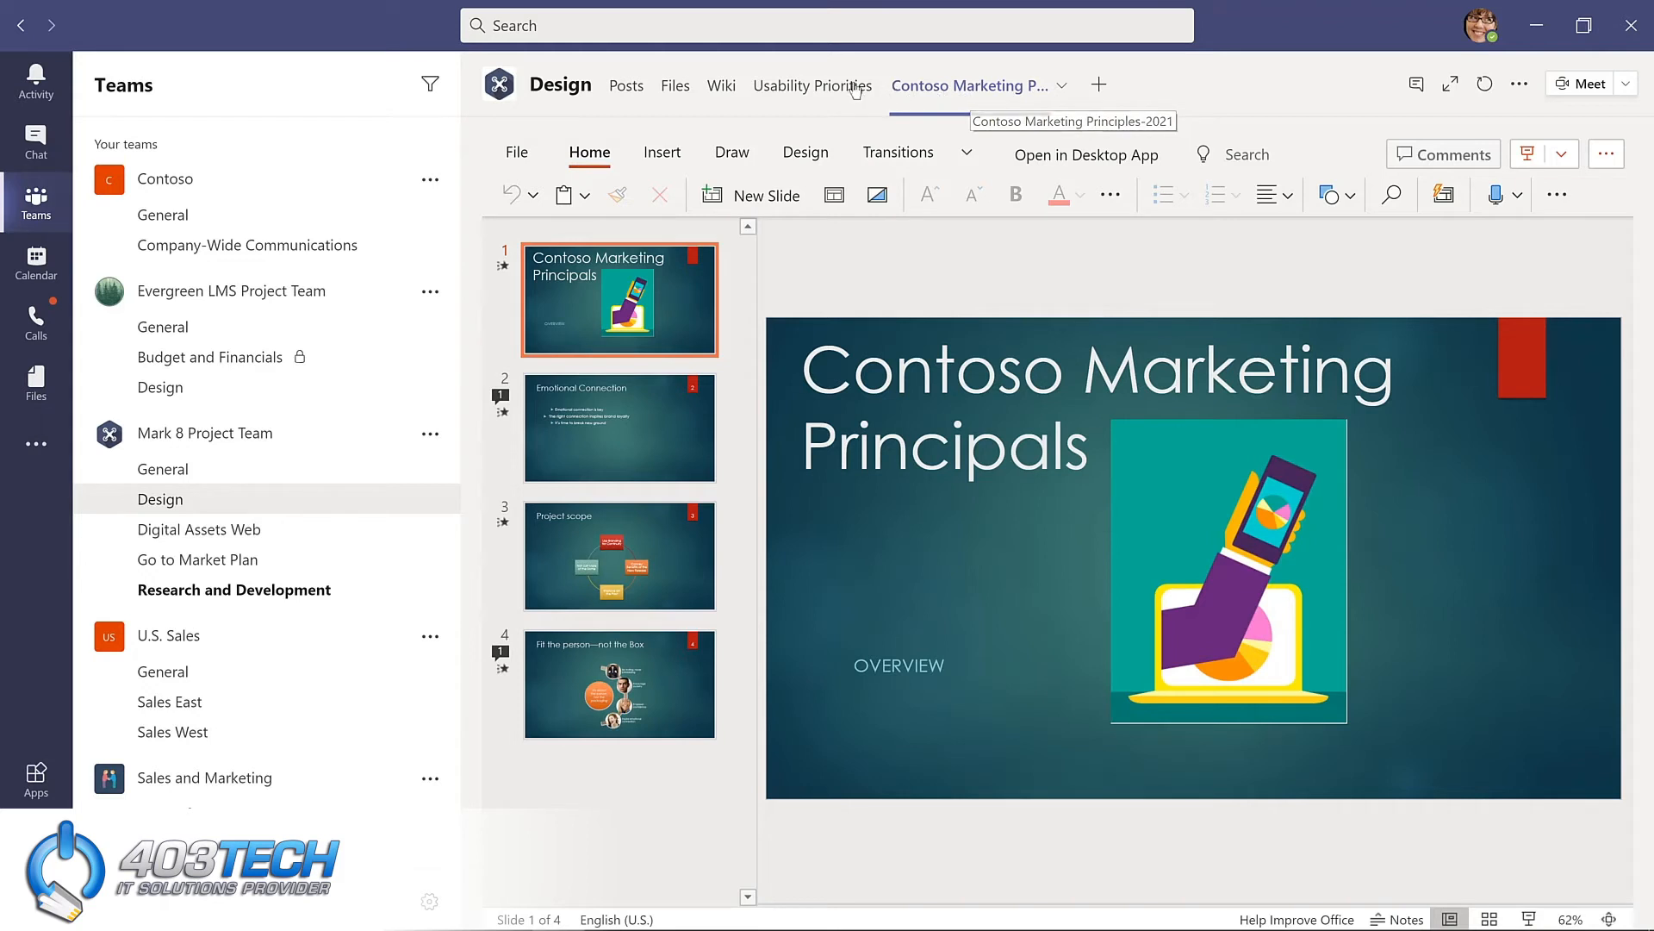
{"action": "left_click", "coordinate": [1062, 90]}
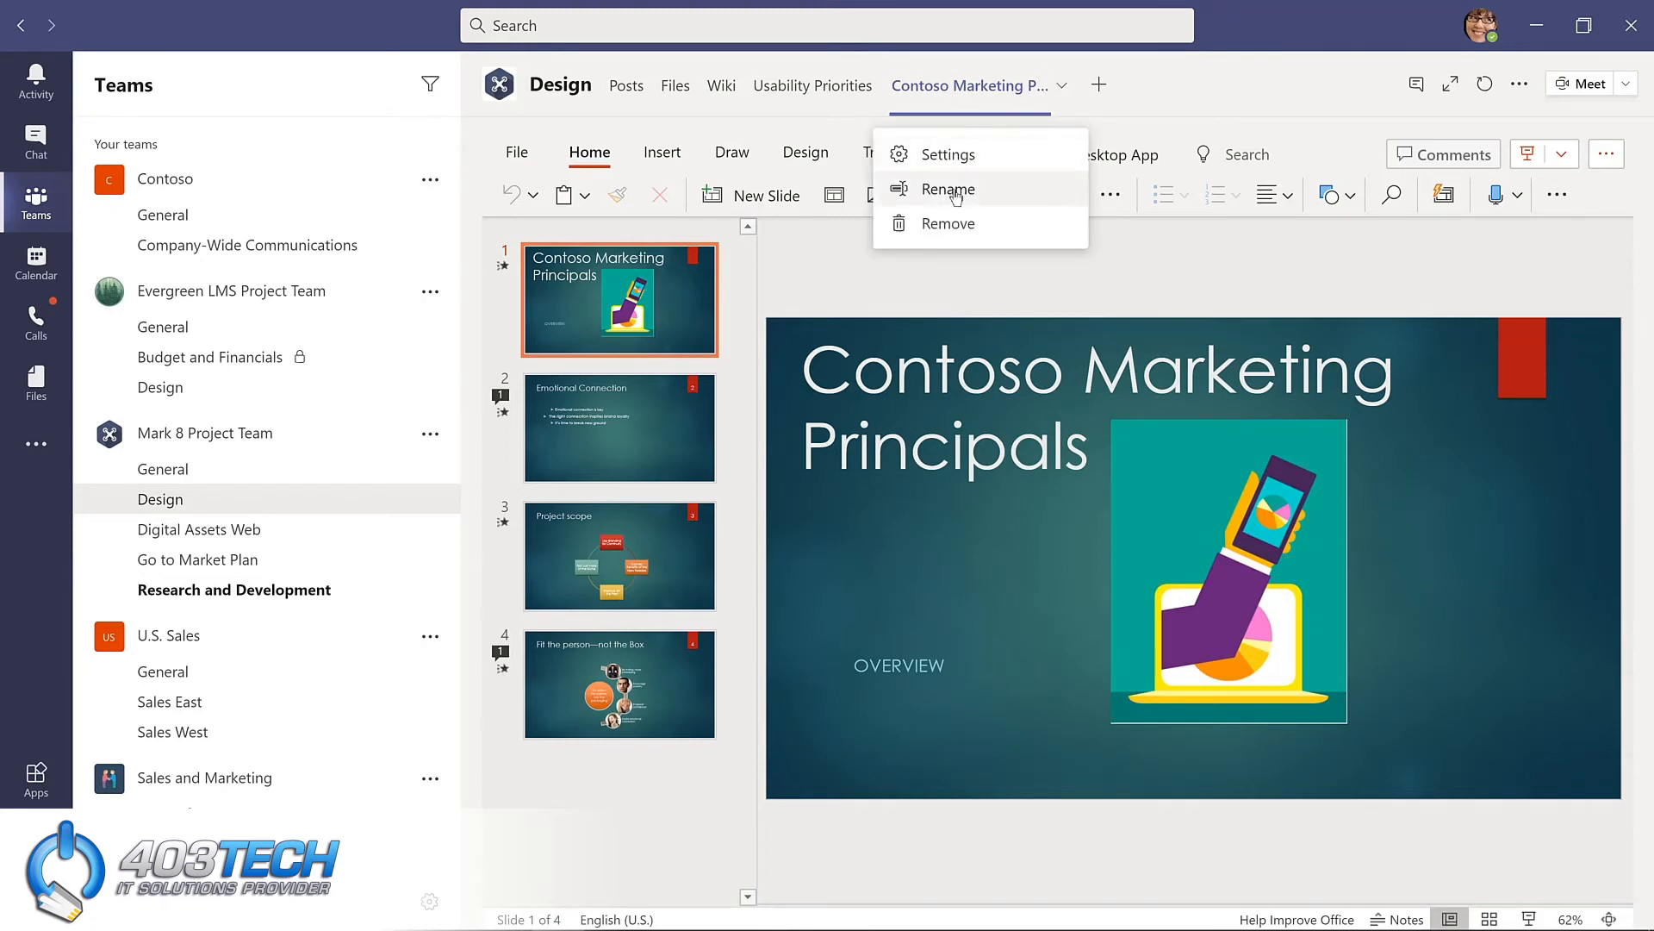
{"action": "left_click", "coordinate": [950, 224]}
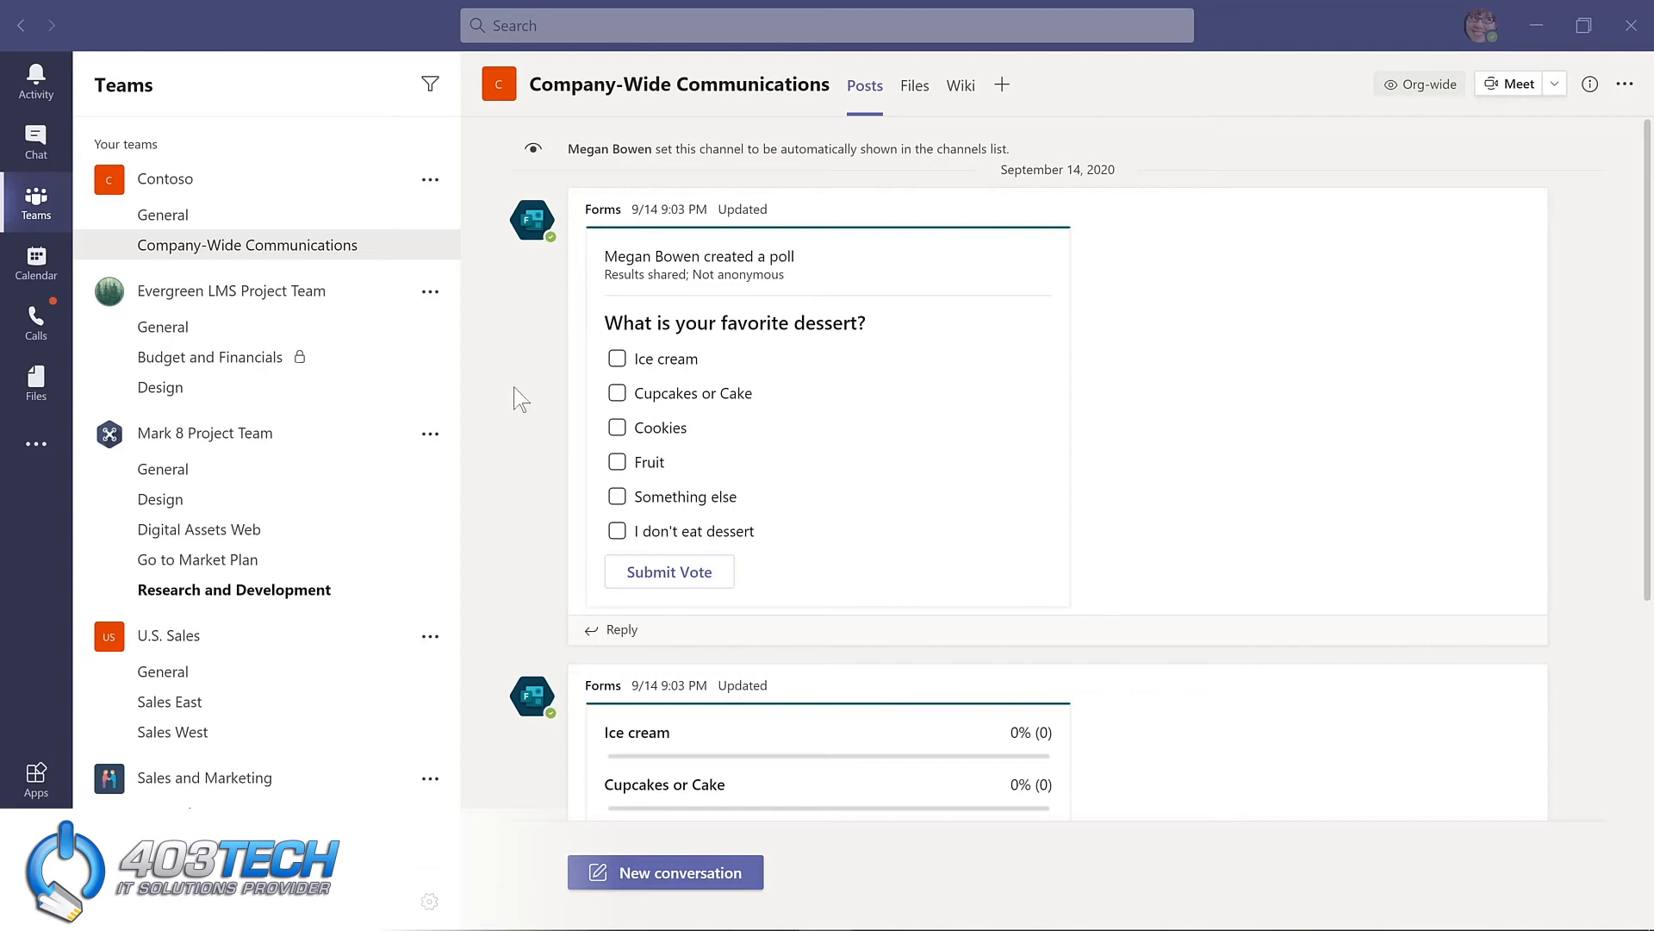
Step: In Teams on the web, submit a vote for Ice cream, Cupcakes or Cake, and Cookies in the favorite dessert poll
{"action": "scroll", "coordinate": [512, 394], "scroll_direction": "down", "scroll_amount": 3}
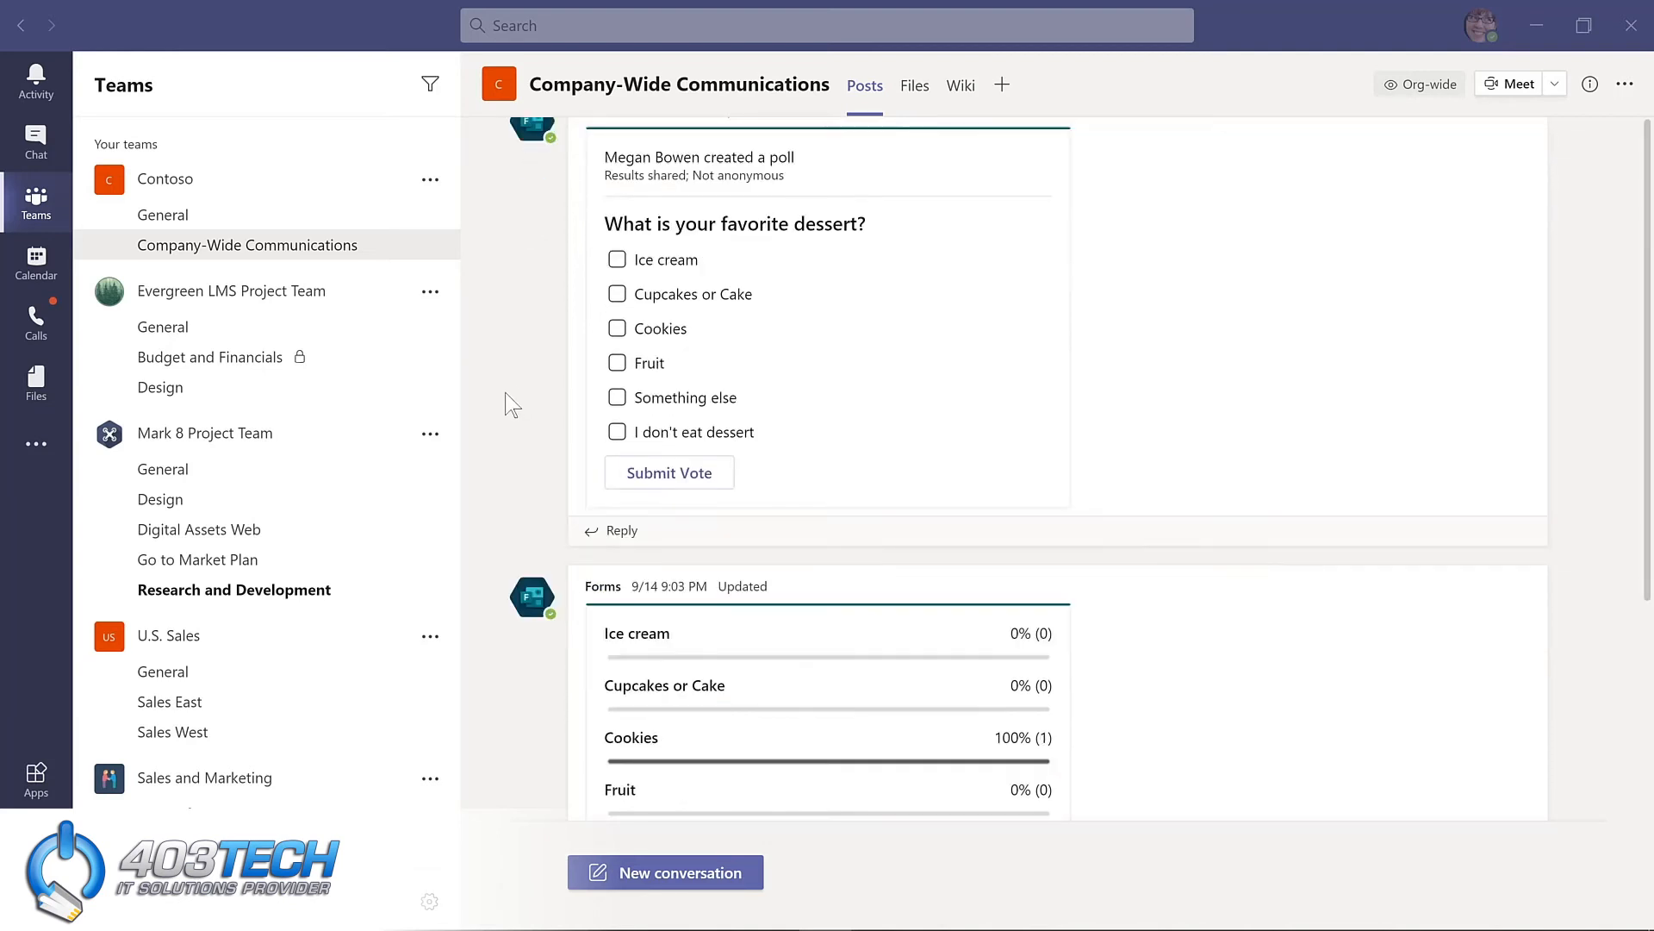
{"action": "scroll", "coordinate": [511, 405], "scroll_direction": "down", "scroll_amount": 2}
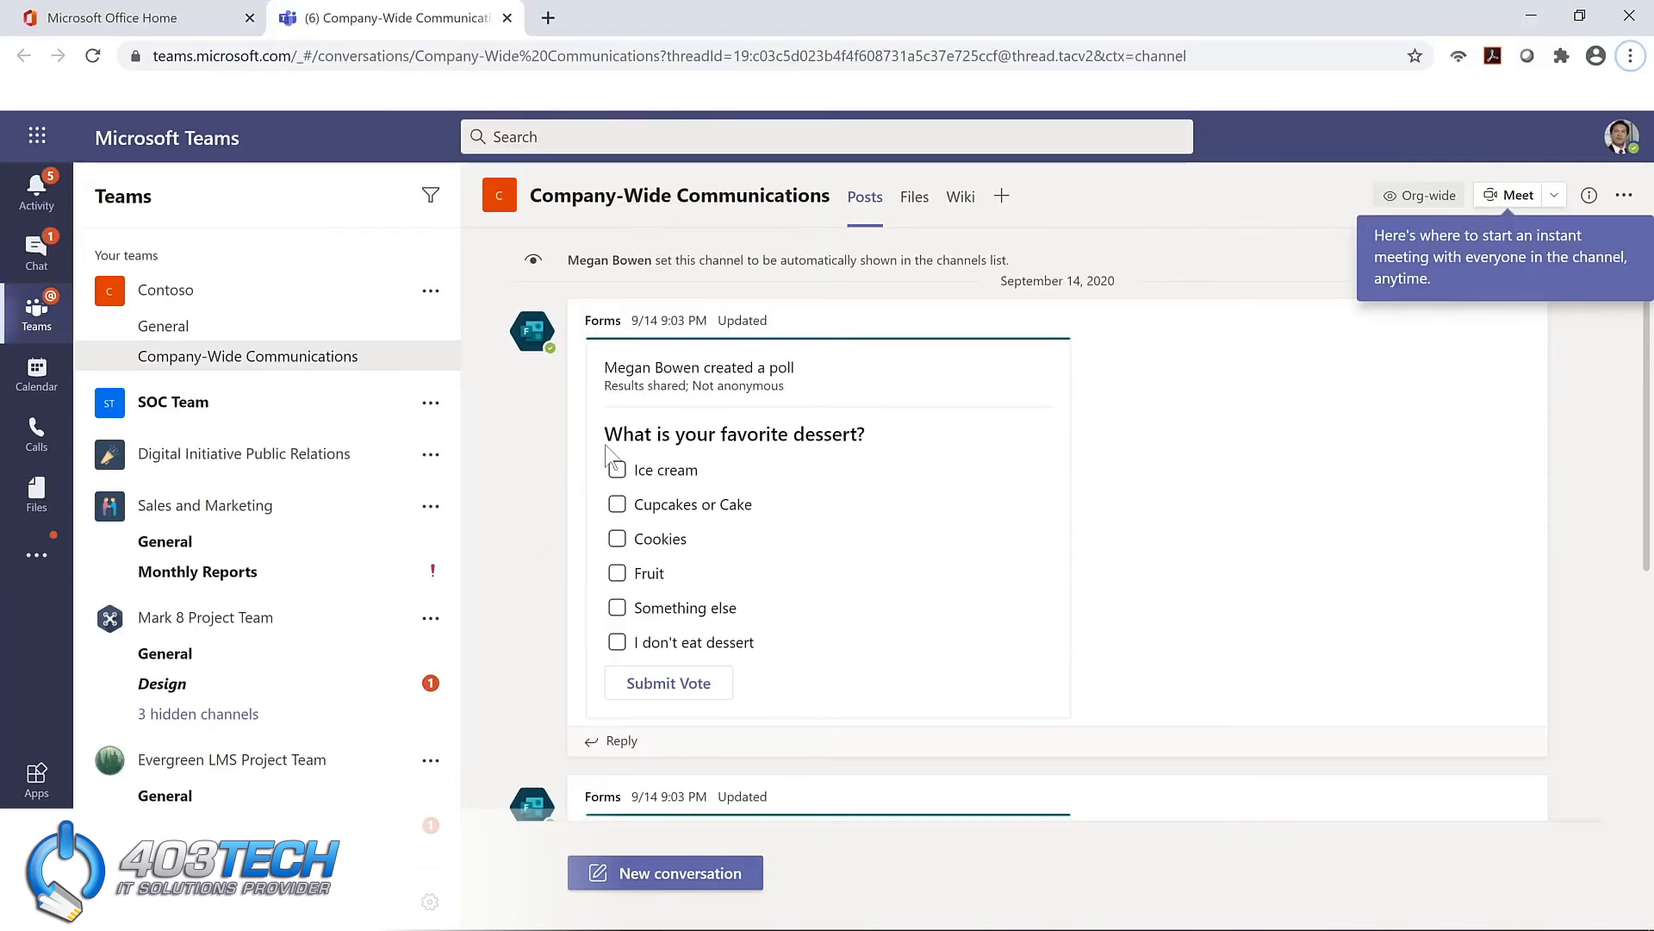
{"action": "left_click", "coordinate": [620, 506]}
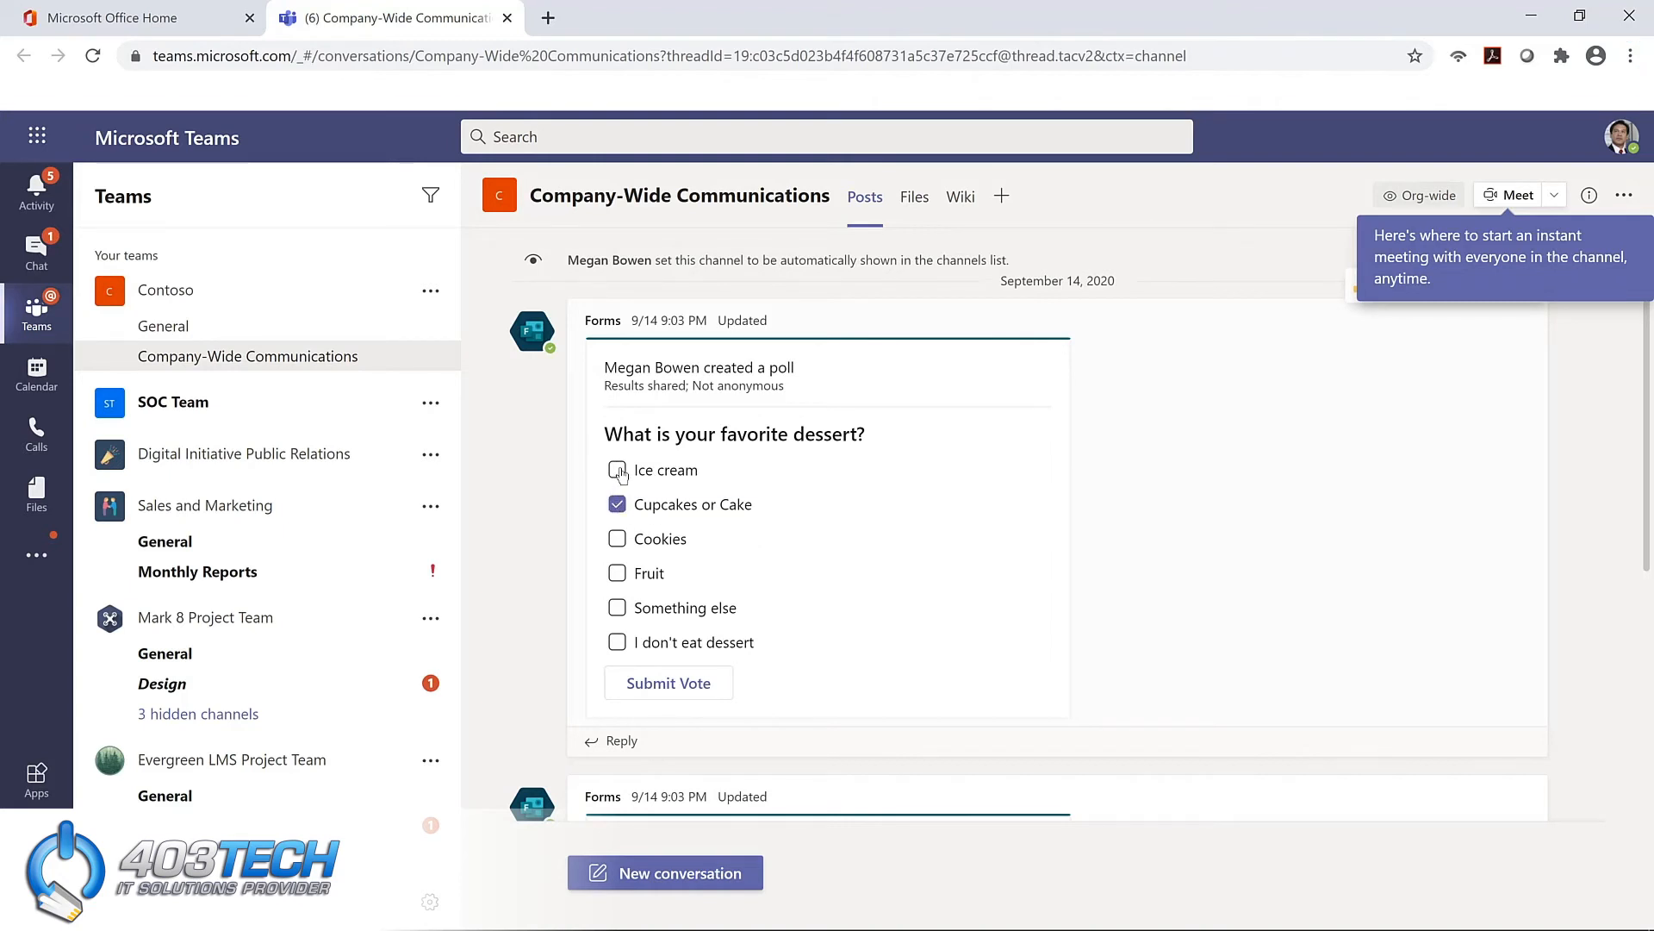
{"action": "left_click", "coordinate": [619, 472]}
{"action": "left_click", "coordinate": [619, 539]}
{"action": "left_click", "coordinate": [672, 685]}
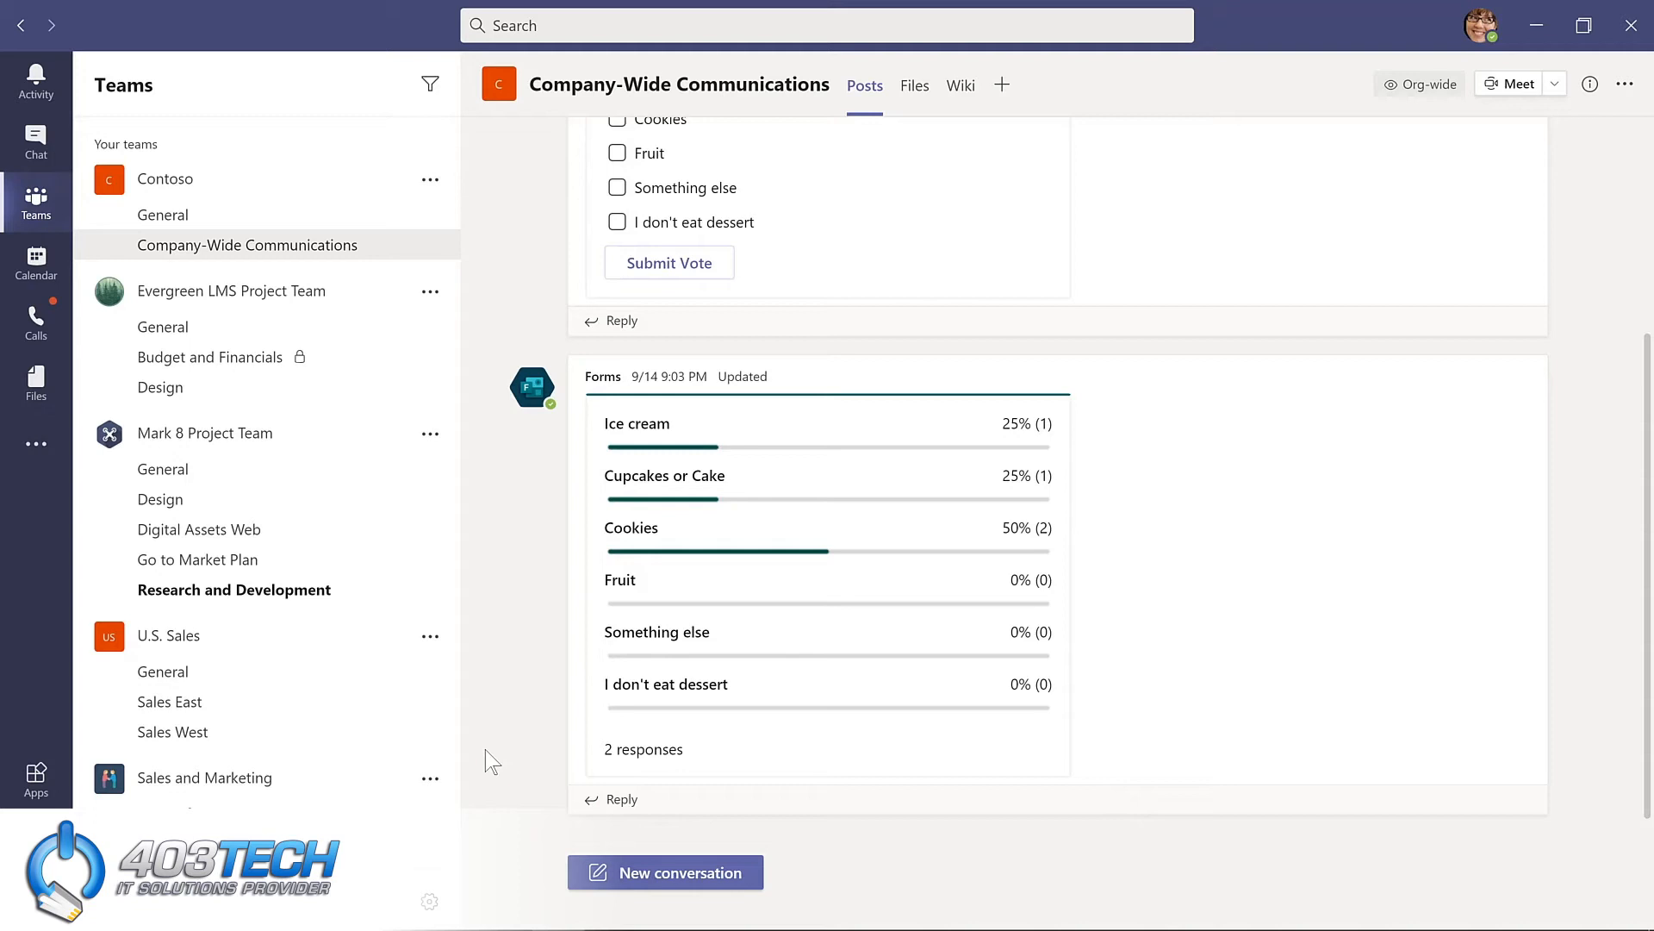
Step: Start a new Forms poll in the Company-Wide Communications channel with the question "How much do you like Microsoft Teams?"
{"action": "left_click", "coordinate": [674, 873]}
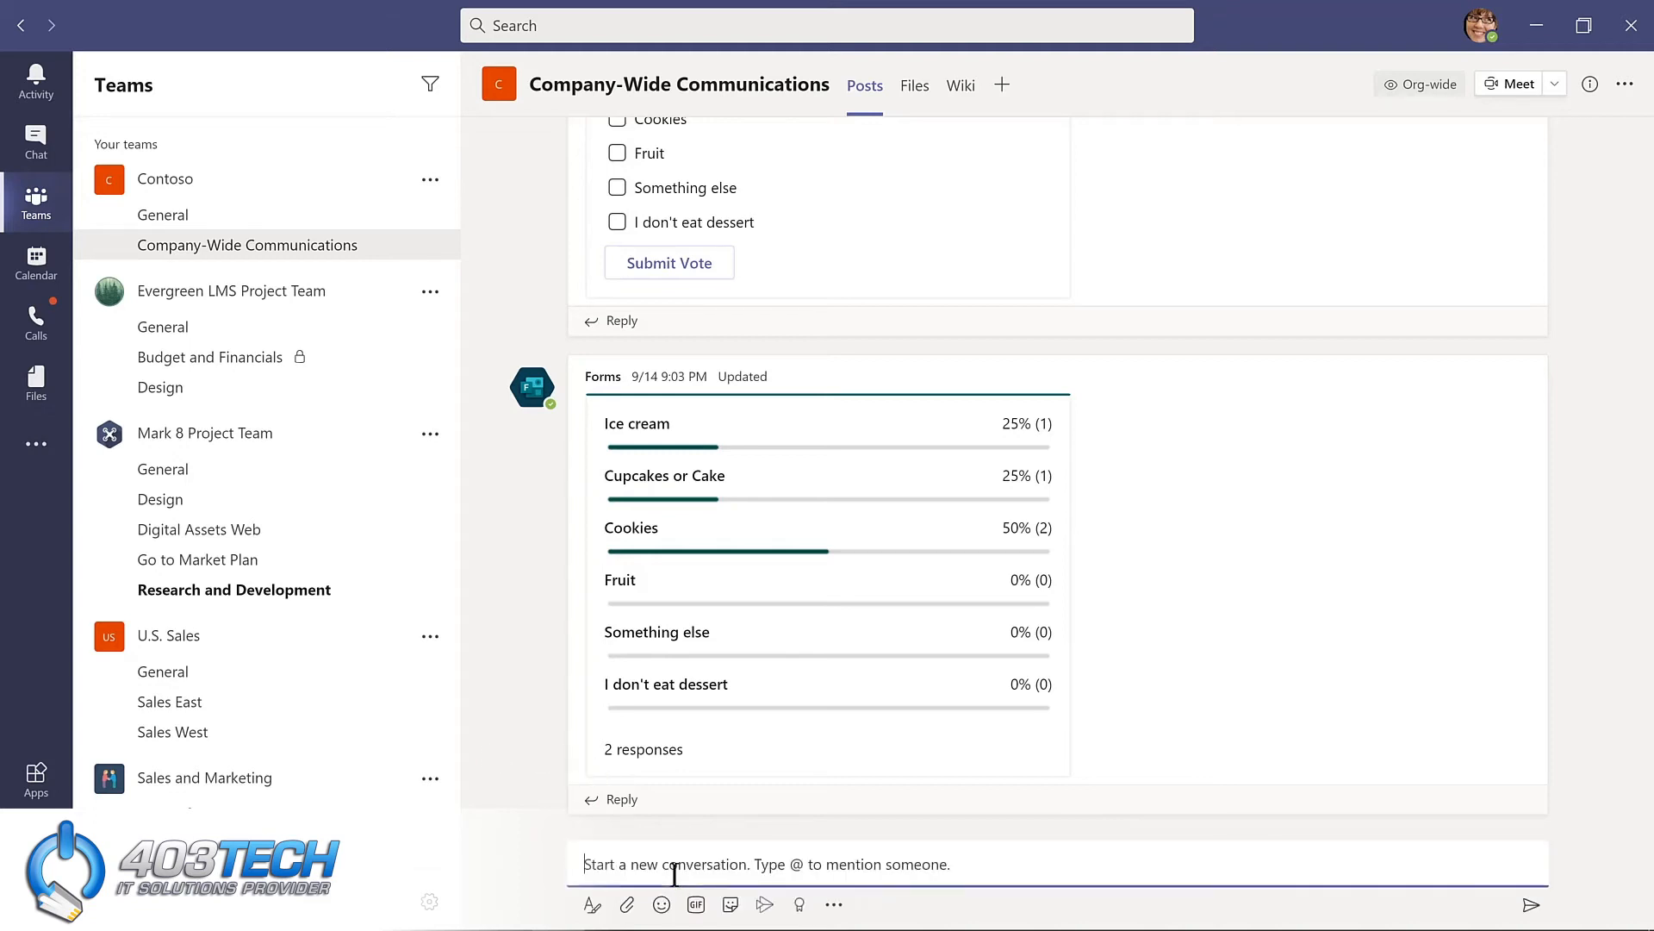
{"action": "left_click", "coordinate": [833, 905]}
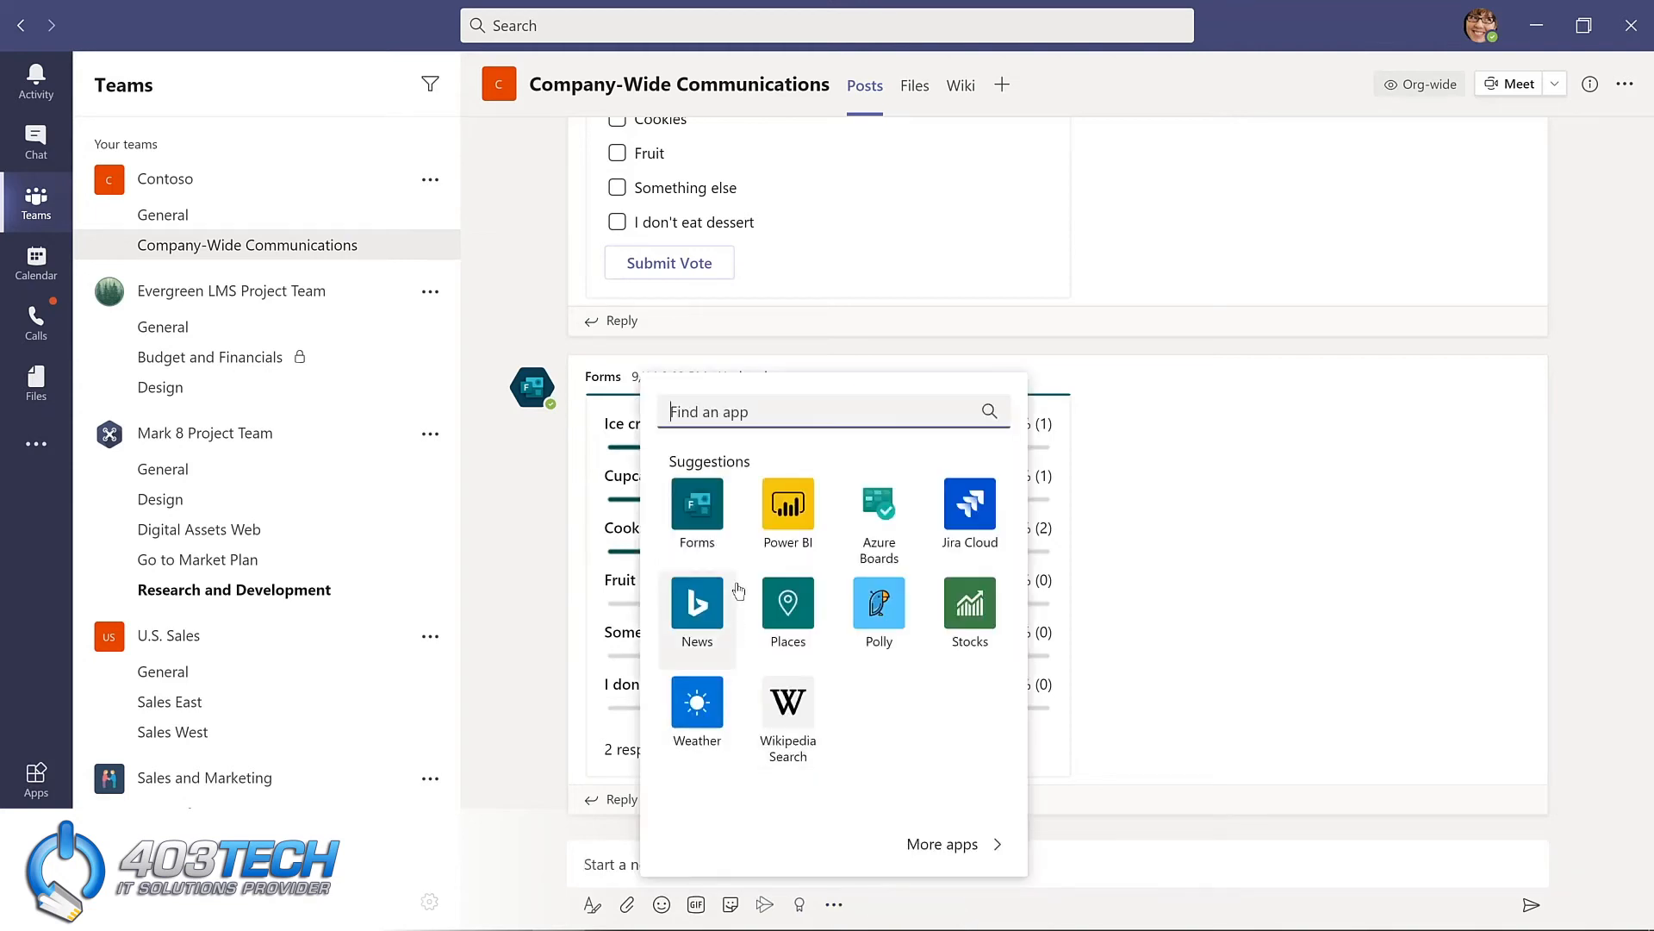
{"action": "left_click", "coordinate": [701, 513]}
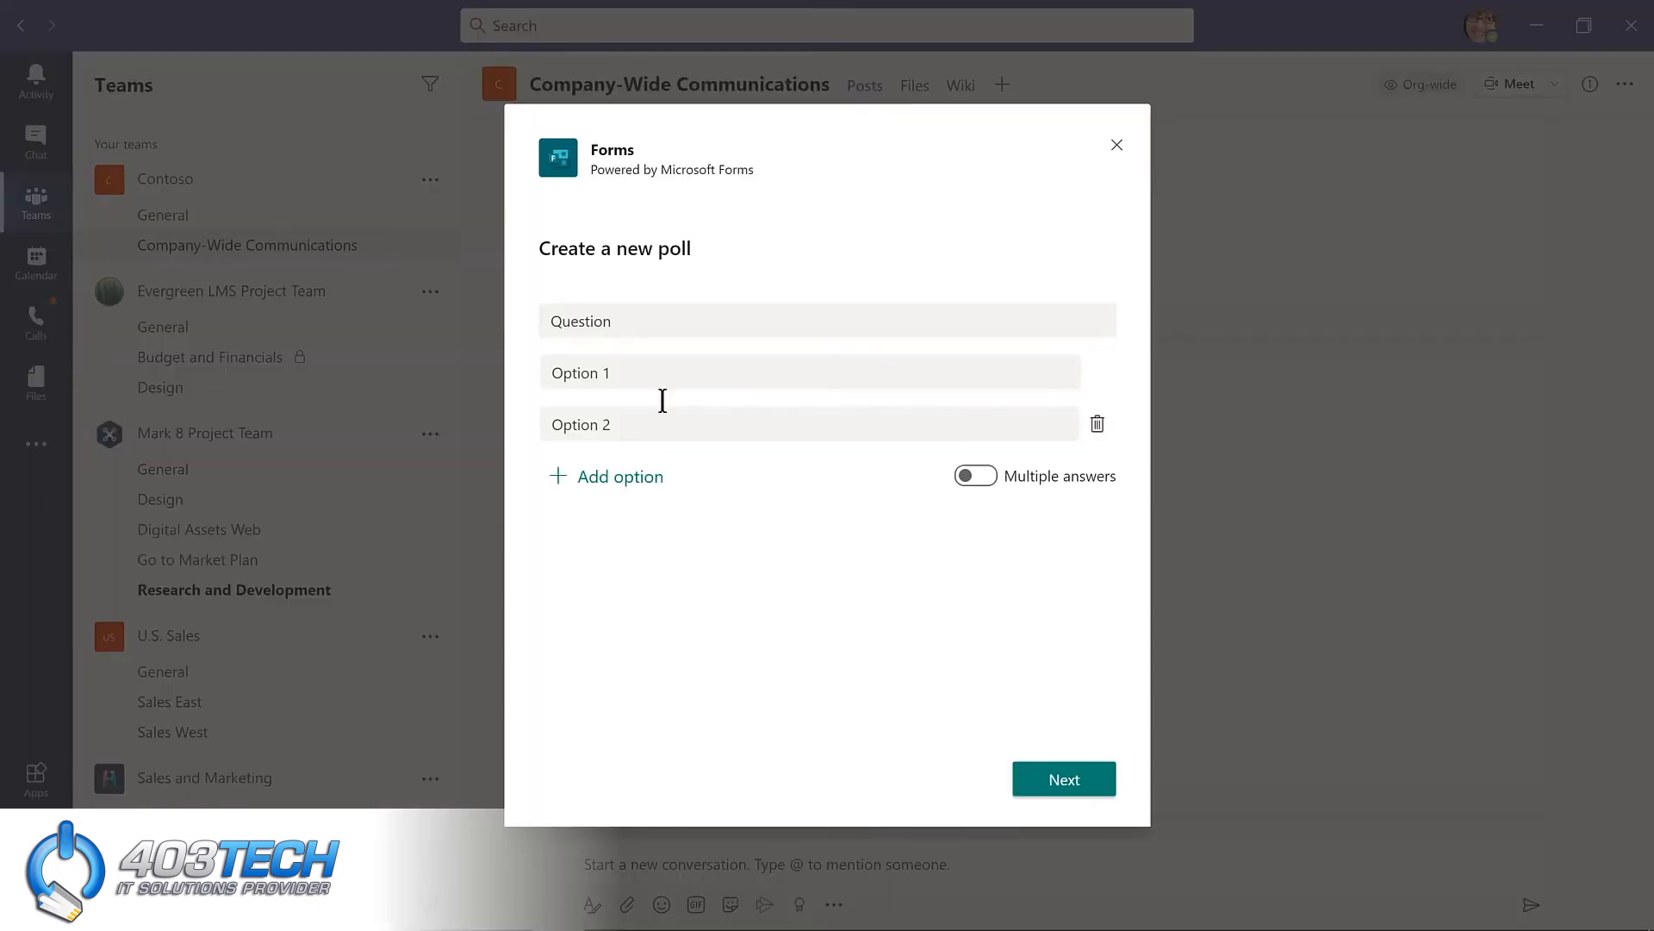
{"action": "left_click", "coordinate": [632, 321]}
{"action": "double_click", "coordinate": [632, 321]}
{"action": "type", "text": "Ho"}
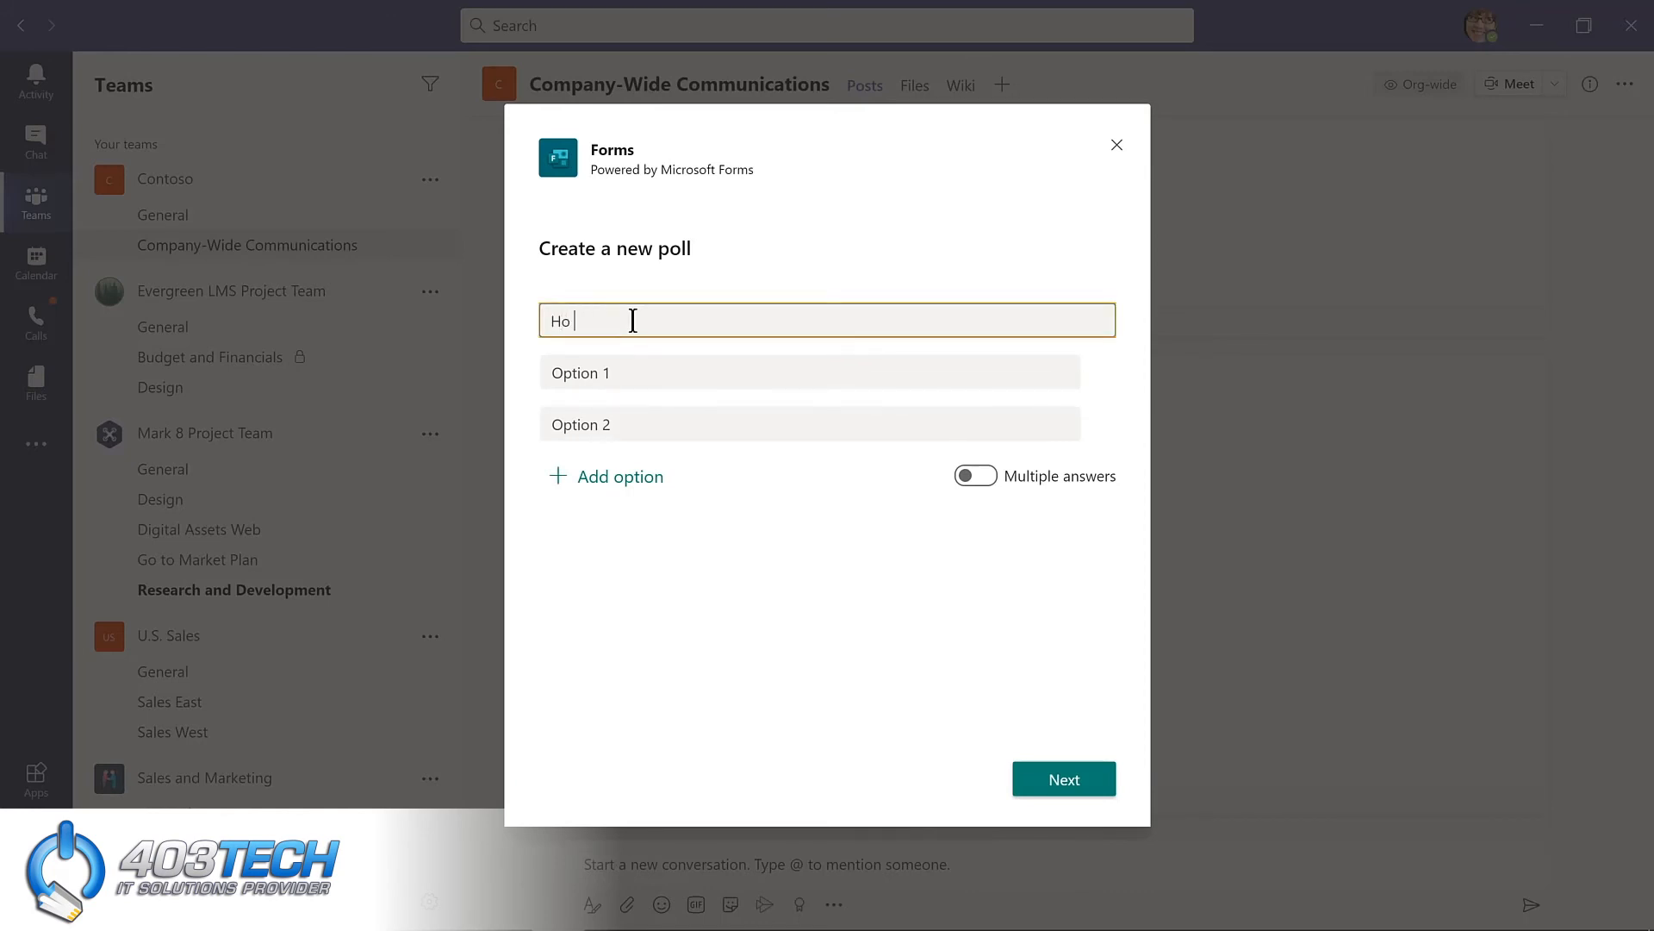
{"action": "type", "text": "w much do you like Microsoft Teams?"}
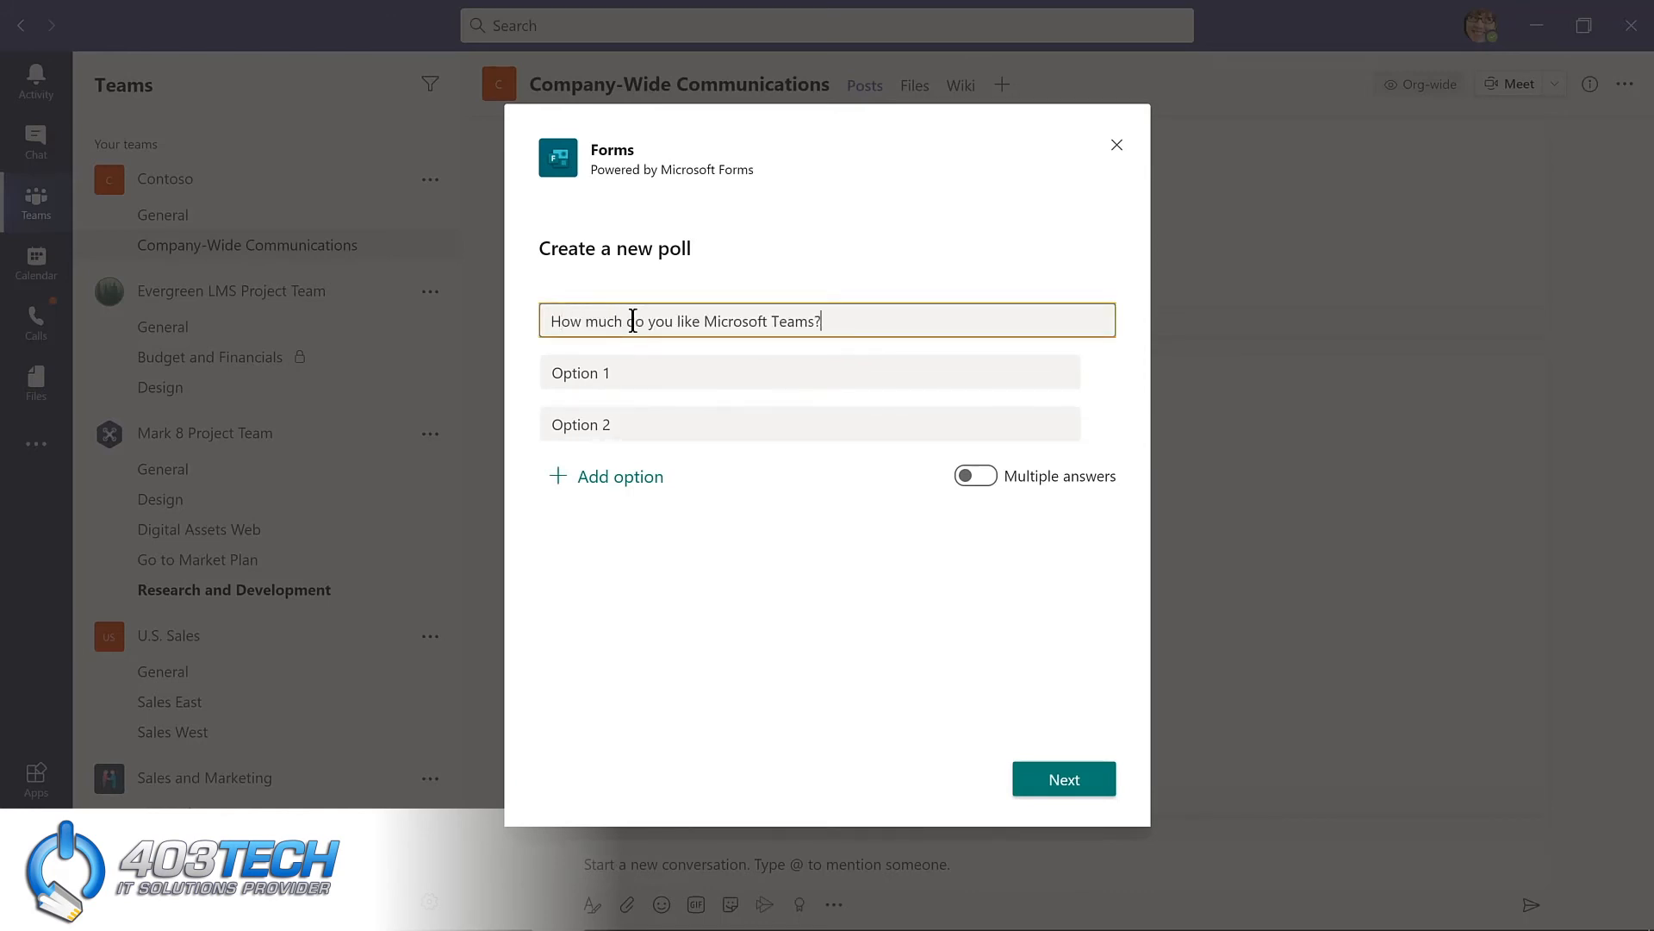
Step: Enter the poll answers "Teams is amazing!" and "Such a big time saver!", and send the poll to the channel
{"action": "key", "text": "Tab"}
{"action": "type", "text": "Teams is amazing!"}
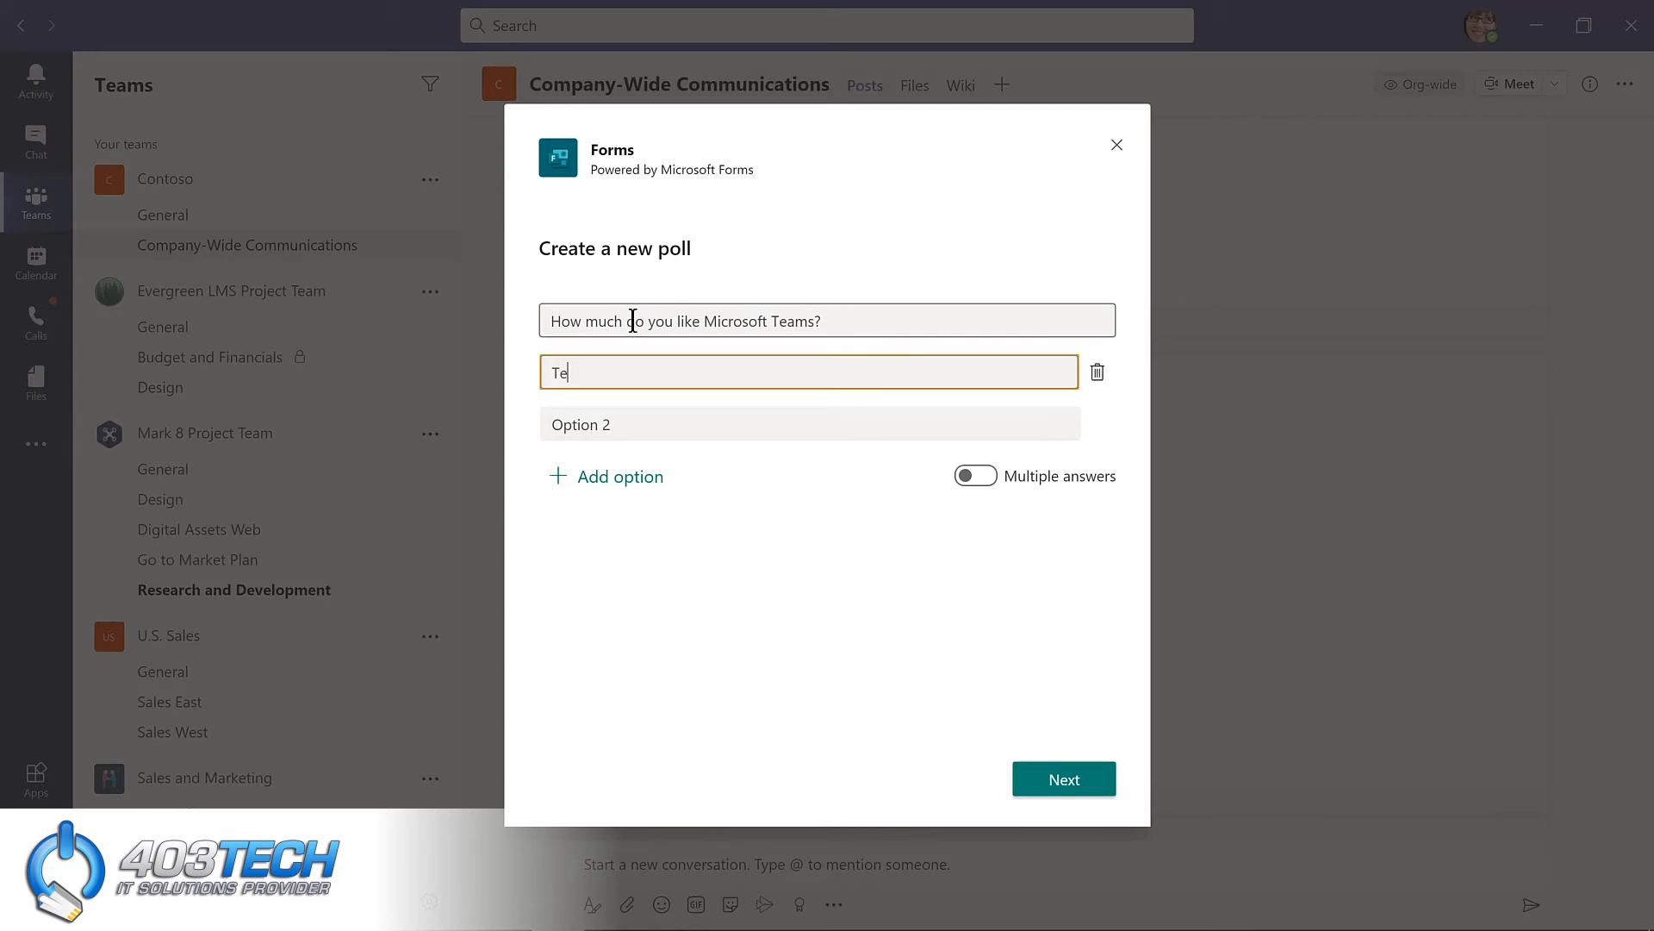
{"action": "key", "text": "Tab"}
{"action": "key", "text": "Tab"}
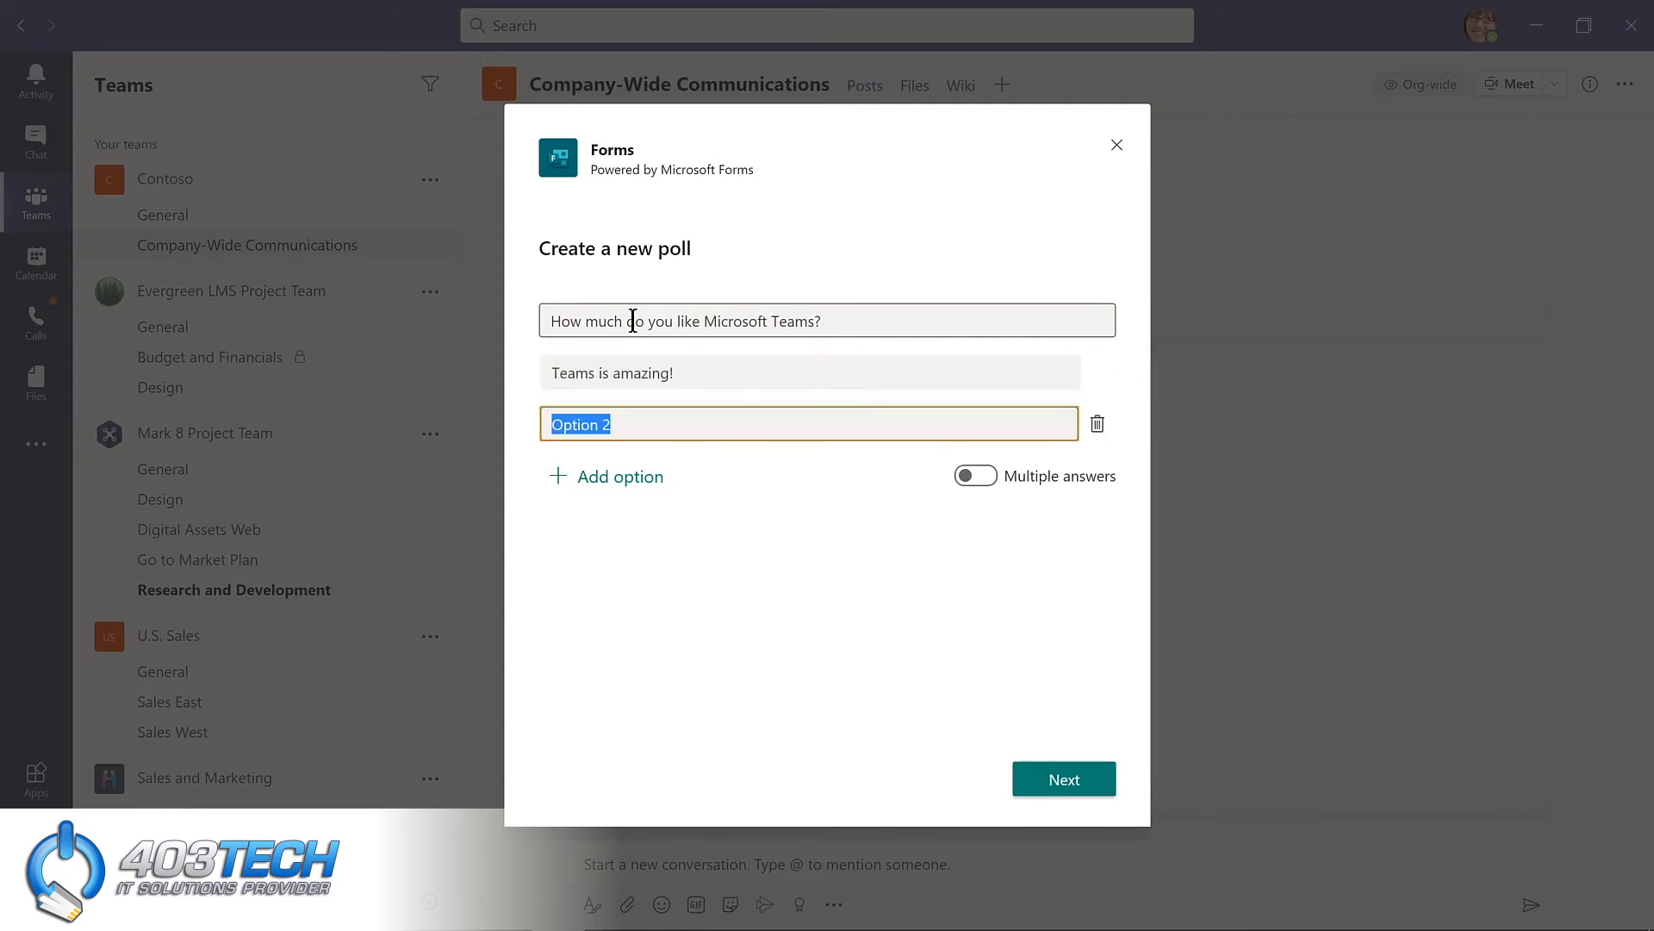
{"action": "type", "text": "Such a big time saver!"}
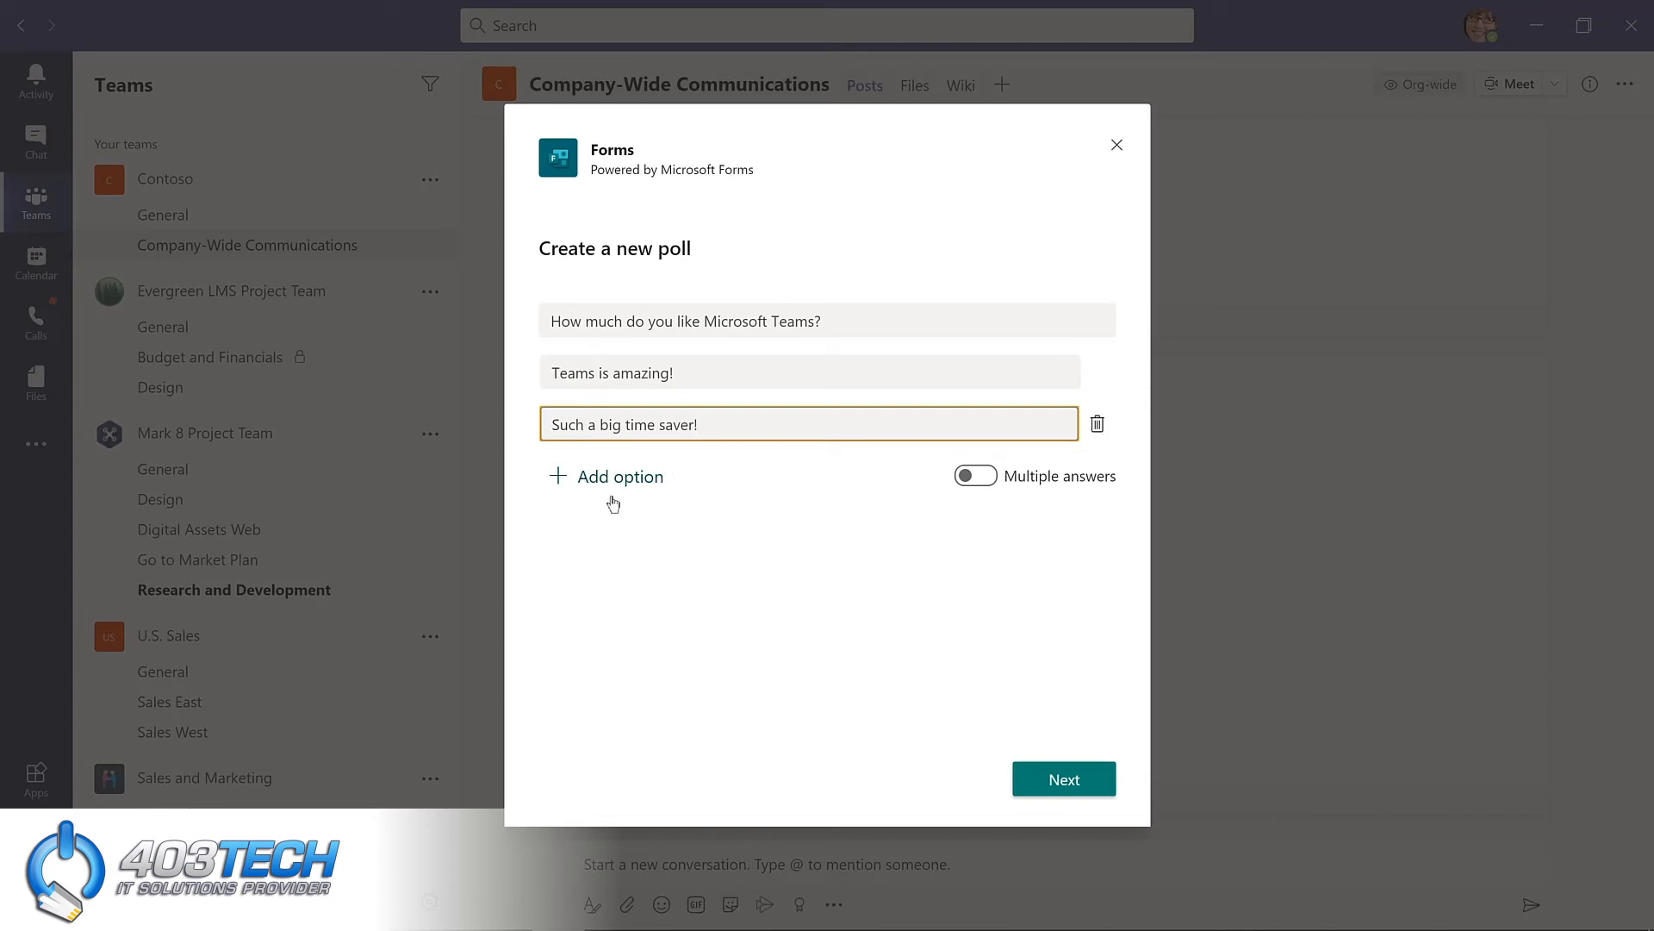
{"action": "left_click", "coordinate": [1022, 773]}
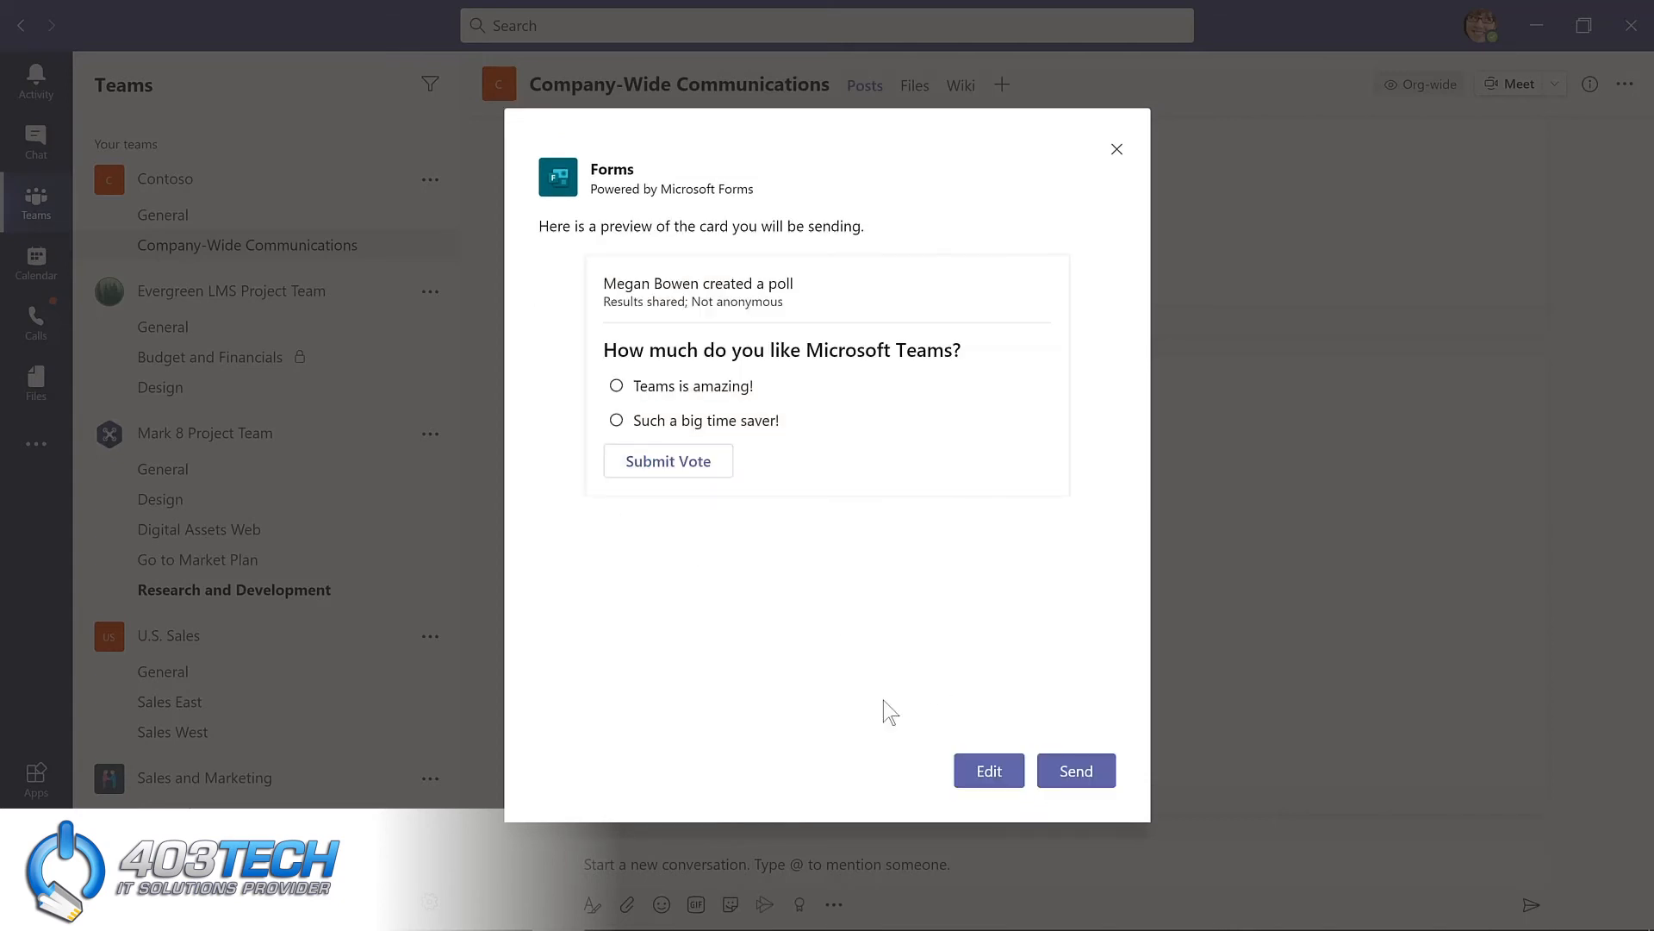
{"action": "left_click", "coordinate": [1078, 779]}
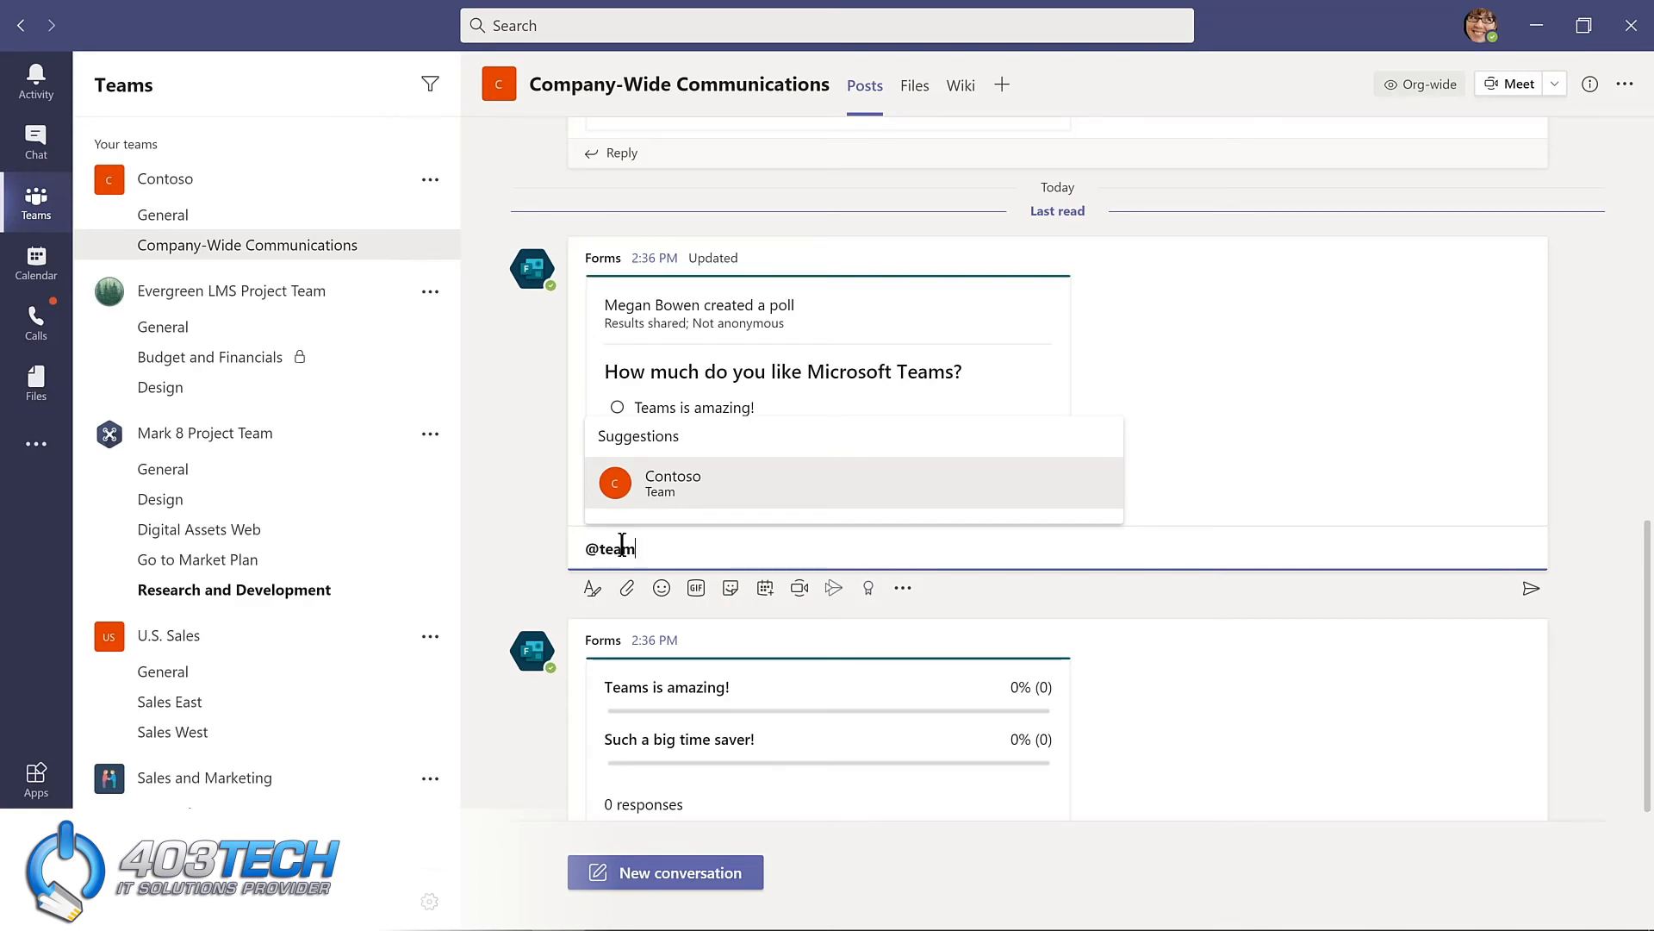
Step: Reply to the new poll by mentioning the Contoso team with the message "Please complete this poll by Friday!"
{"action": "key", "text": "Return"}
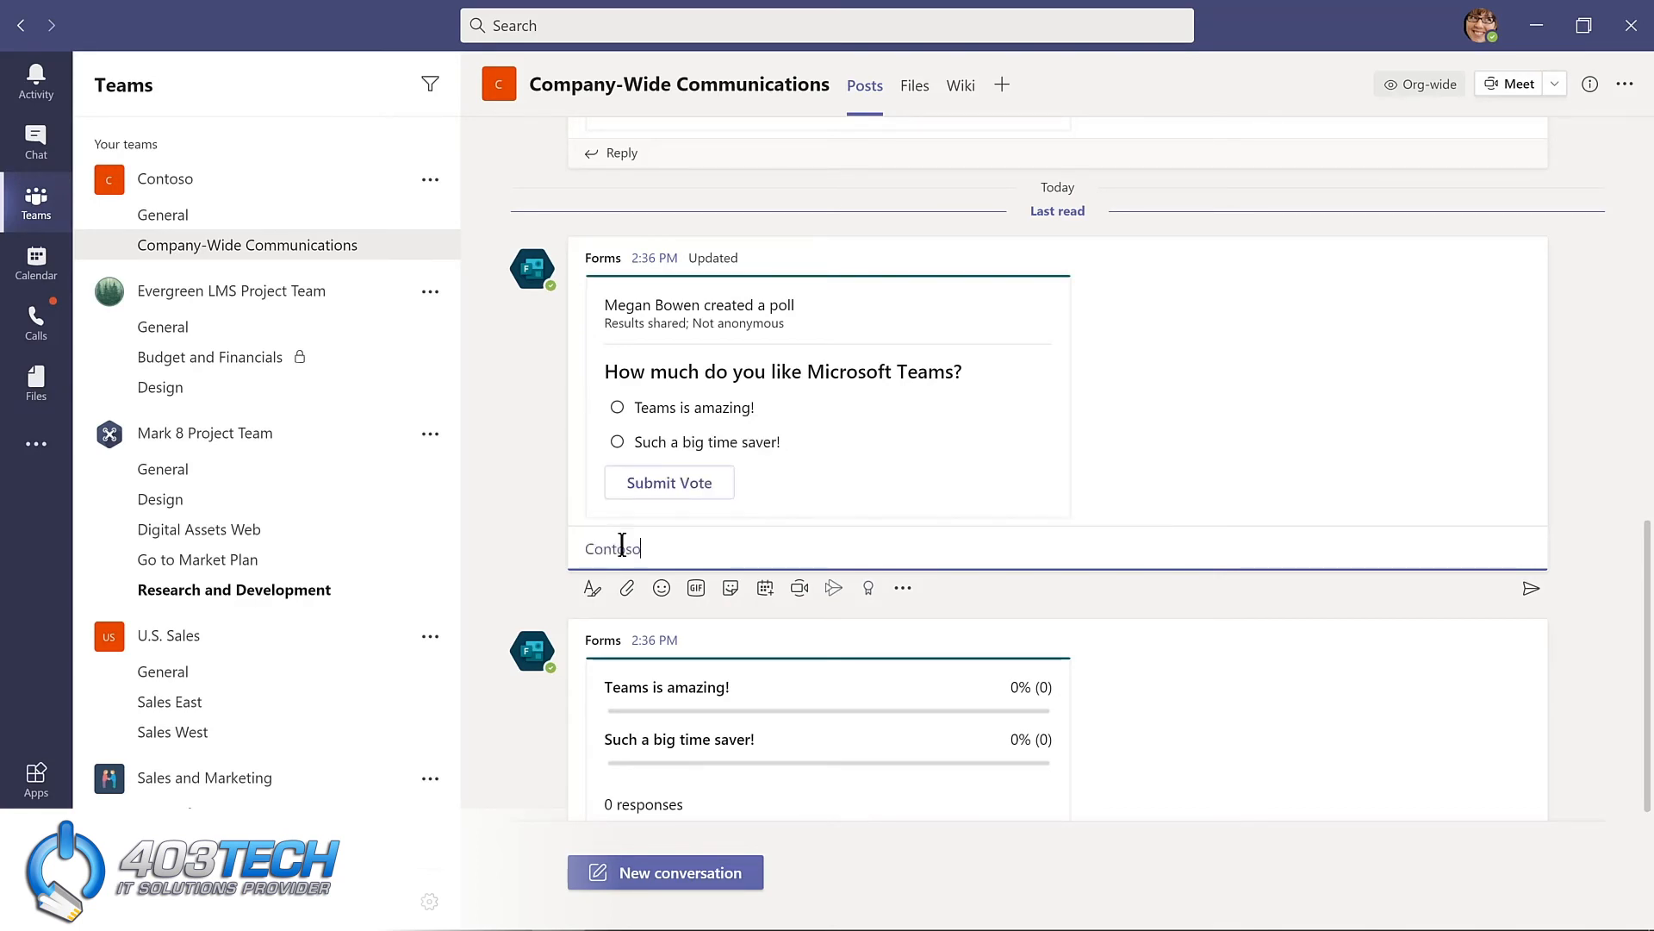
{"action": "type", "text": "Please complete this poll by Friday!"}
{"action": "key", "text": "Return"}
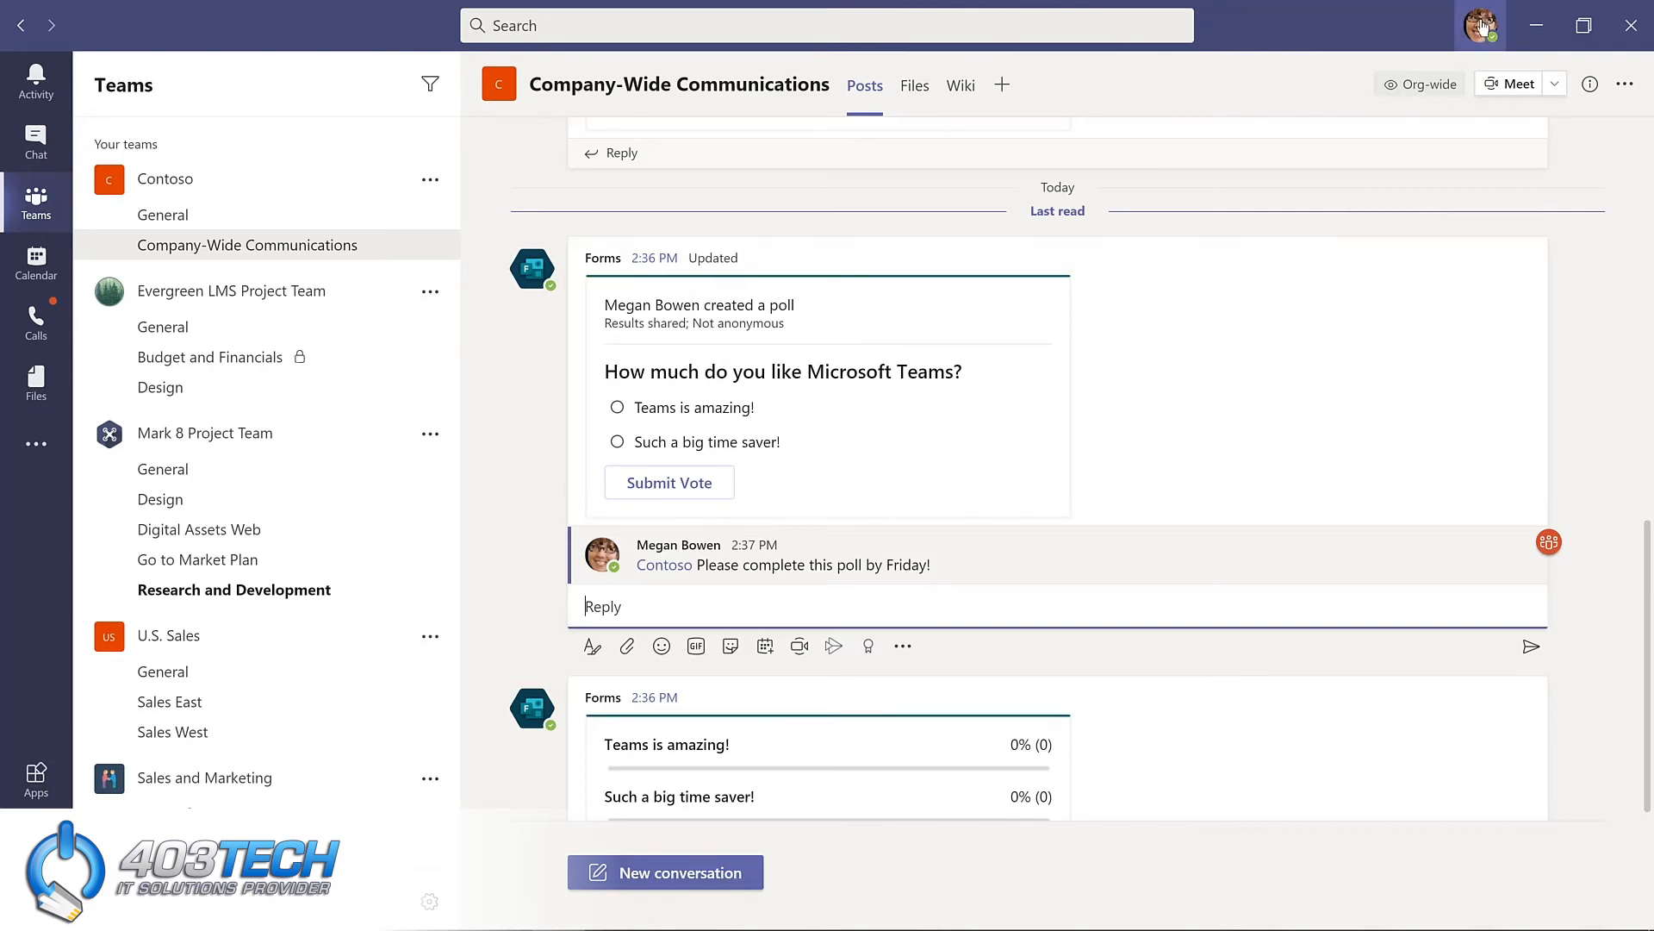
Step: Switch the application theme to Dark in the settings
{"action": "left_click", "coordinate": [1482, 27]}
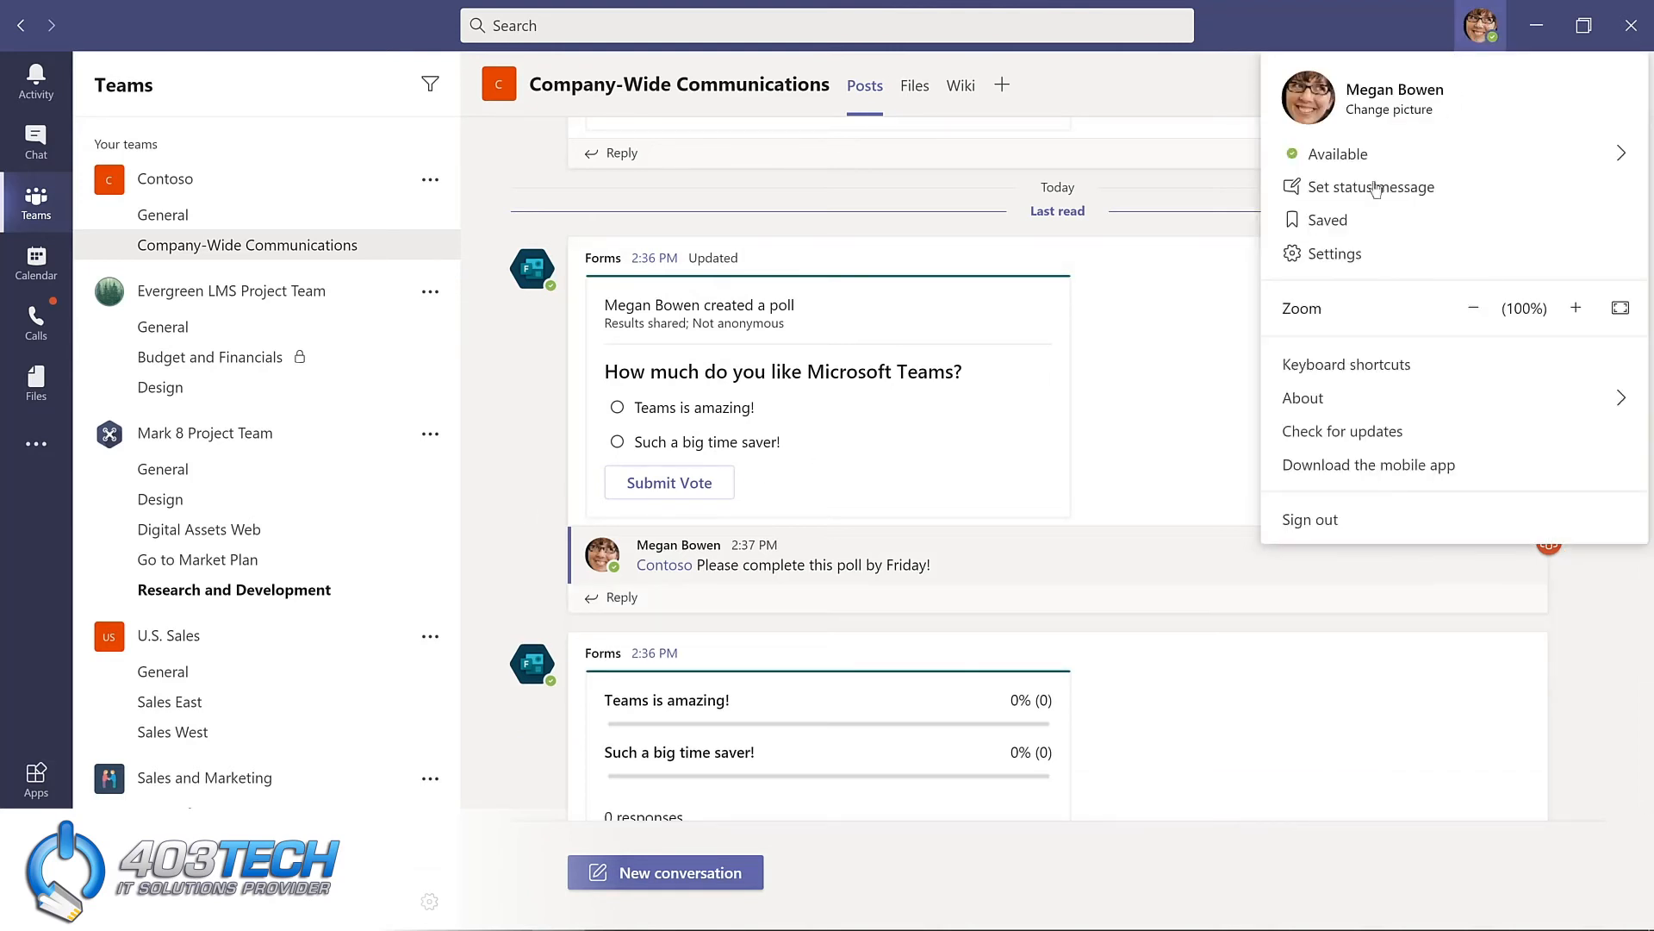
{"action": "left_click", "coordinate": [1336, 255]}
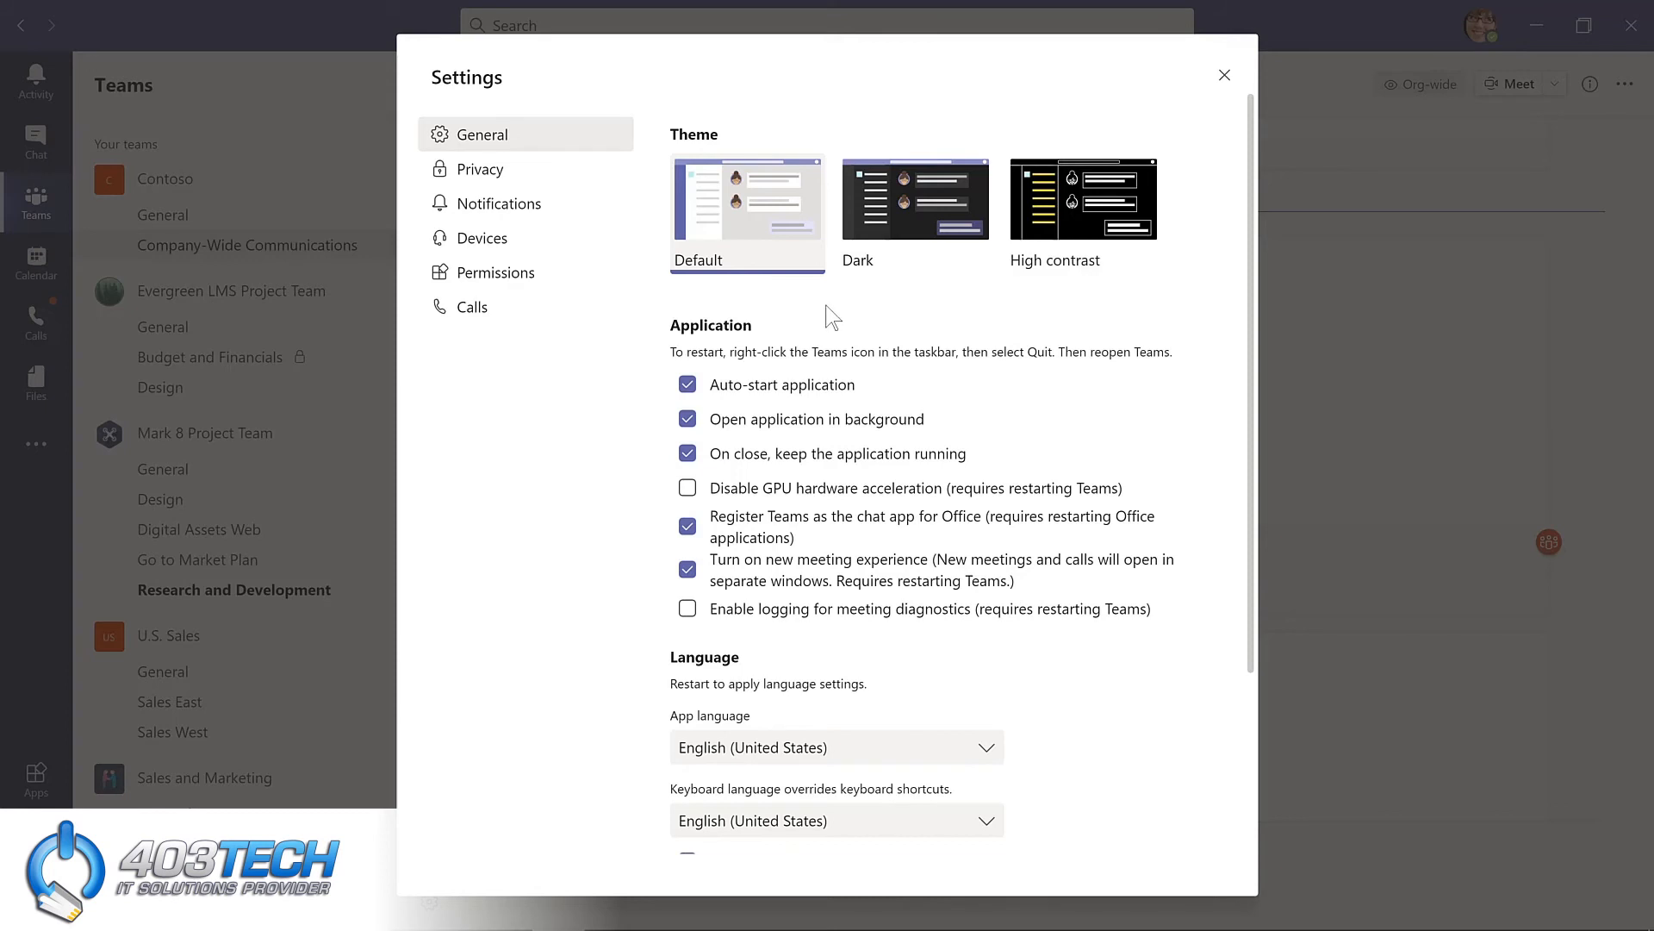
{"action": "left_click", "coordinate": [915, 203]}
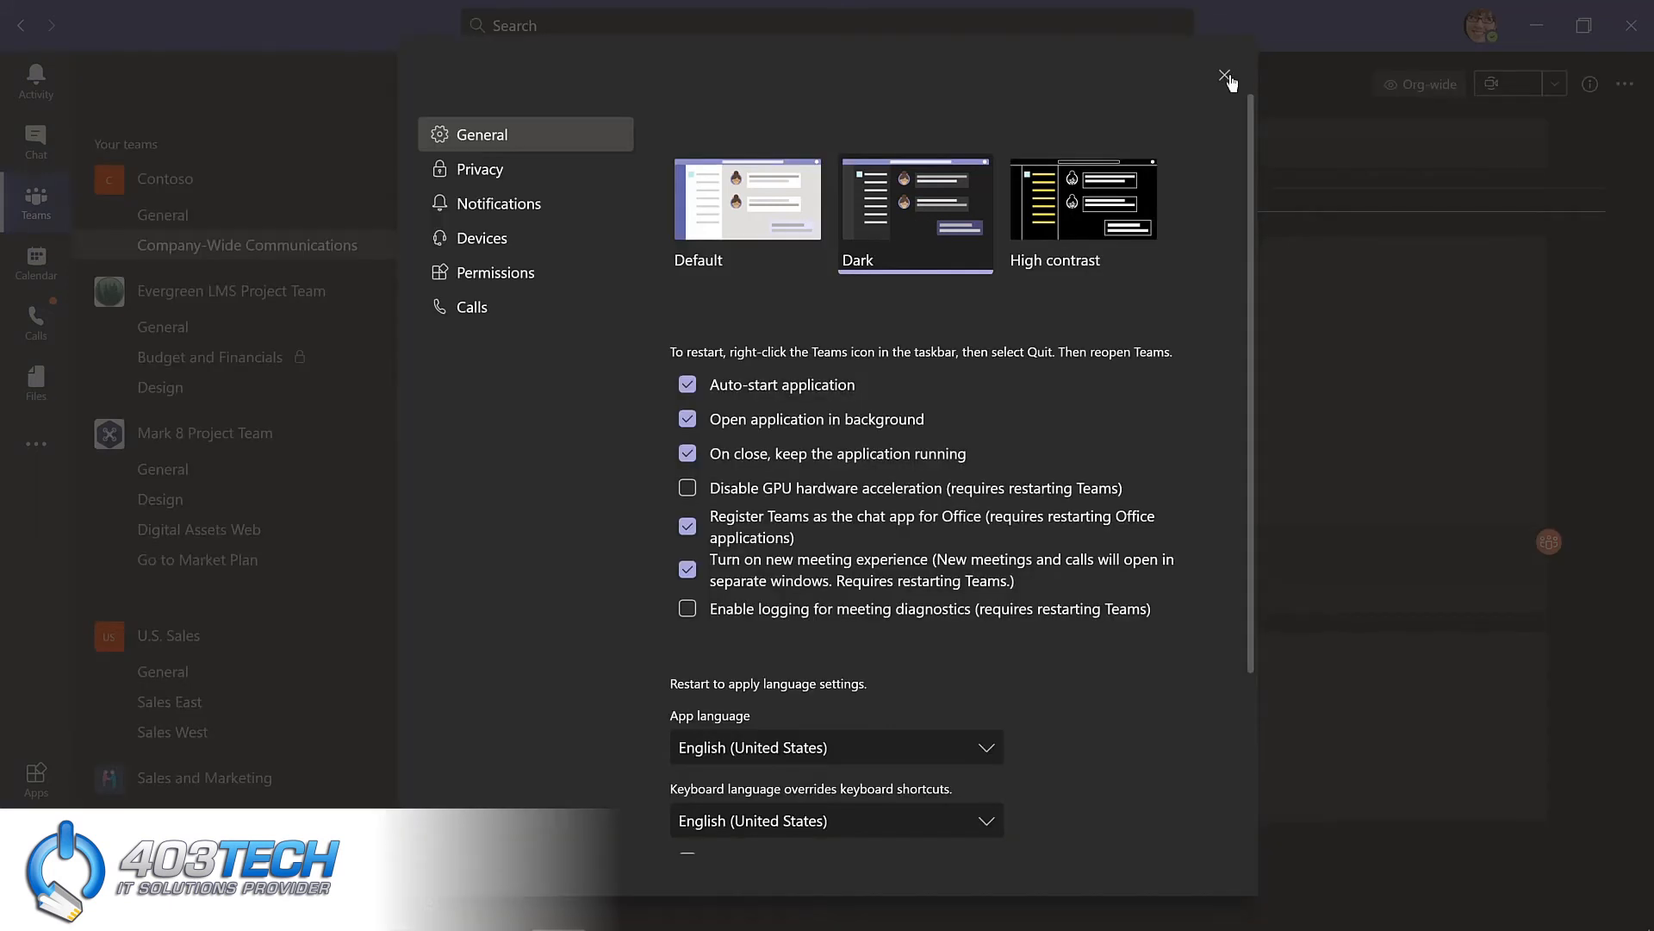
{"action": "left_click", "coordinate": [1225, 75]}
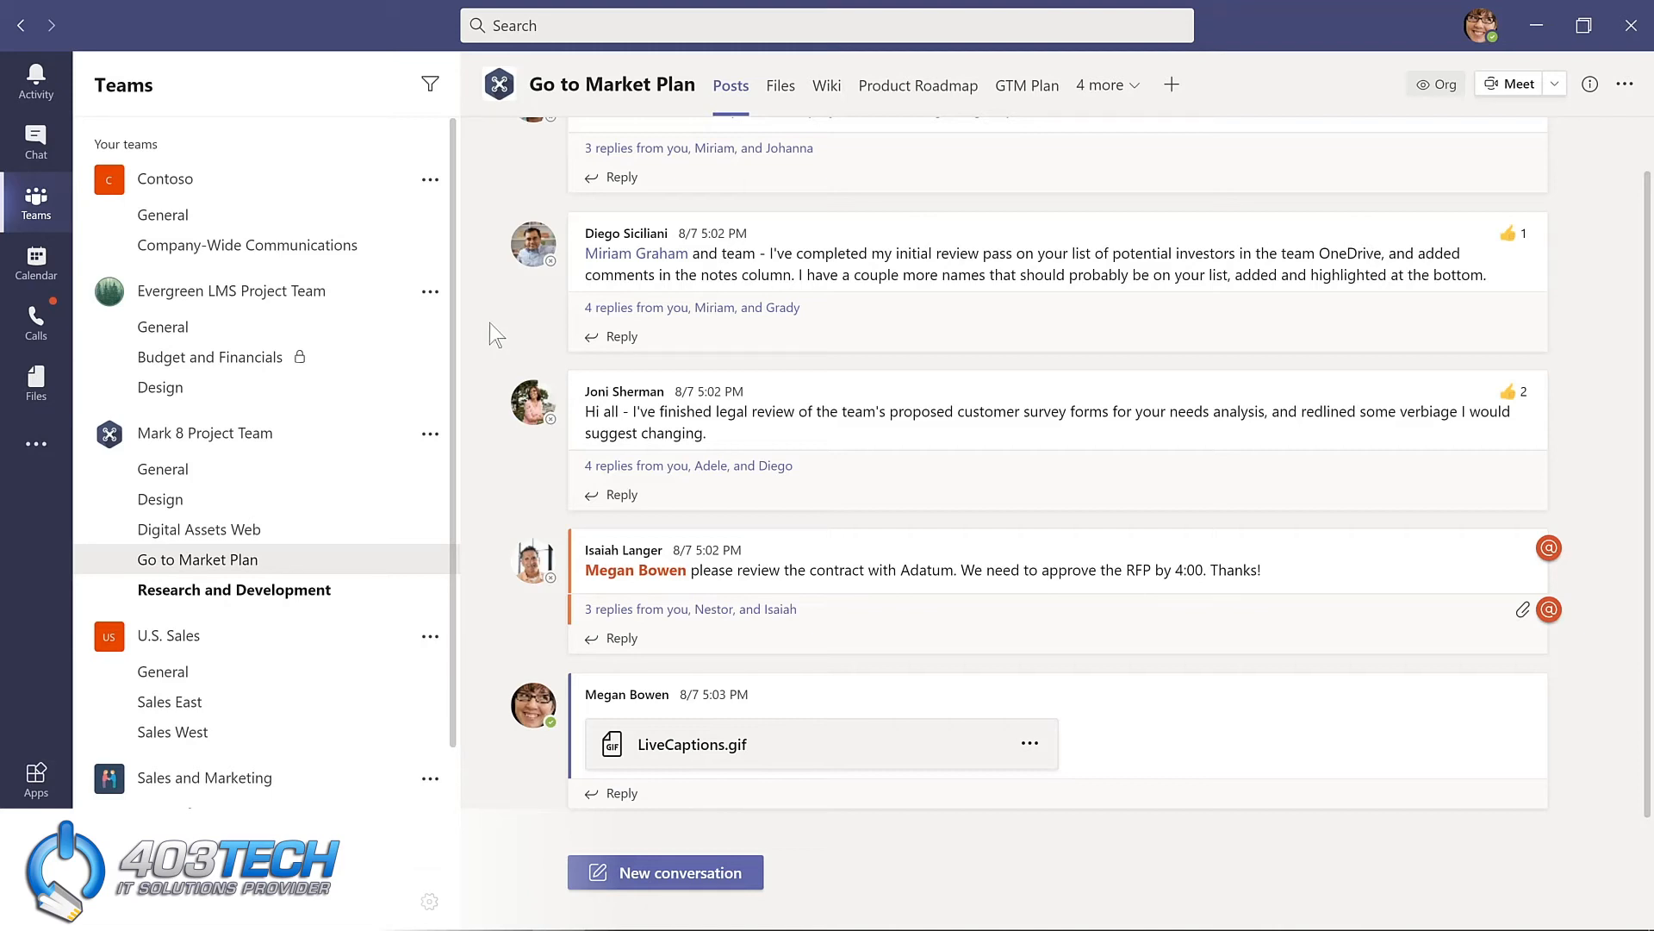
Step: Save the potential investors message and the customer survey legal review message in the Go to Market Plan channel
{"action": "mouse_move", "coordinate": [1186, 251]}
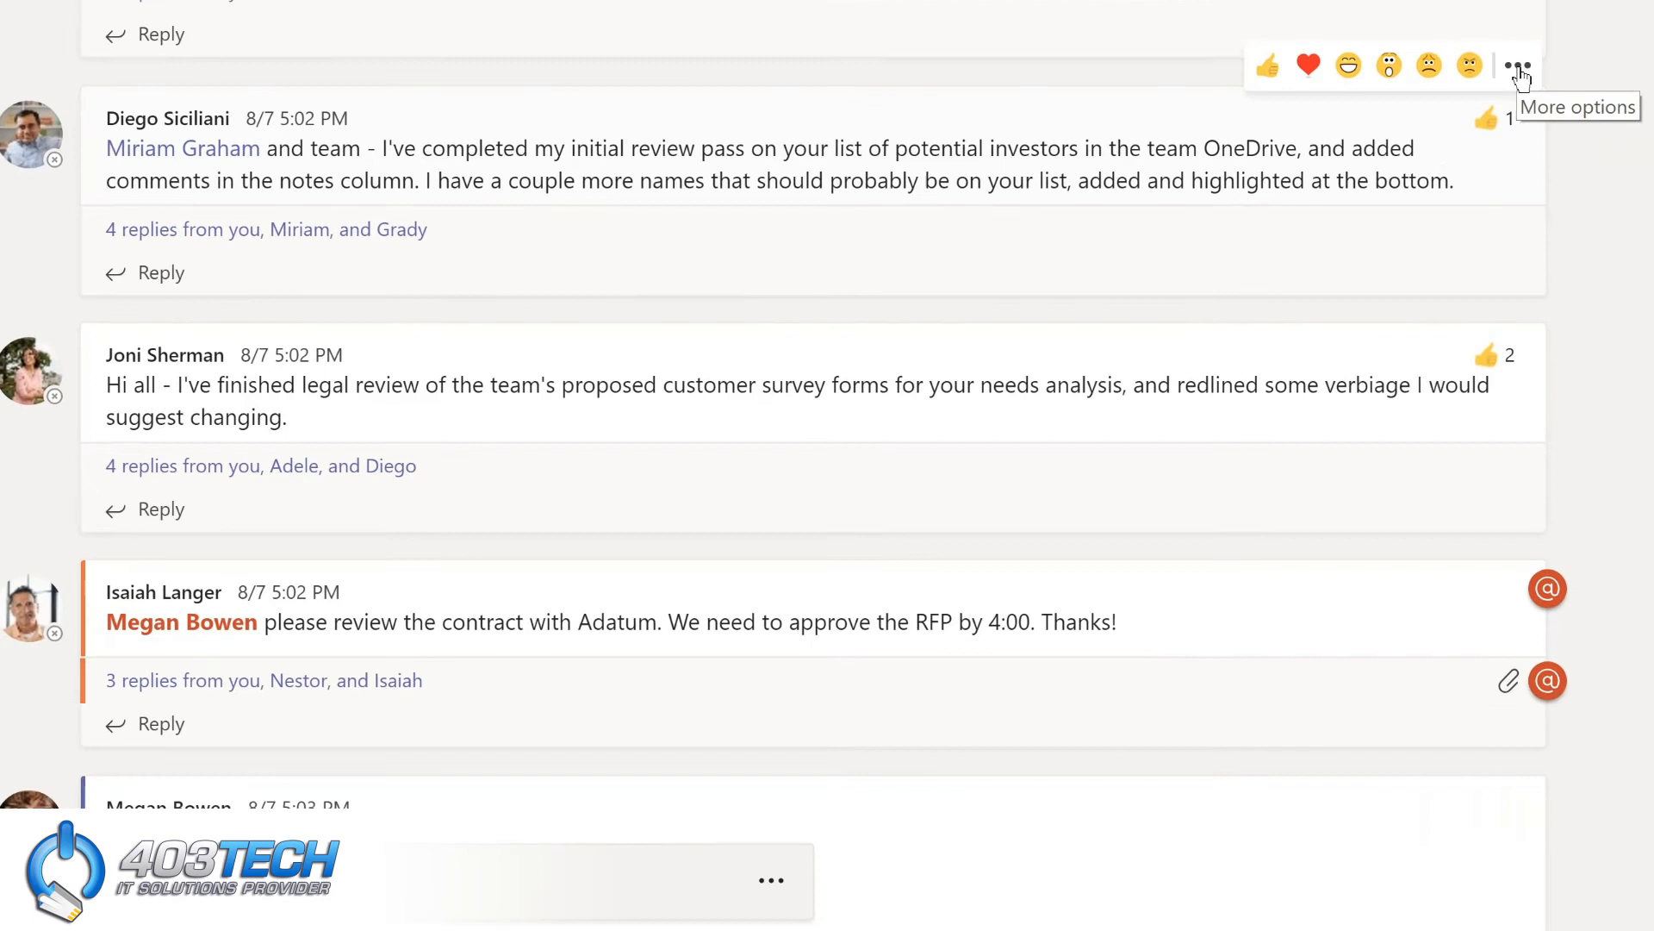
{"action": "left_click", "coordinate": [1530, 200]}
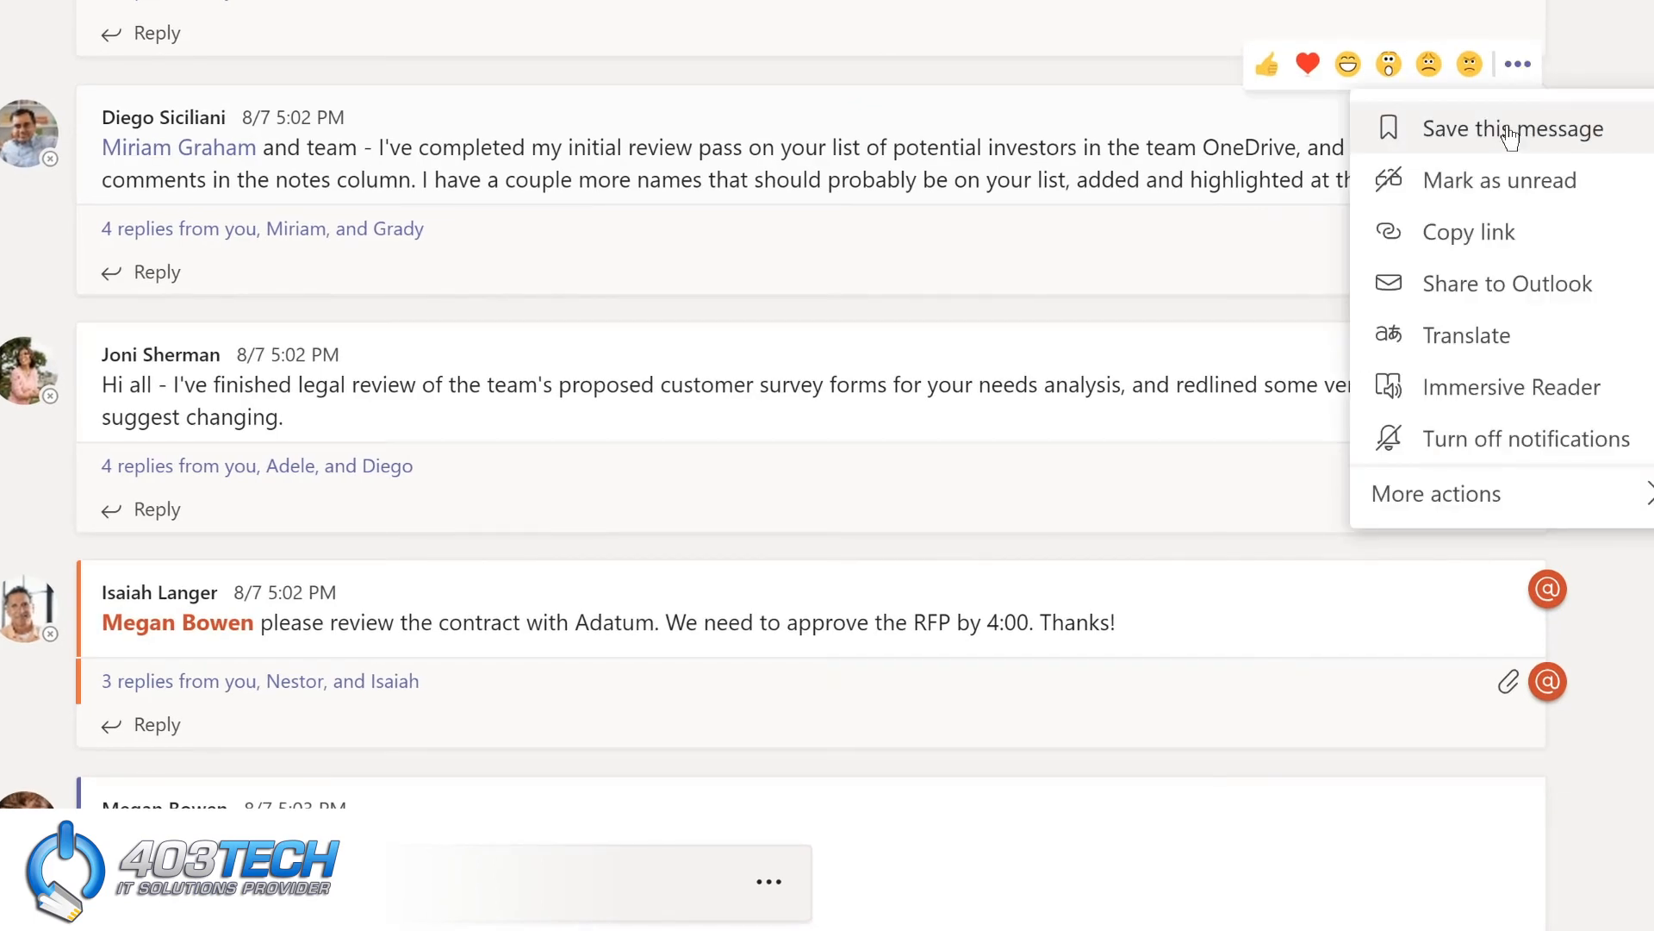
{"action": "left_click", "coordinate": [1510, 131]}
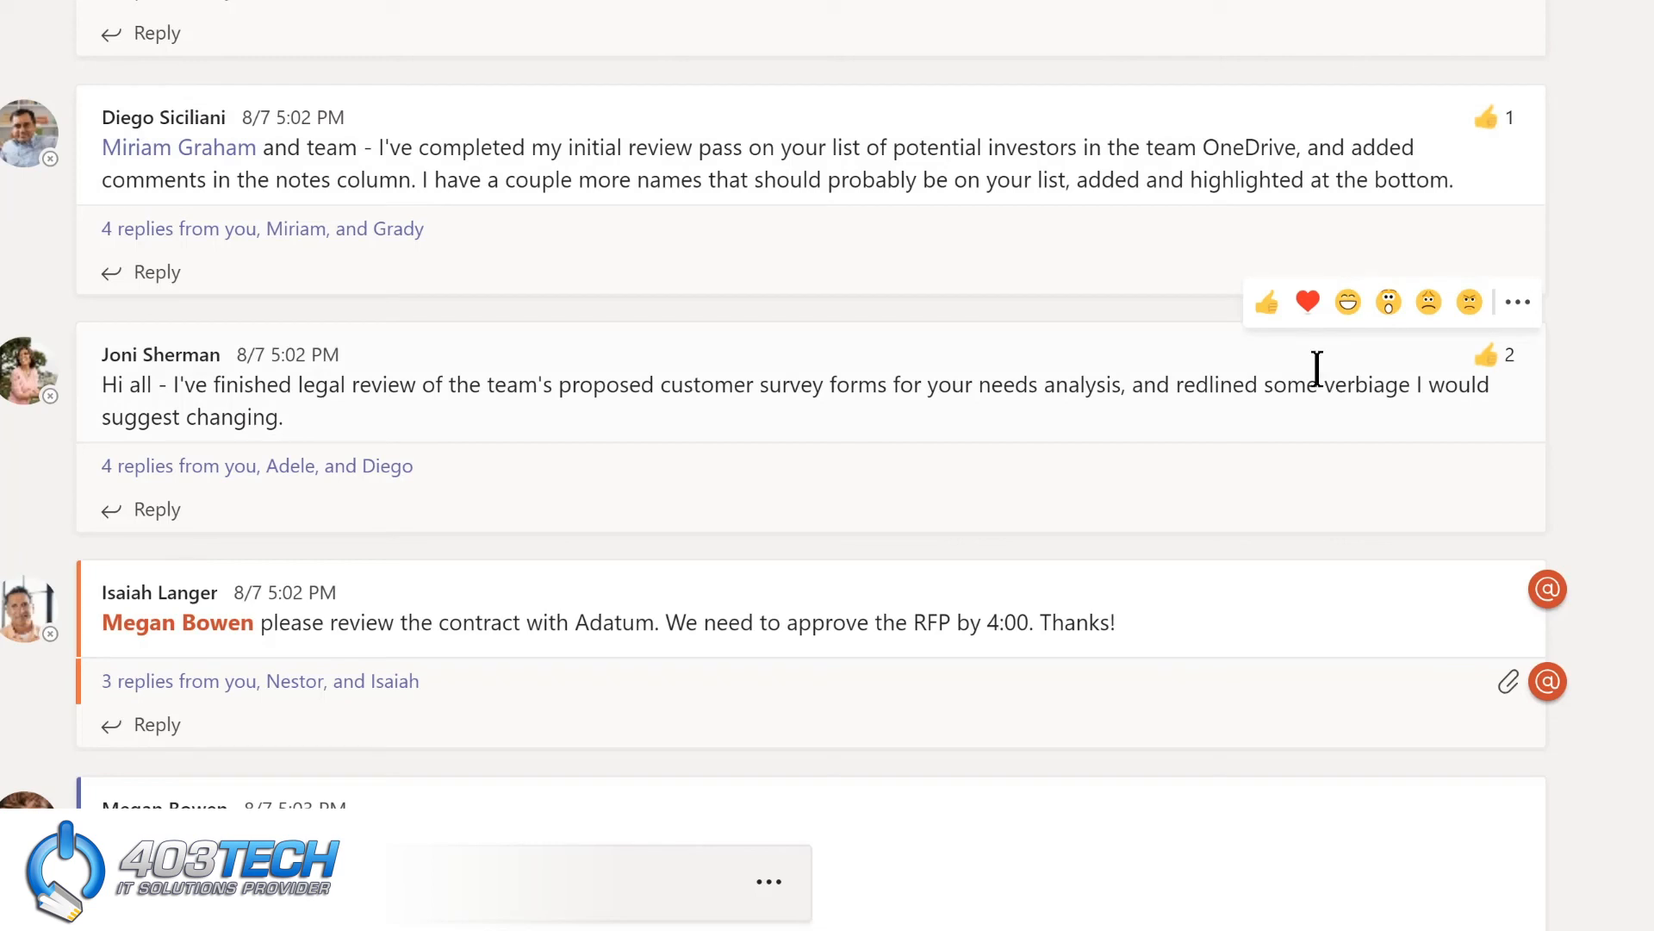
{"action": "left_click", "coordinate": [1518, 305]}
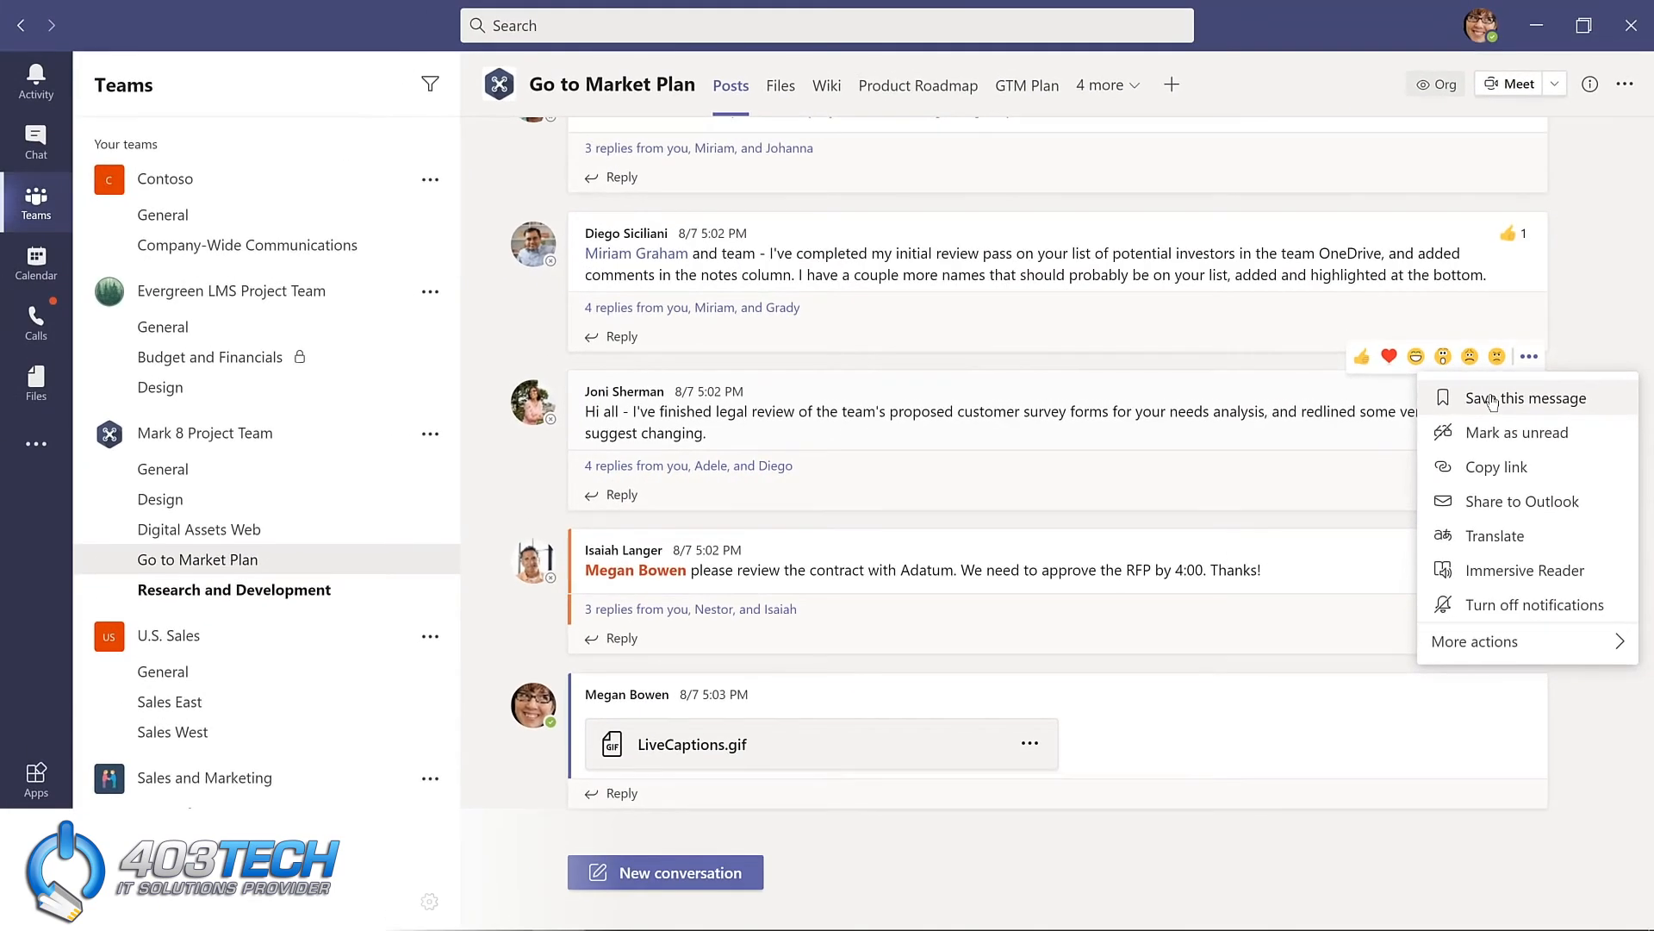
{"action": "left_click", "coordinate": [1492, 399]}
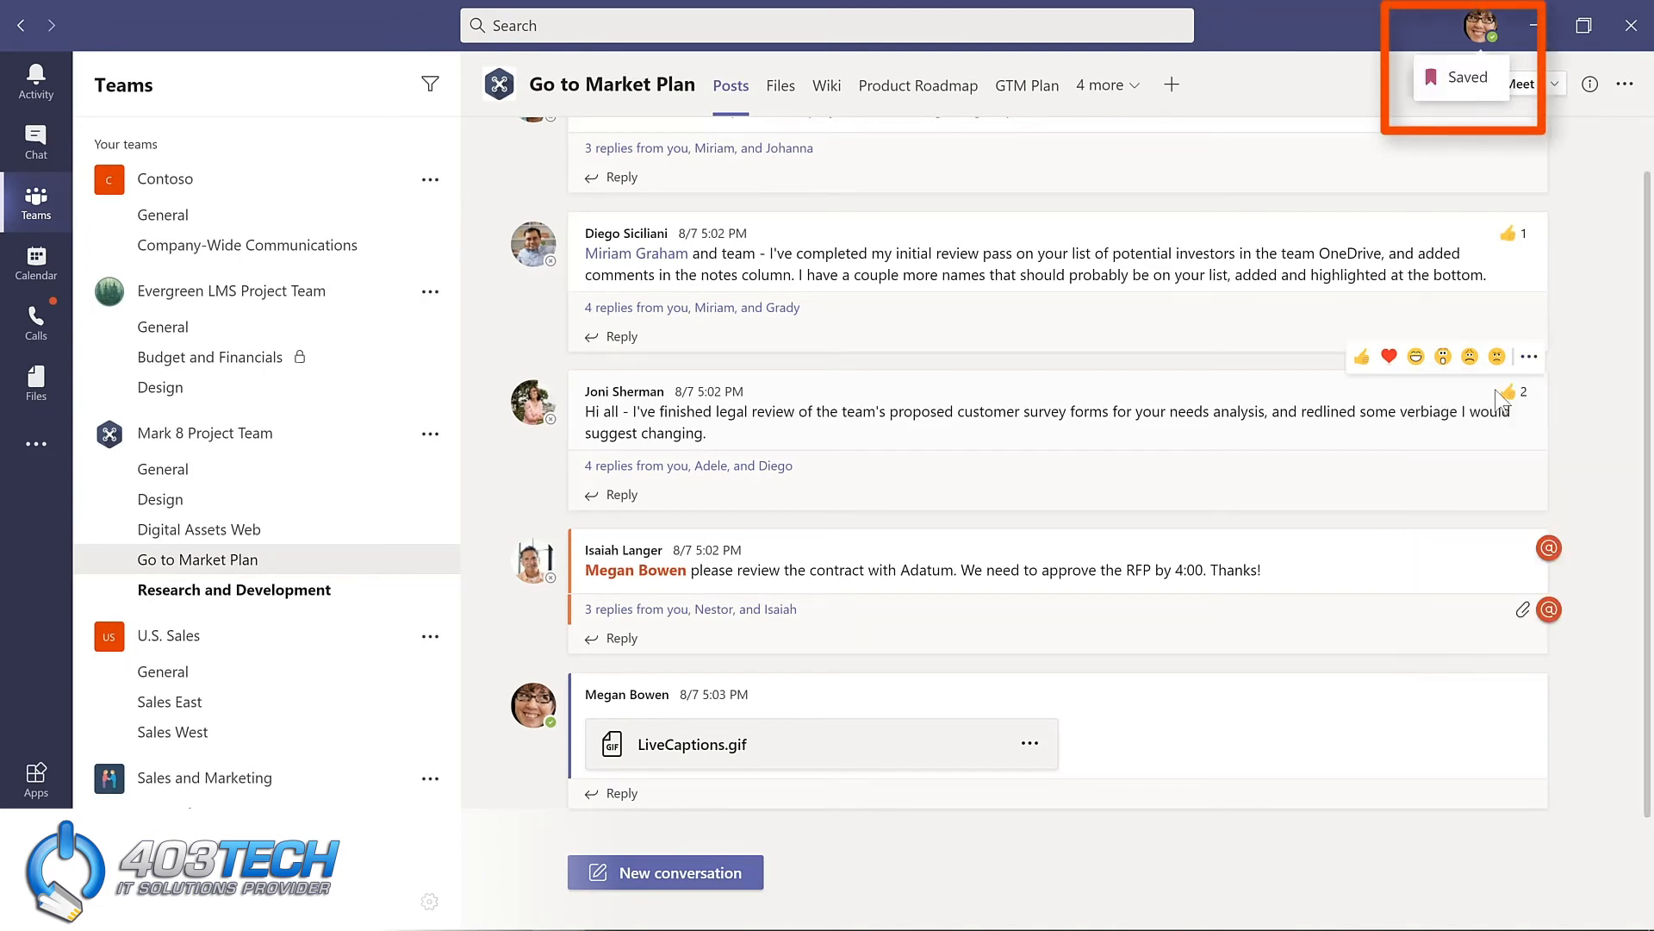
Step: Open the saved messages list from the profile, view the potential investors message, and unsave it
{"action": "mouse_move", "coordinate": [1498, 396]}
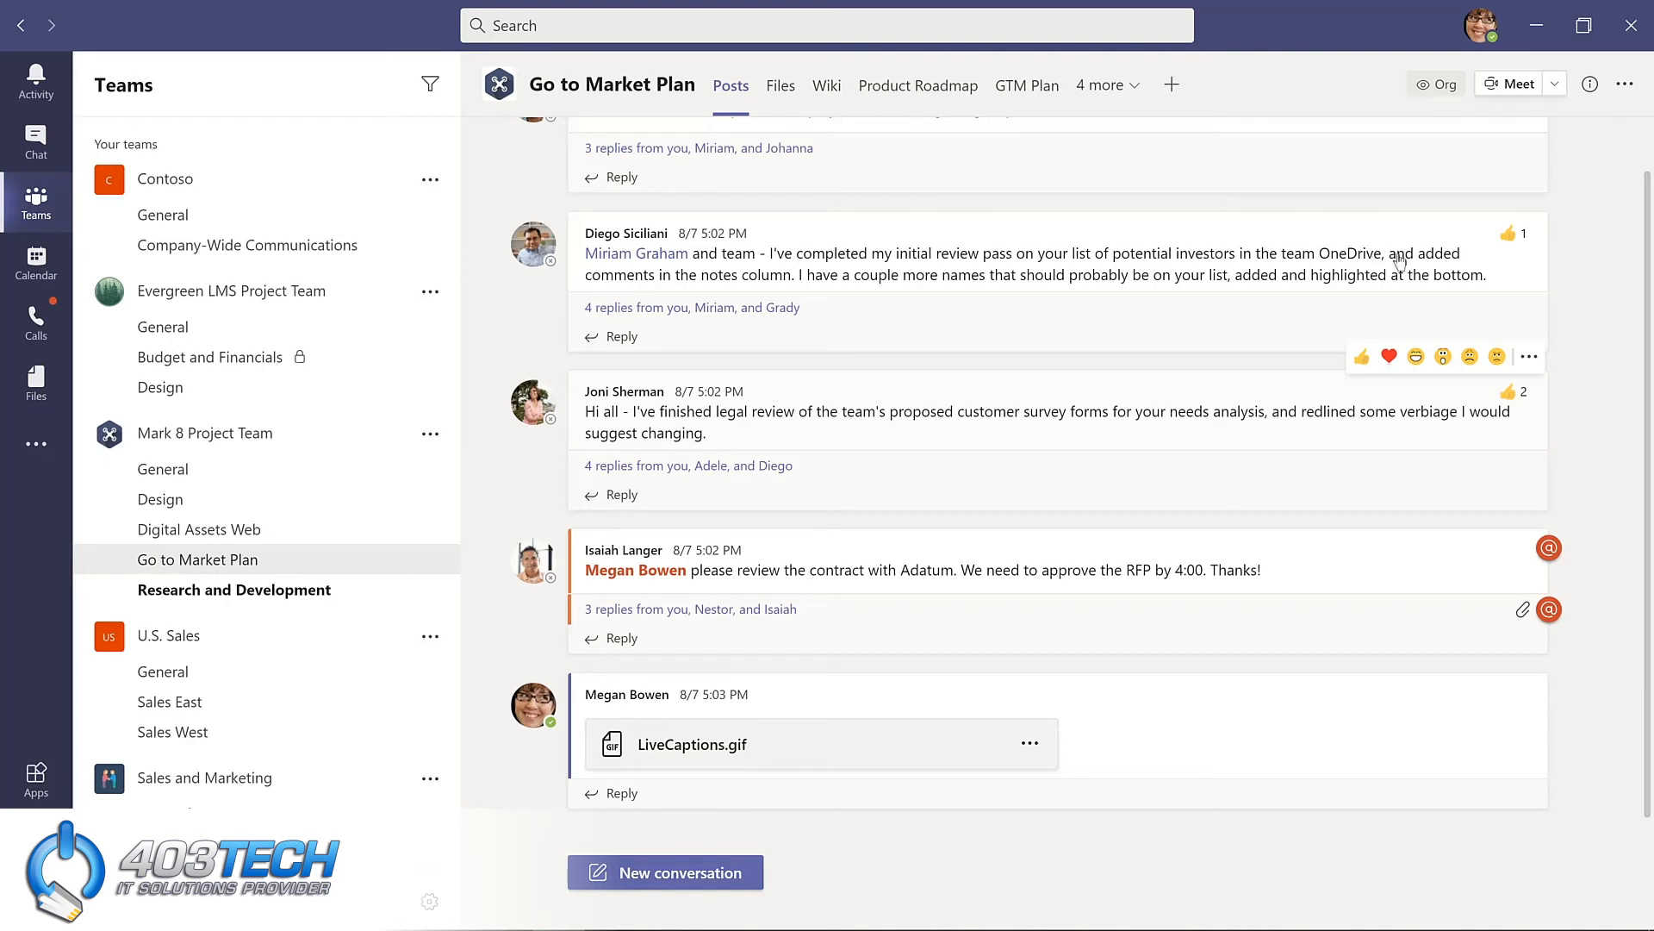
{"action": "left_click", "coordinate": [1482, 26]}
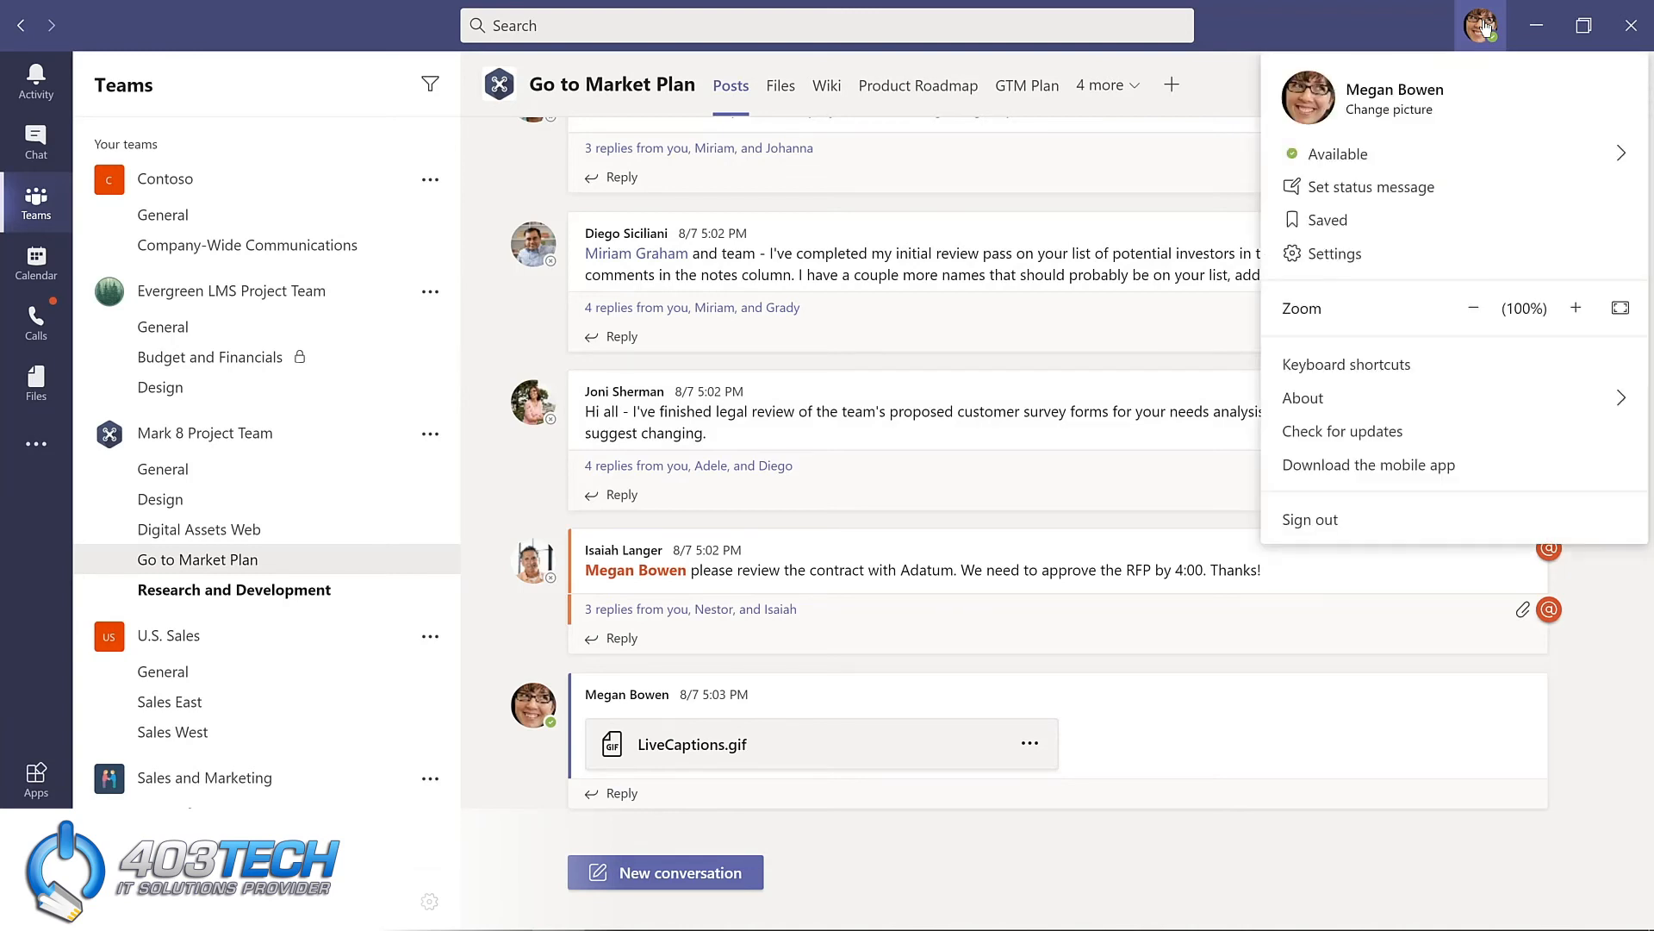
{"action": "left_click", "coordinate": [1327, 221]}
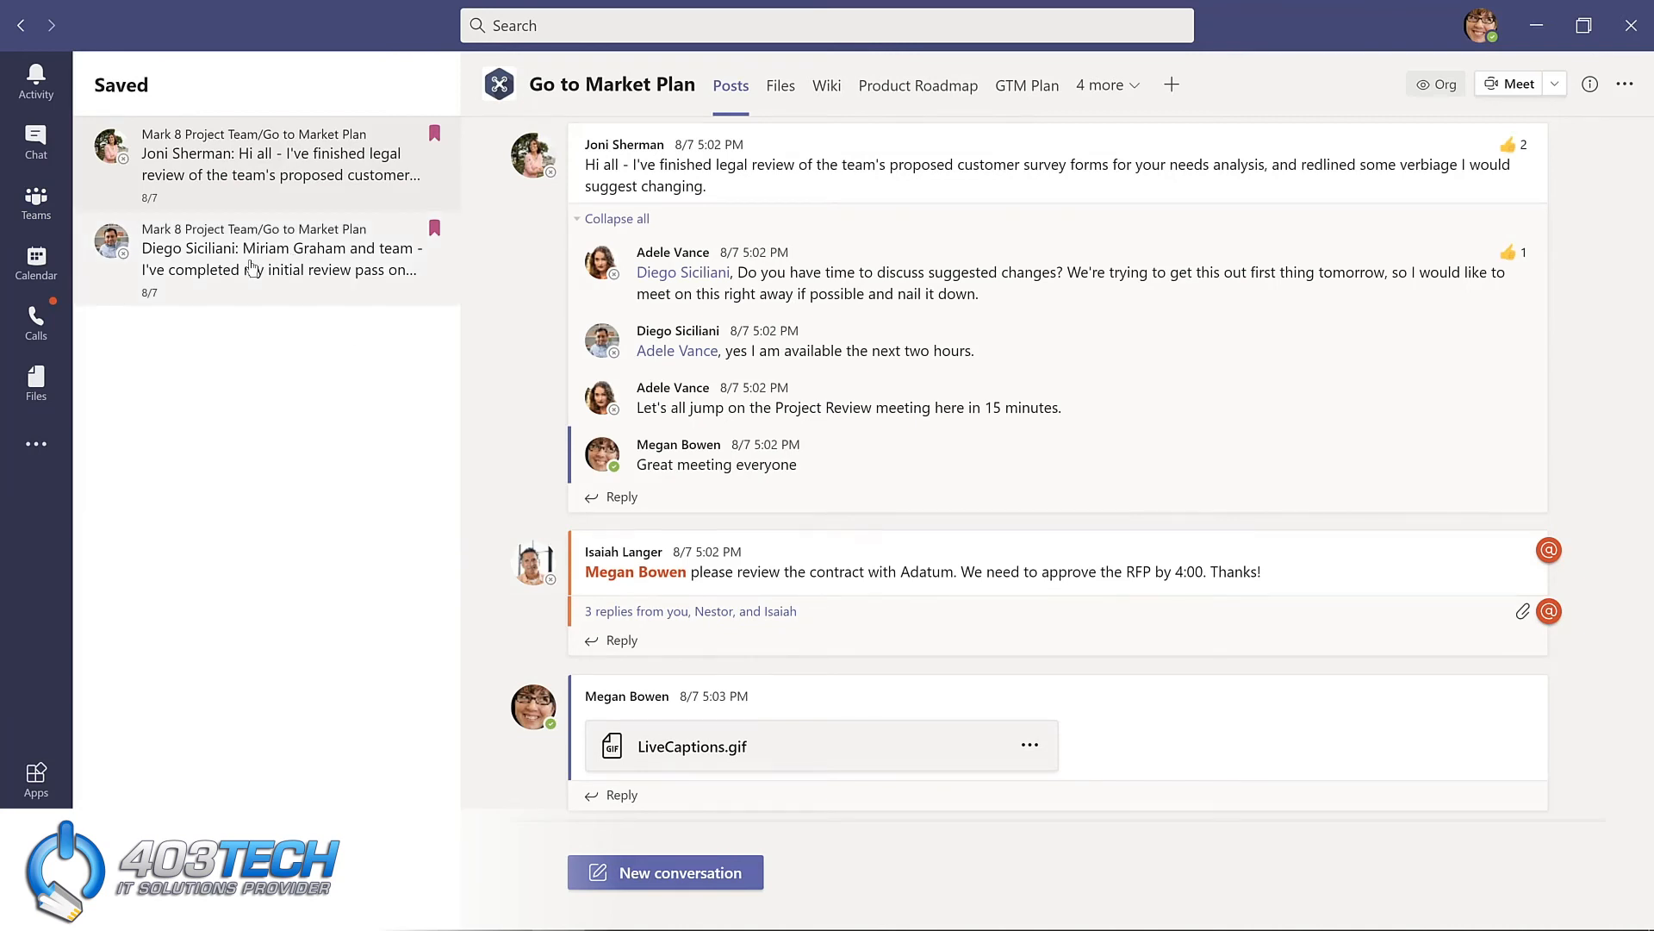
{"action": "left_click", "coordinate": [251, 268]}
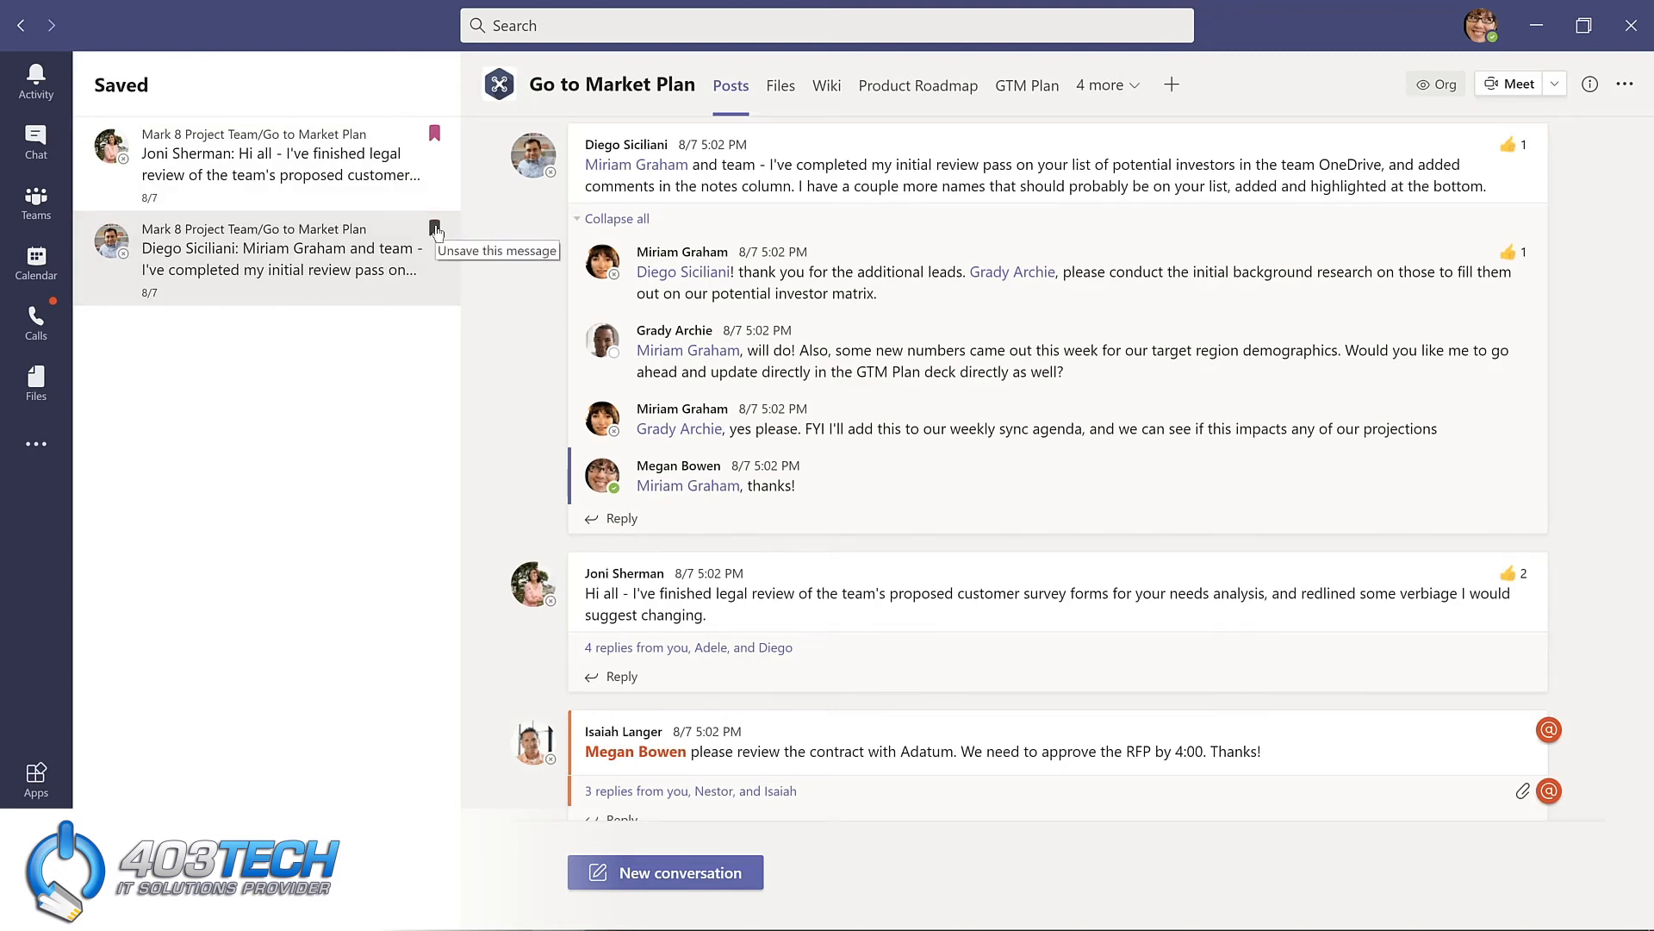
{"action": "left_click", "coordinate": [436, 229]}
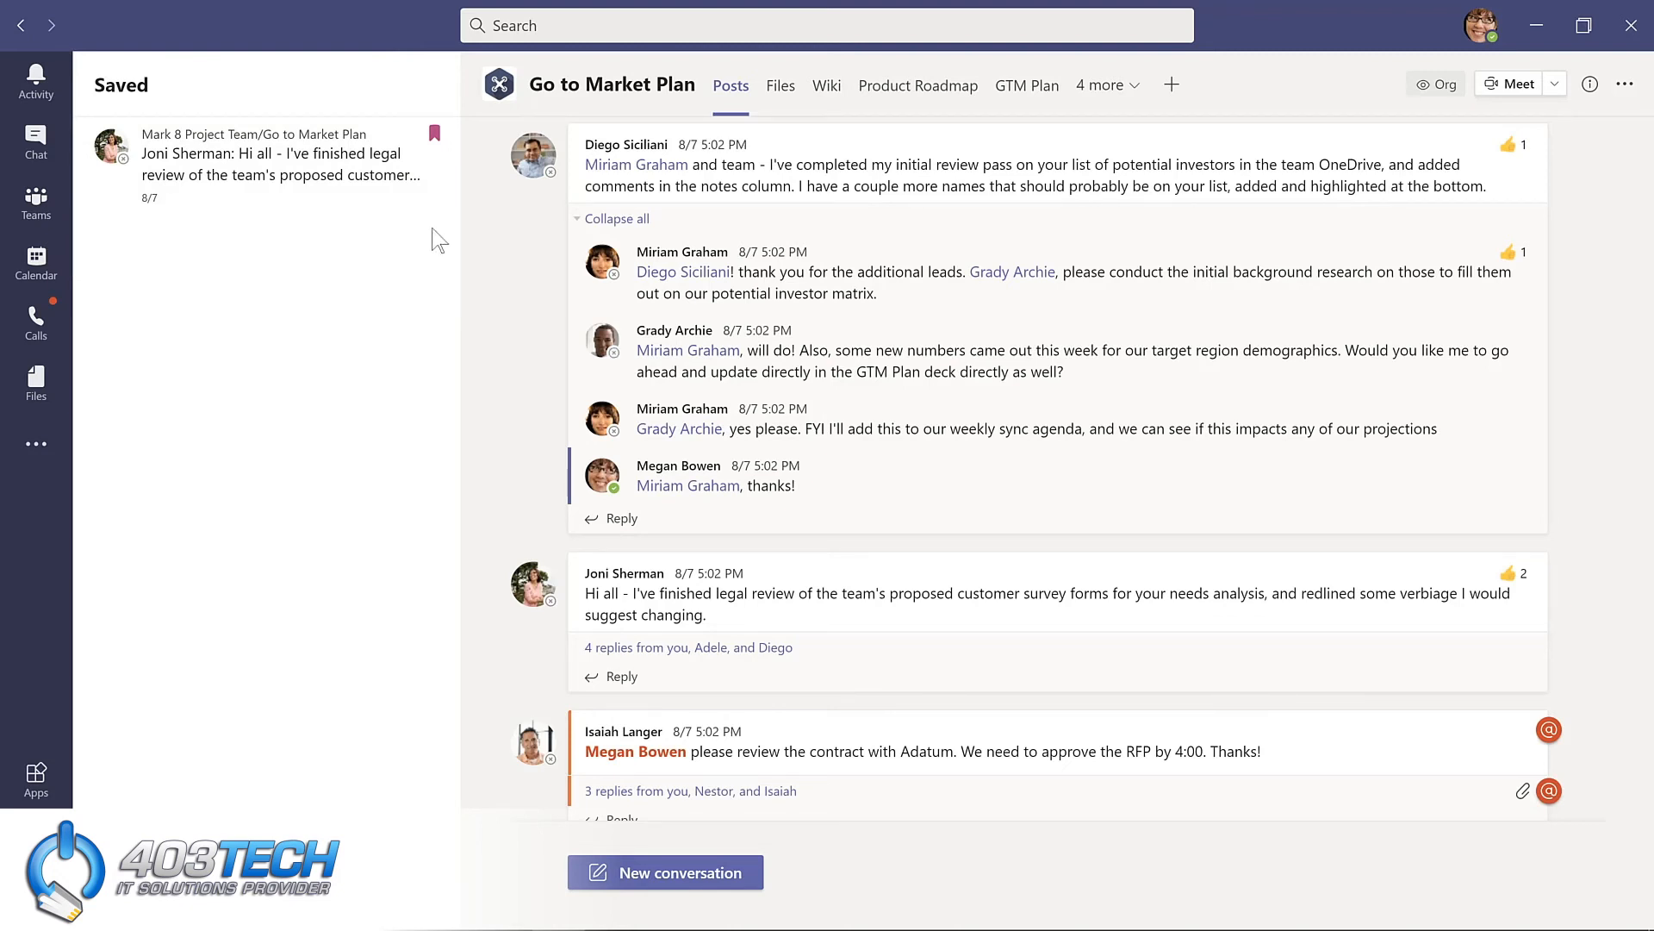
Step: From the Evergreen LMS Project Team's Design channel, list the saved messages with the /saved command, and unsave the potential investors message
{"action": "left_click", "coordinate": [177, 395]}
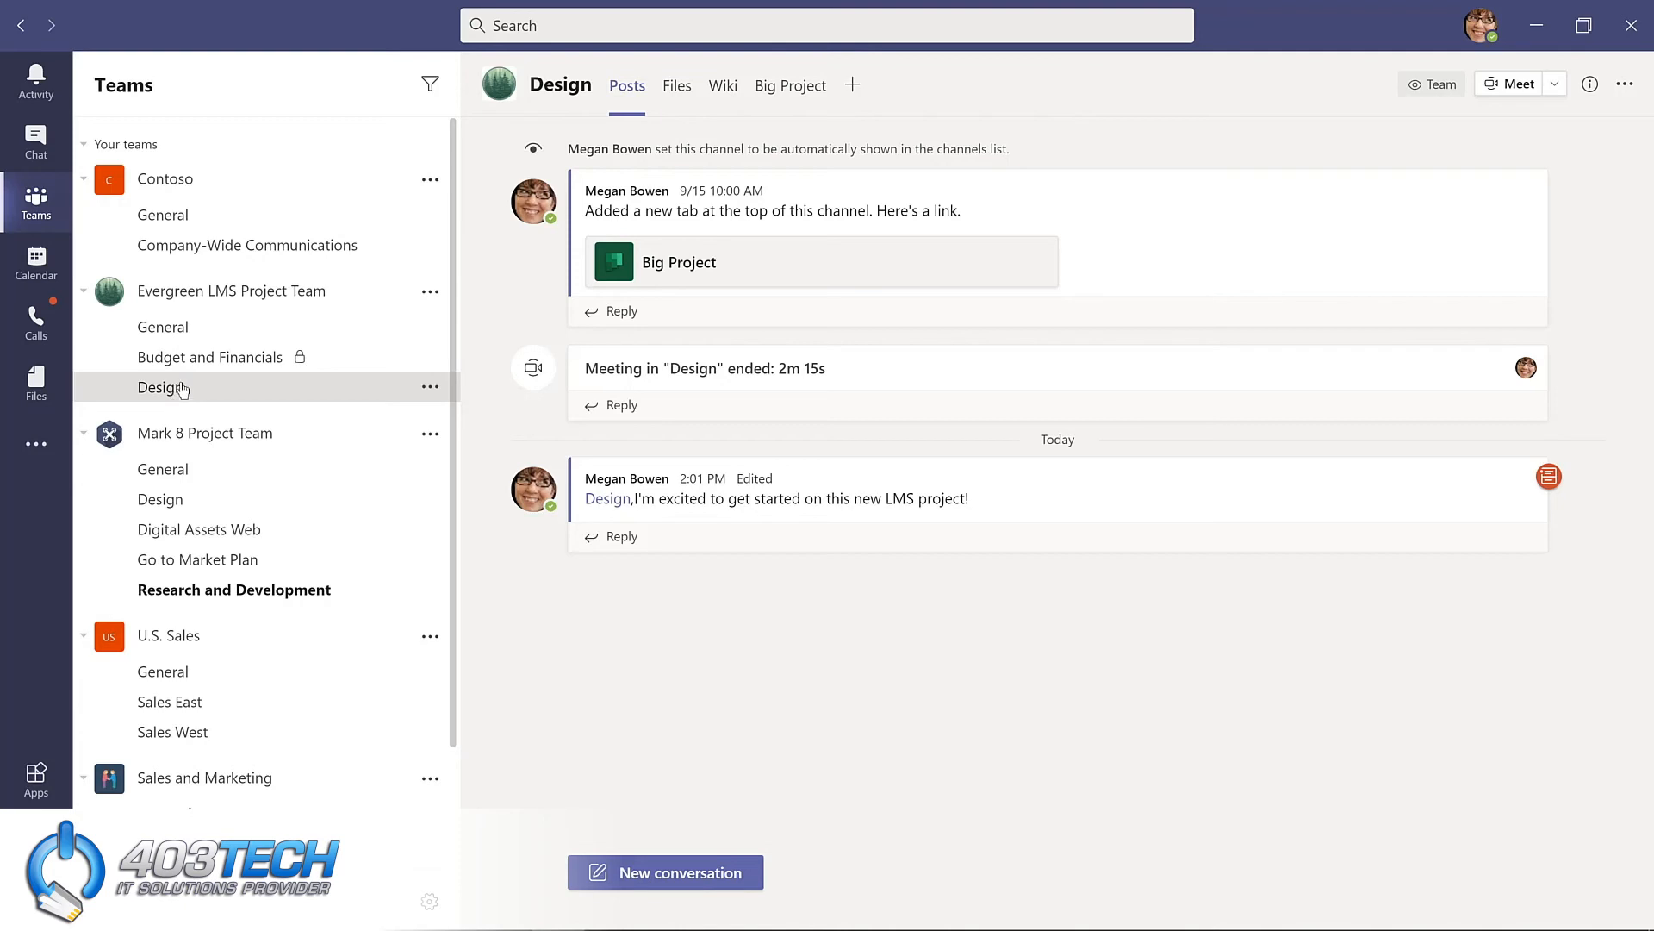
{"action": "left_click", "coordinate": [582, 23]}
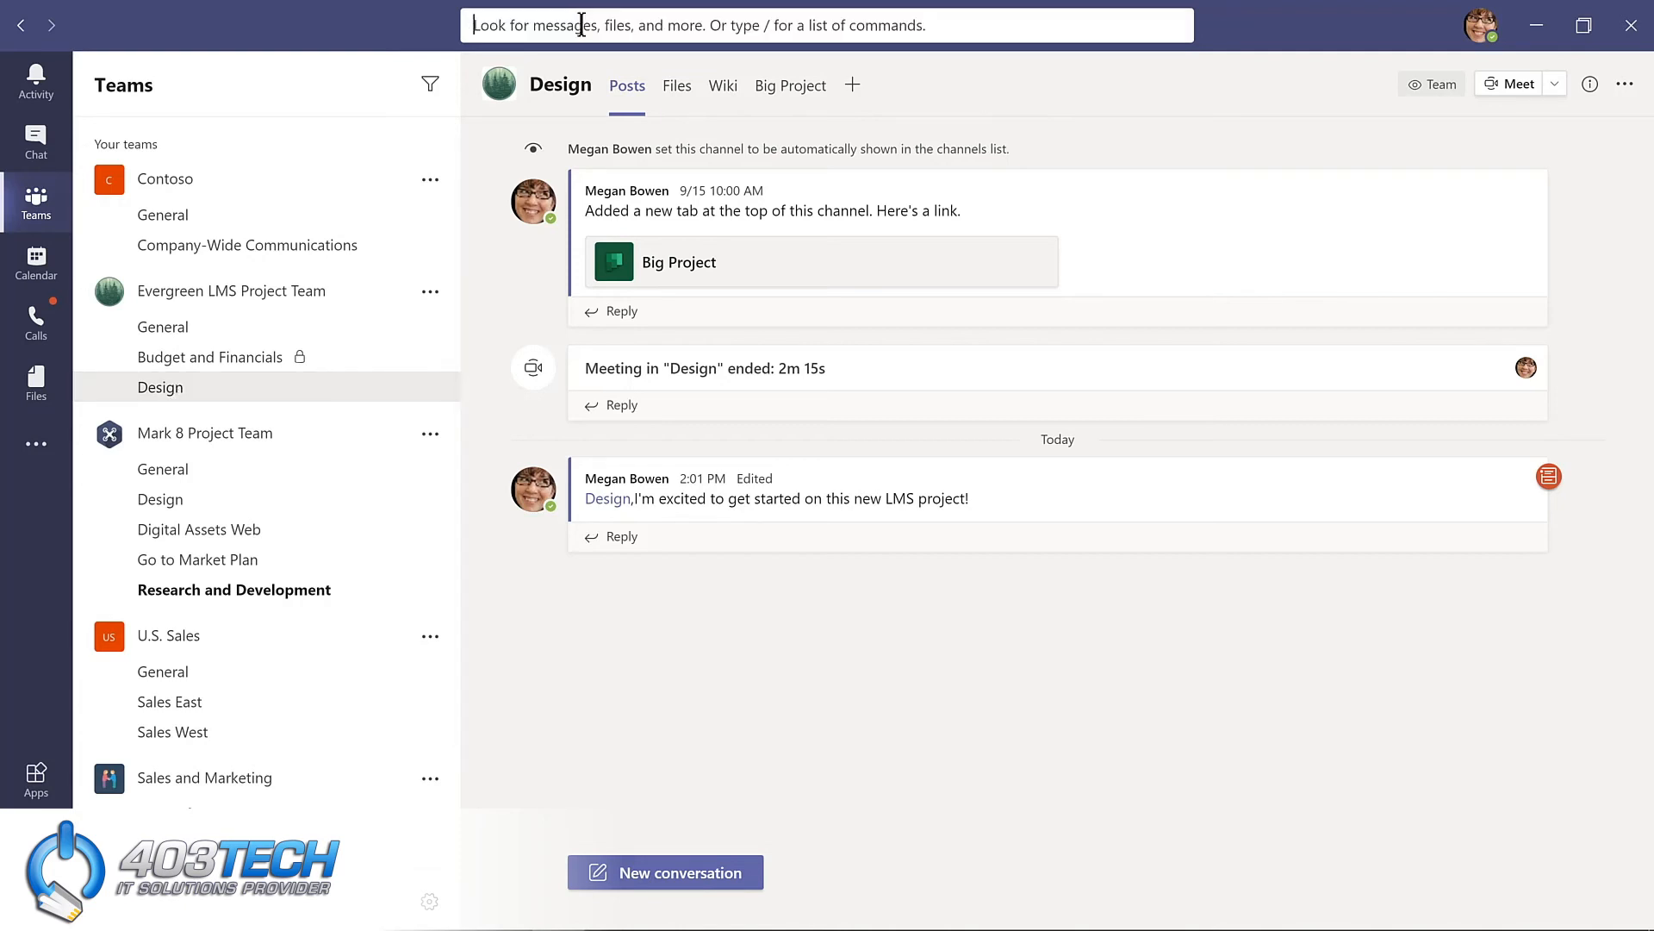
{"action": "type", "text": "/saved"}
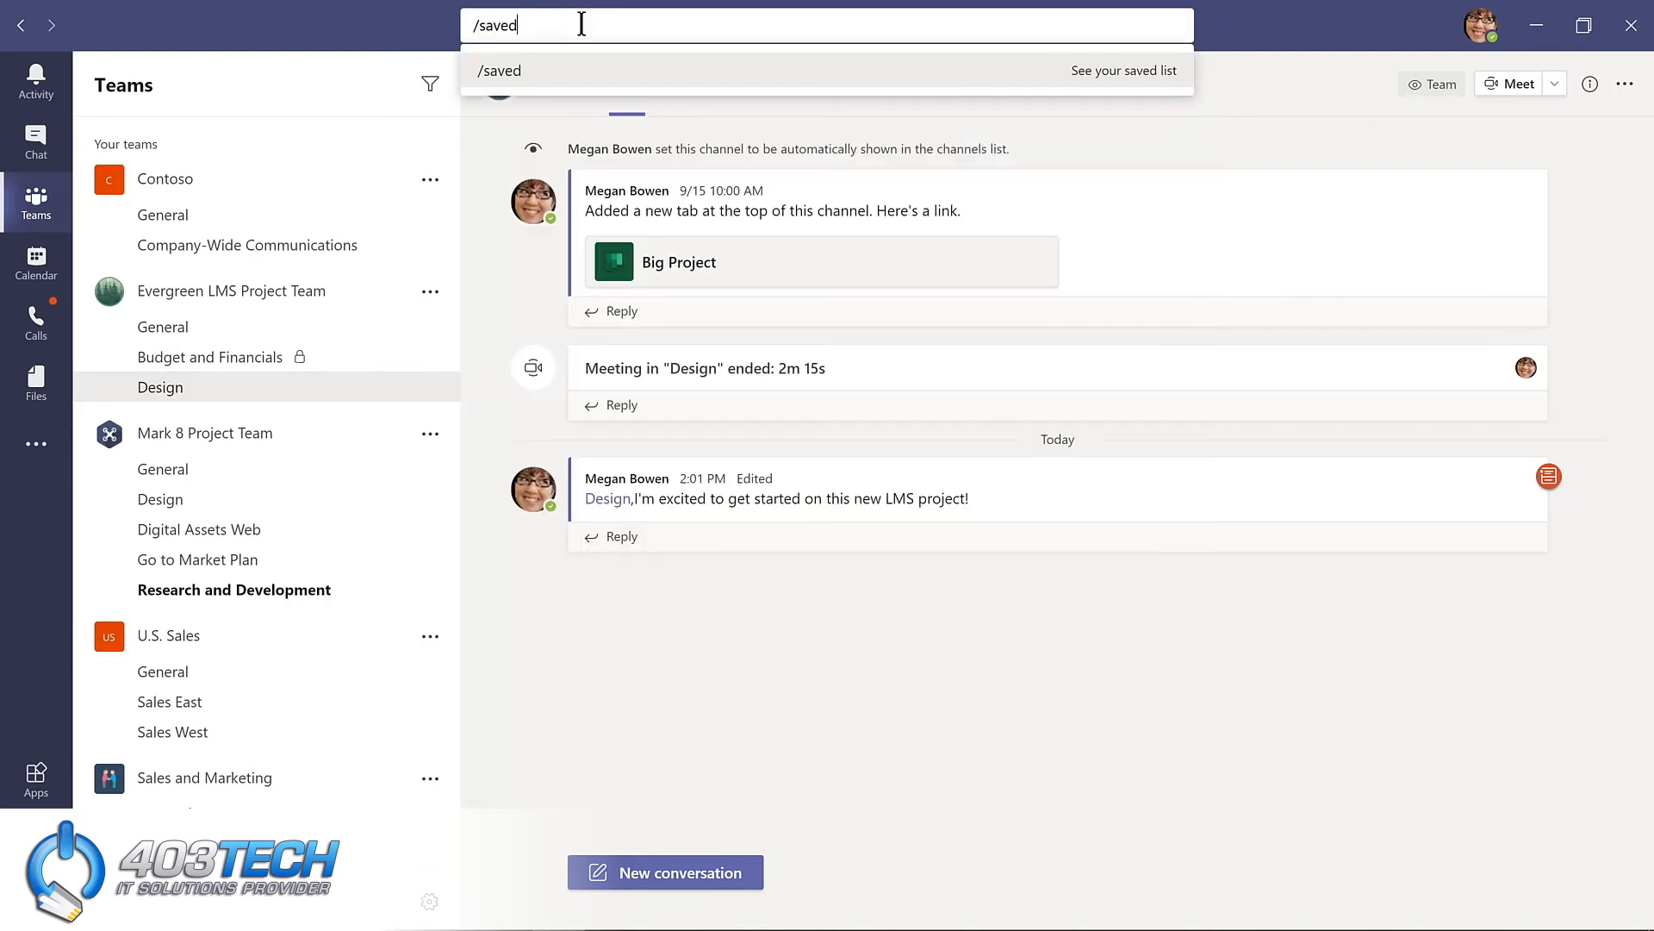
{"action": "key", "text": "Return"}
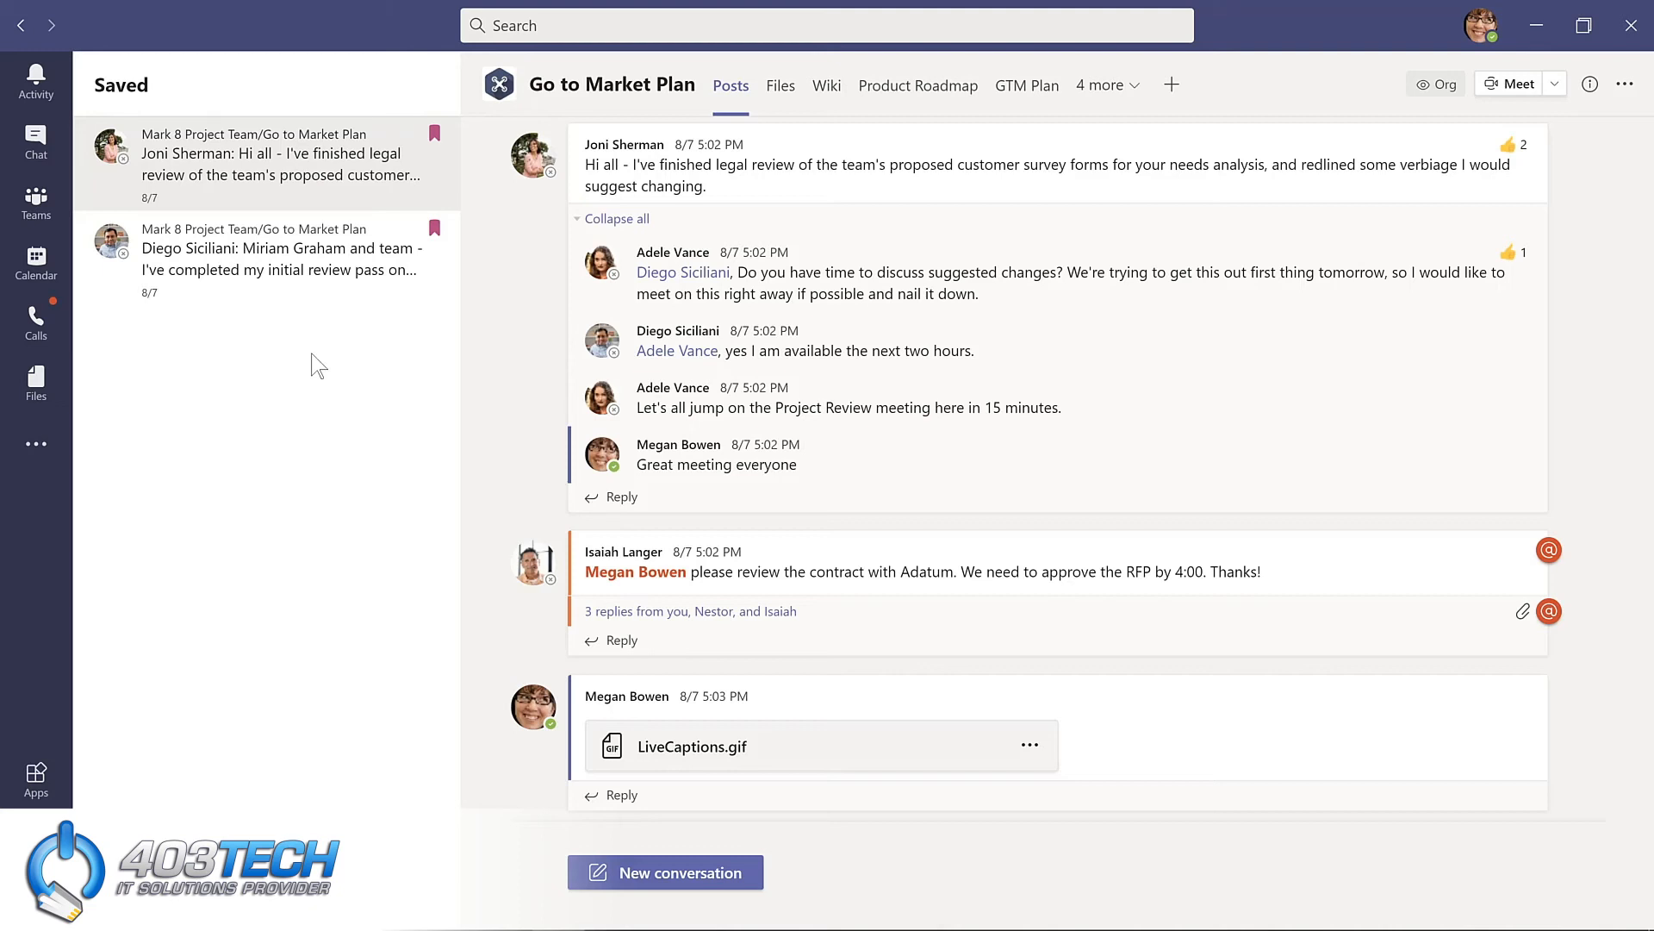
{"action": "left_click", "coordinate": [435, 229]}
Step: Return to the teams list, save the Adatum contract review message in the Go to Market Plan channel, and unsave it
{"action": "left_click", "coordinate": [41, 210]}
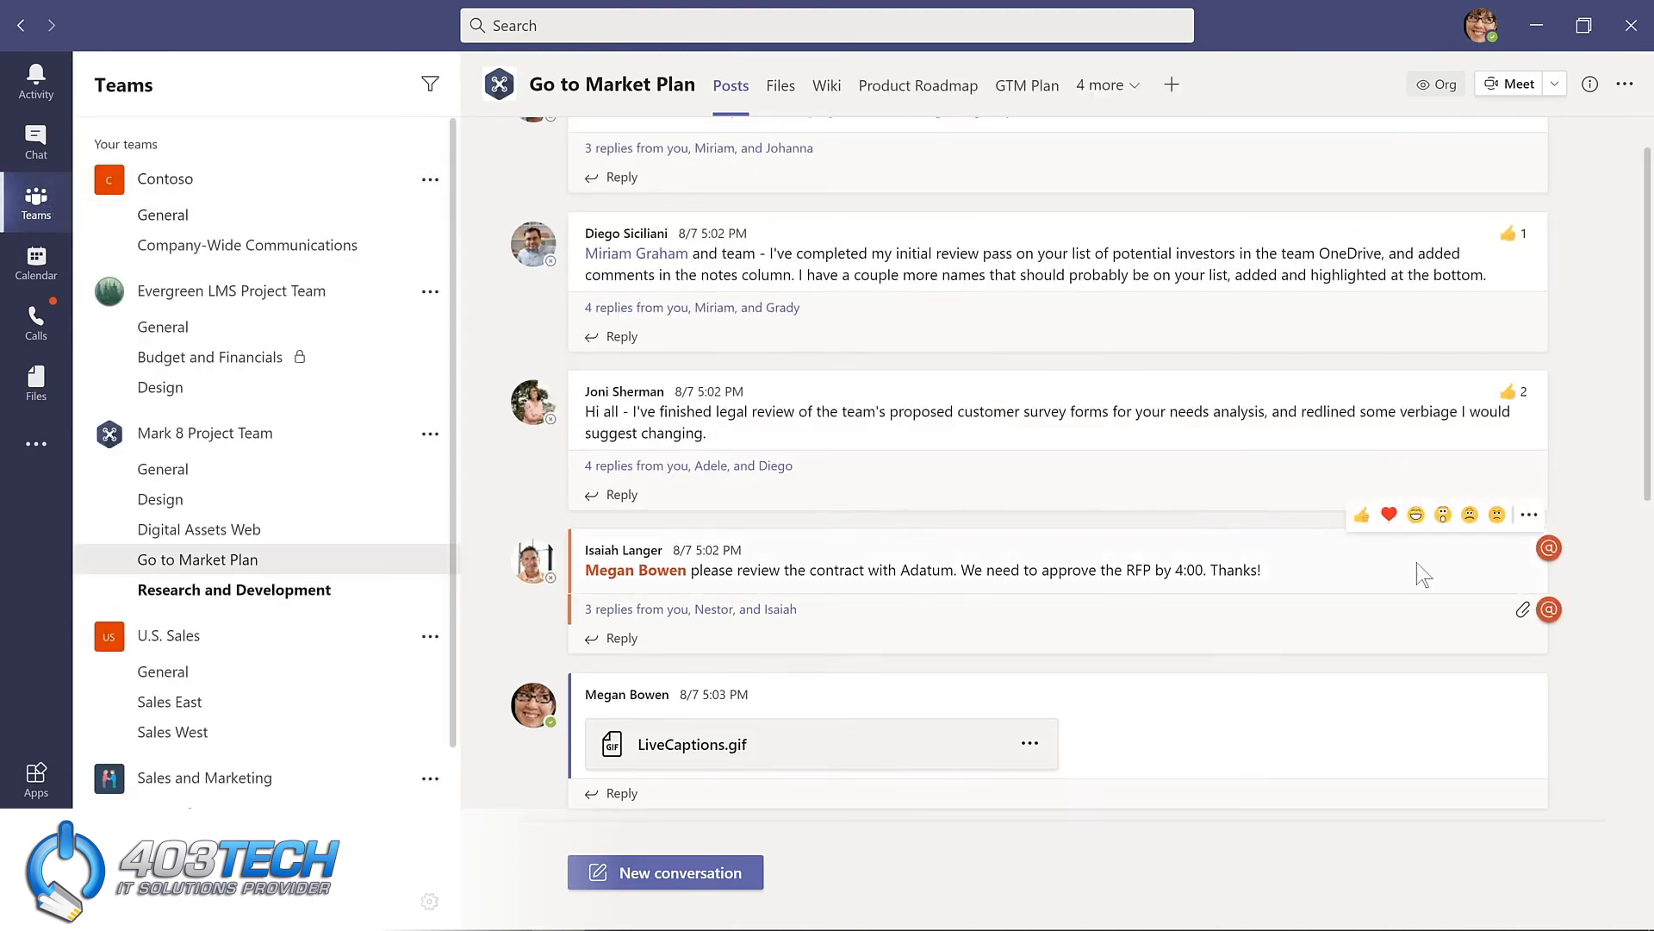
{"action": "left_click", "coordinate": [1529, 514]}
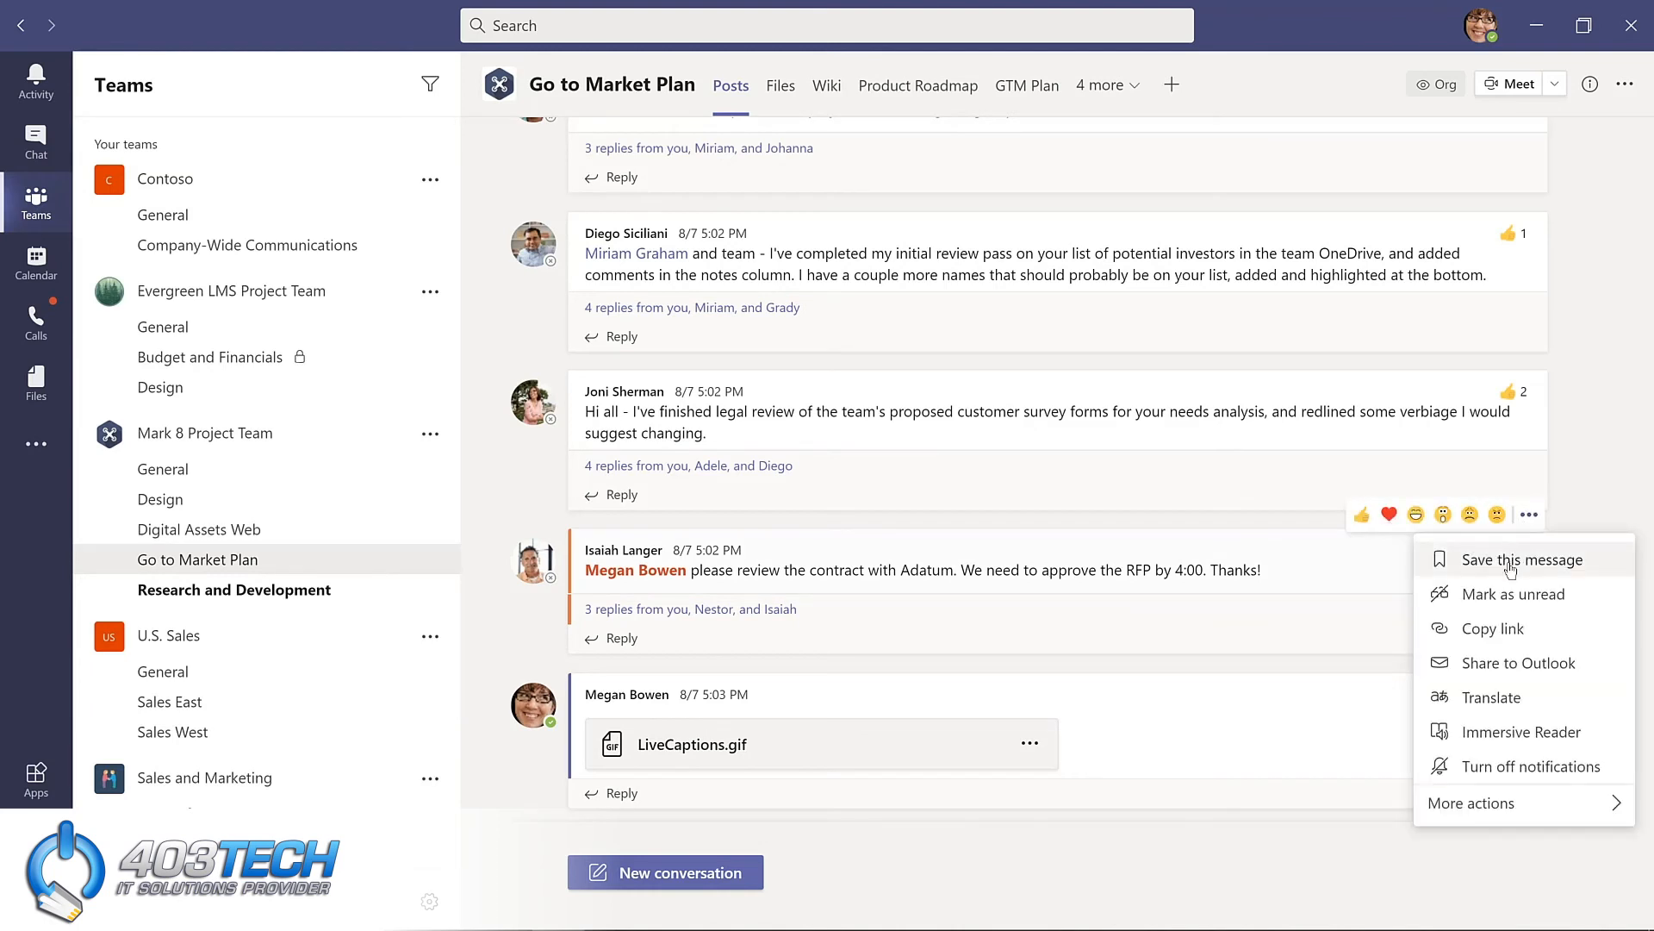
{"action": "left_click", "coordinate": [1518, 558]}
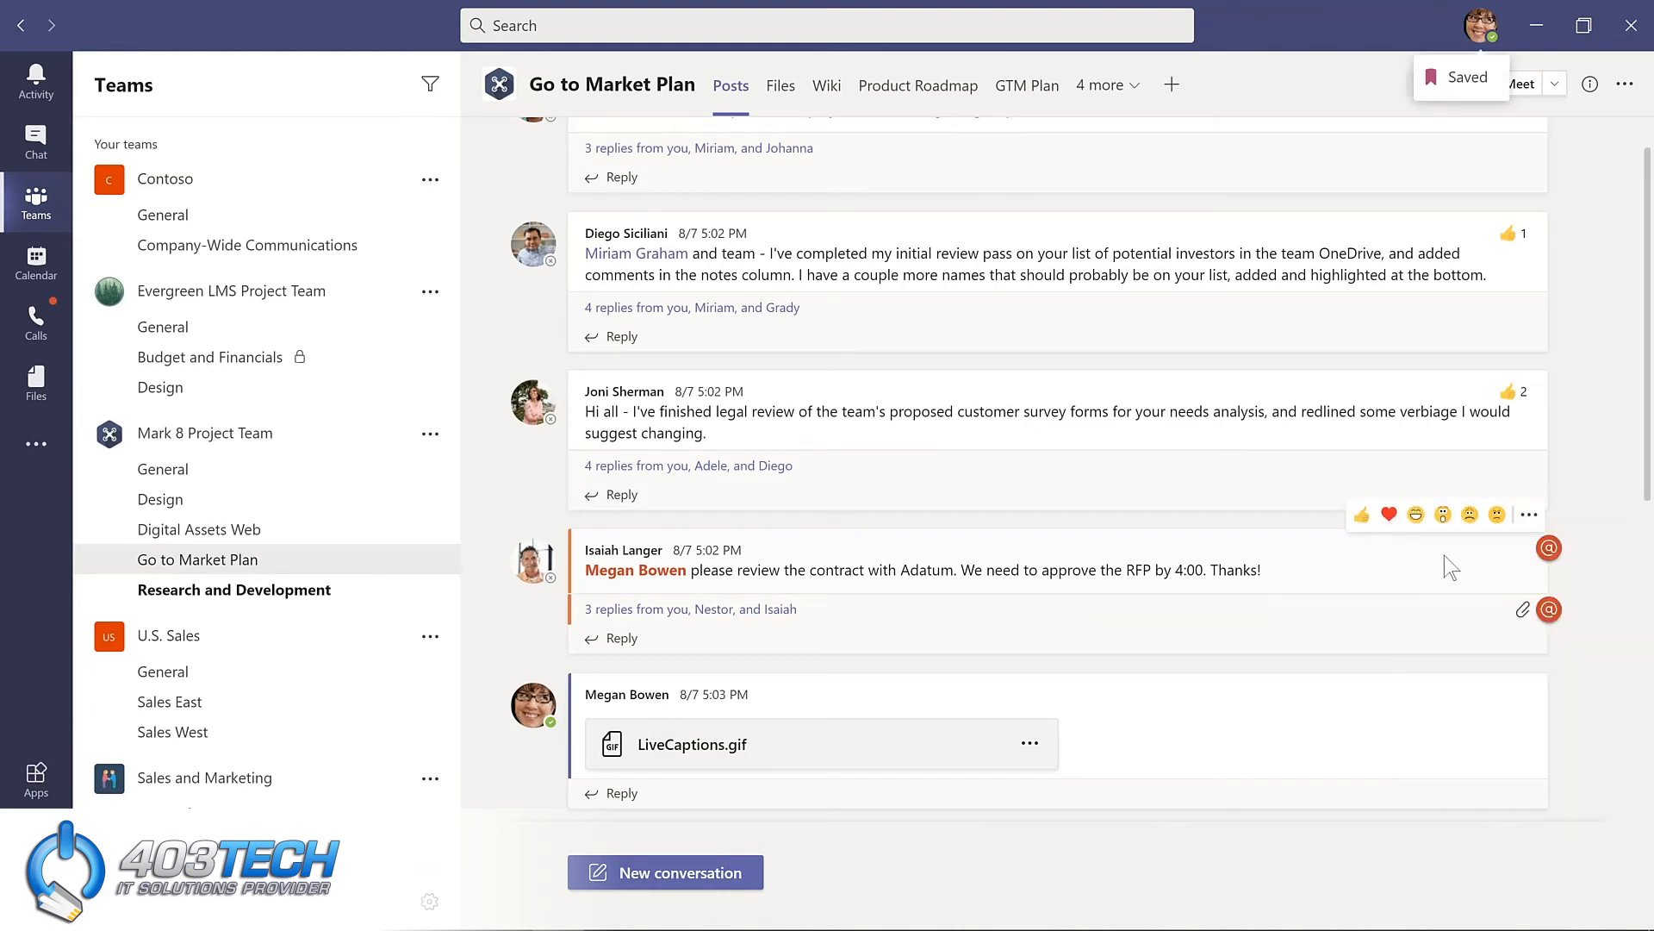
{"action": "left_click", "coordinate": [1530, 515]}
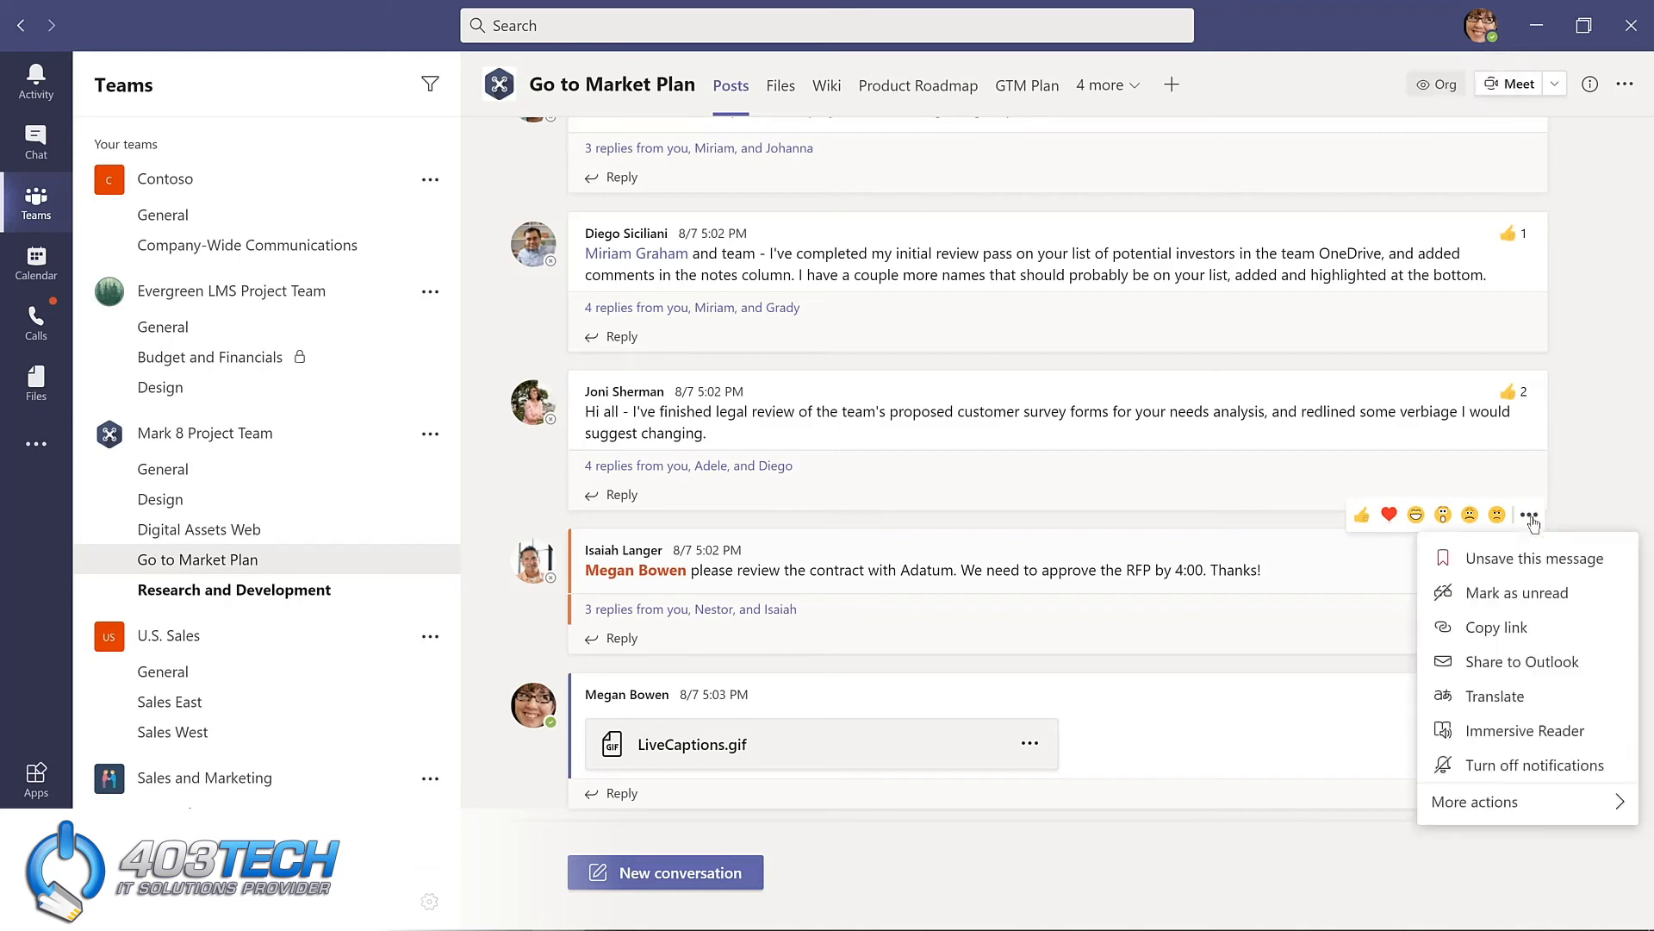
{"action": "left_click", "coordinate": [1512, 560]}
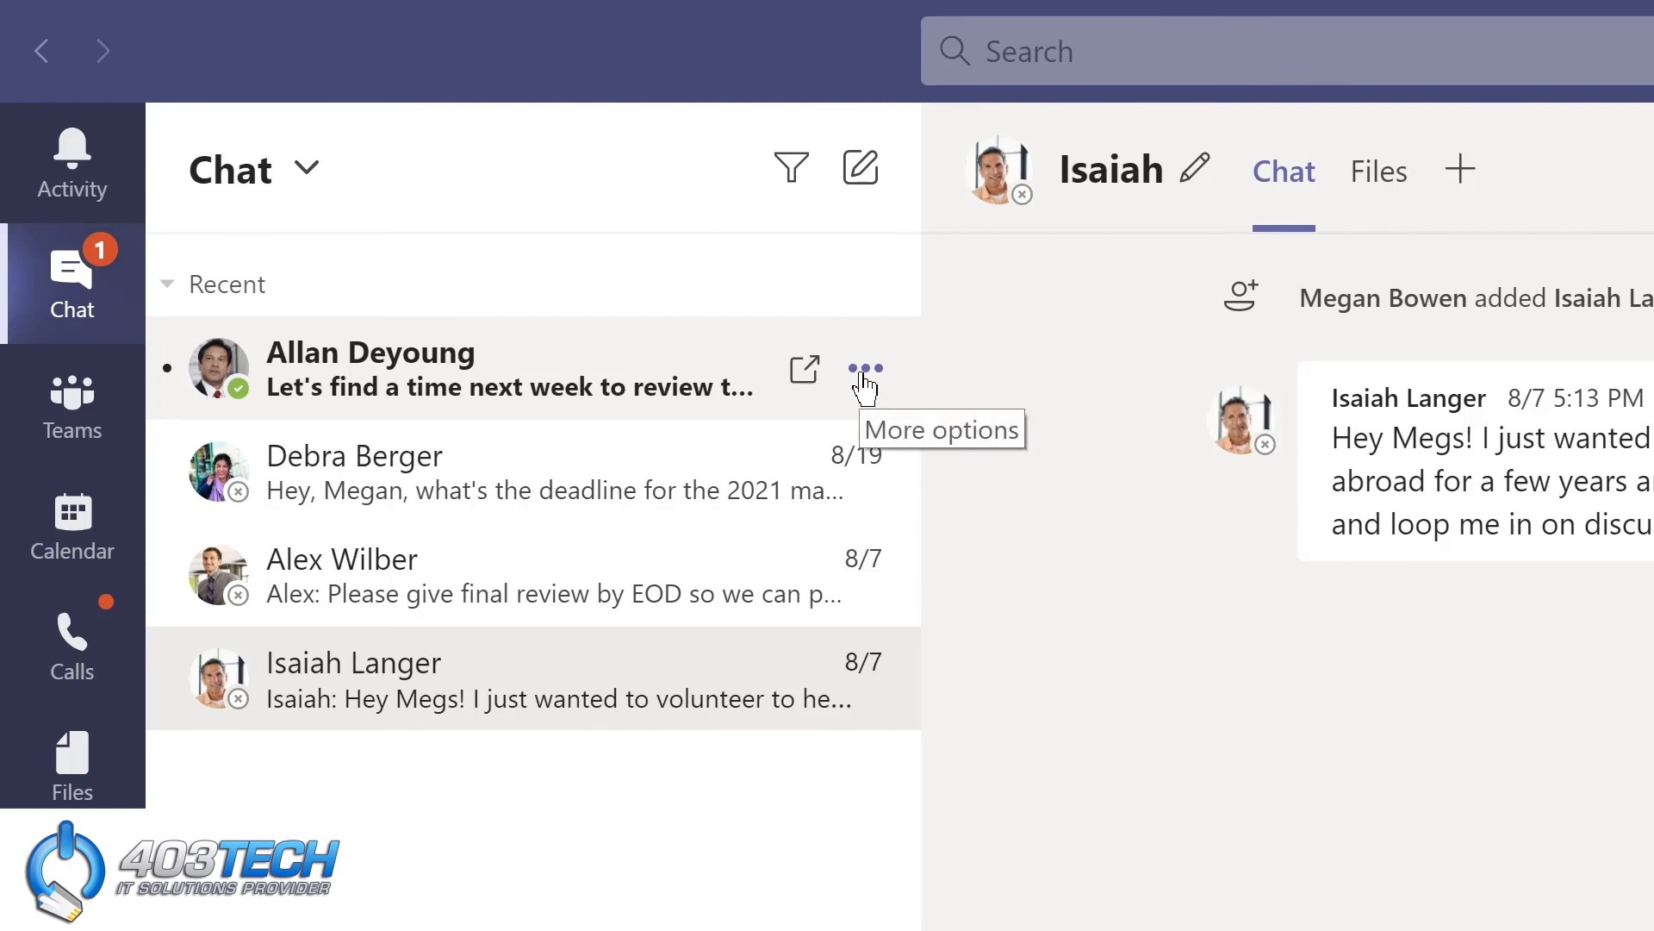
Step: Pin the unread chat about finding a time next week, and move the pinned volunteering chat above it
{"action": "left_click", "coordinate": [865, 368]}
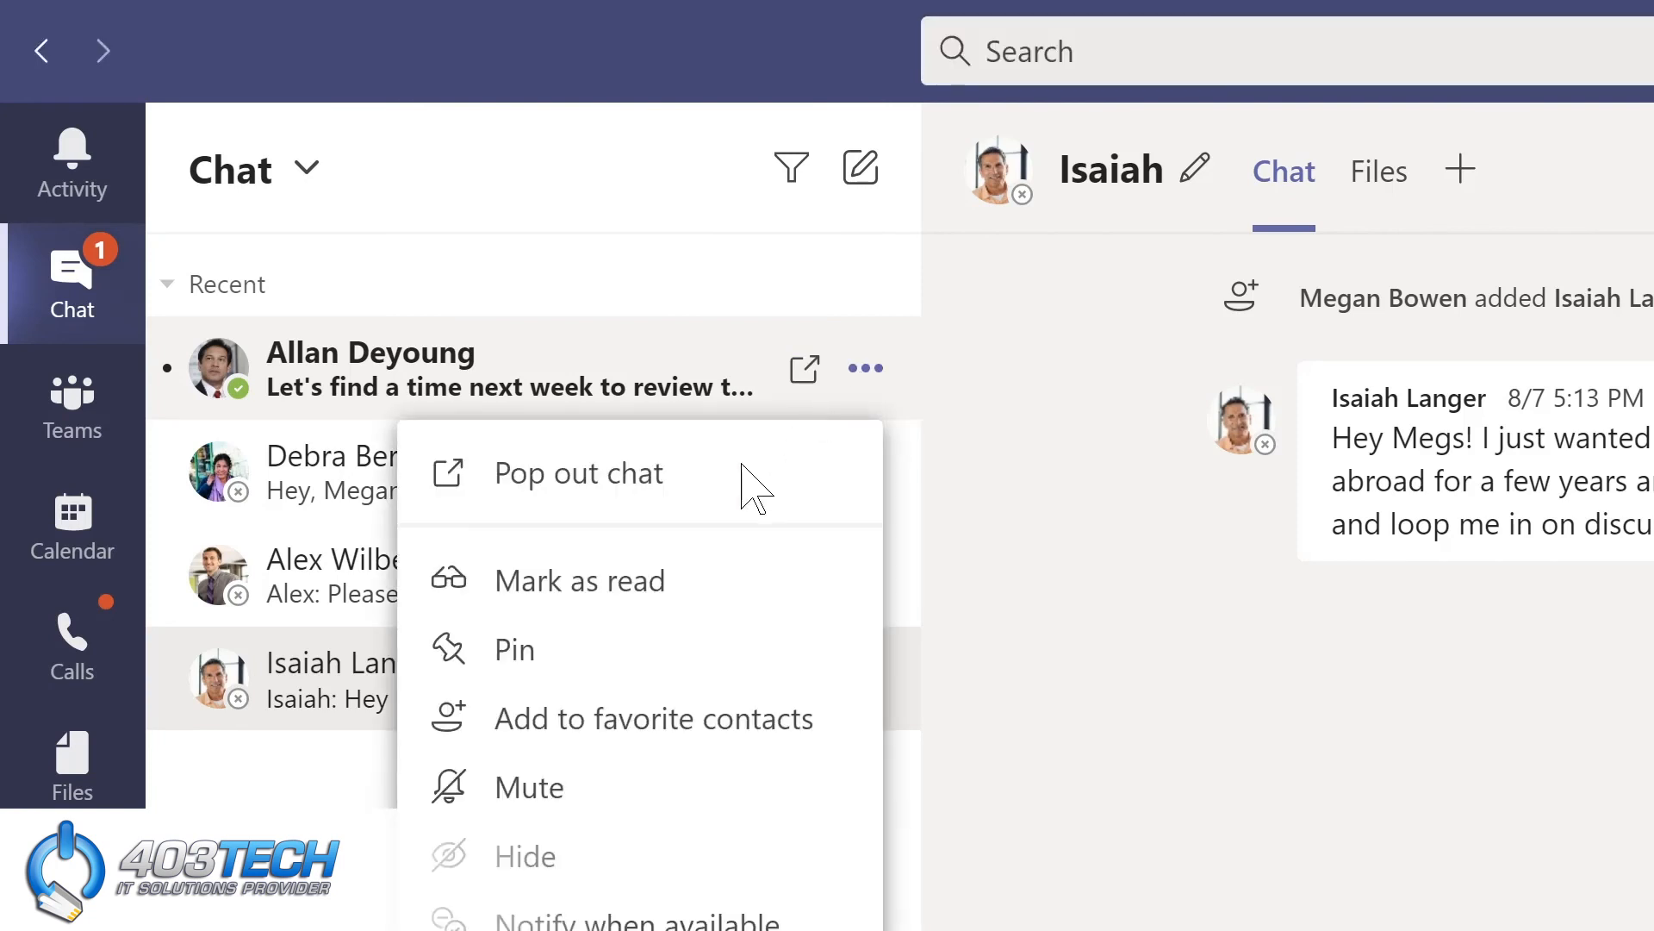
{"action": "left_click", "coordinate": [517, 662]}
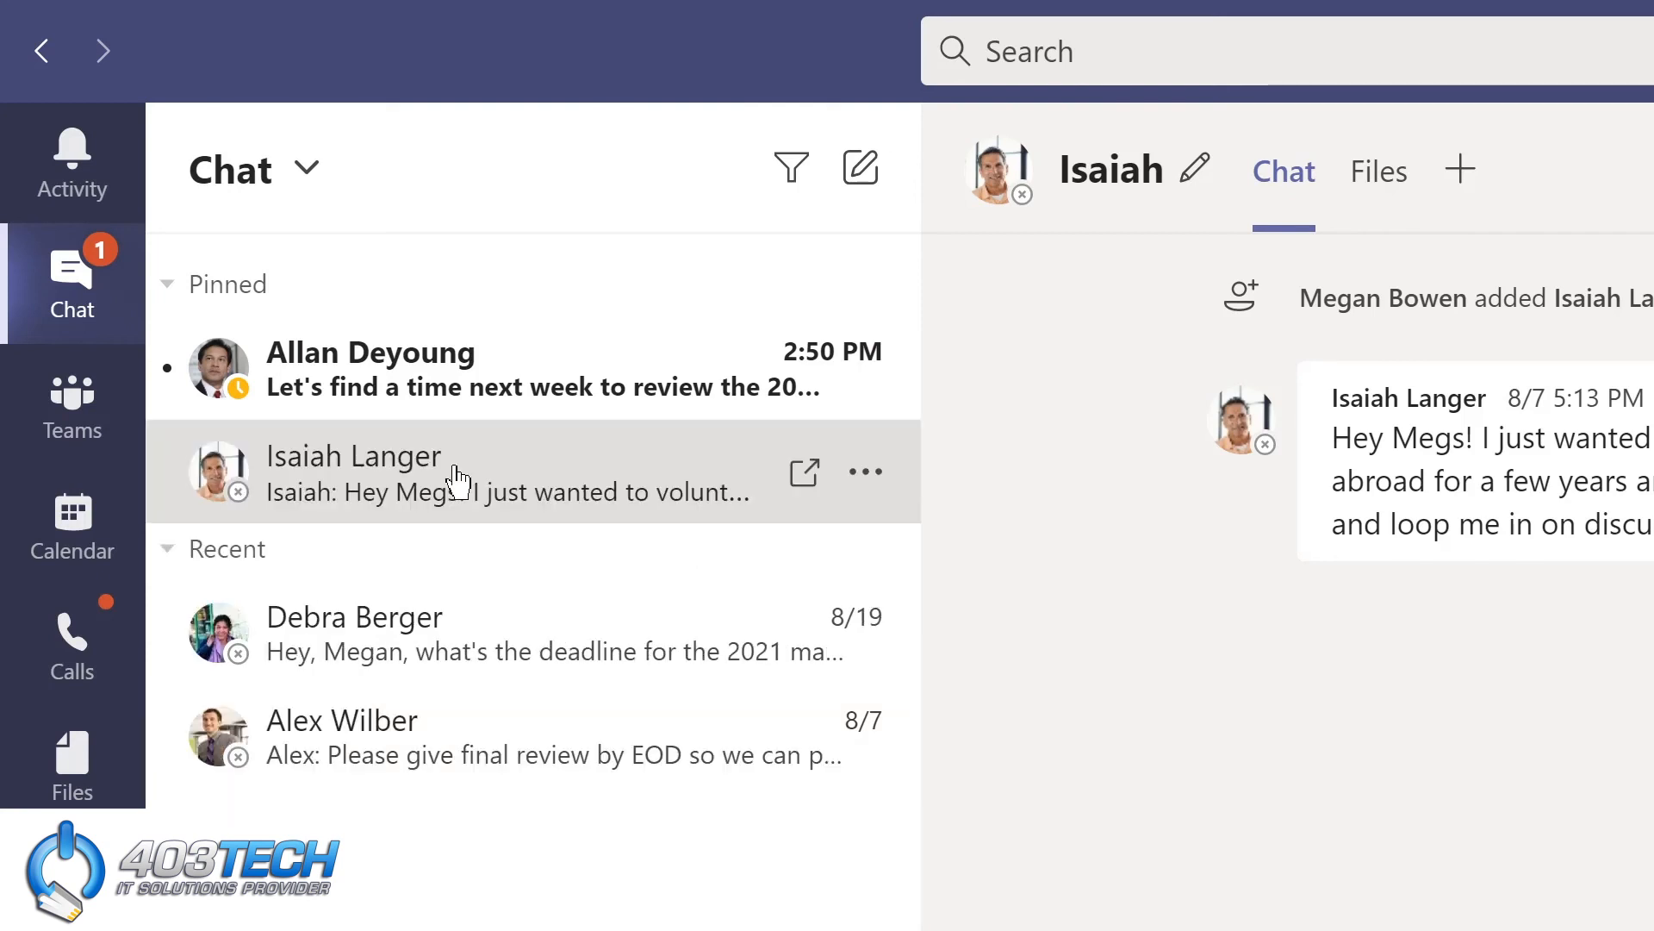
{"action": "left_click_drag", "start_coordinate": [451, 469], "coordinate": [456, 324]}
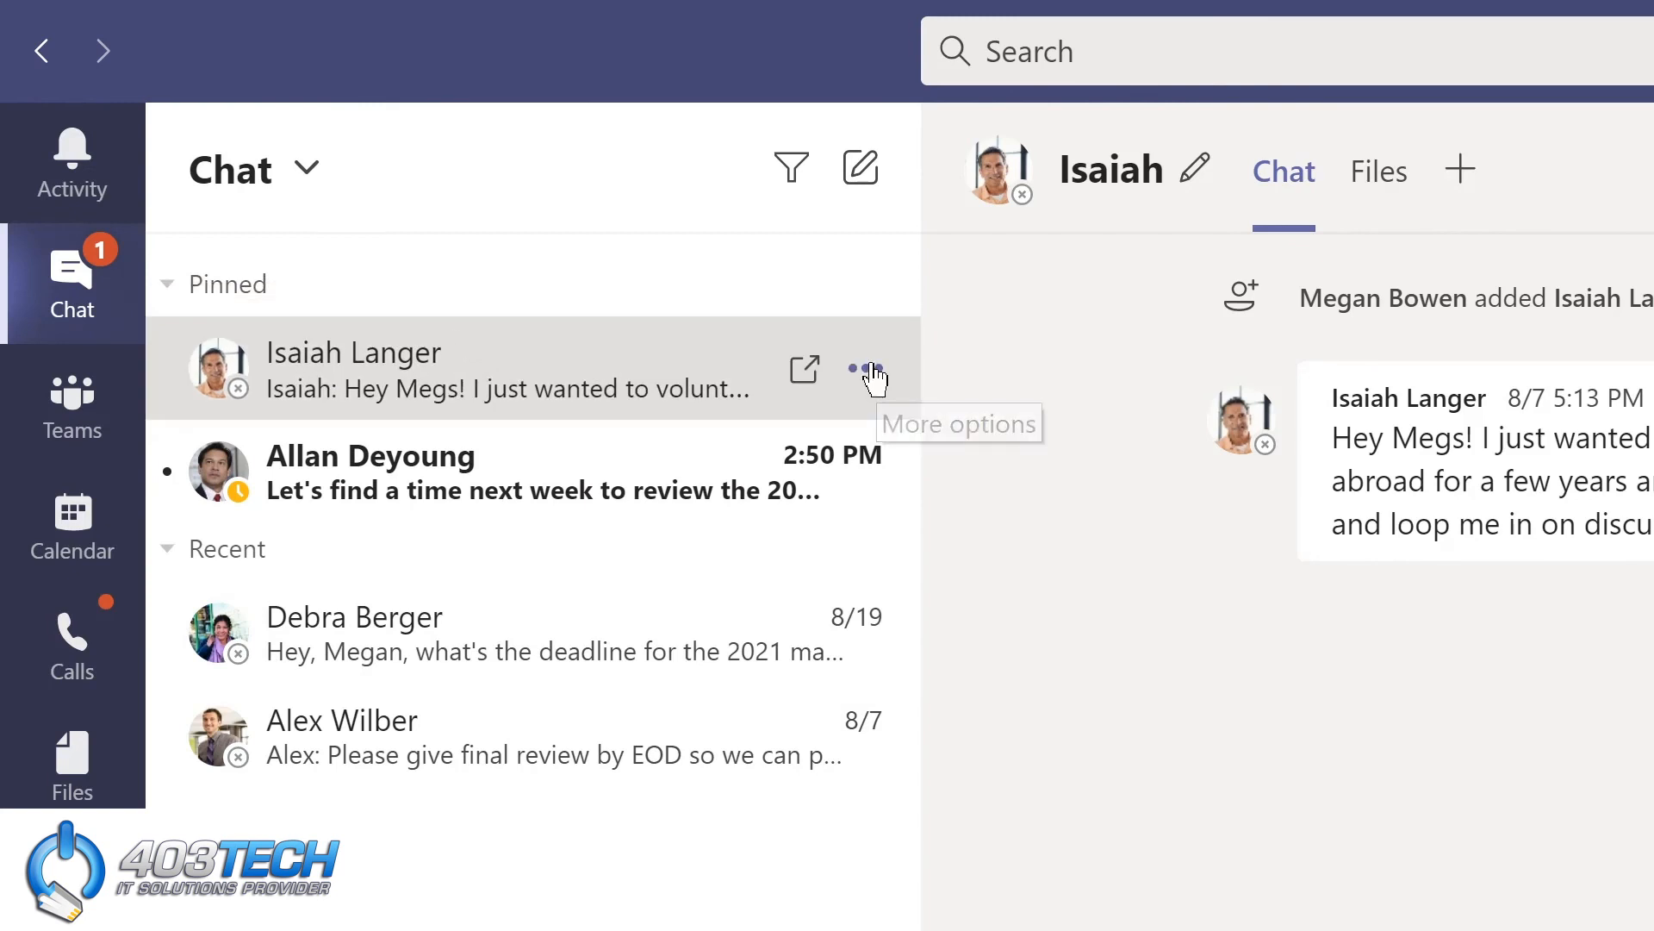
Step: Unpin the volunteering chat from the top of the pinned chats
{"action": "left_click", "coordinate": [872, 371]}
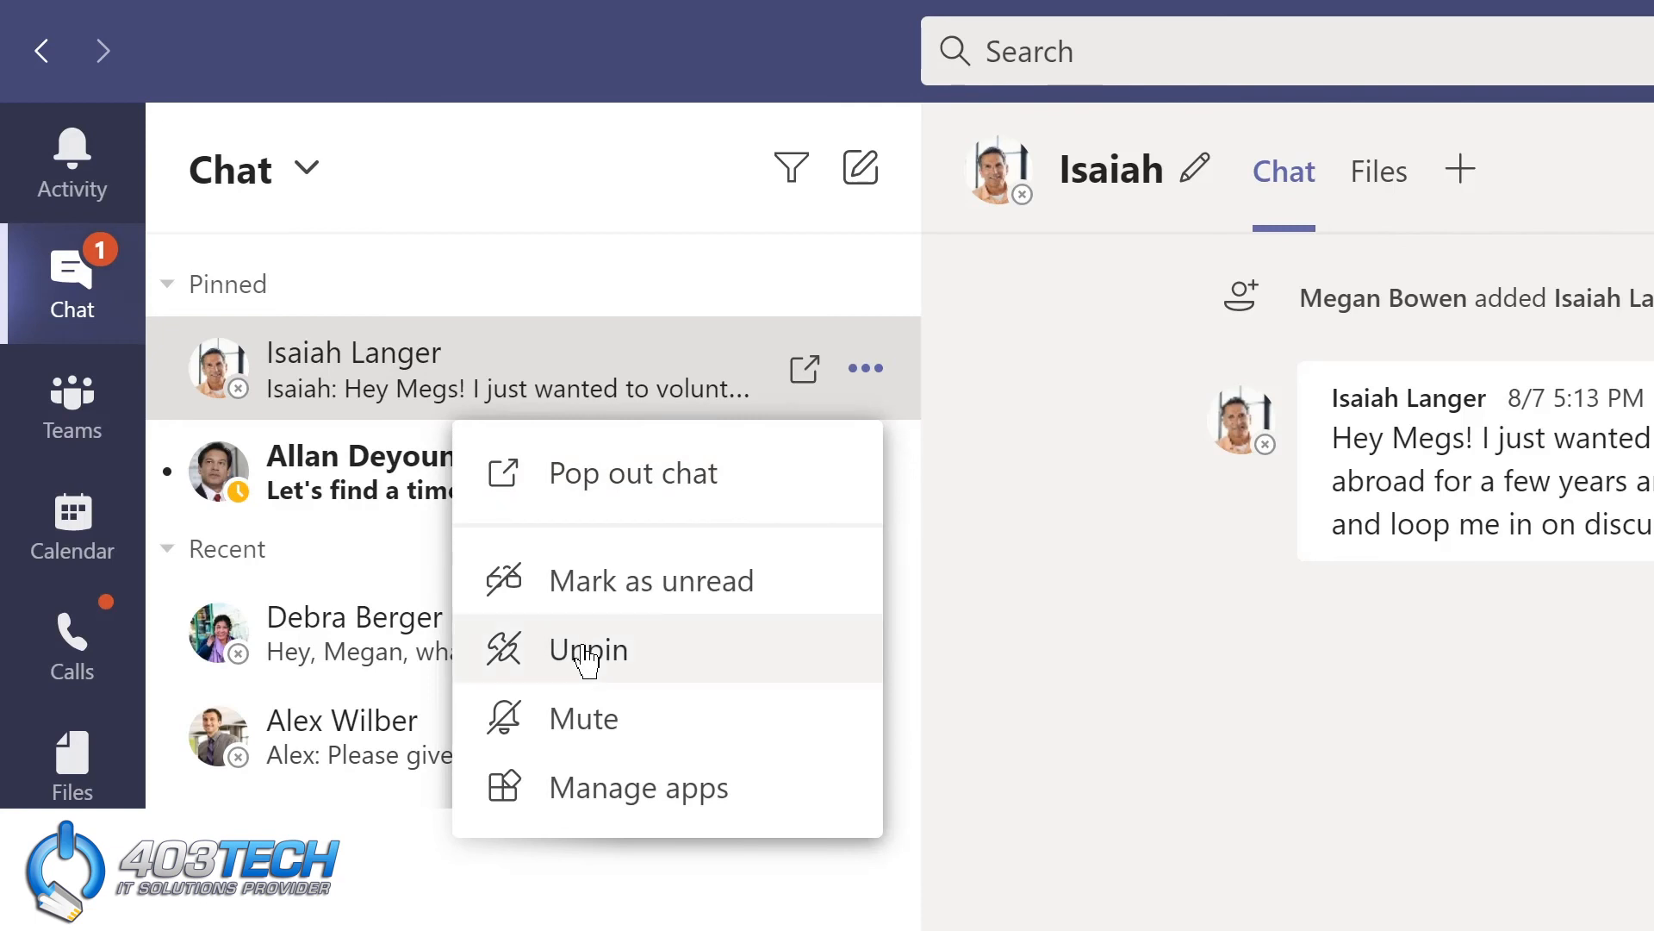
{"action": "left_click", "coordinate": [593, 657]}
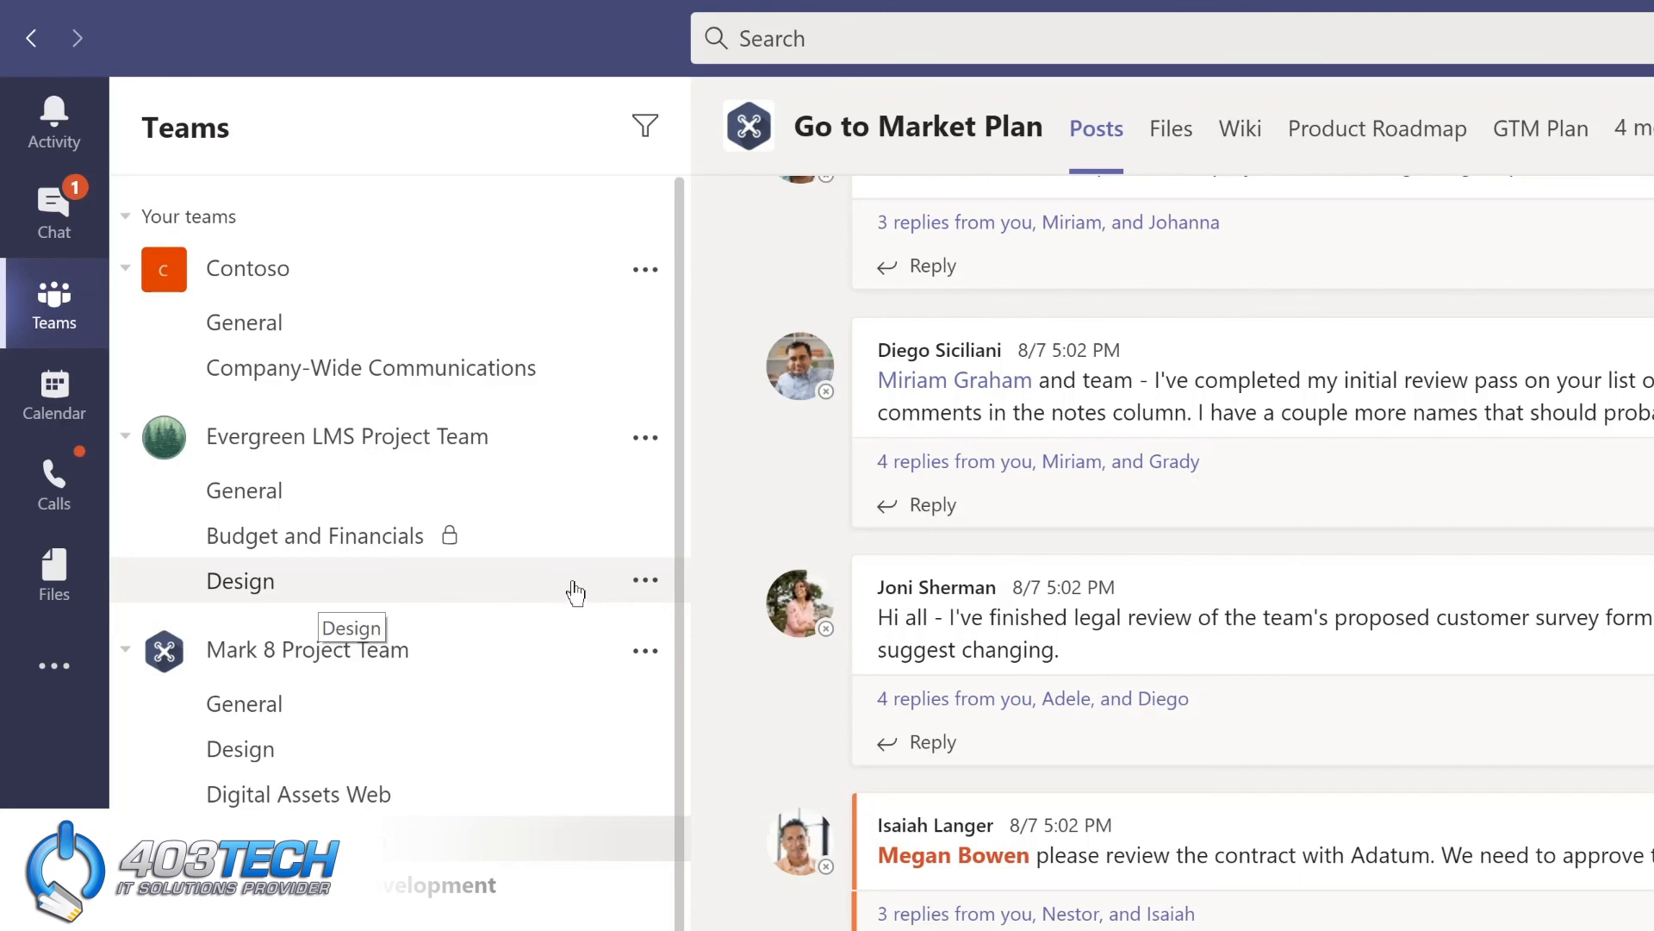
Step: Pin the Evergreen LMS Project Team's Design channel, and move the pinned Digital Assets Web channel above it
{"action": "left_click", "coordinate": [643, 584]}
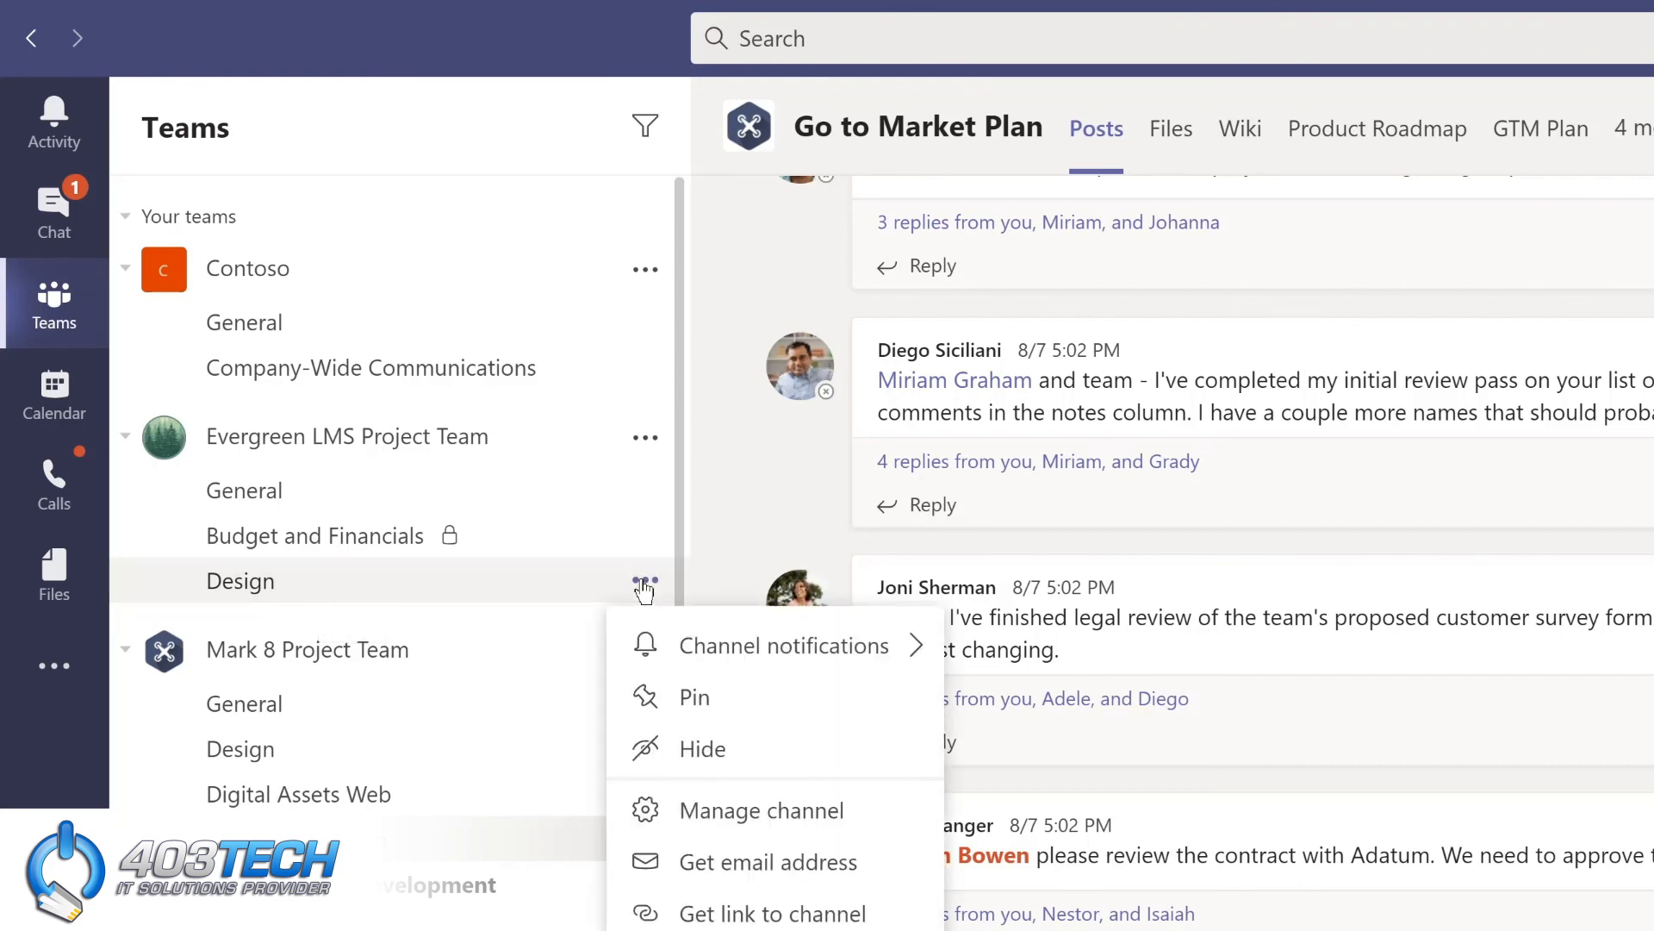
{"action": "left_click", "coordinate": [689, 705]}
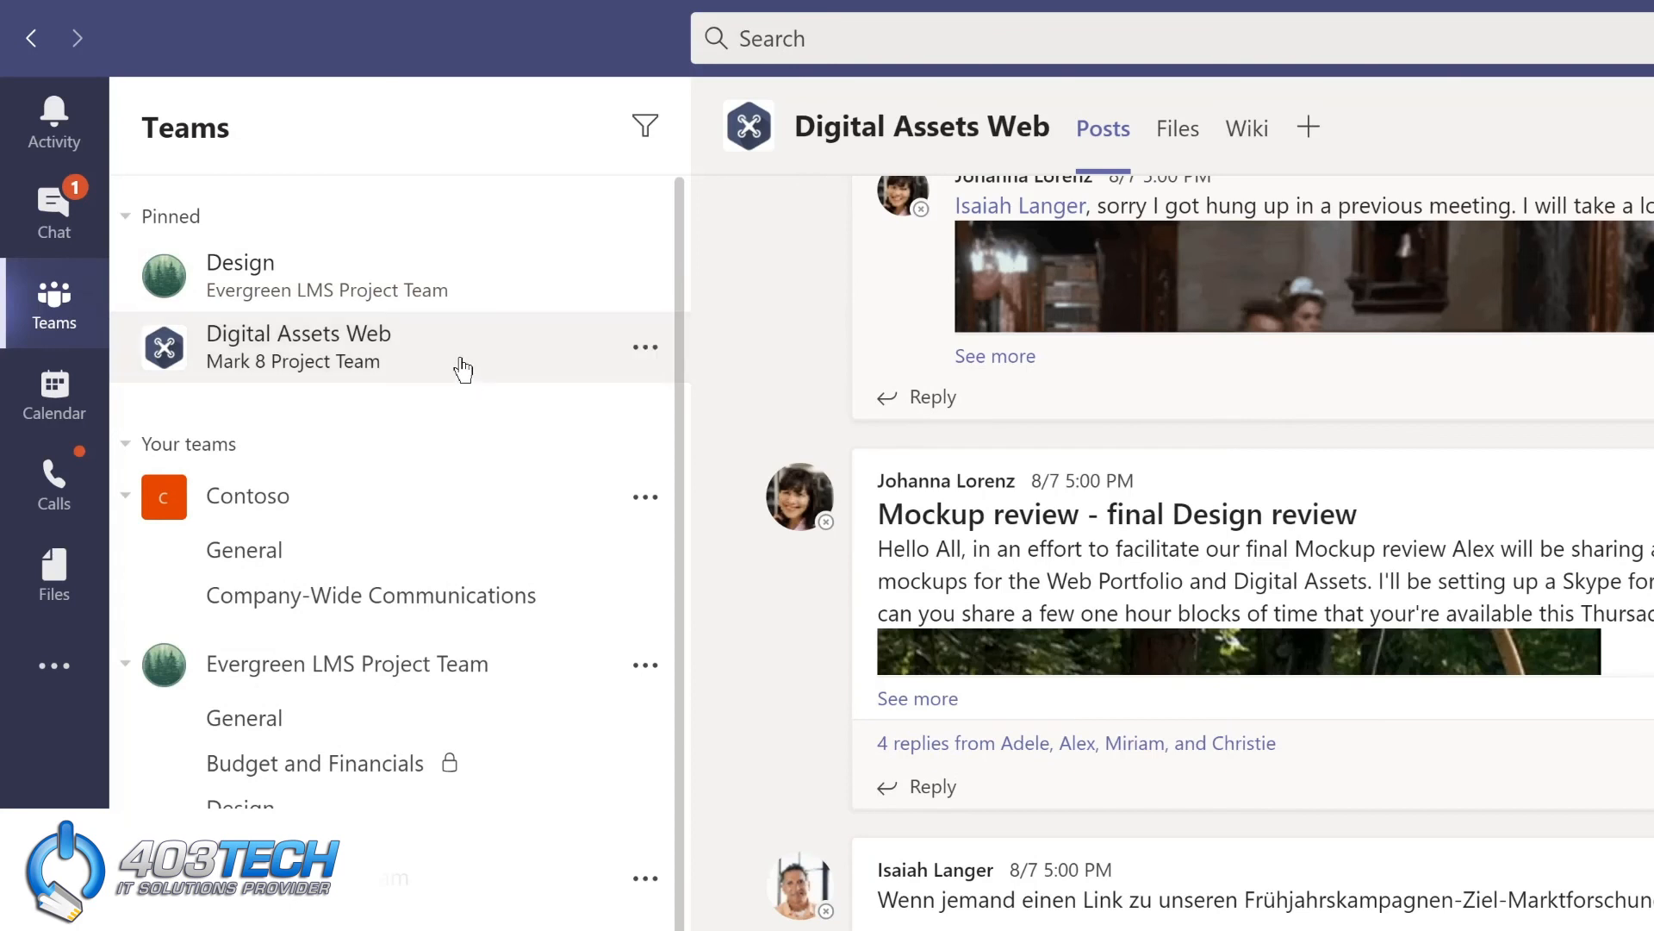
{"action": "left_click_drag", "start_coordinate": [464, 371], "coordinate": [463, 253]}
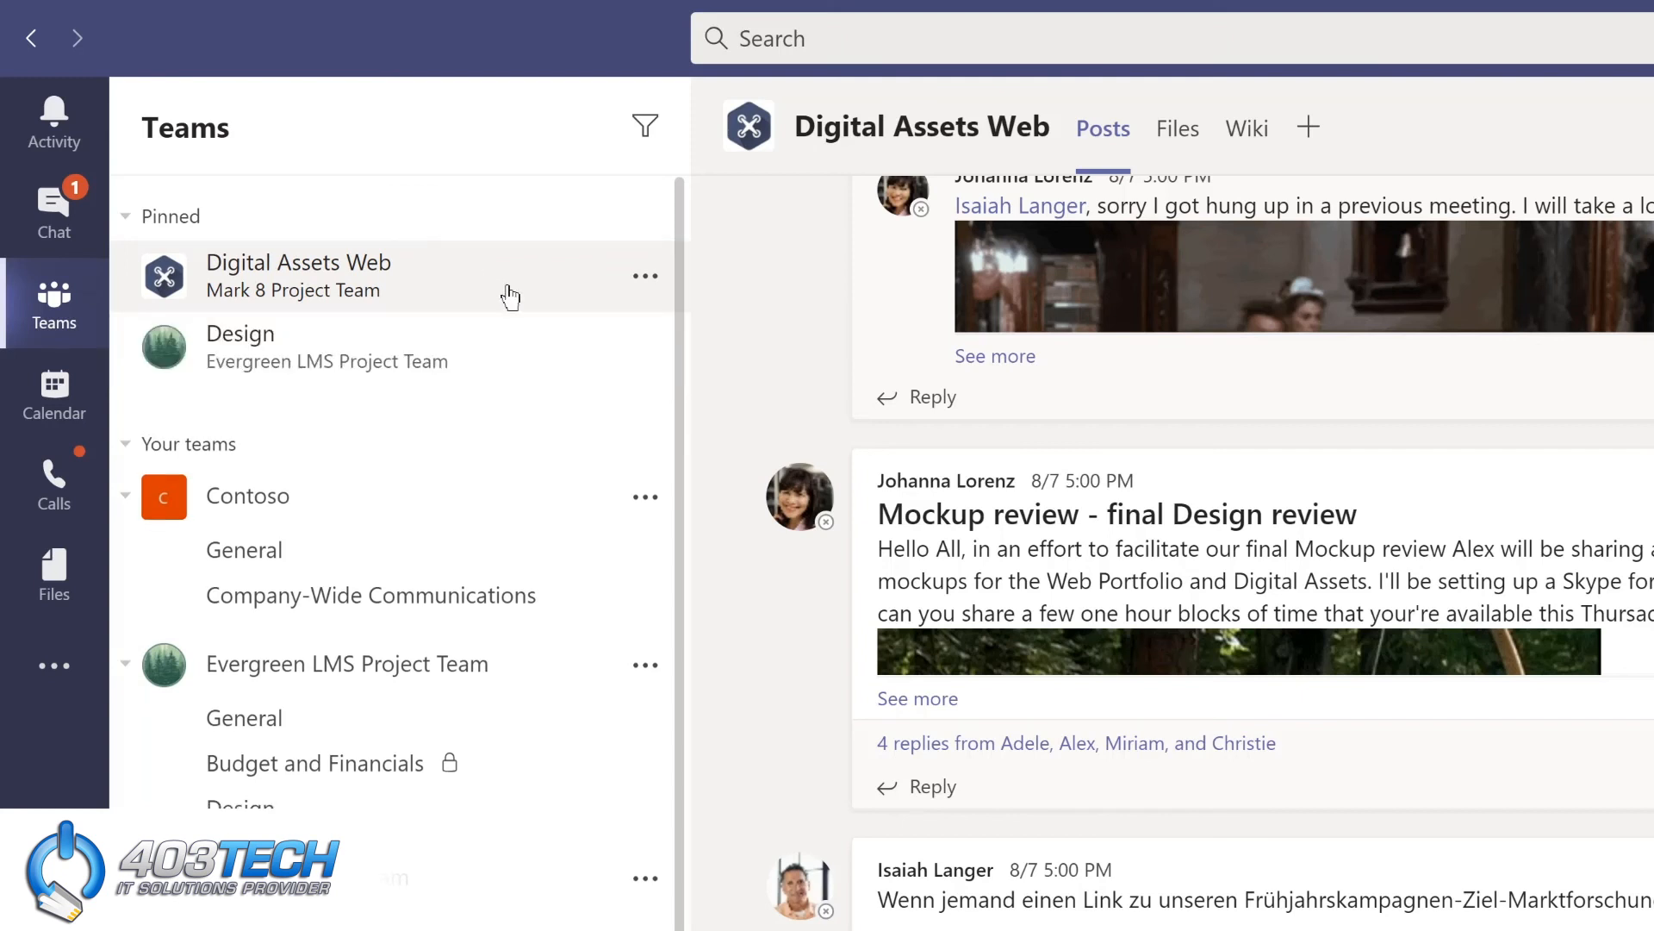
Step: Unpin the Mark 8 Project Team's Digital Assets Web channel
{"action": "left_click", "coordinate": [645, 278]}
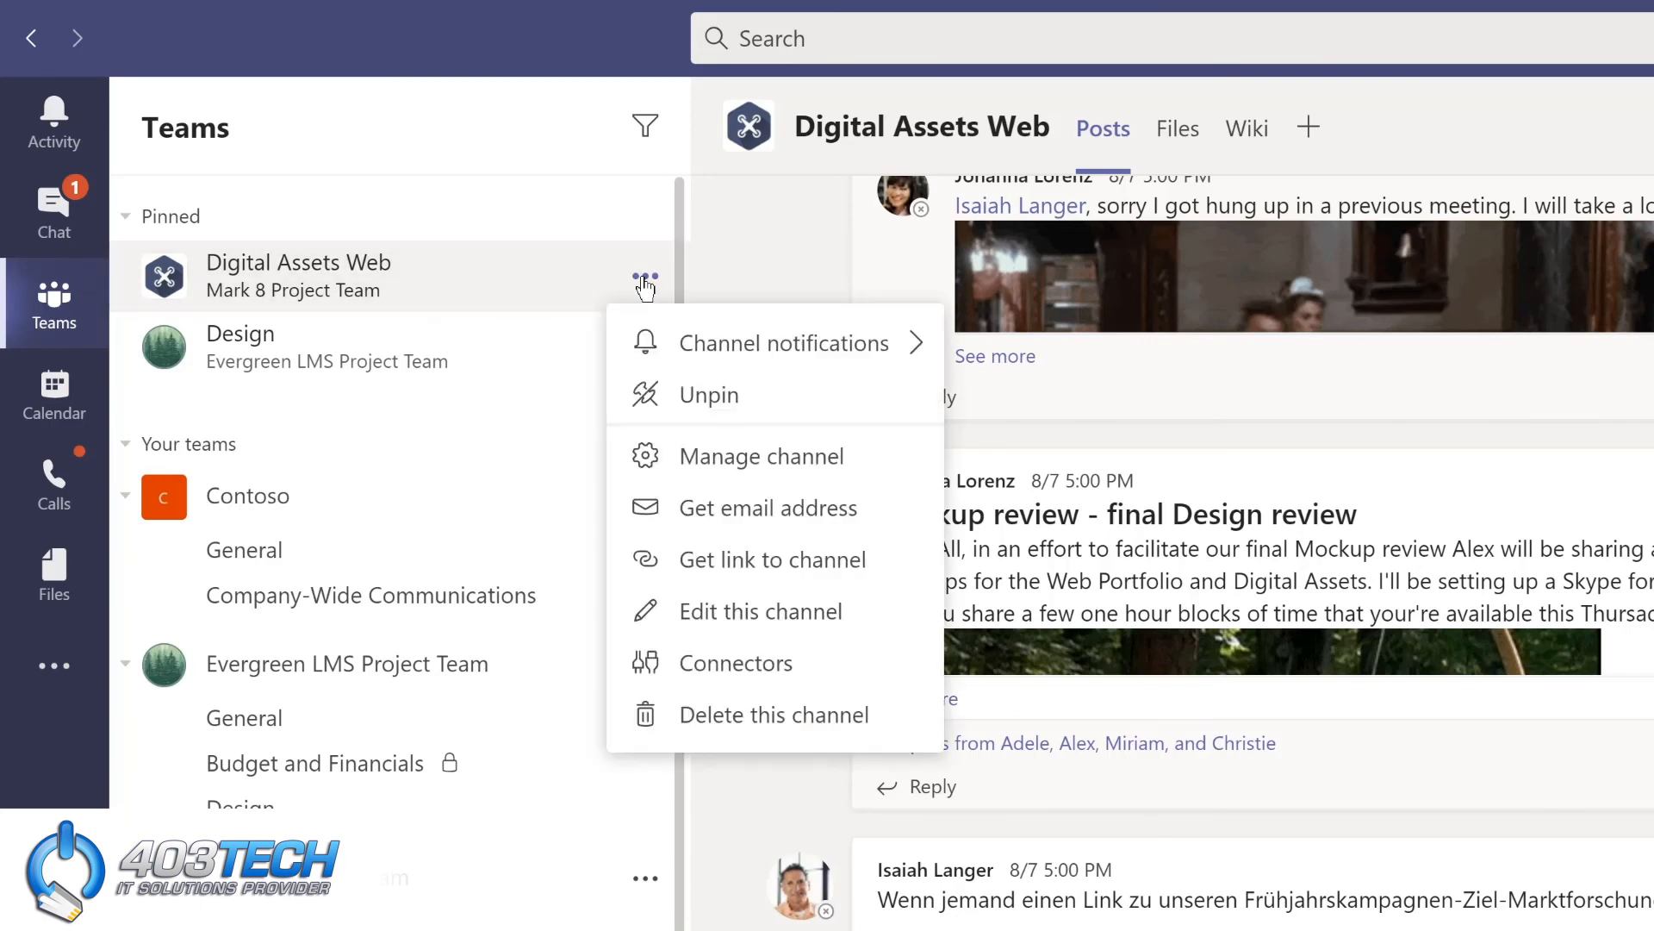
{"action": "left_click", "coordinate": [670, 395]}
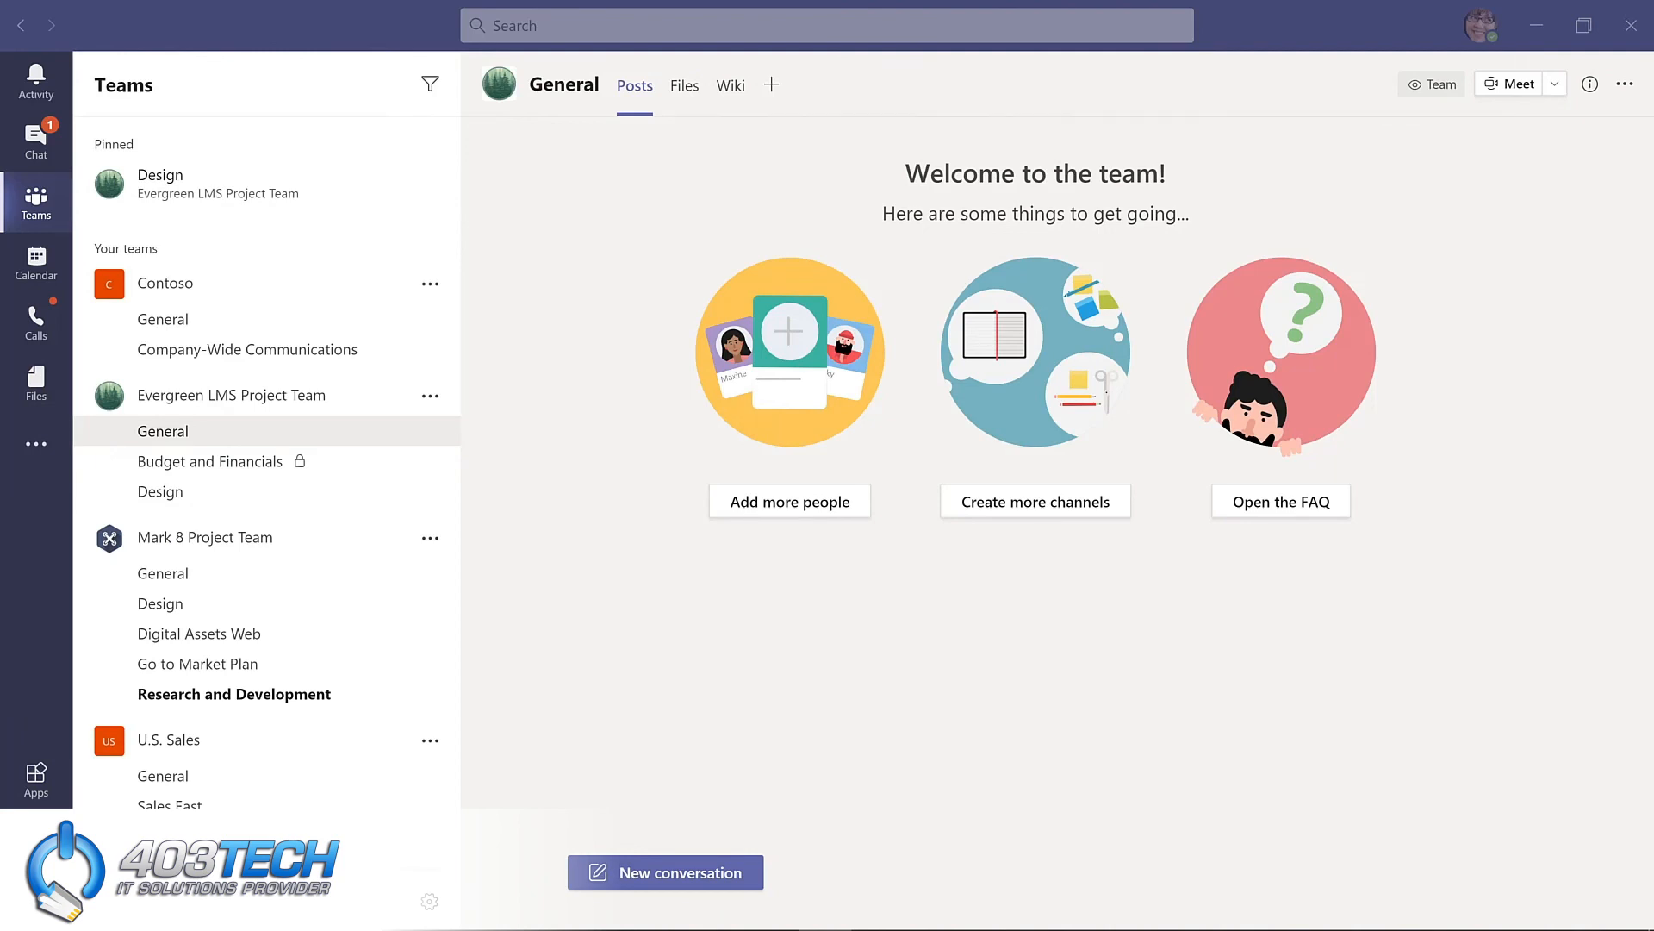
Step: Start a new conversation in the Evergreen General channel with full formatting options and the subject "I'm excited to start planning our new LMS!"
{"action": "left_click", "coordinate": [604, 873]}
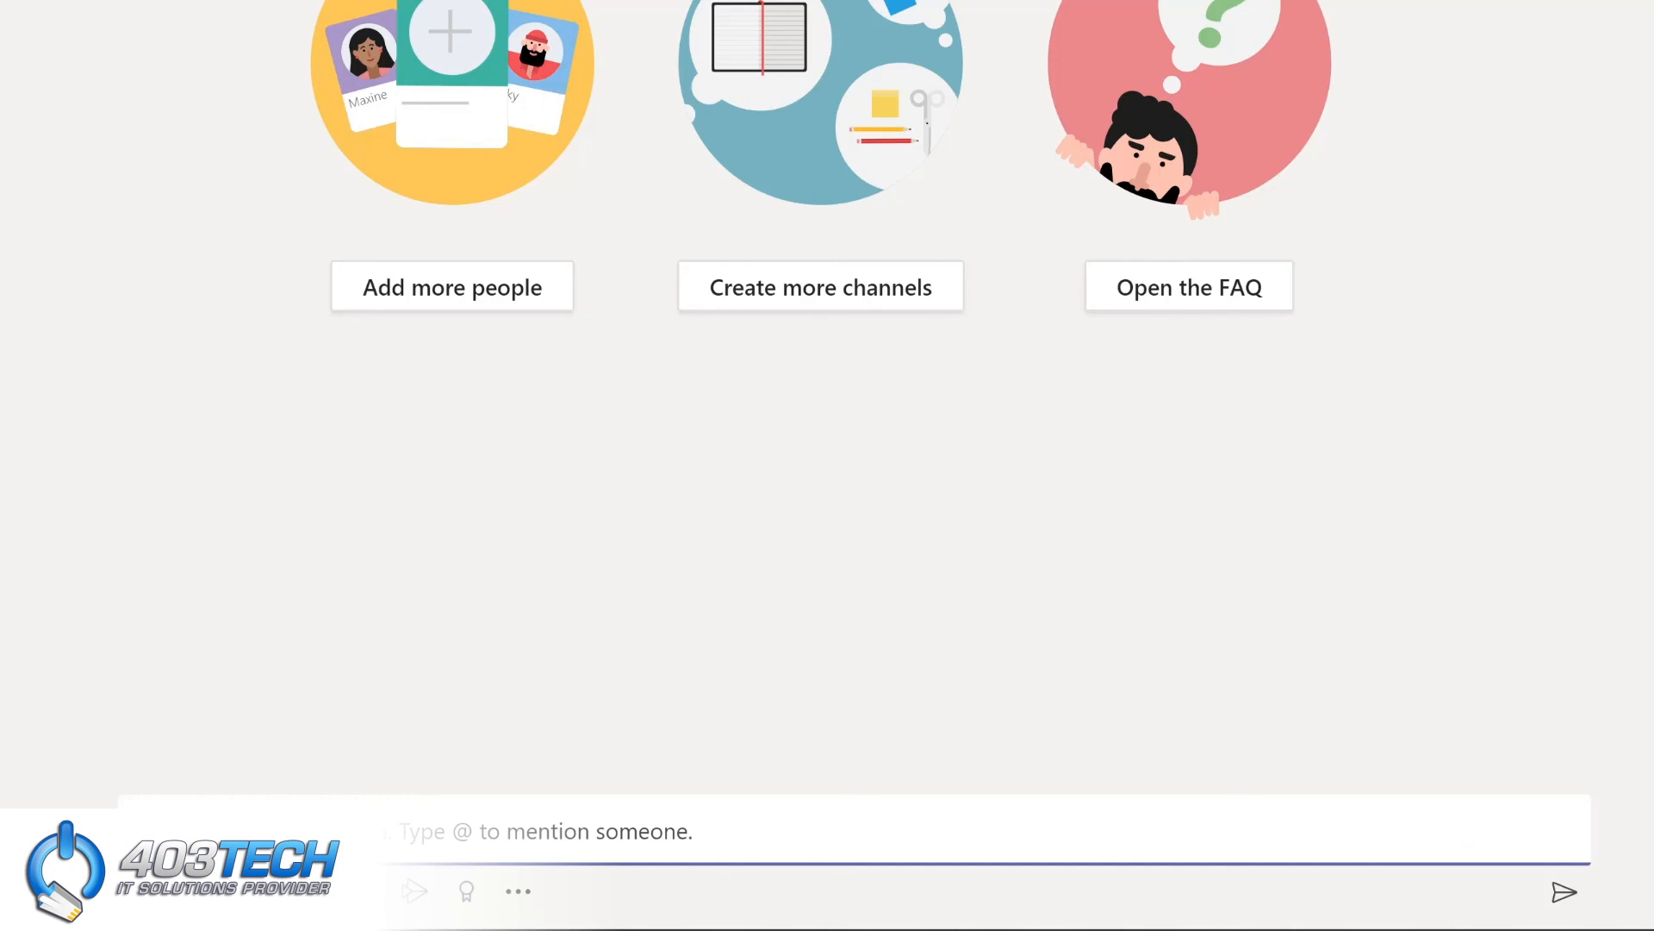
{"action": "key", "text": "ctrl+shift+x"}
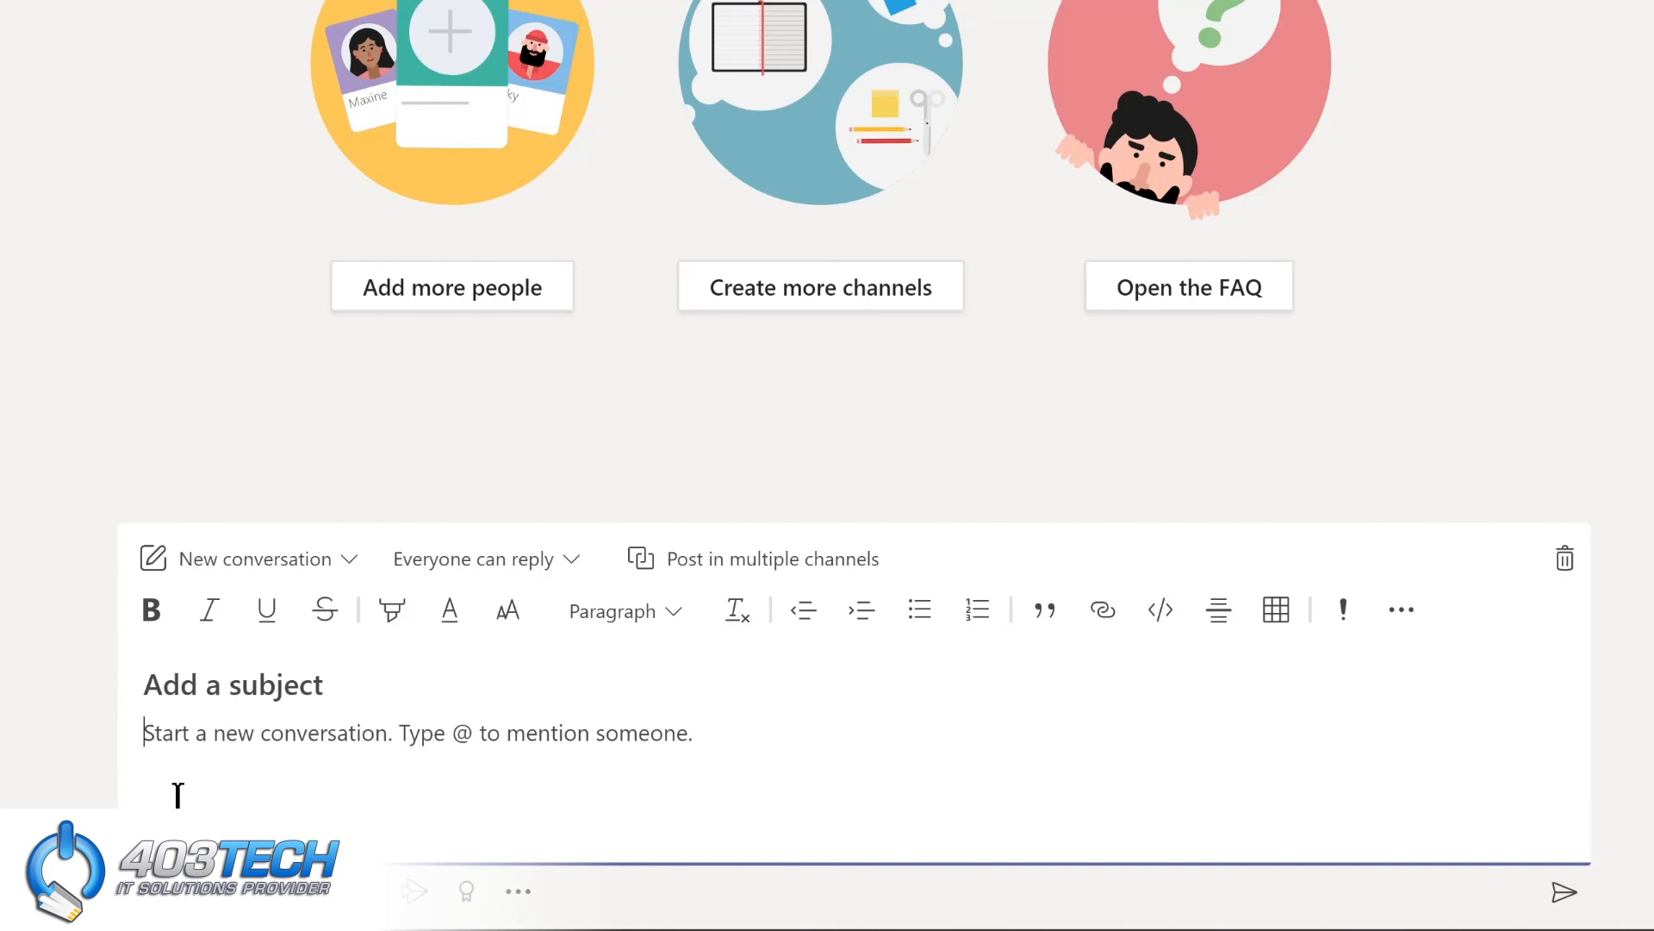
{"action": "left_click", "coordinate": [210, 687]}
{"action": "type", "text": "I'm "}
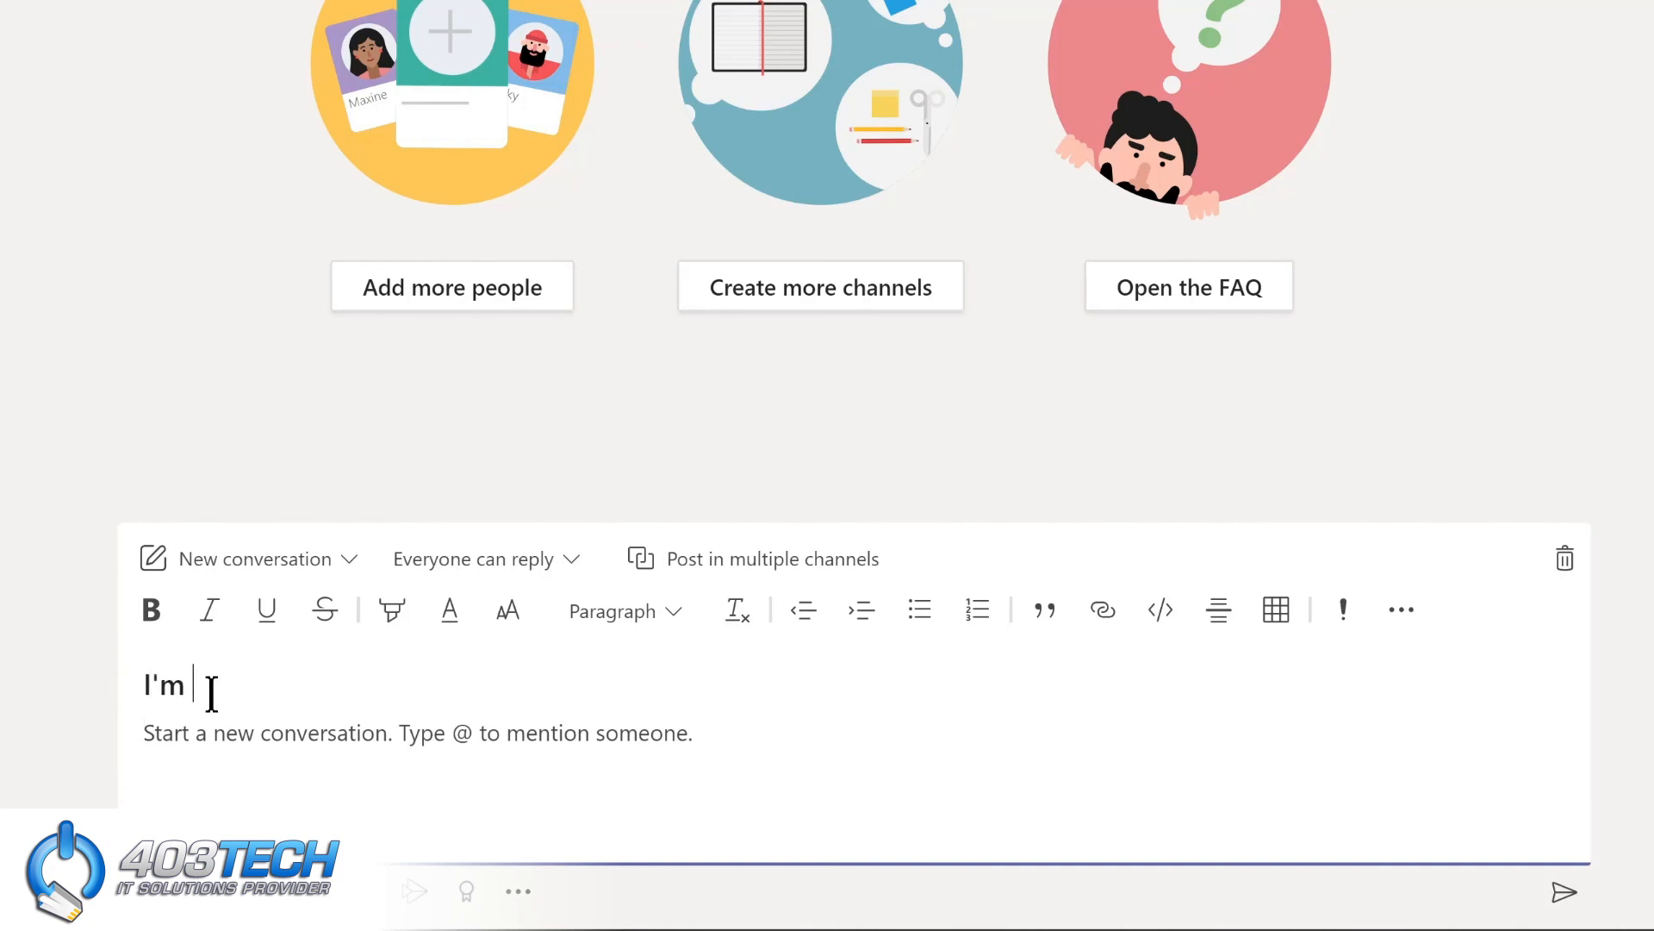
{"action": "type", "text": "excited to start planning our new LMS!"}
{"action": "key", "text": "Return"}
Step: Write the message body "We'll be sharing details and actions in the Design channel", mentioning the Design channel
{"action": "type", "text": "W"}
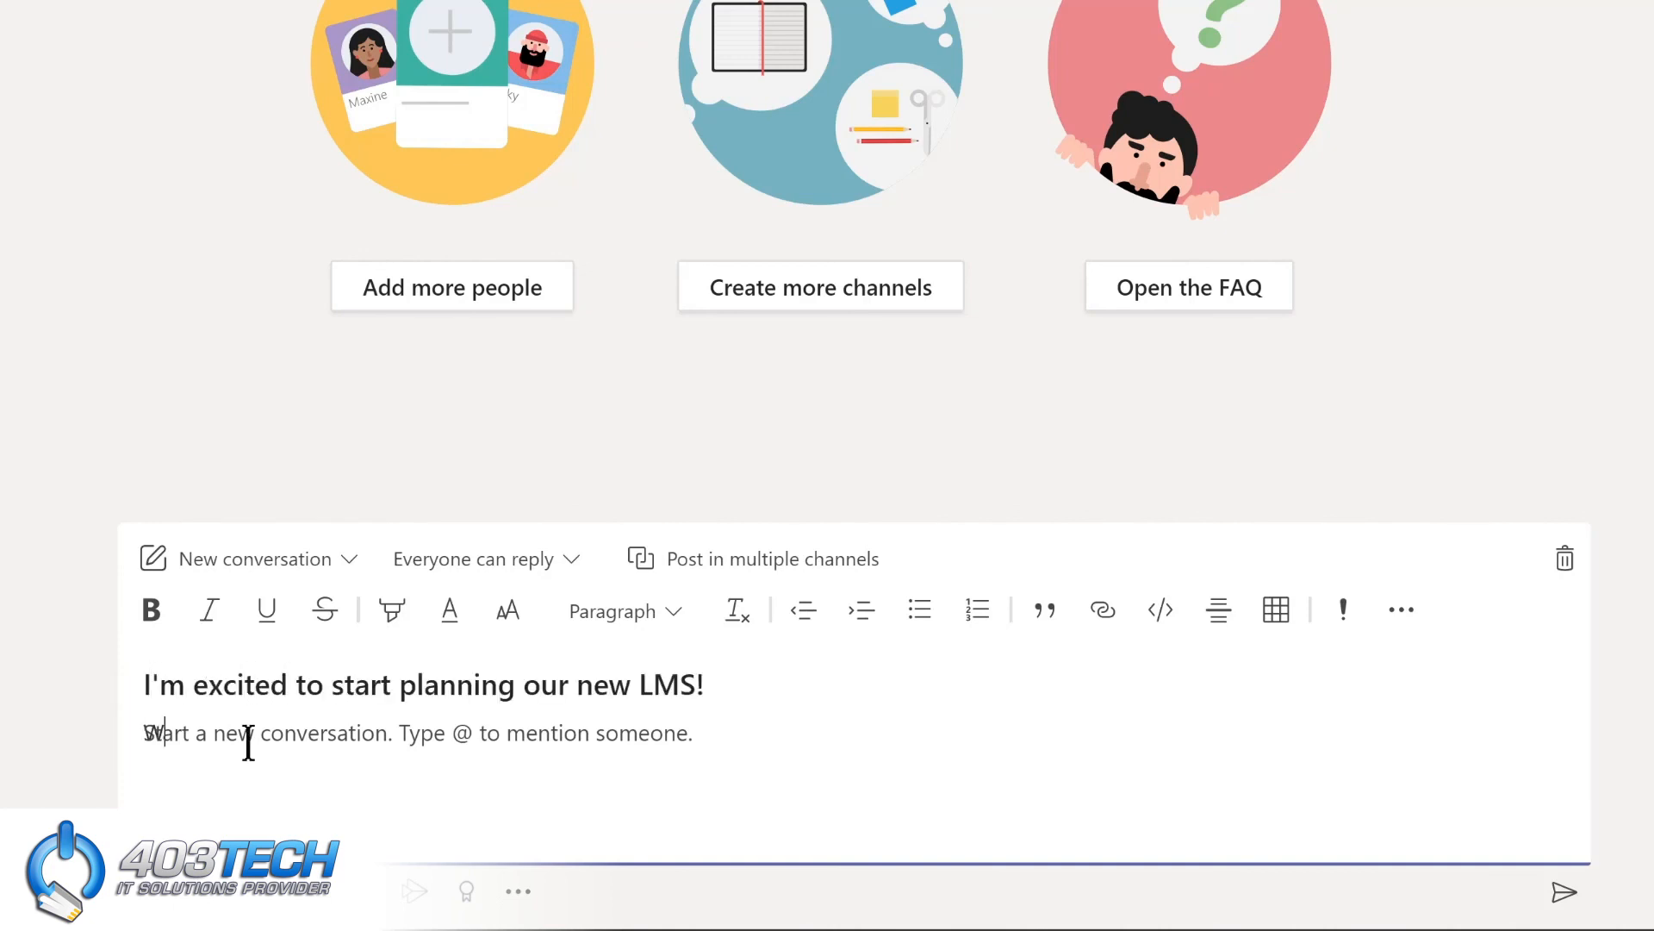
{"action": "type", "text": "e'll be sharing details and actions in the @Design"}
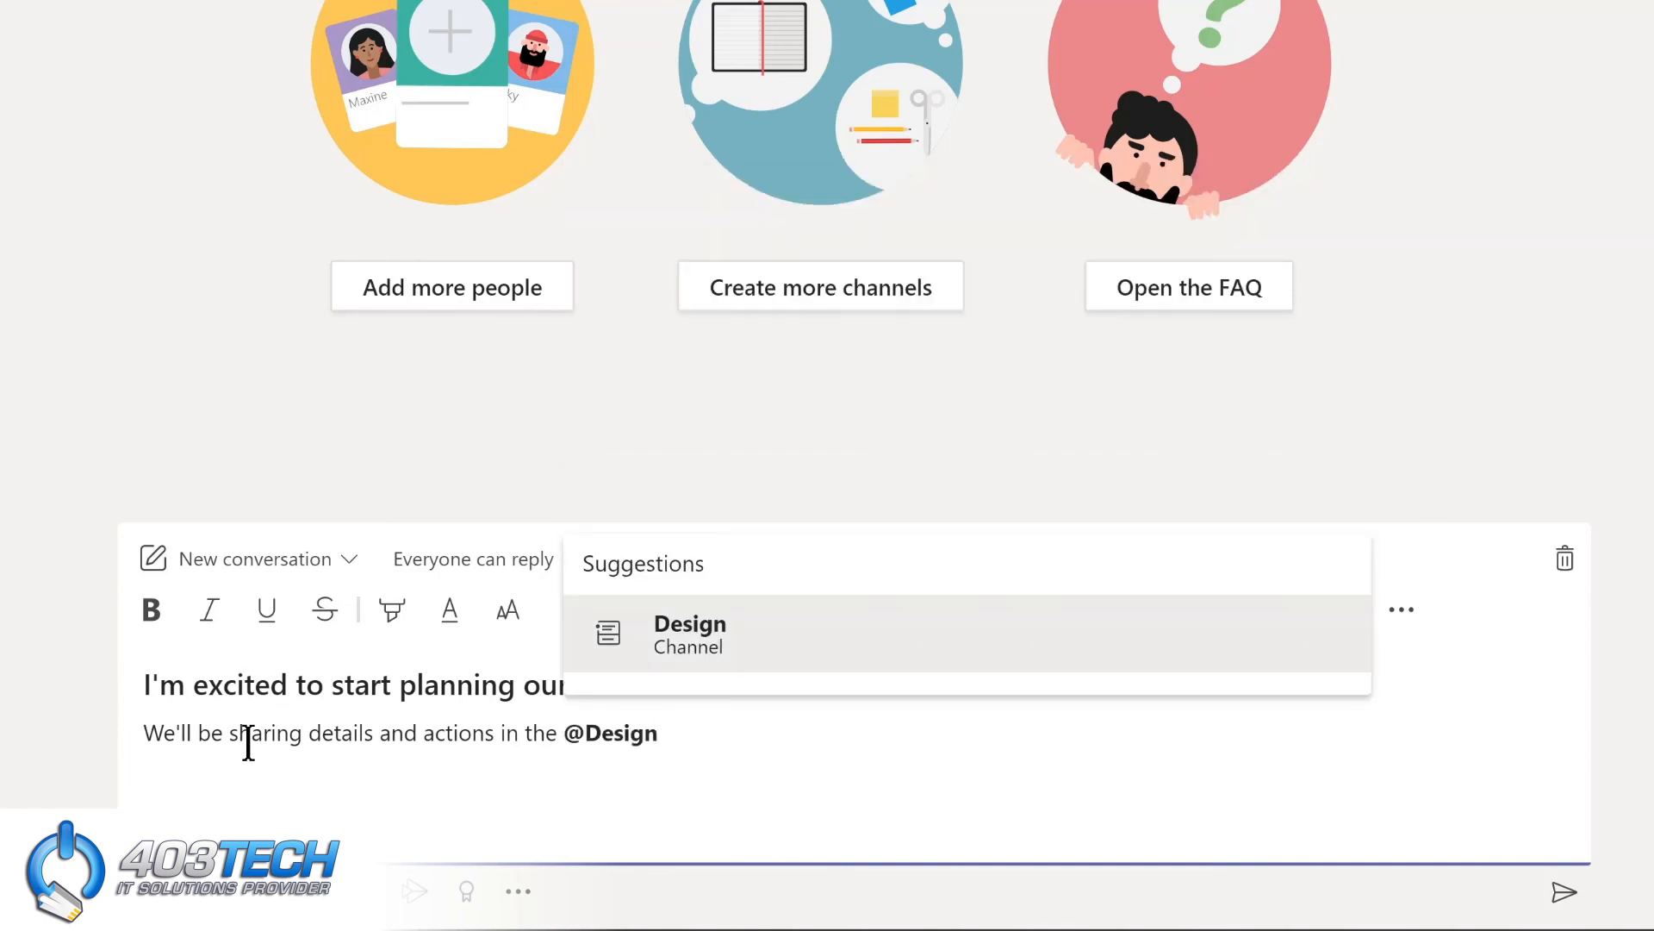
{"action": "key", "text": "Return"}
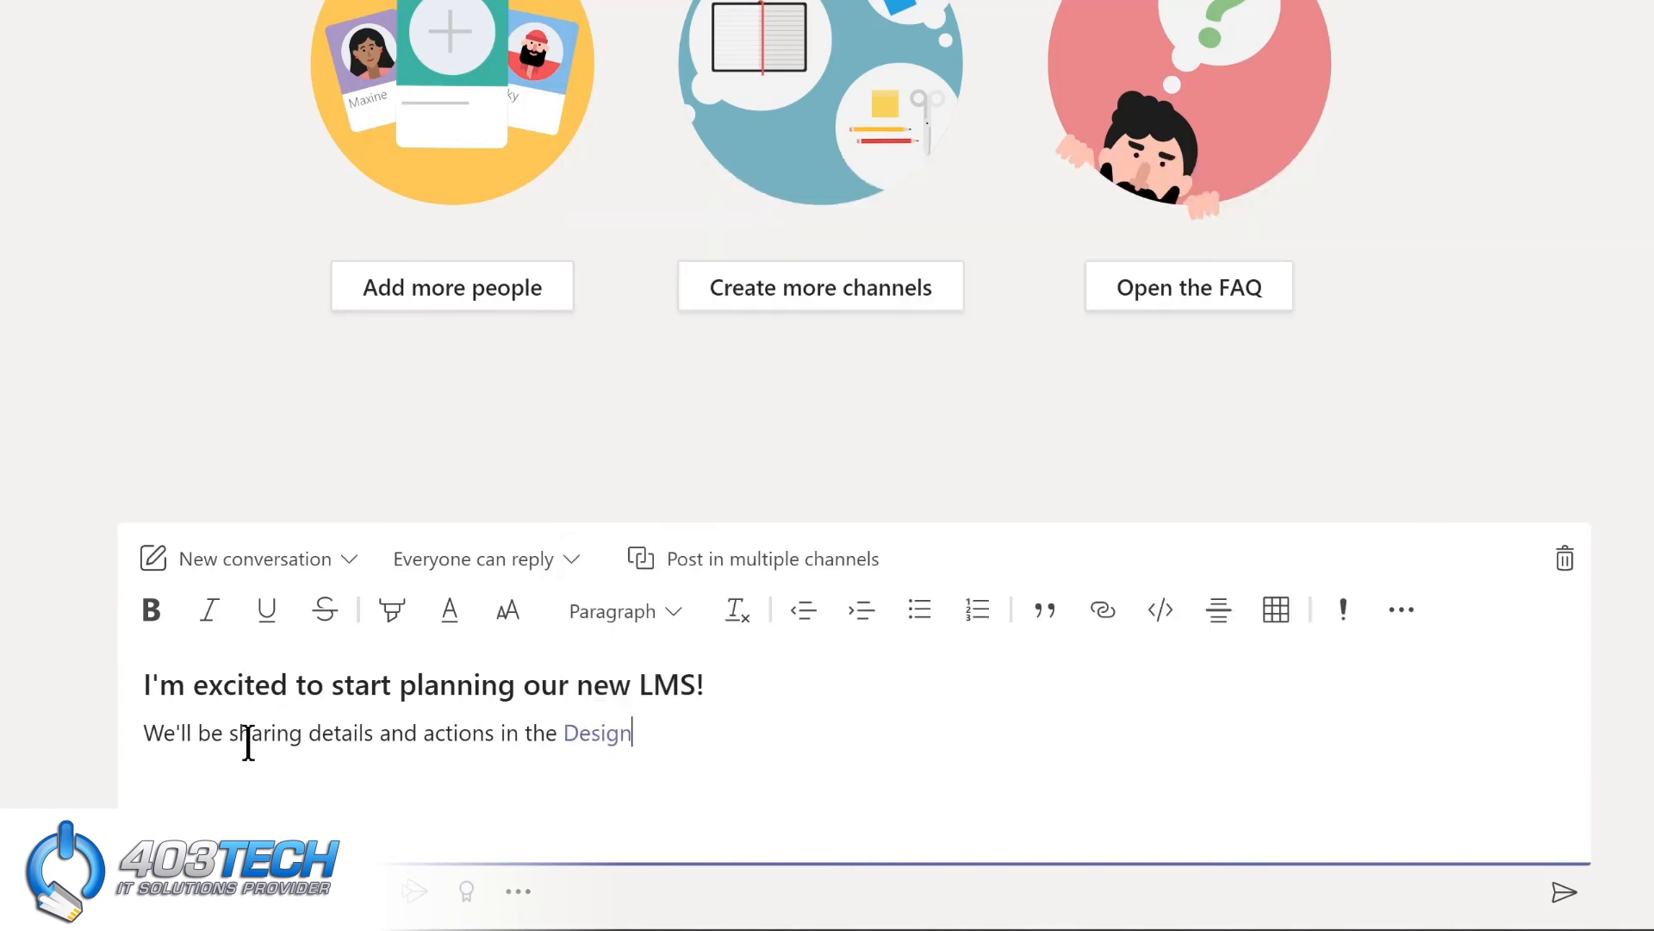
{"action": "type", "text": "channel"}
{"action": "key", "text": "ctrl+Home"}
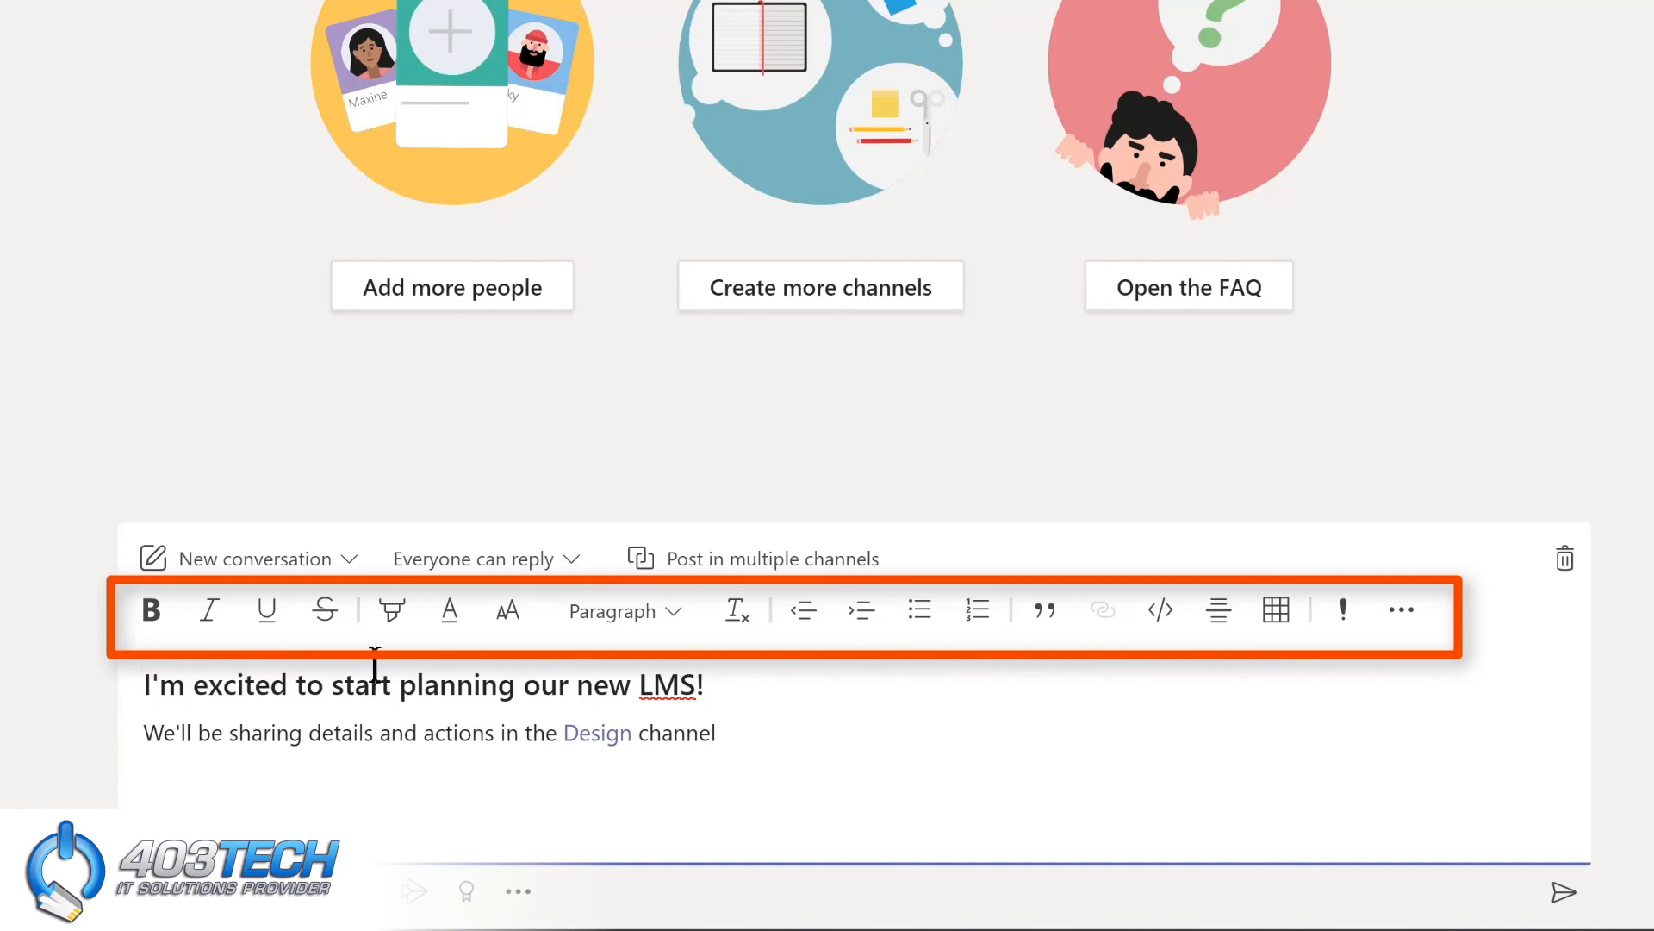
Step: Highlight the entire message body sentence in yellow
{"action": "triple_click", "coordinate": [258, 723]}
{"action": "left_click", "coordinate": [393, 604]}
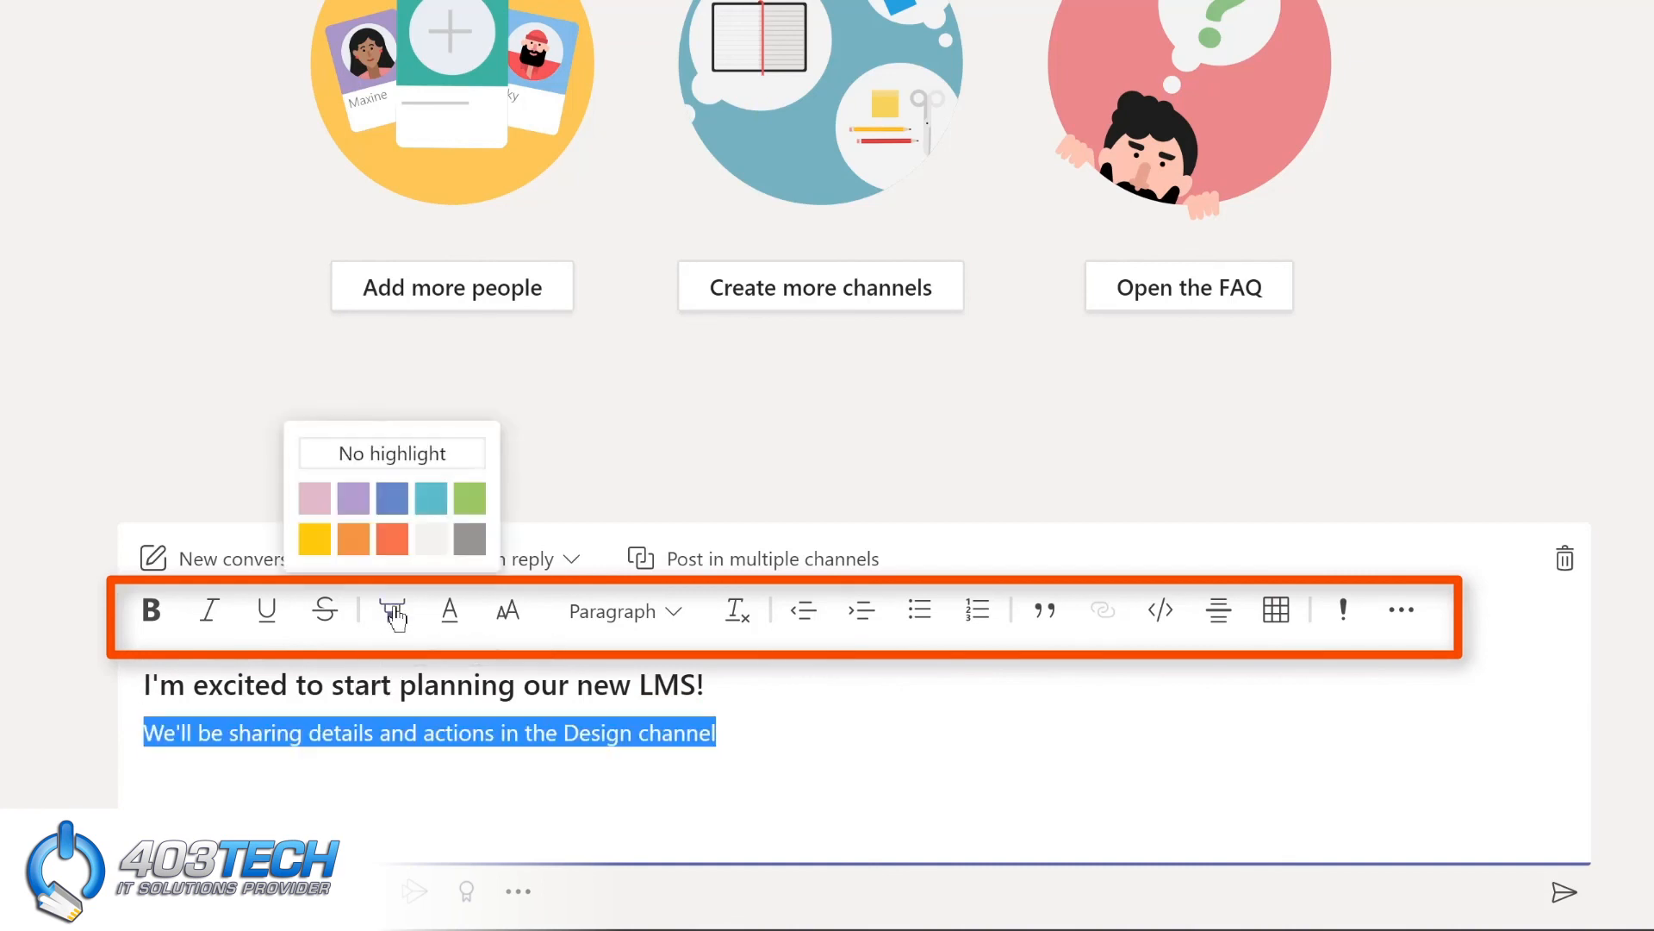
{"action": "left_click", "coordinate": [315, 538]}
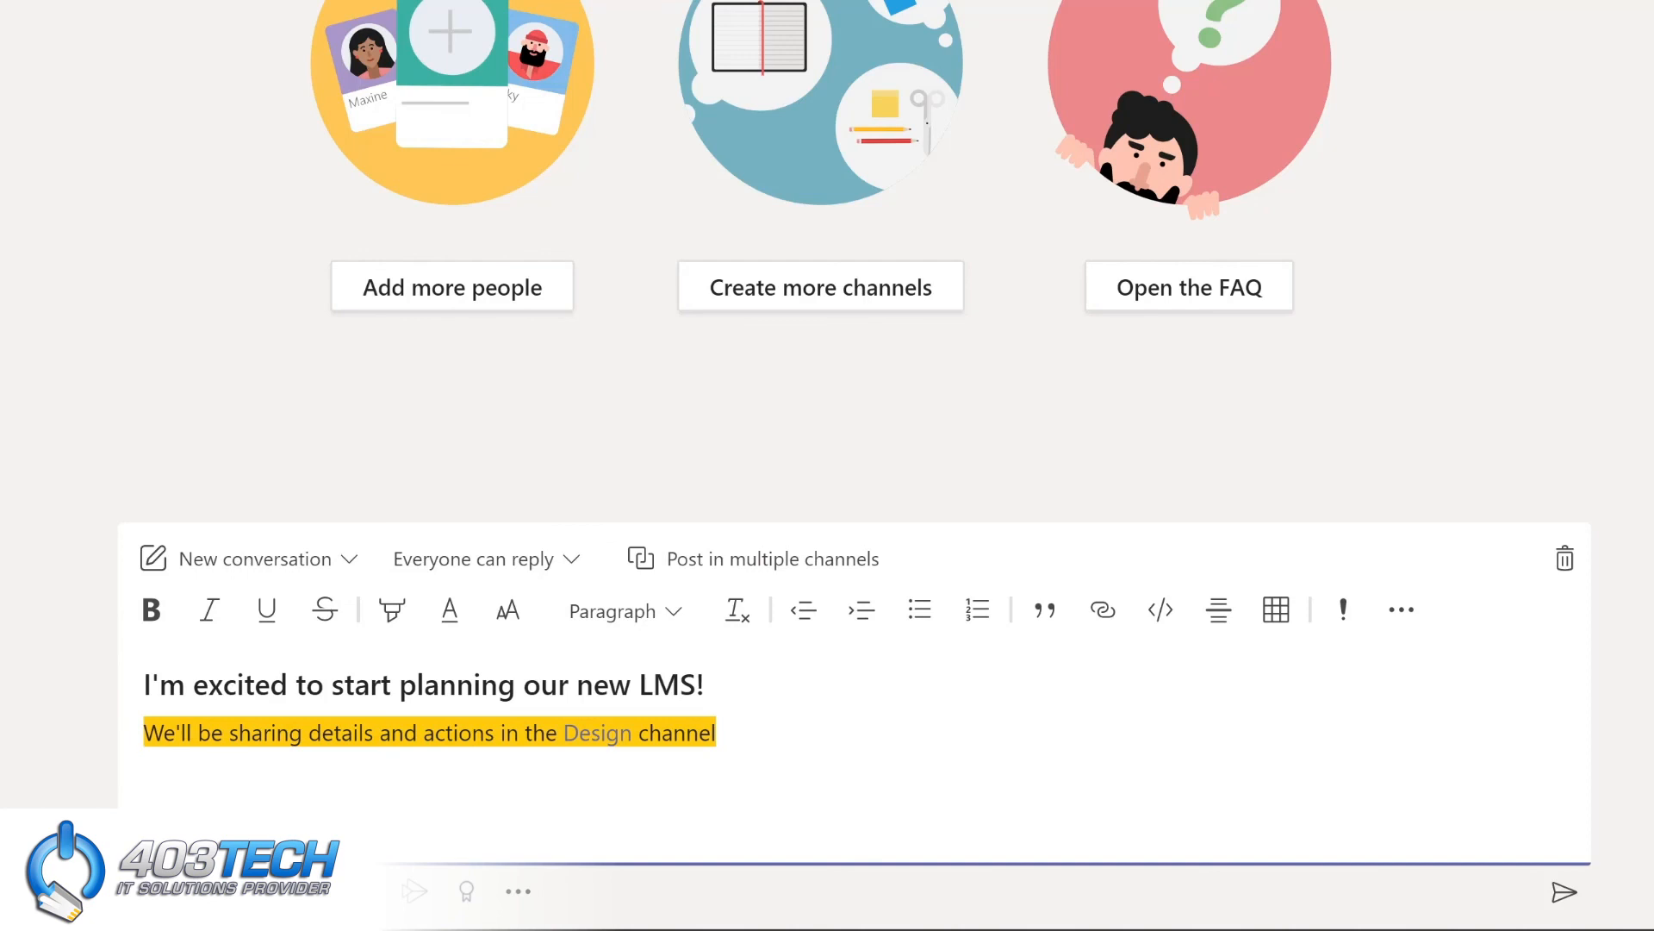
Step: Insert the smiley face emoji and, from a GIF search for "yay", the GIF of the cheering man in a grey sweater
{"action": "left_click", "coordinate": [259, 891]}
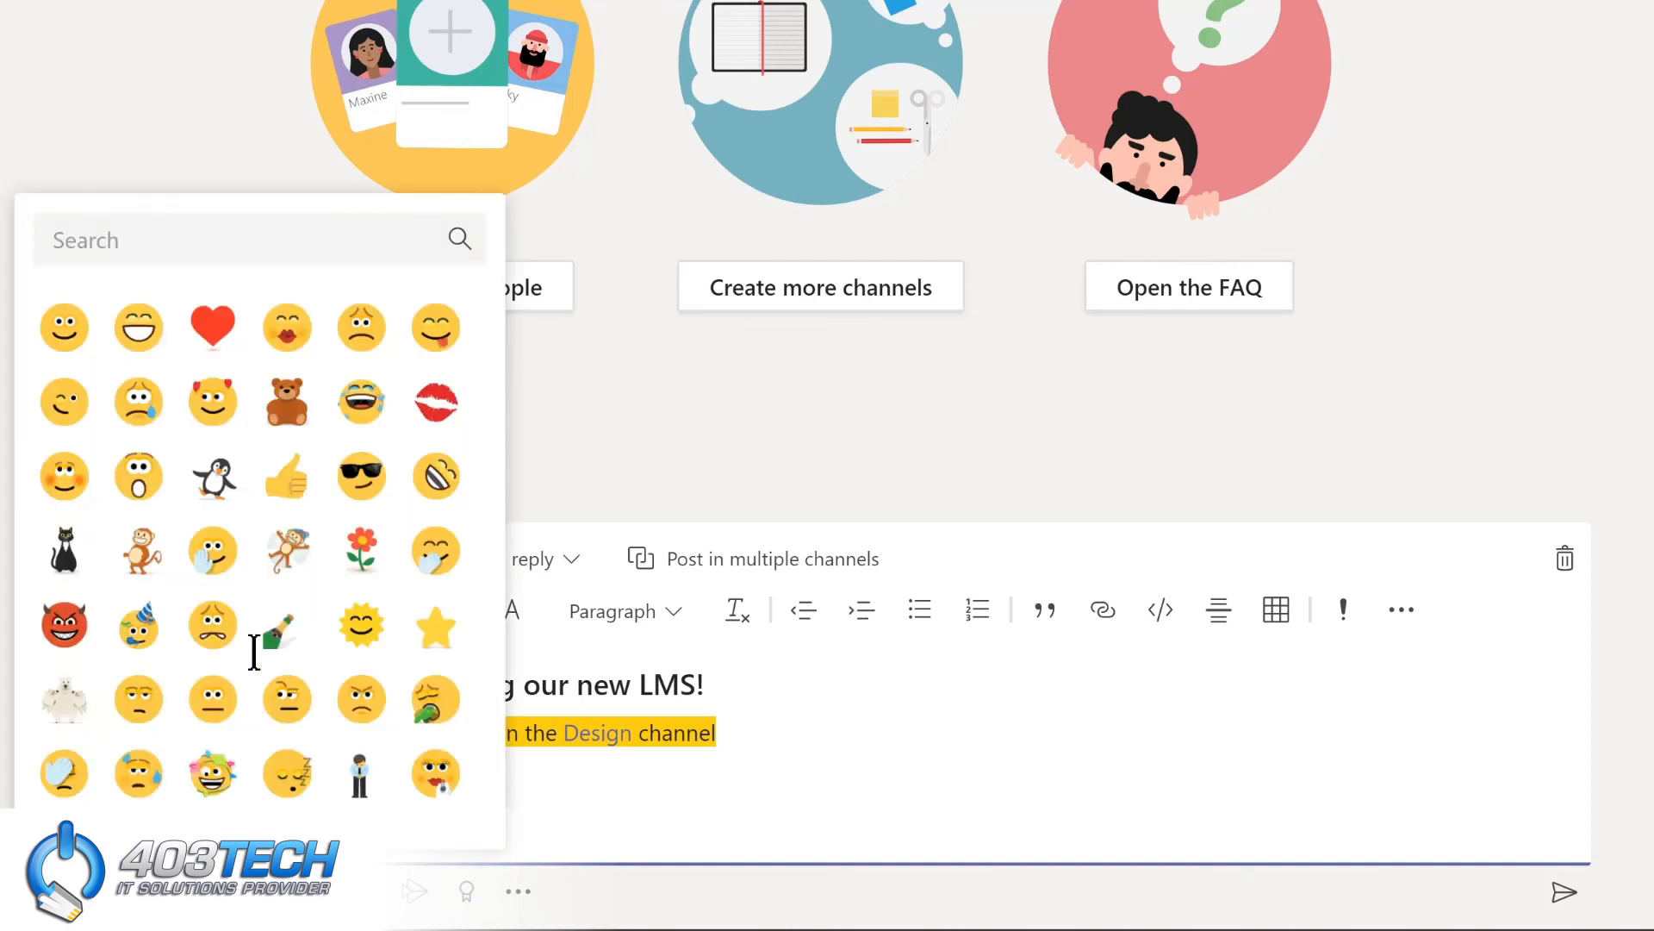
{"action": "left_click", "coordinate": [76, 343]}
{"action": "left_click", "coordinate": [312, 891]}
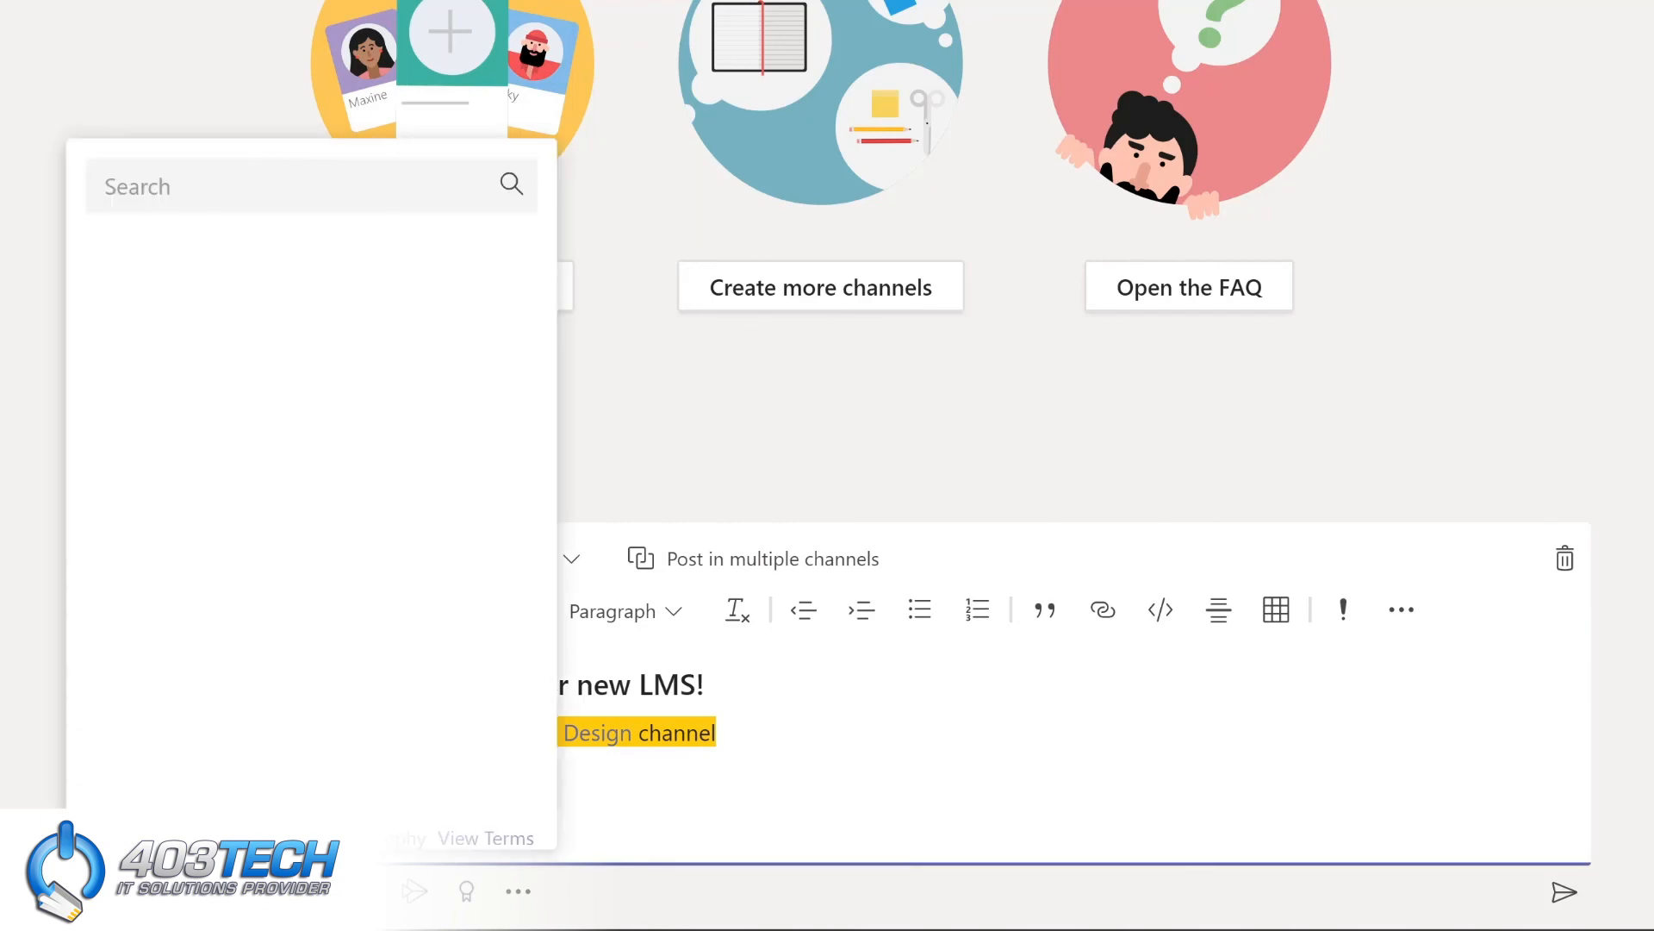
{"action": "type", "text": "yay"}
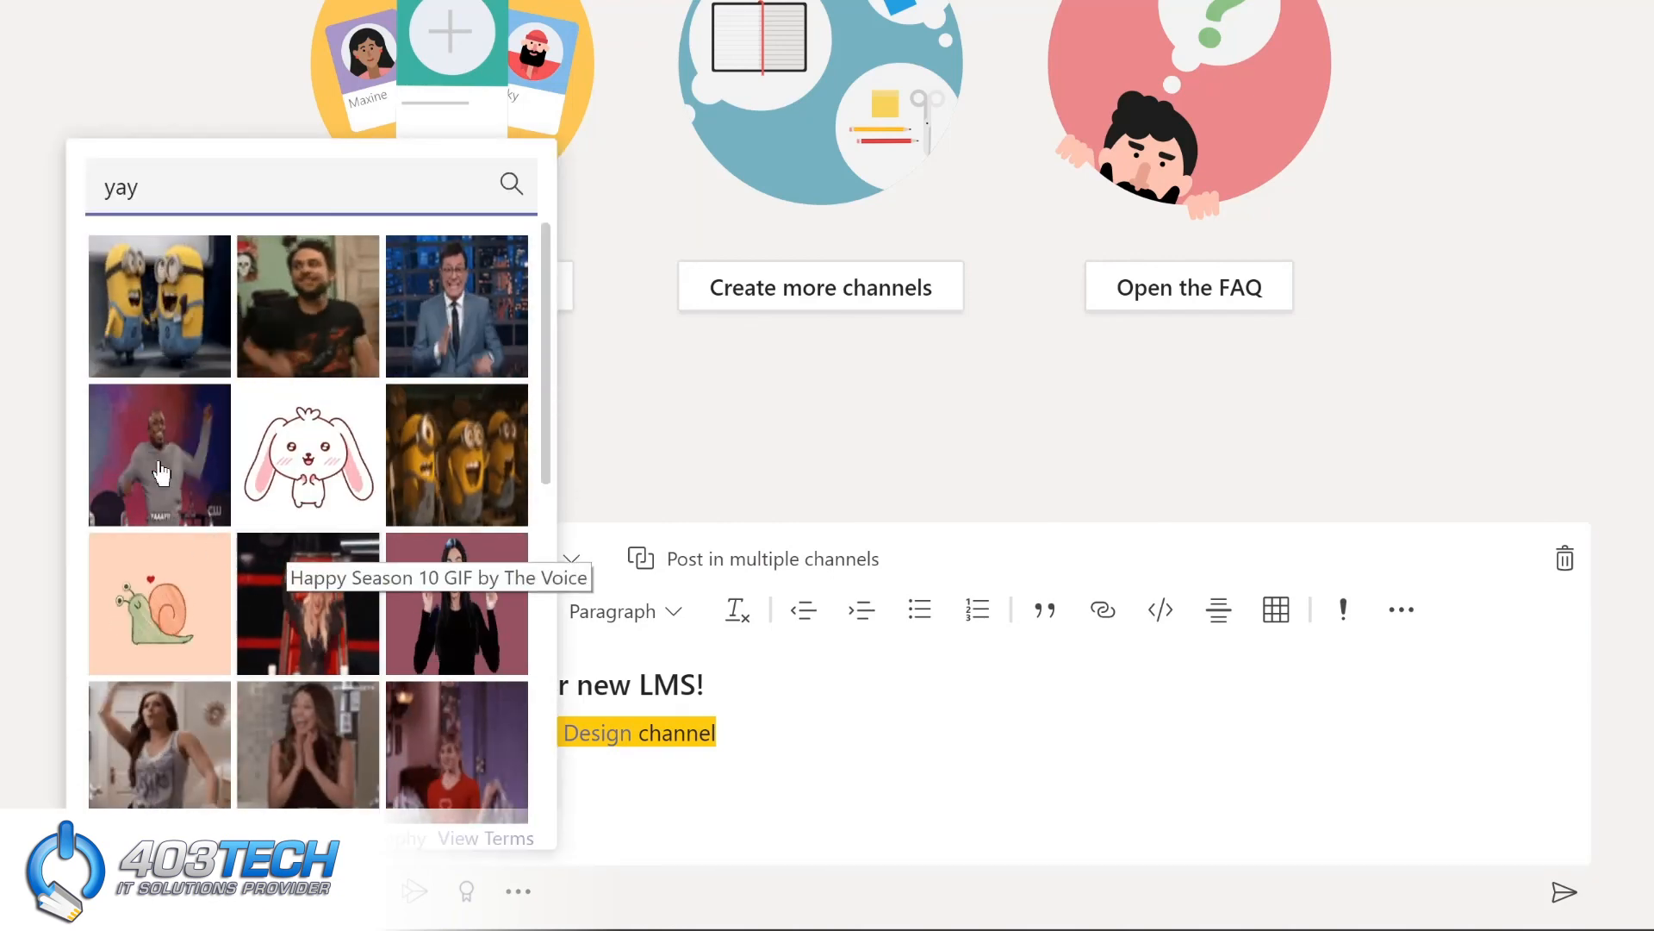
{"action": "left_click", "coordinate": [132, 472]}
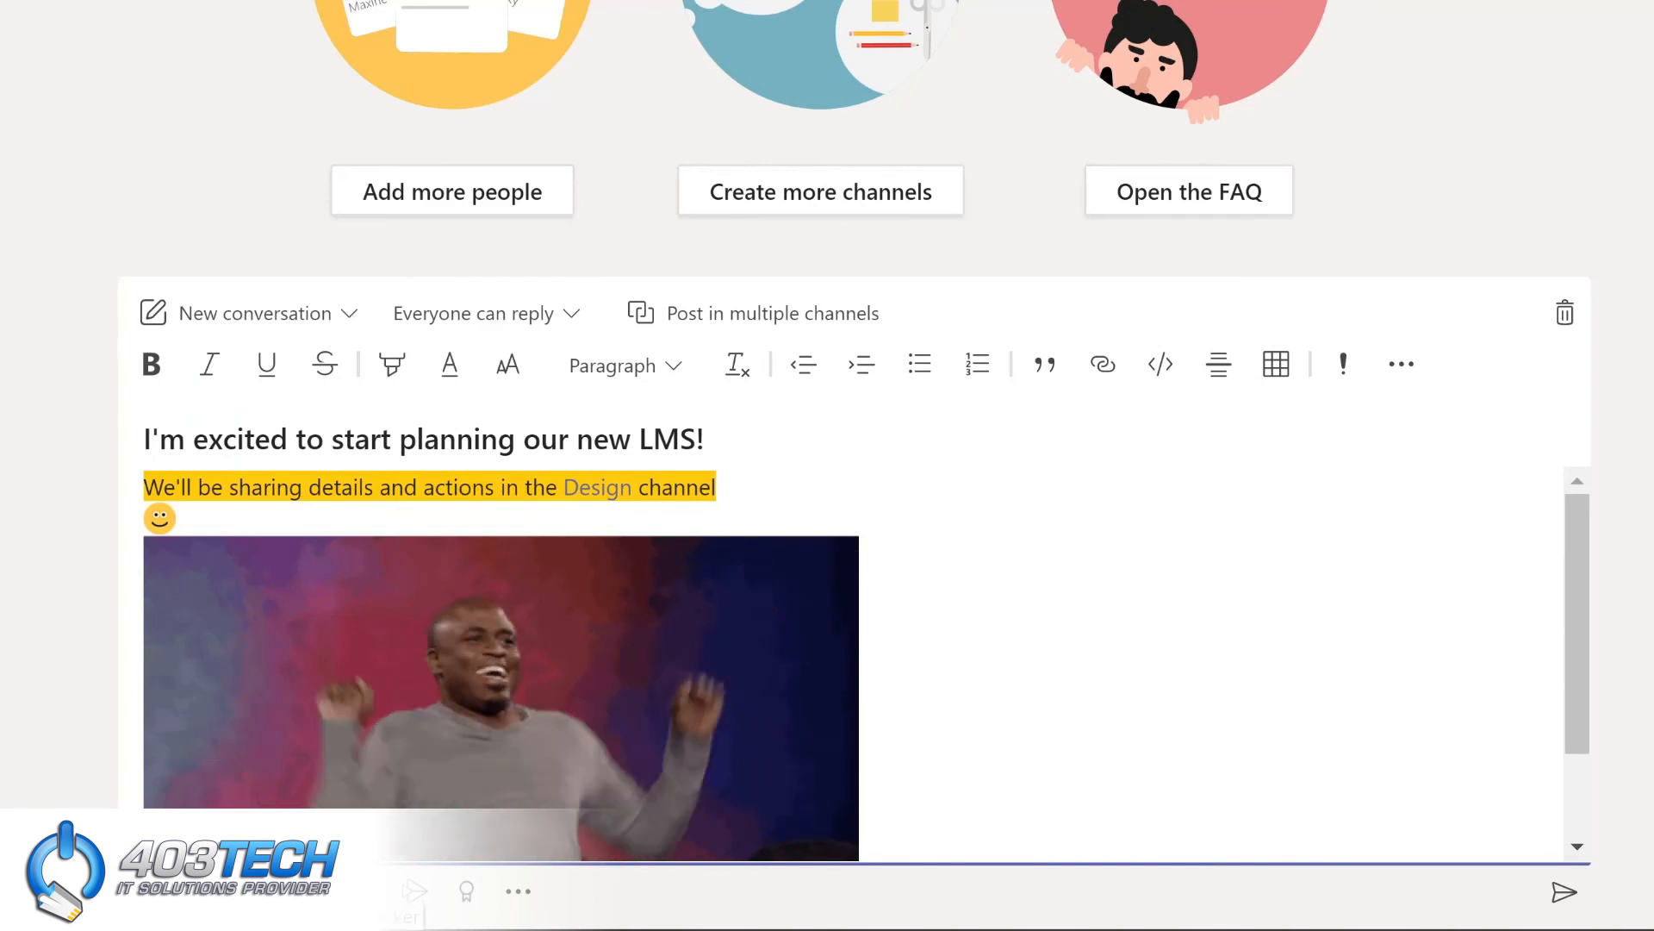
Step: Add the popular "OH YEAH!" sticker to the message, keeping its caption
{"action": "left_click", "coordinate": [317, 892]}
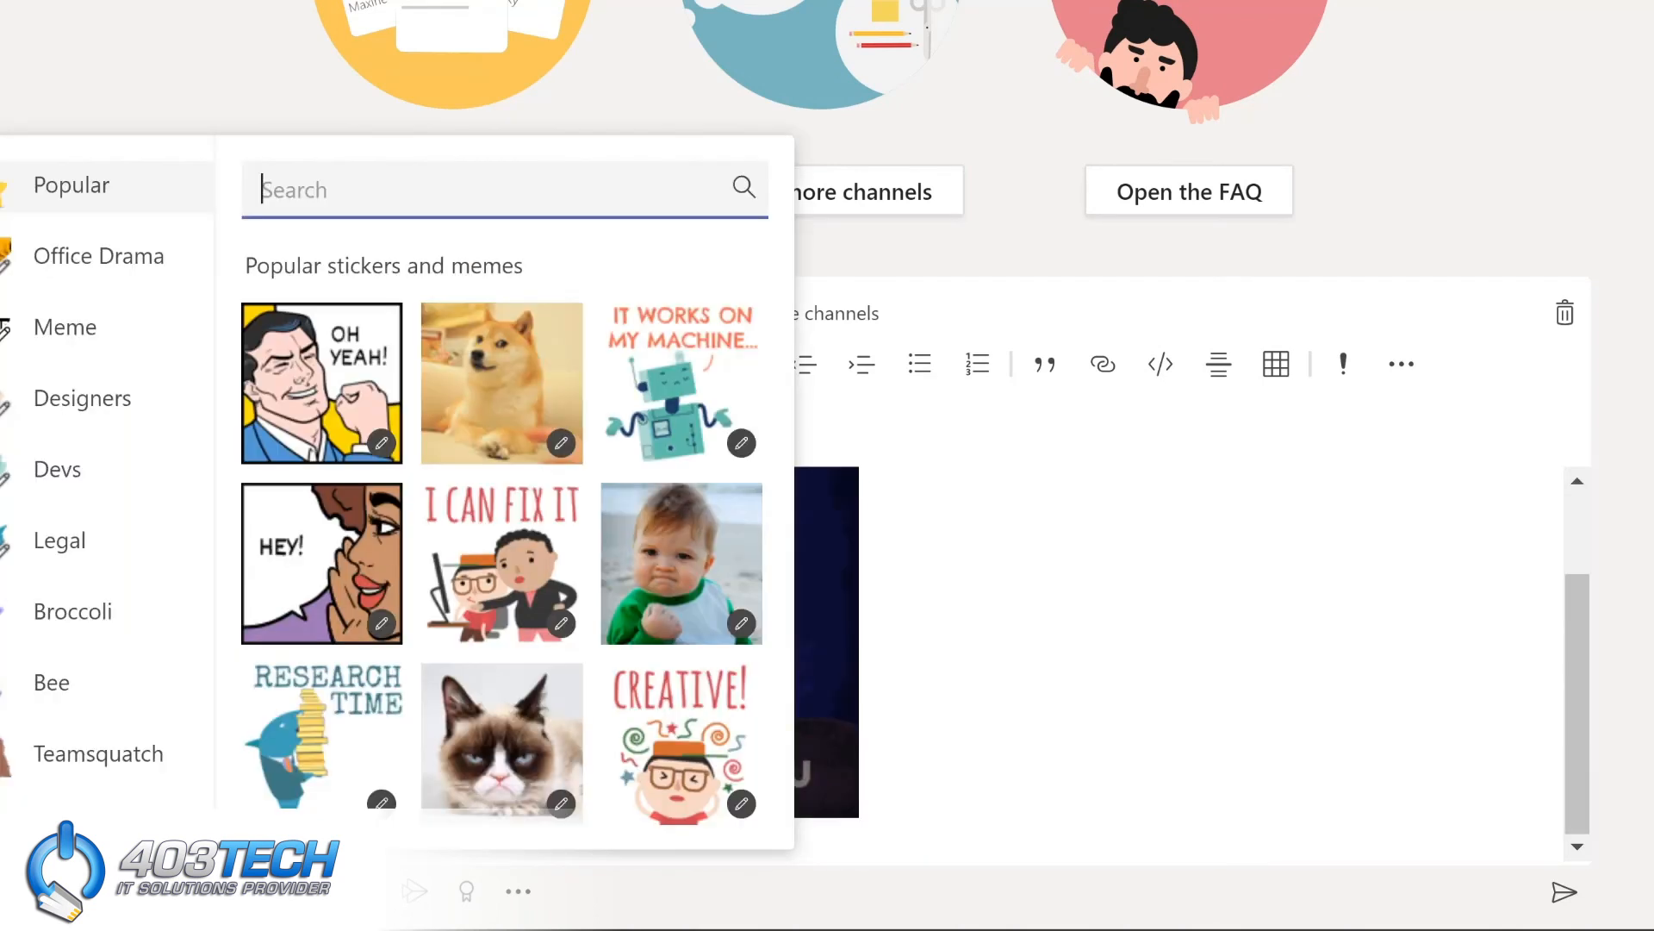
{"action": "left_click", "coordinate": [304, 429]}
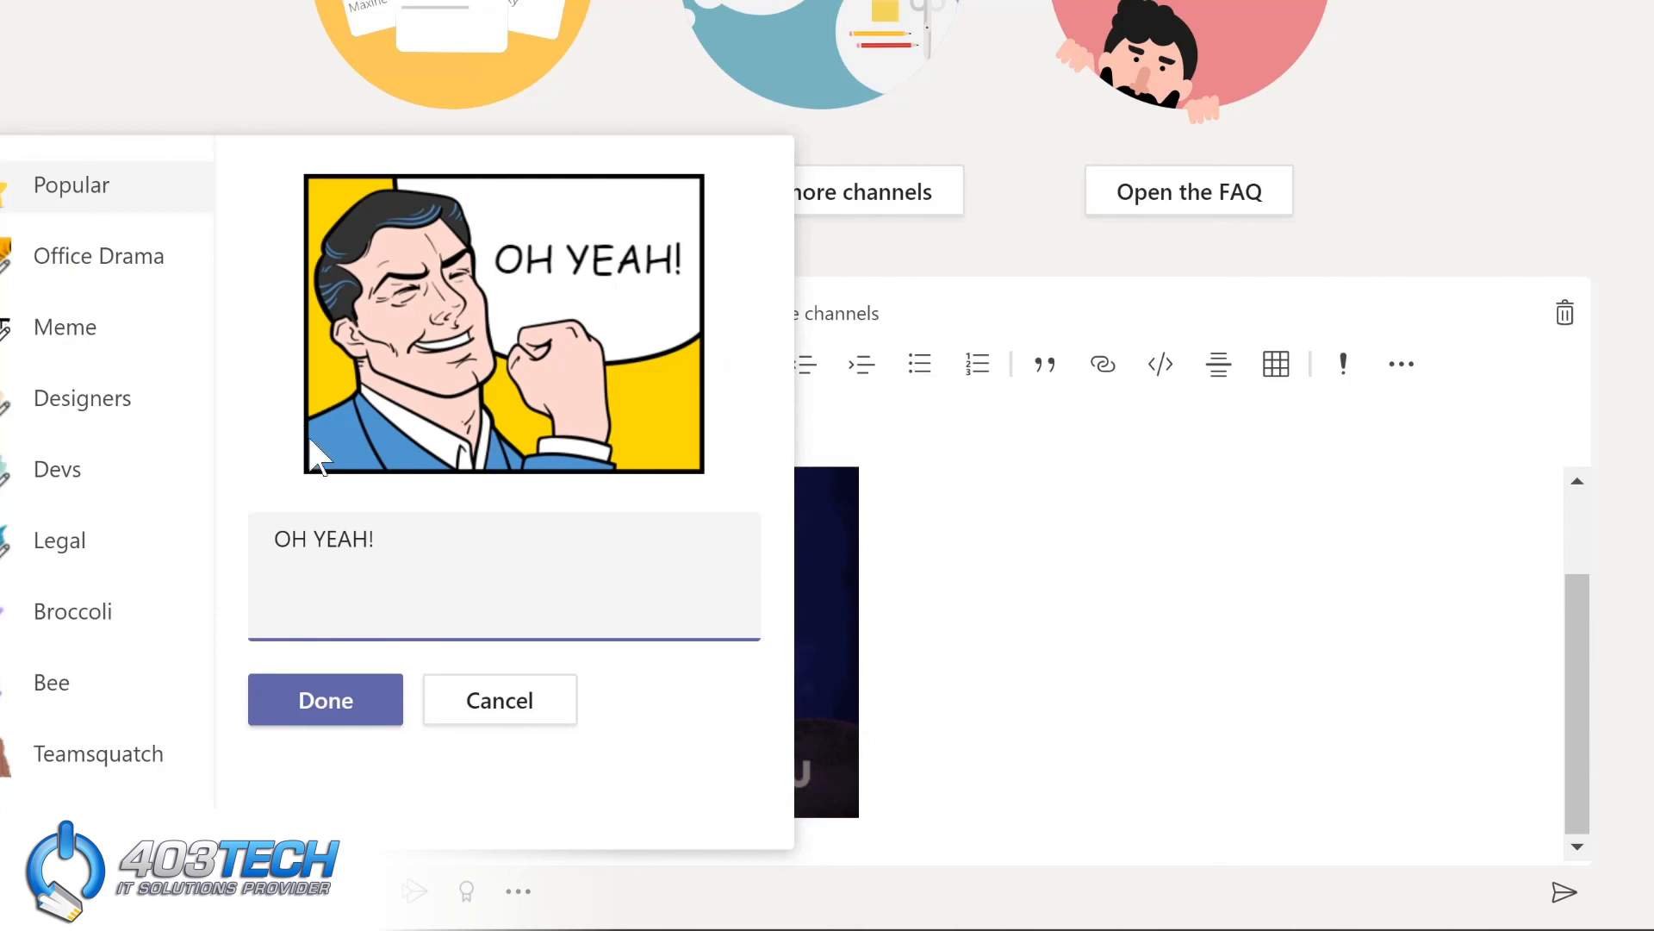
{"action": "left_click", "coordinate": [326, 700]}
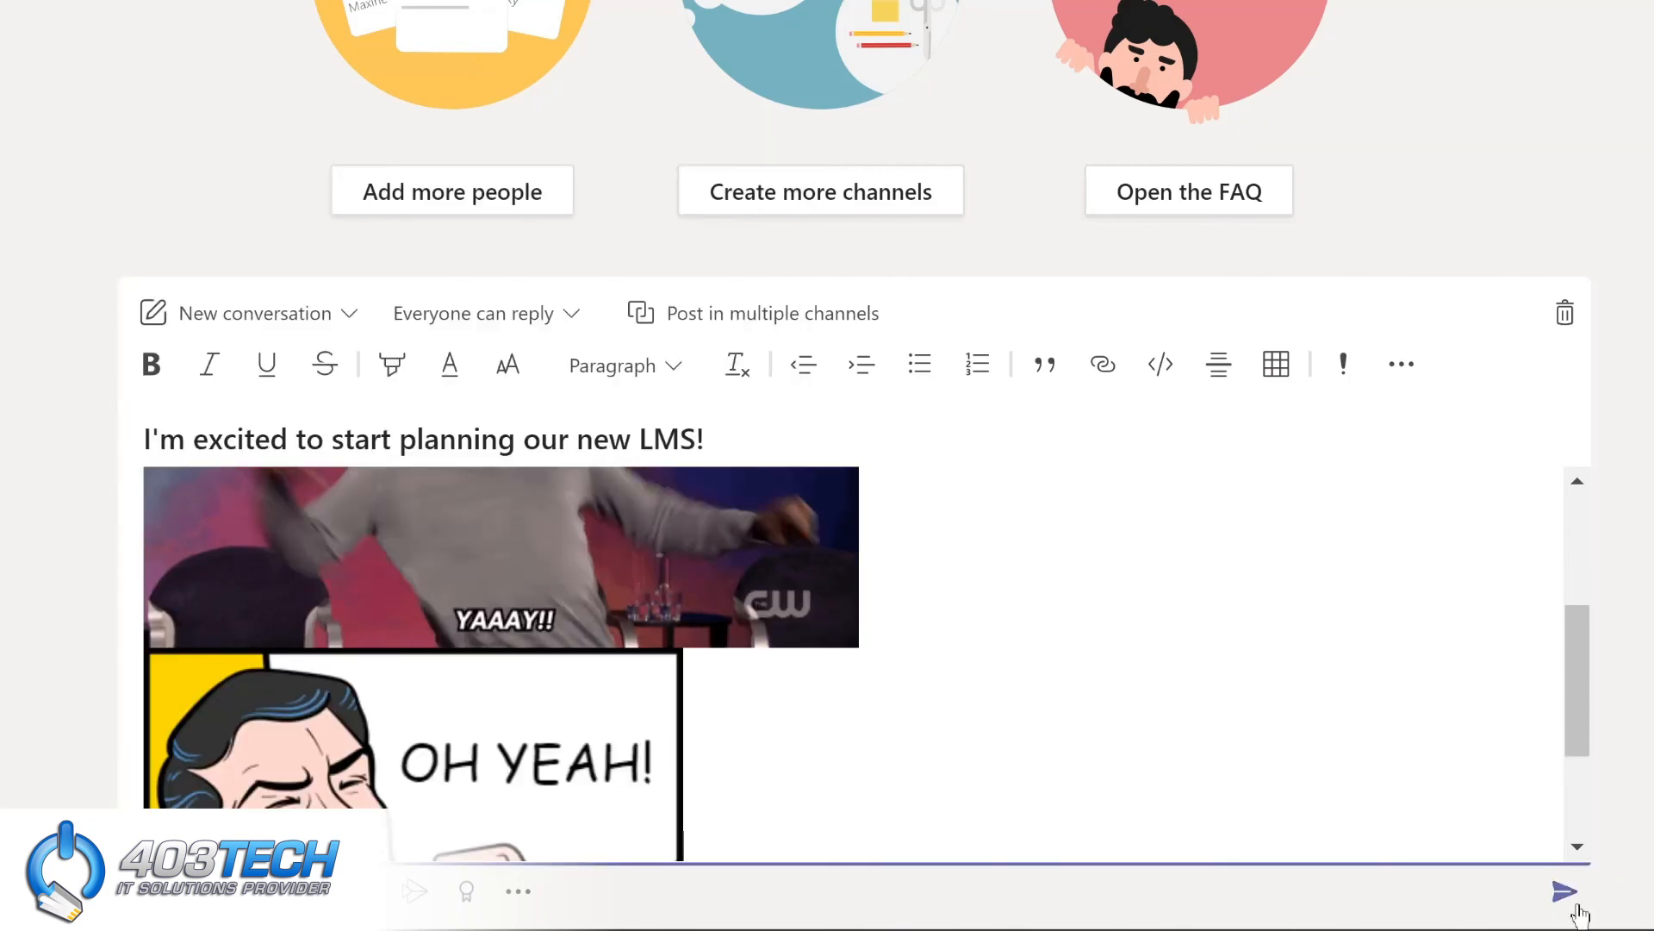